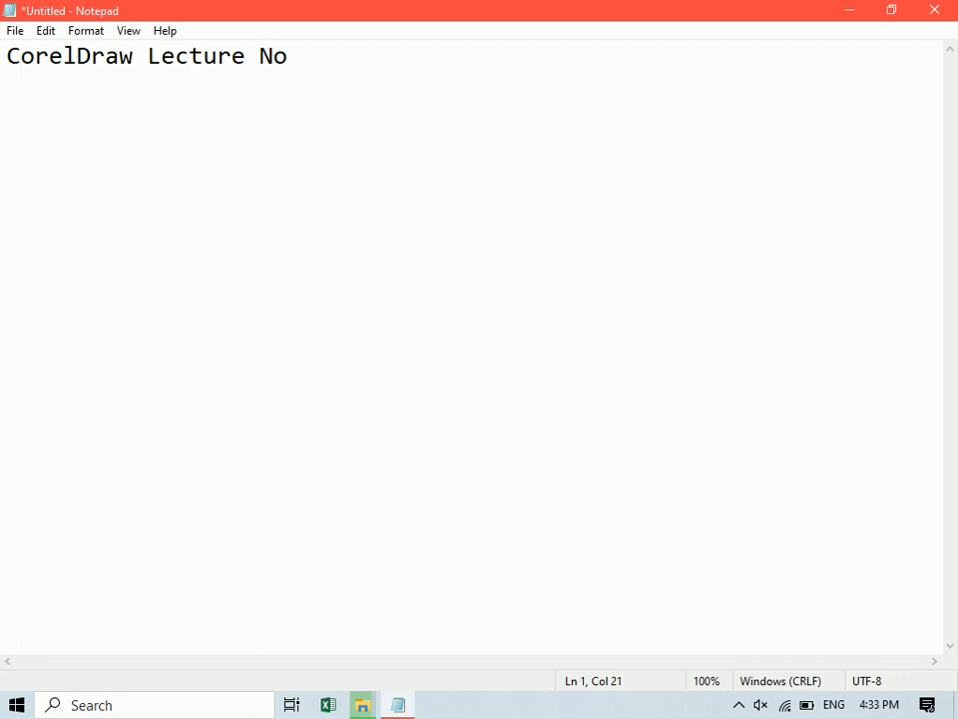
- Add a dashed underline below the "CorelDraw Lecture No: 03" heading
key(Return)
text(------------------------)
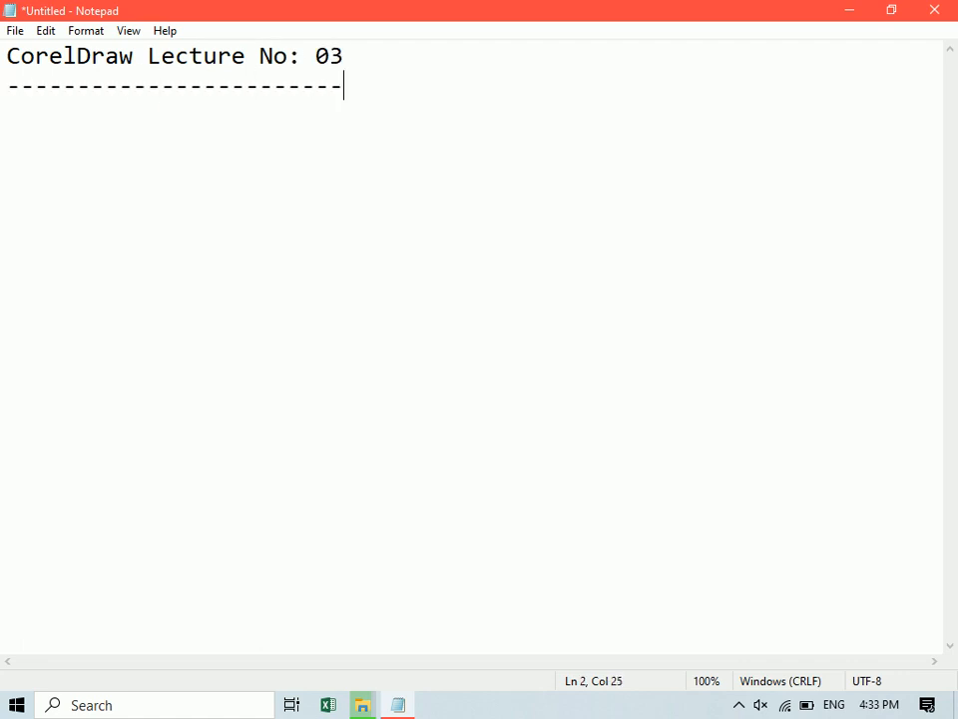
key(Return)
- Launch CorelDRAW X5, set the Letter page to landscape orientation and fit it in the view
key(super)
text(Corel)
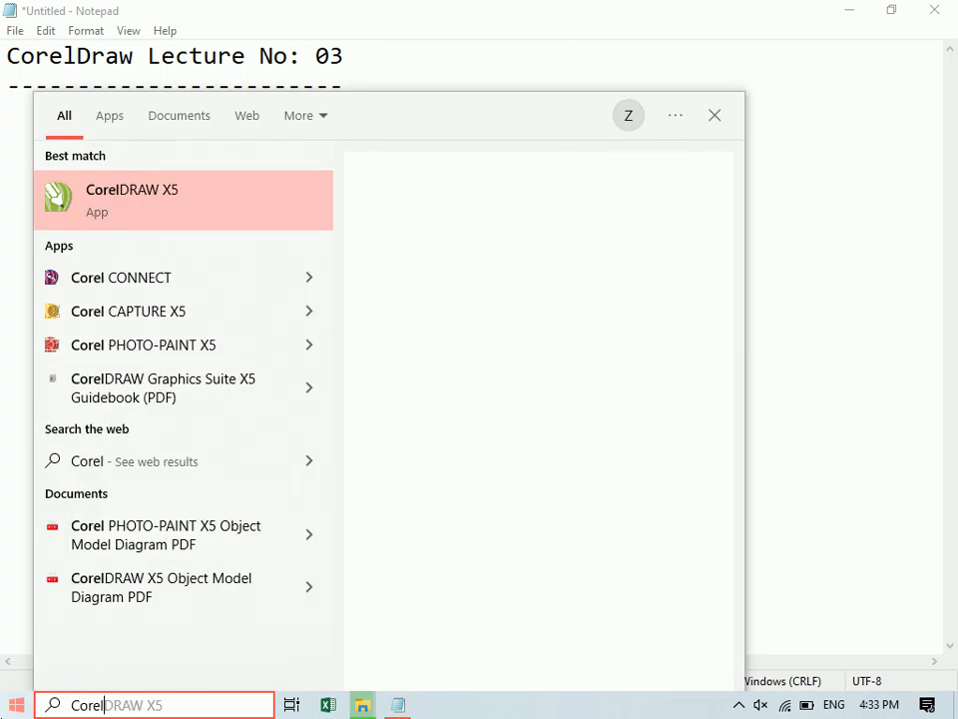
key(Return)
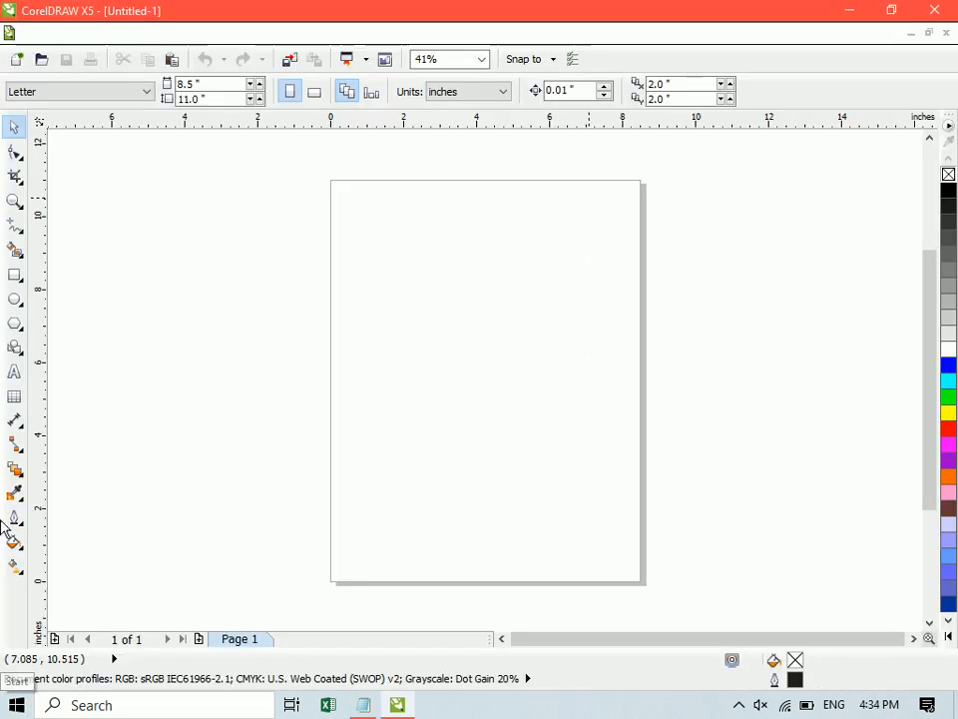
click(315, 92)
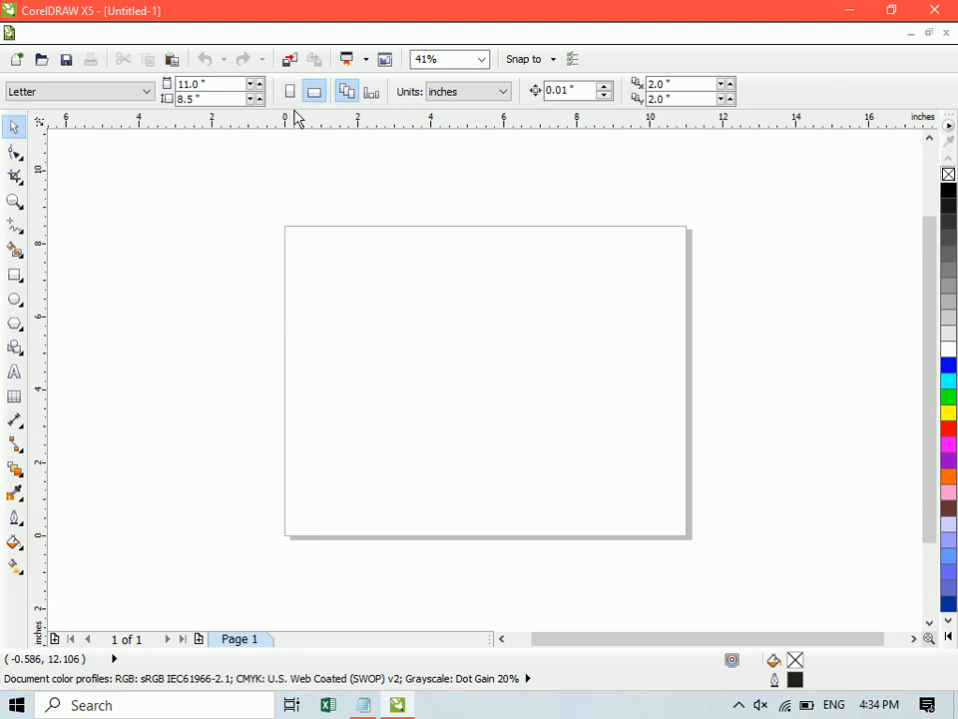
key(shift+F4)
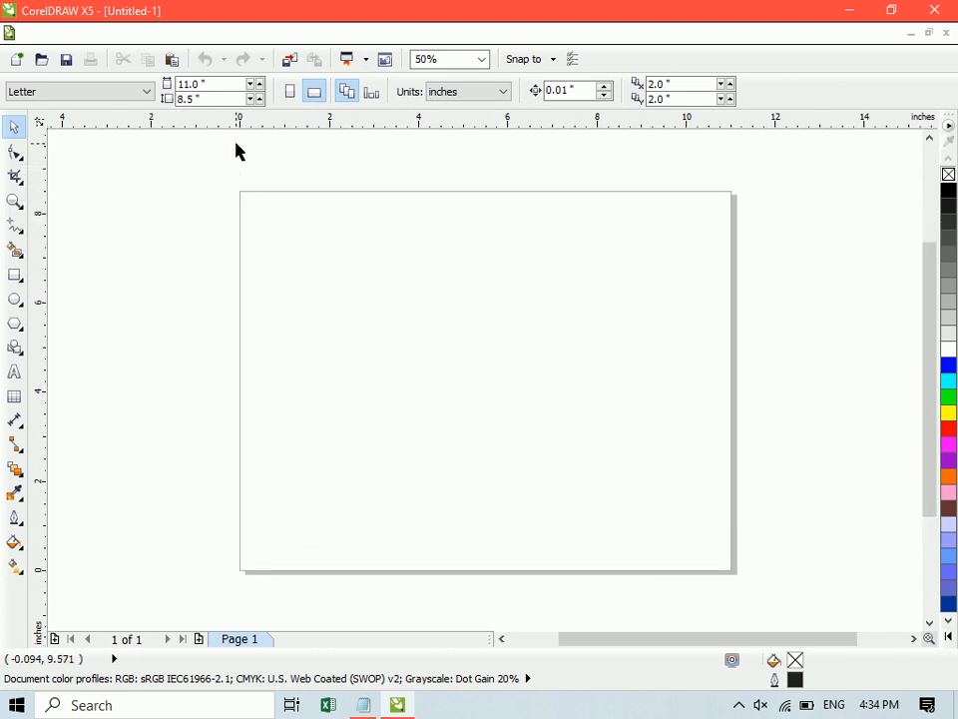
- Draw a rectangle about 2.1 by 1.2 inches near the page's upper edge with the Rectangle tool
right_click(14, 273)
click(13, 274)
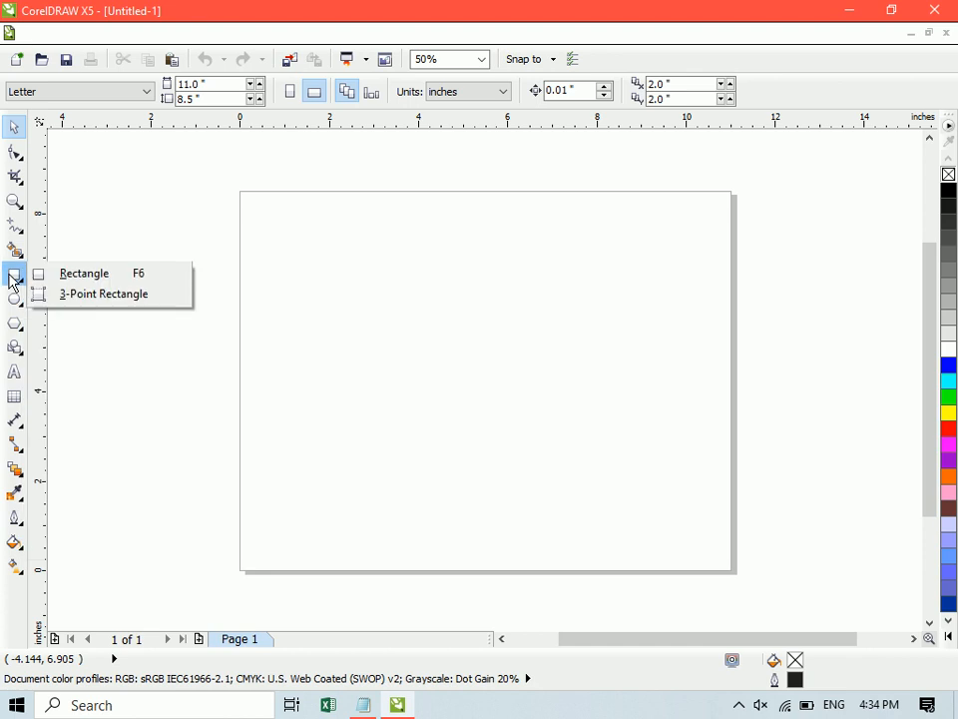
click(98, 274)
mouse_move(357, 224)
mouse_down()
mouse_move(507, 376)
mouse_move(451, 278)
mouse_up()
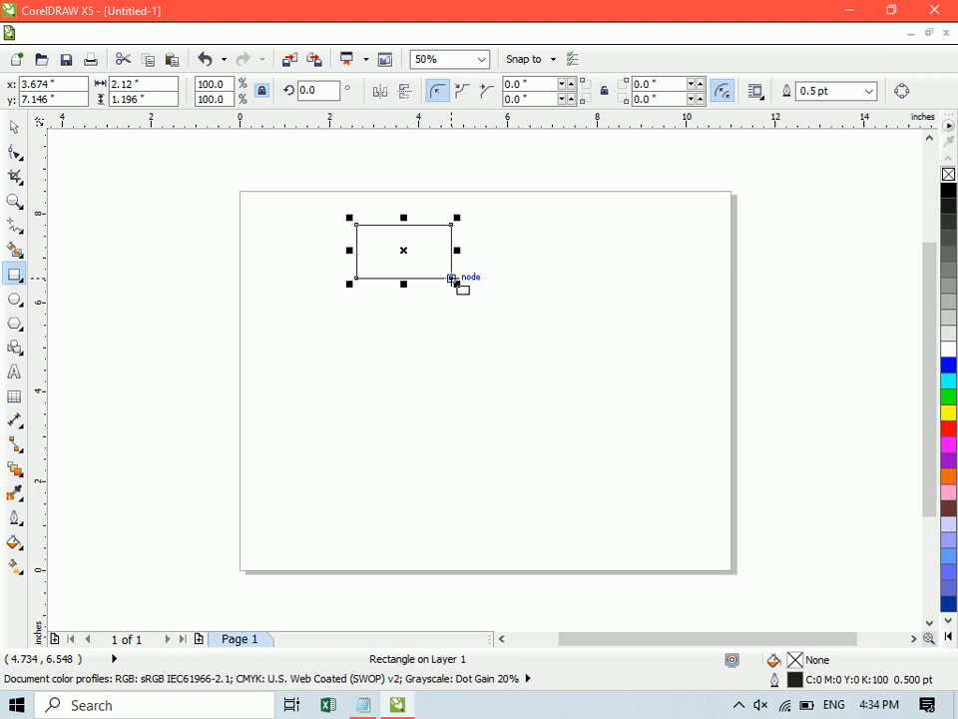
- Scale the rectangle proportionally to about 2.9 by 1.6 inches and move it slightly toward the page centre
key(space)
drag(455, 285, 490, 304)
drag(426, 239, 448, 265)
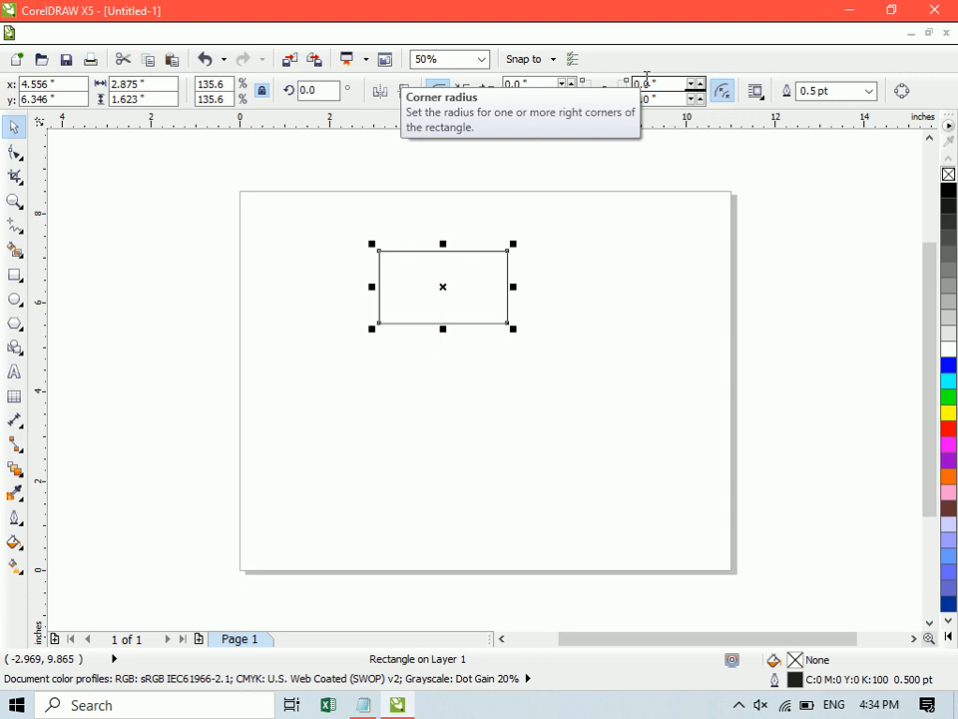
- Replace the rectangle with a new one about 3.9 by 2.6 inches, placed near the middle of the page
key(Delete)
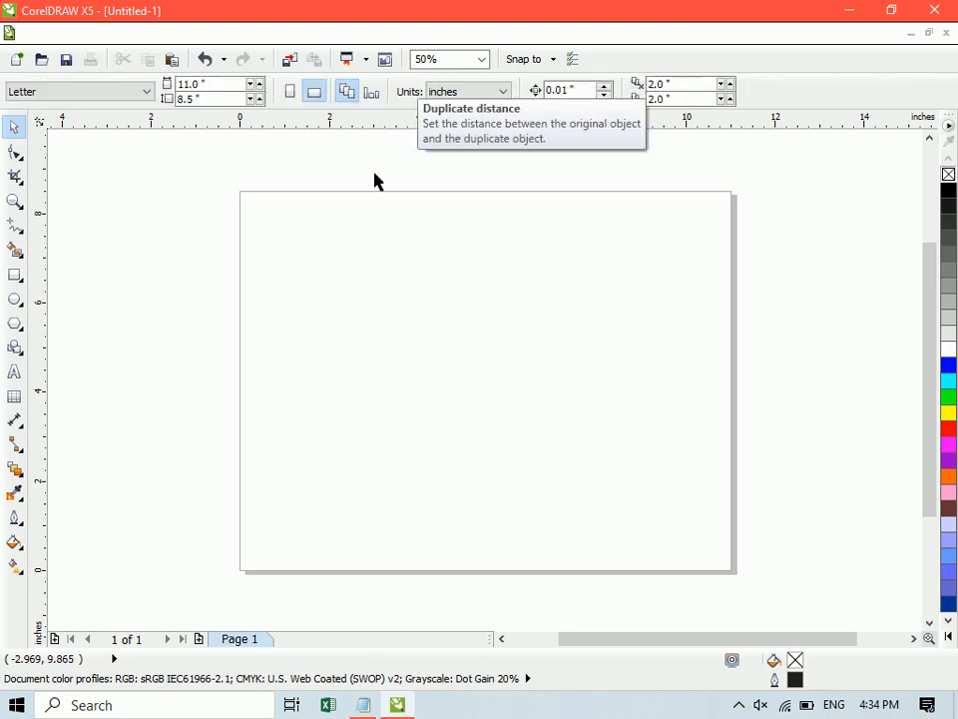
click(24, 288)
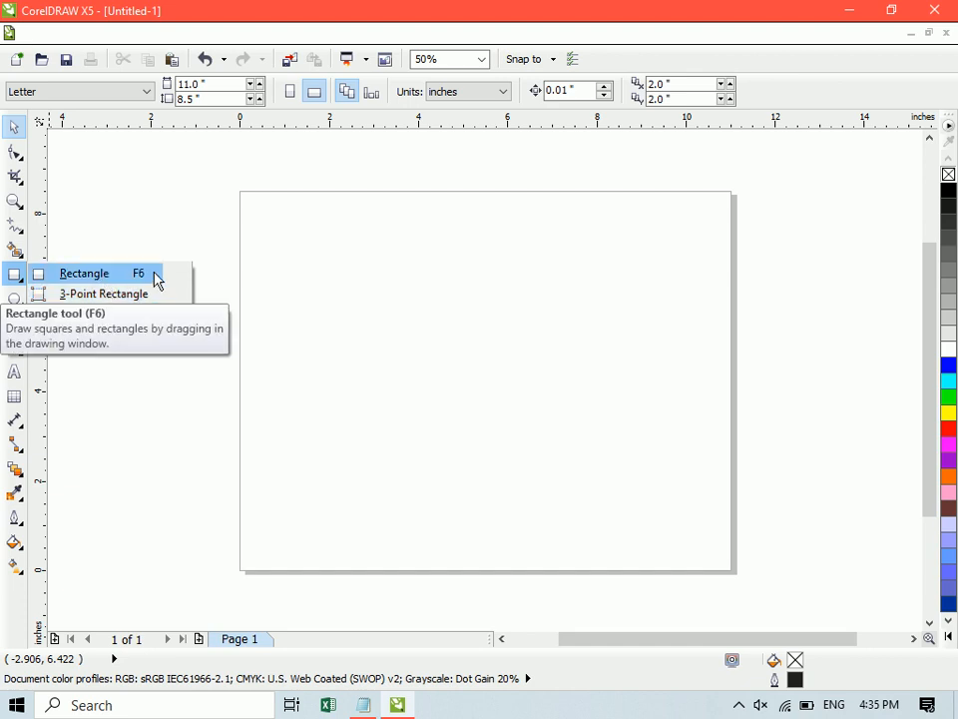
click(88, 273)
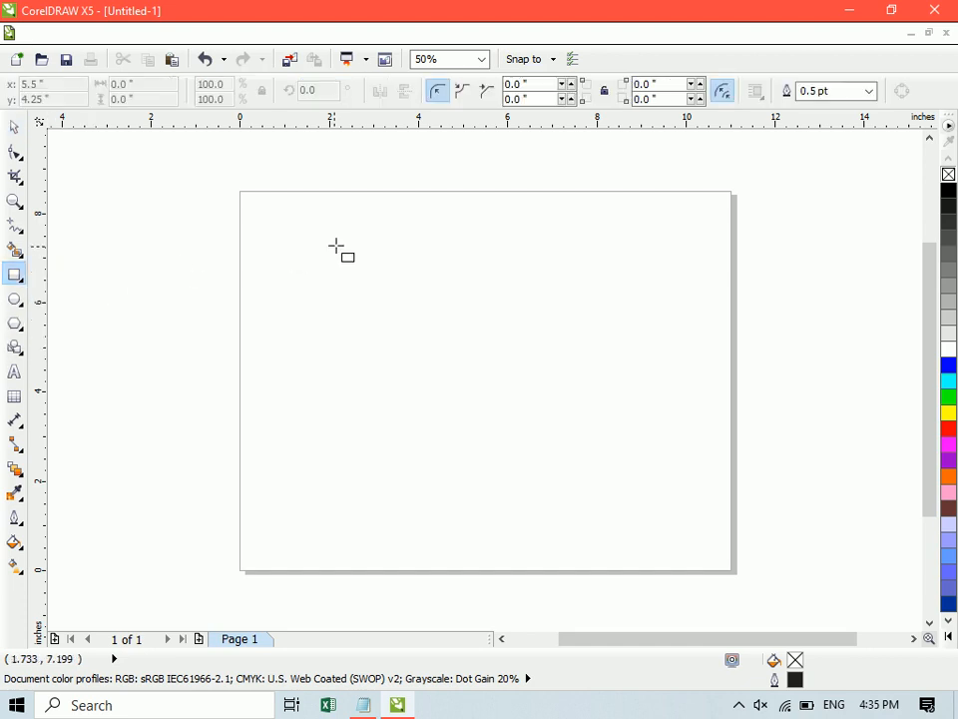
drag(337, 240, 509, 355)
drag(421, 297, 484, 356)
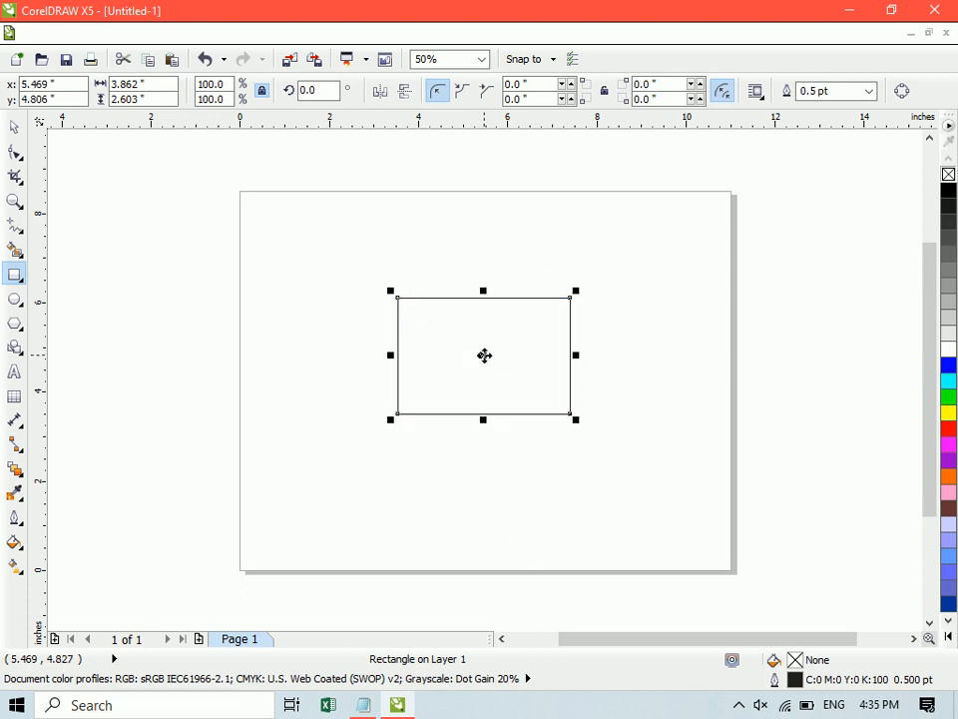
- Rotate the rectangle to 75 degrees and move it to the right half of the page
drag(320, 92, 300, 91)
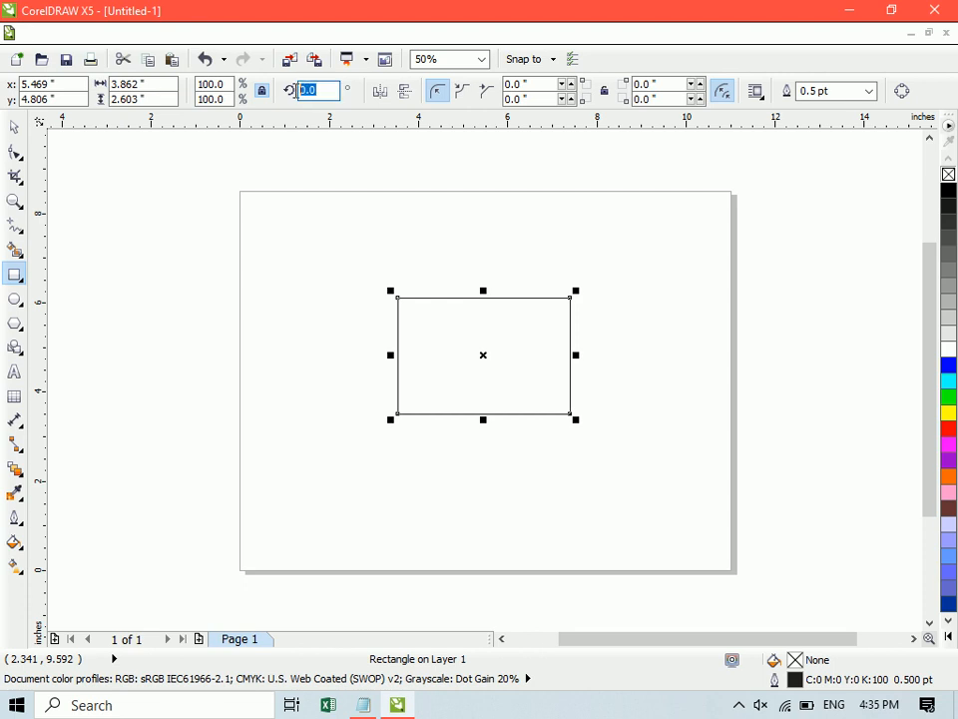
text(75)
key(Return)
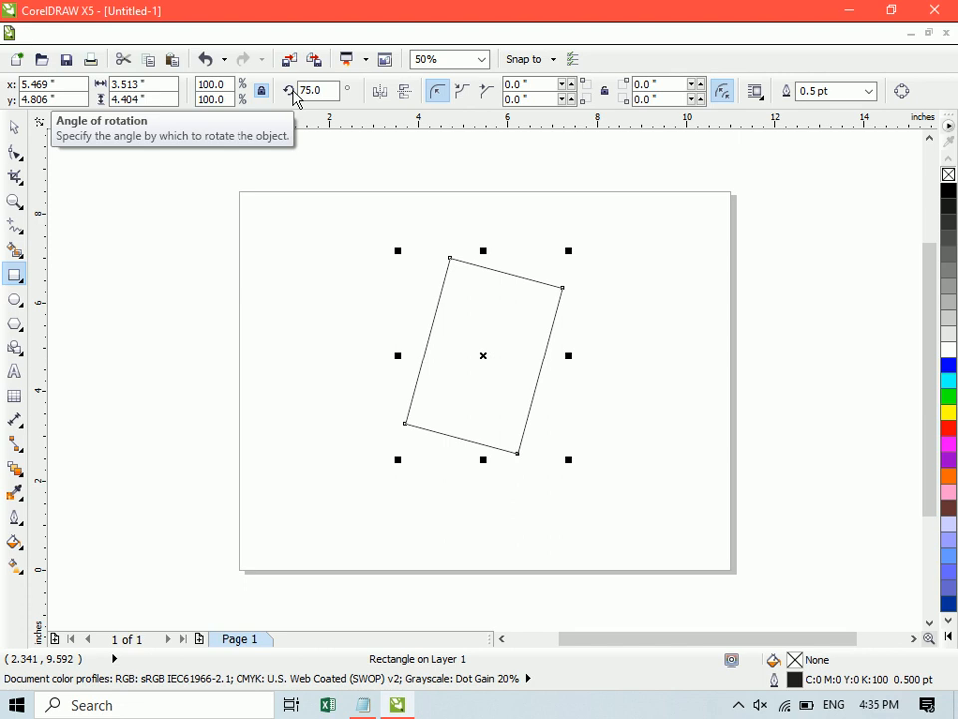
click(15, 126)
drag(466, 300, 605, 273)
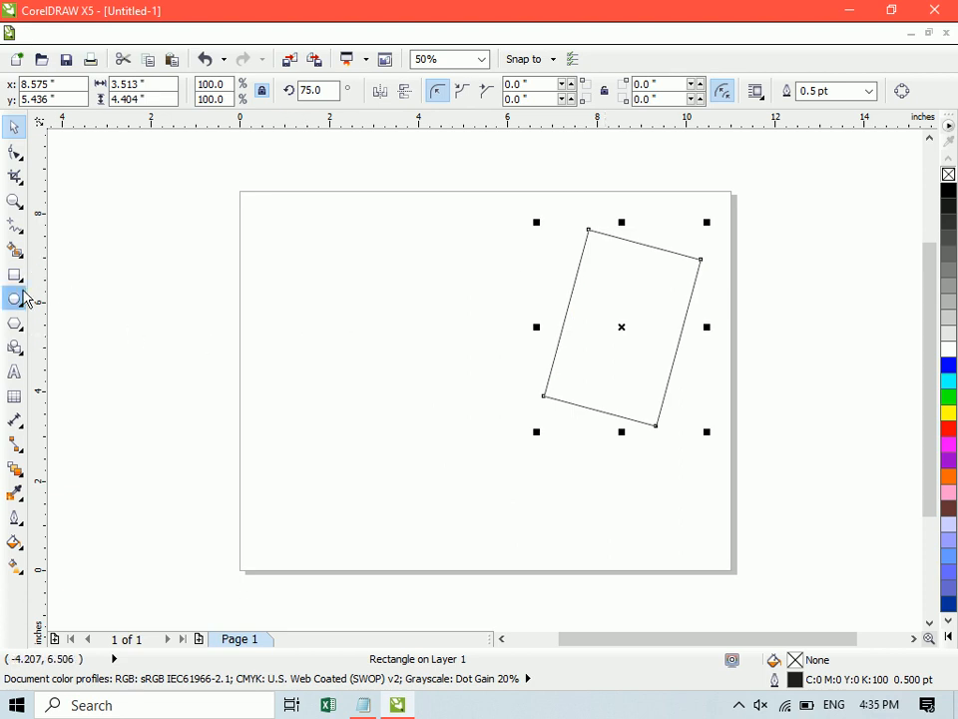
- Draw a long tilted rectangle at about 200.5 degrees on the left half of the page with the 3-Point Rectangle tool
click(22, 275)
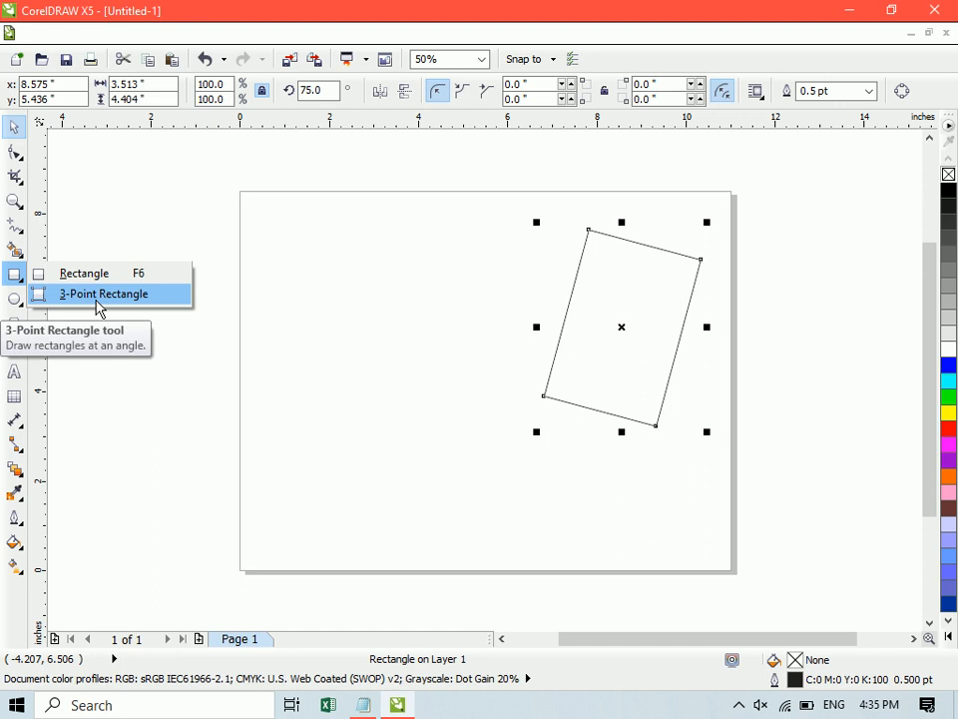
click(94, 300)
click(96, 299)
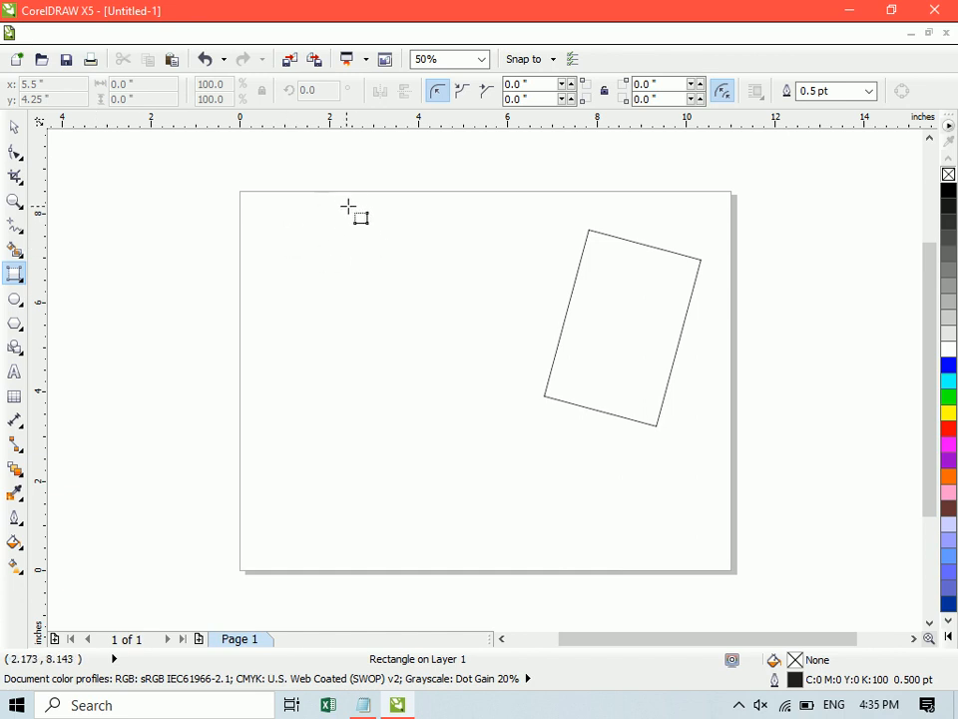
drag(374, 202, 243, 280)
scroll(399, 180, up, 1)
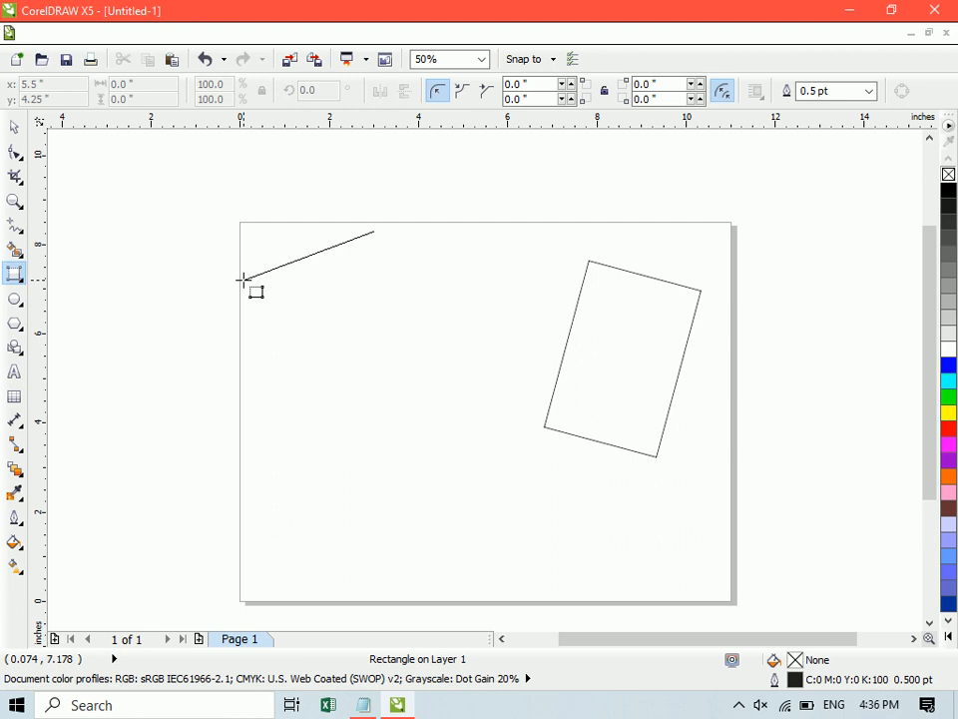
drag(242, 281, 244, 280)
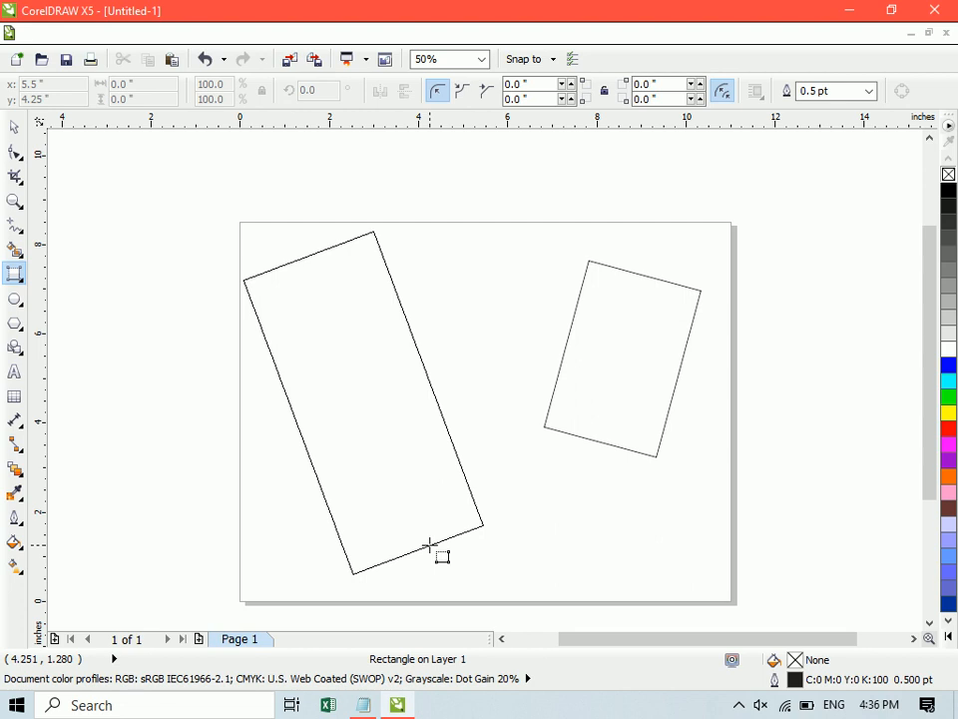
click(429, 545)
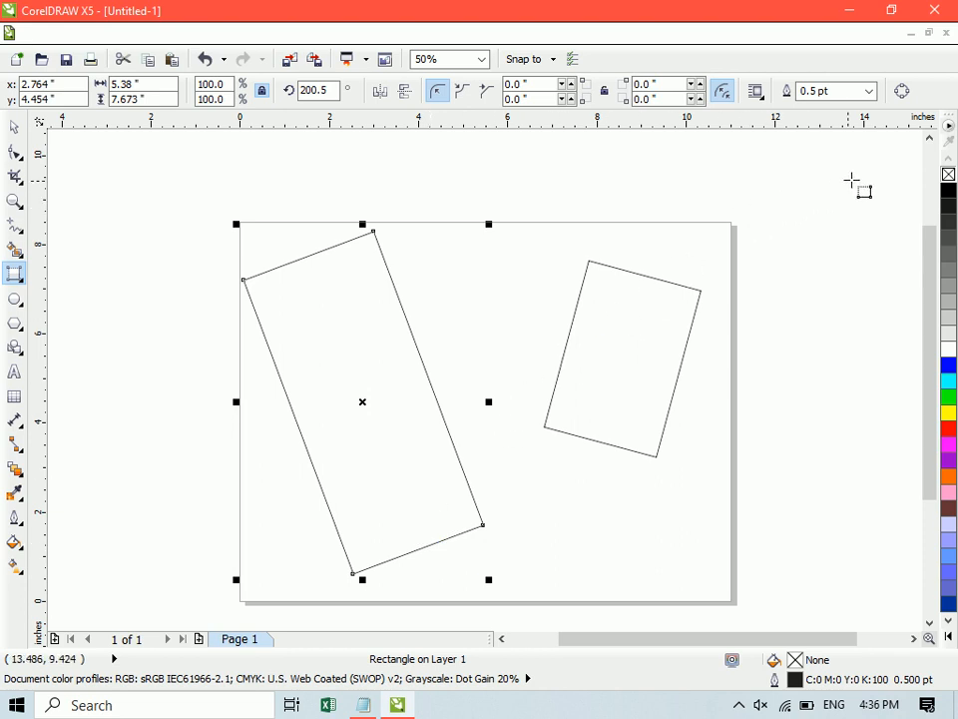
- Draw four more tilted 3-point rectangles of various sizes and angles in the area above the page
drag(876, 179, 819, 157)
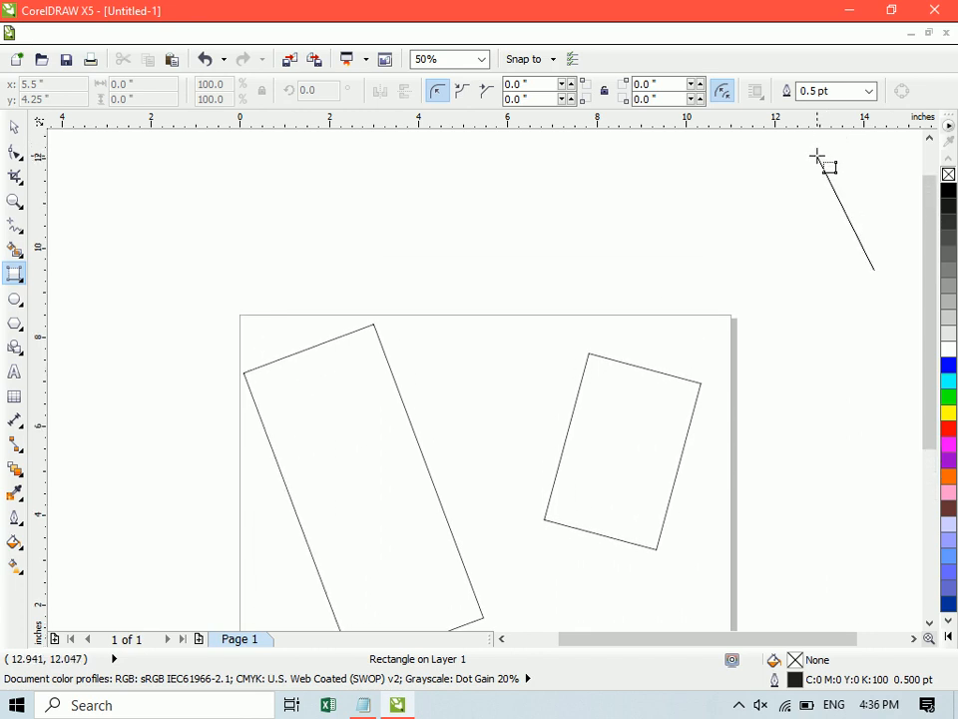
click(731, 257)
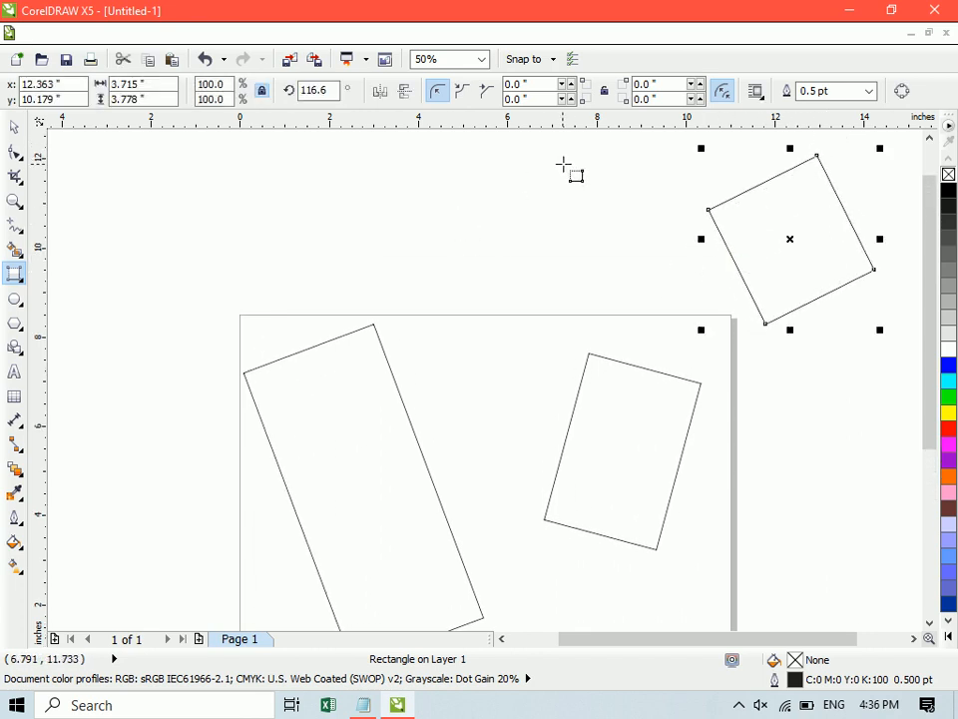
drag(262, 293, 380, 178)
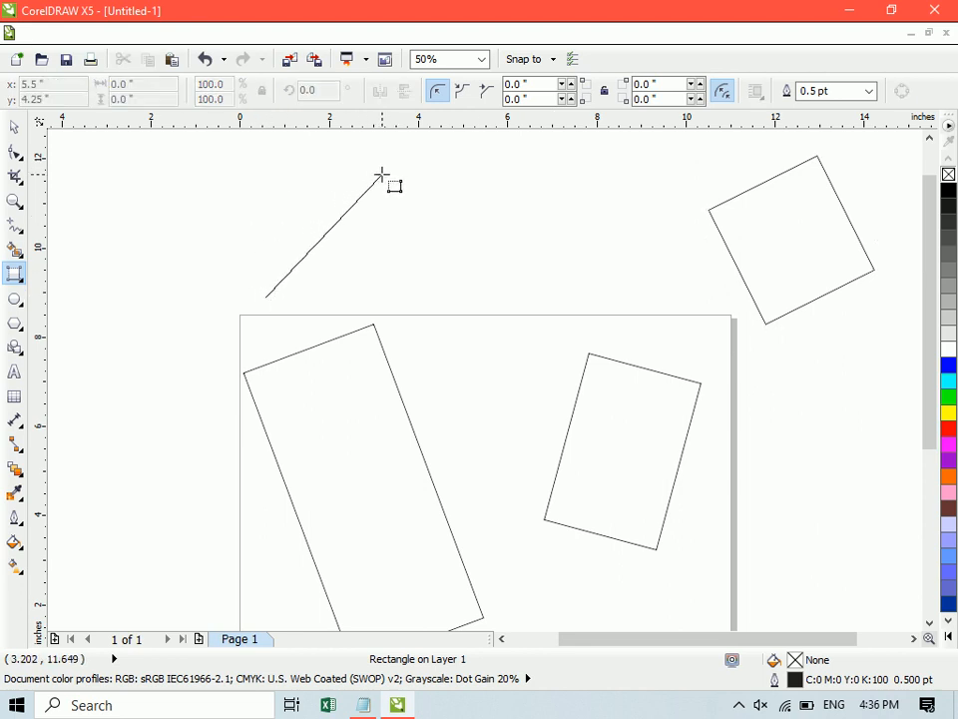
click(281, 189)
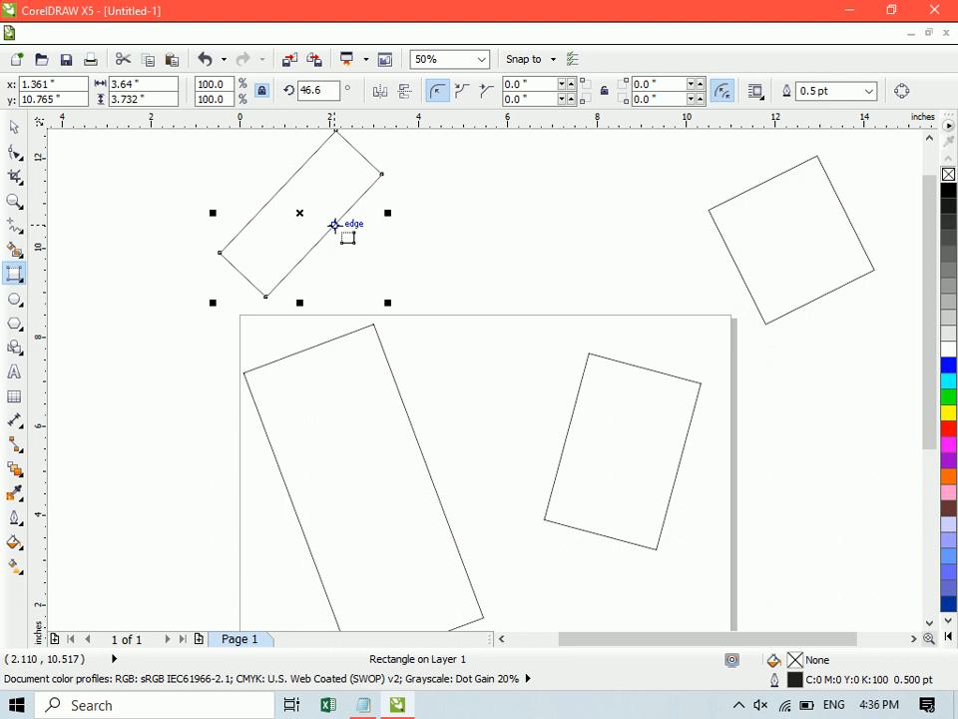
drag(433, 198, 504, 261)
click(577, 220)
drag(632, 217, 580, 259)
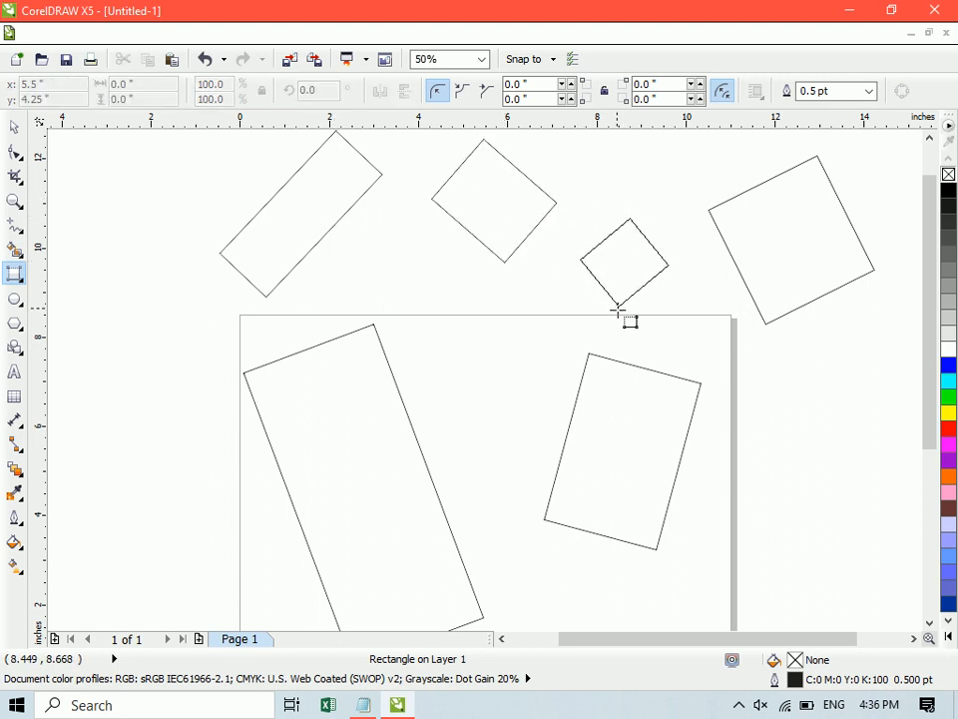
click(627, 318)
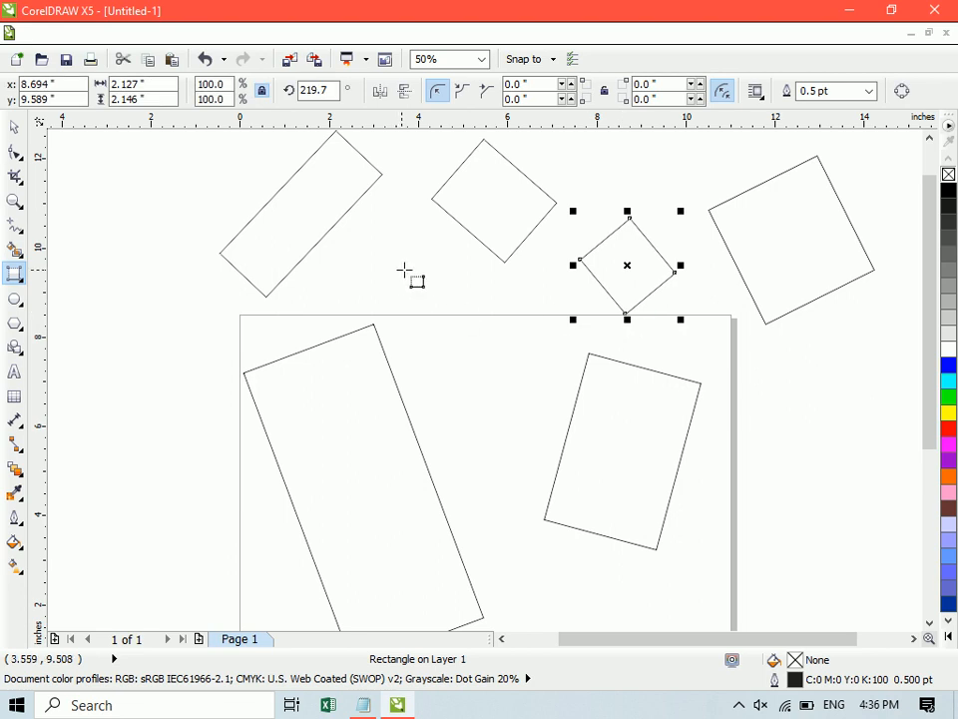
- Delete all the rectangles from the drawing
key(space)
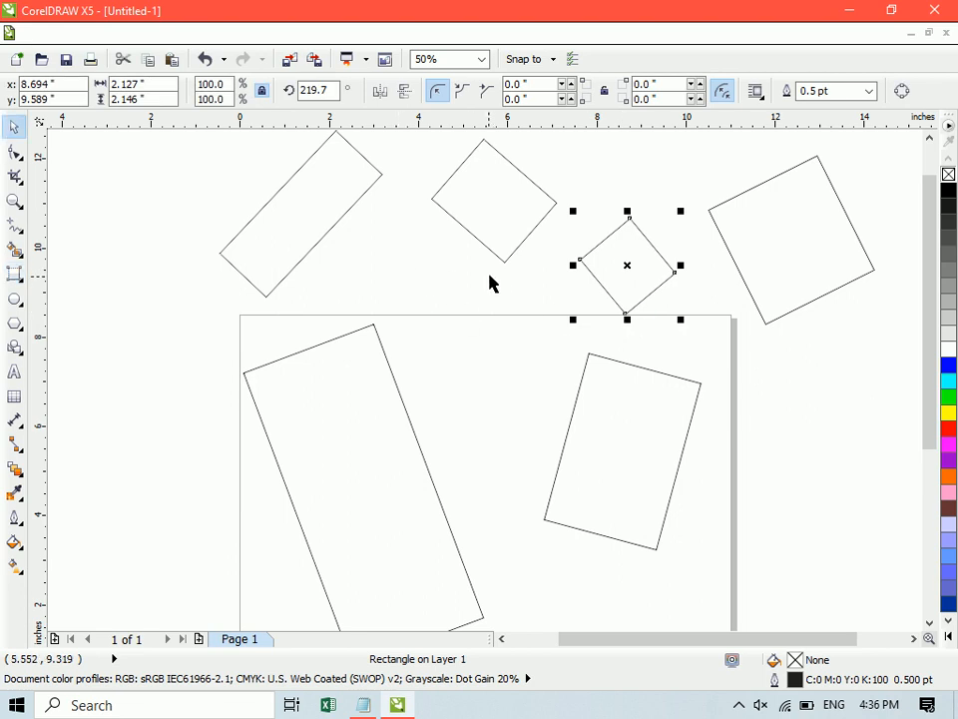
click(491, 285)
key(ctrl+a)
key(Delete)
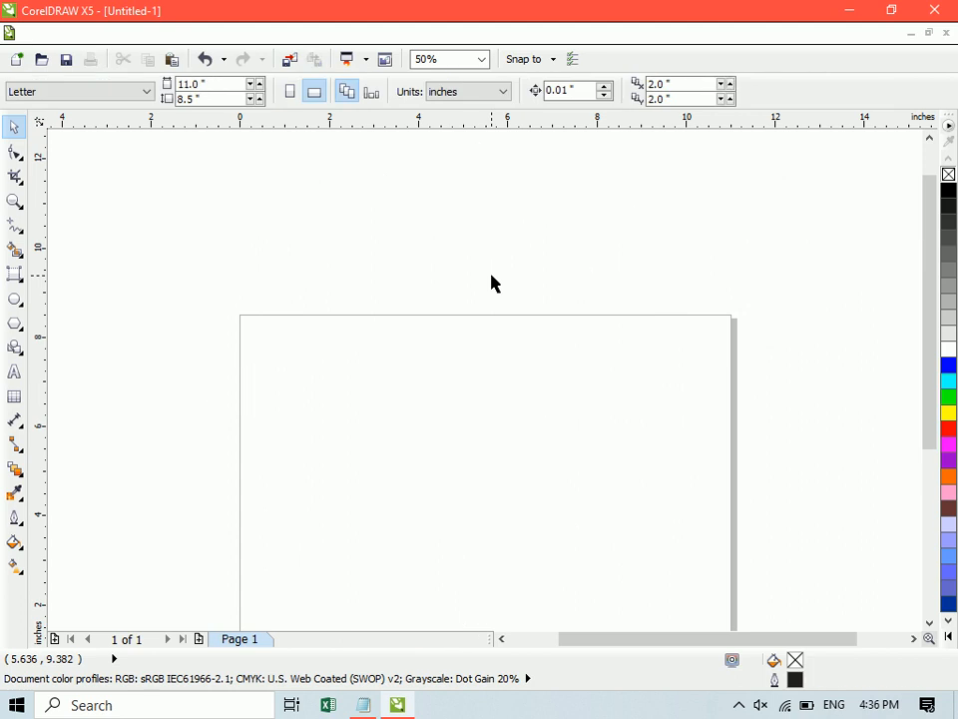
- Draw a 3-point rectangle sloping across the page at about 327.5 degrees, spanning about 6.7 by 5.4 inches overall
scroll(492, 284, down, 3)
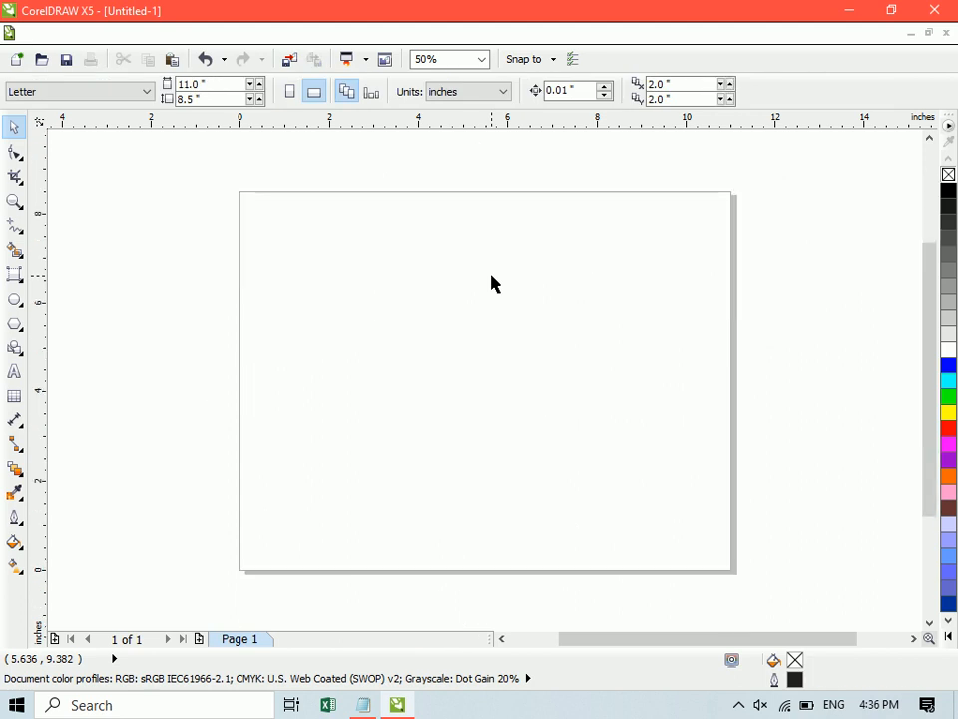
click(25, 290)
click(60, 297)
drag(341, 273, 582, 427)
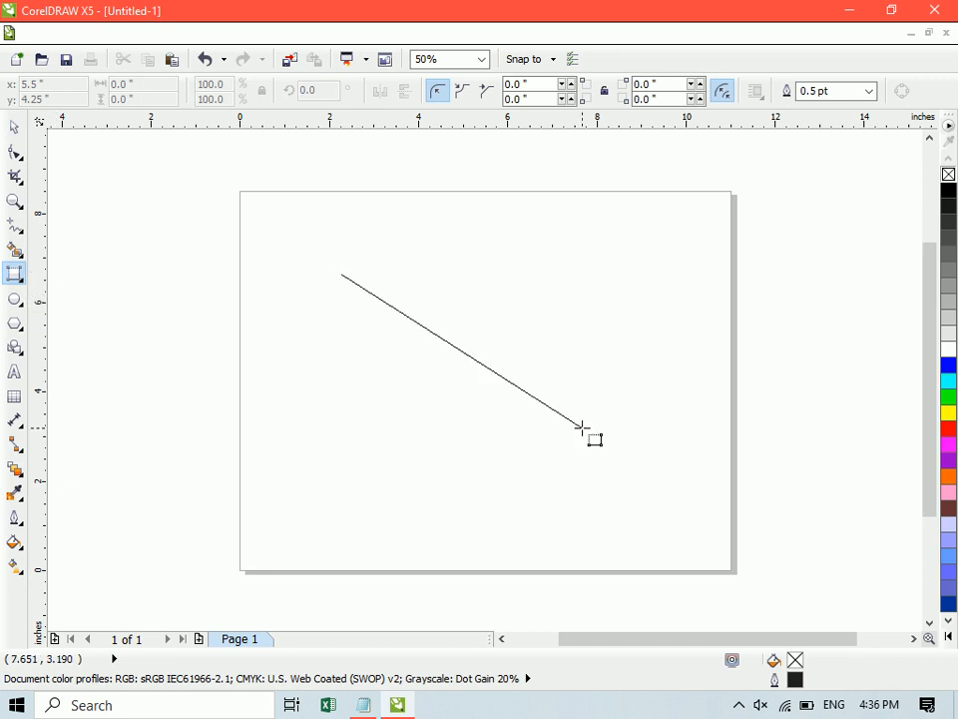
click(639, 338)
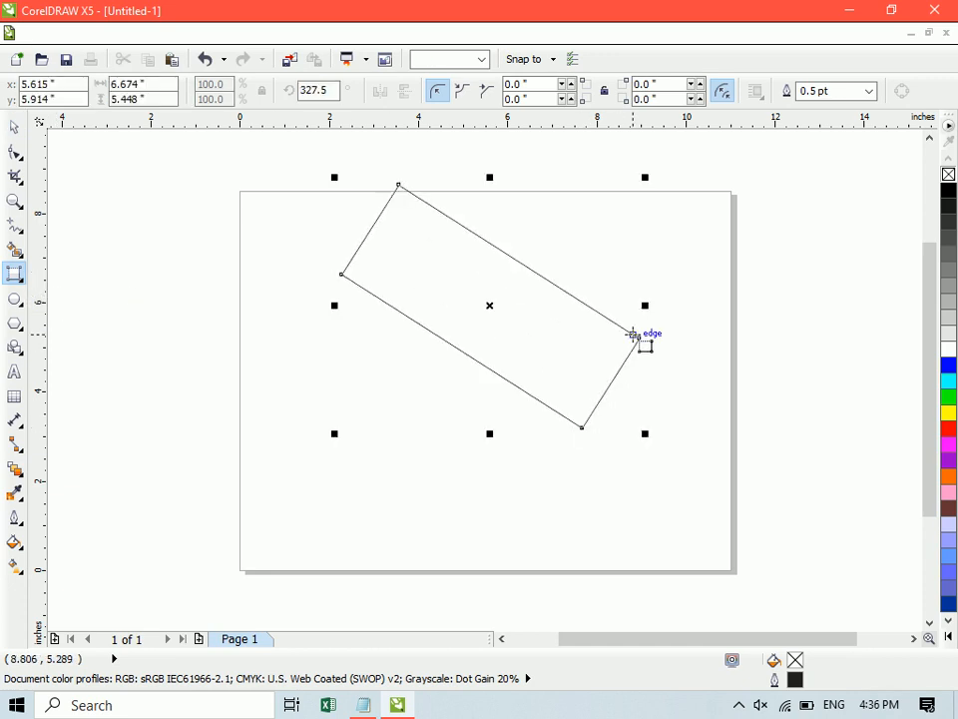
- Draw a plain rectangle about 3.06 by 1.83 inches in the empty area beside the page with the Rectangle tool
right_click(27, 288)
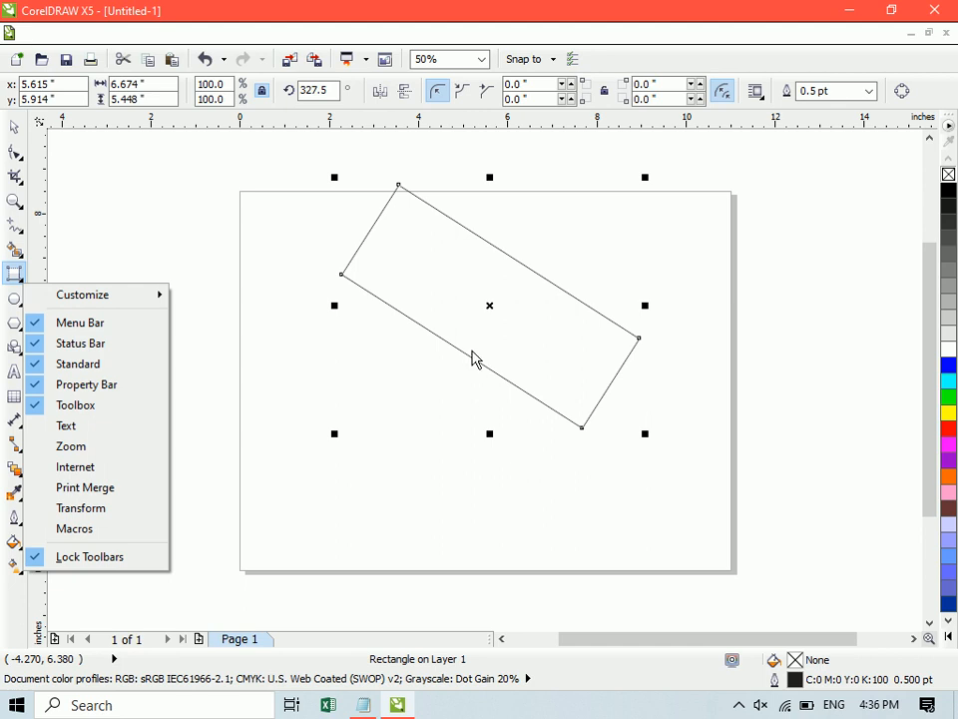
click(16, 275)
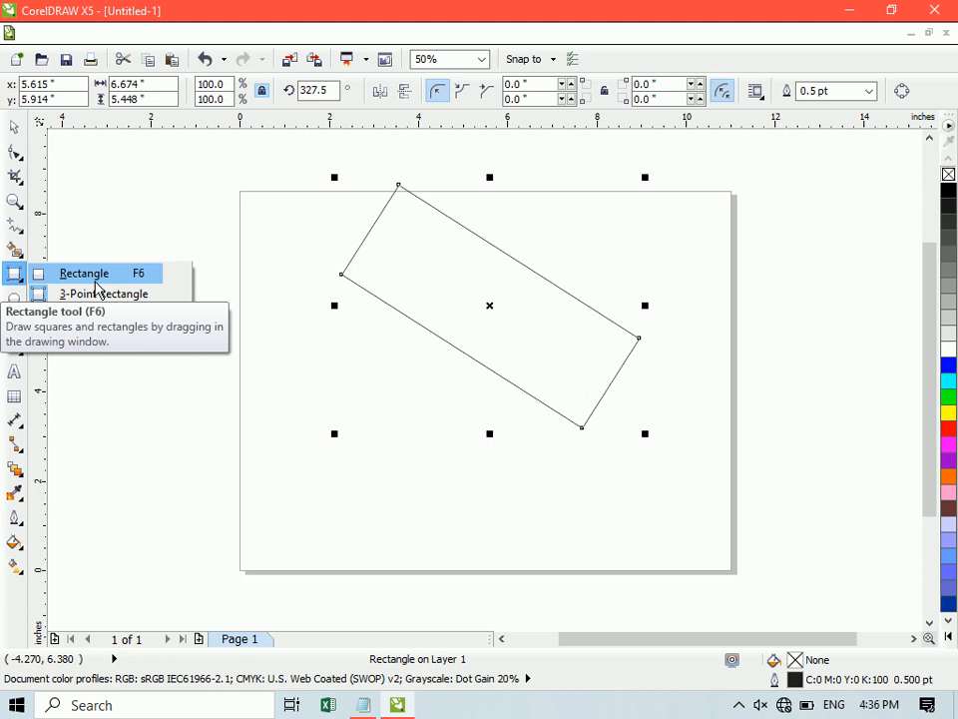
click(95, 283)
right_click(22, 288)
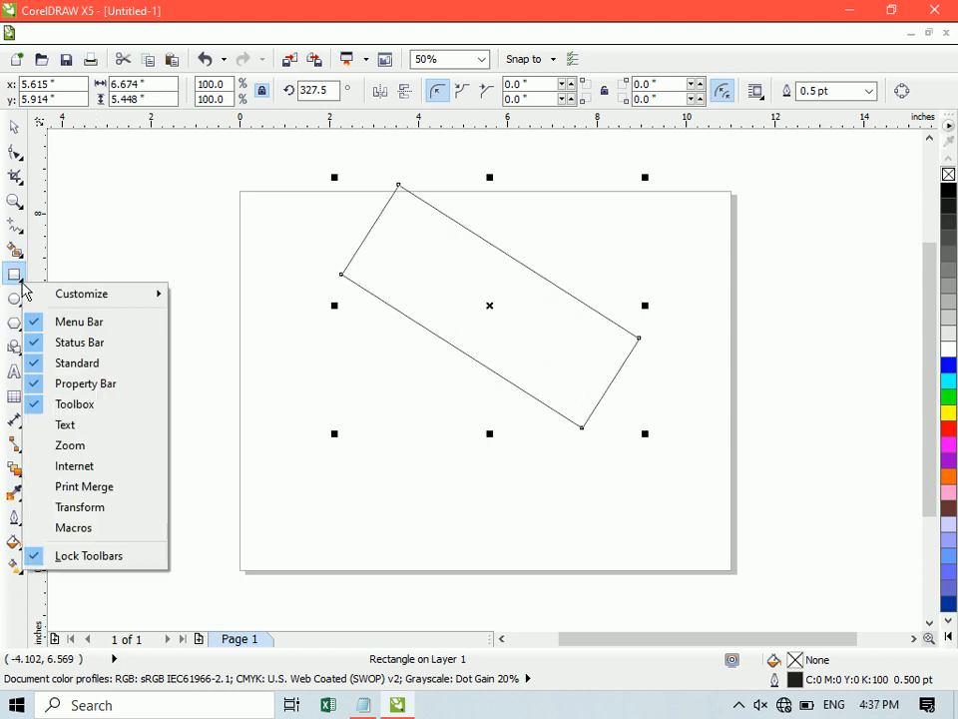
click(20, 282)
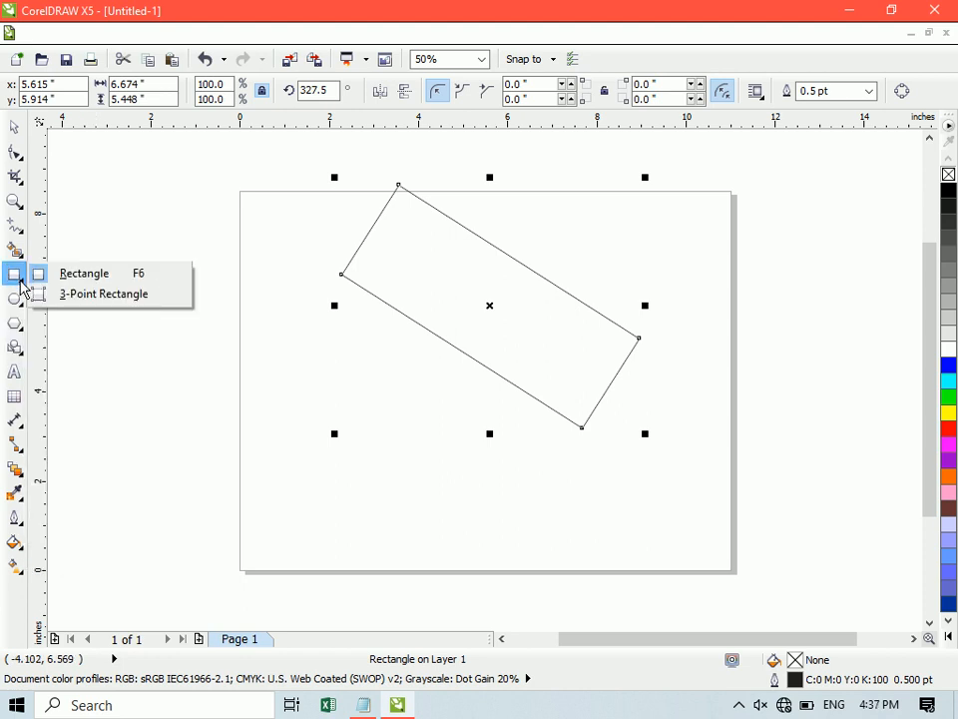
click(86, 282)
drag(97, 232, 235, 312)
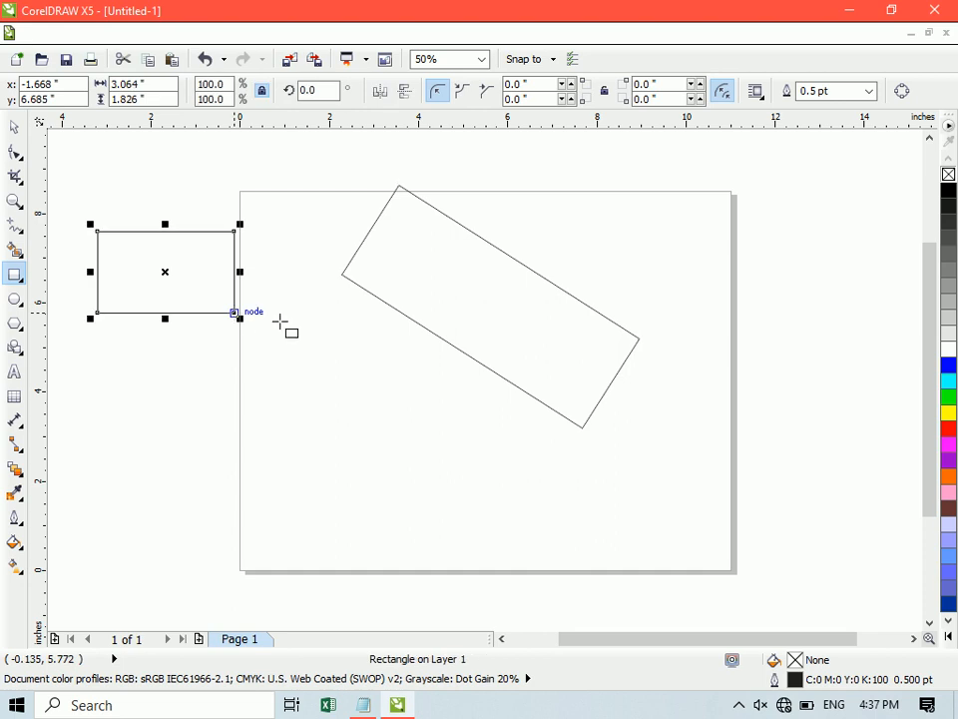
- Delete both the plain rectangle beside the page and the tilted 3-point rectangle from the drawing
click(20, 280)
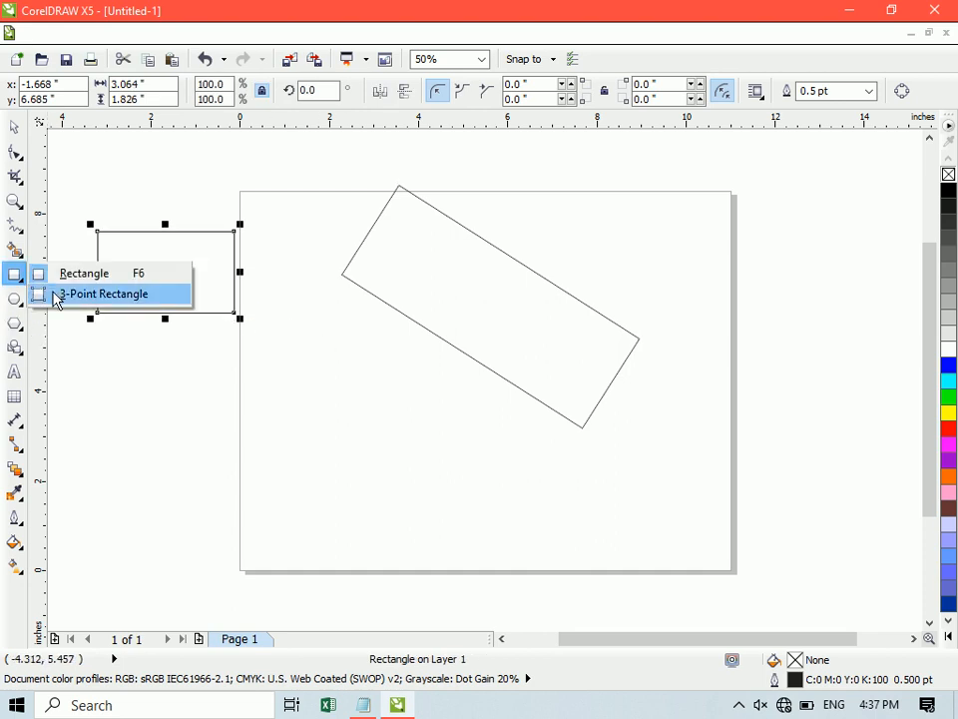
click(56, 296)
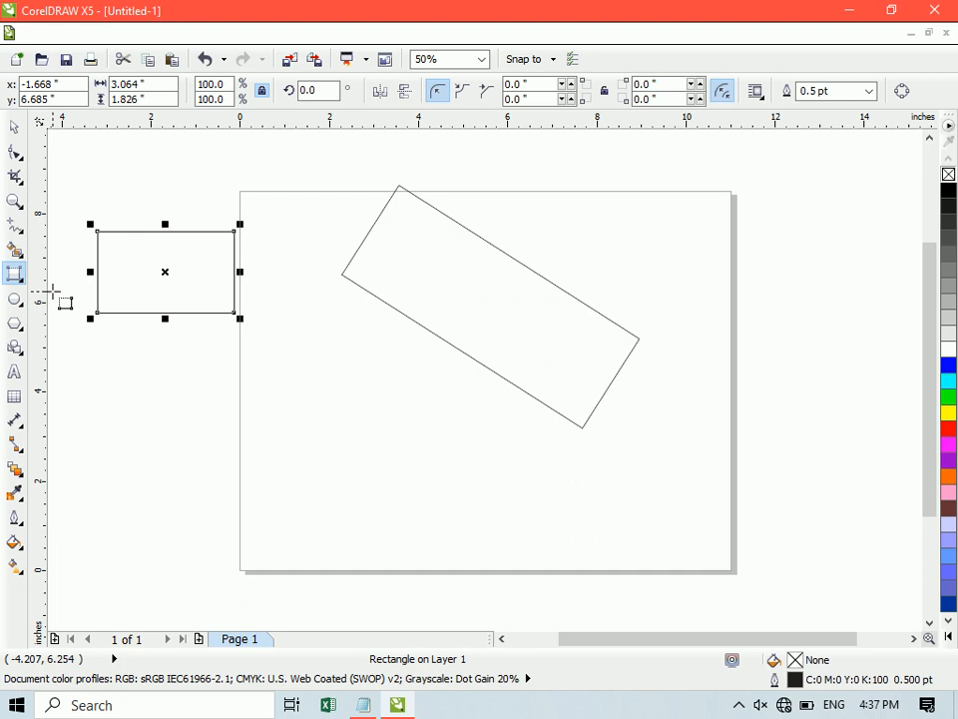
key(space)
key(Delete)
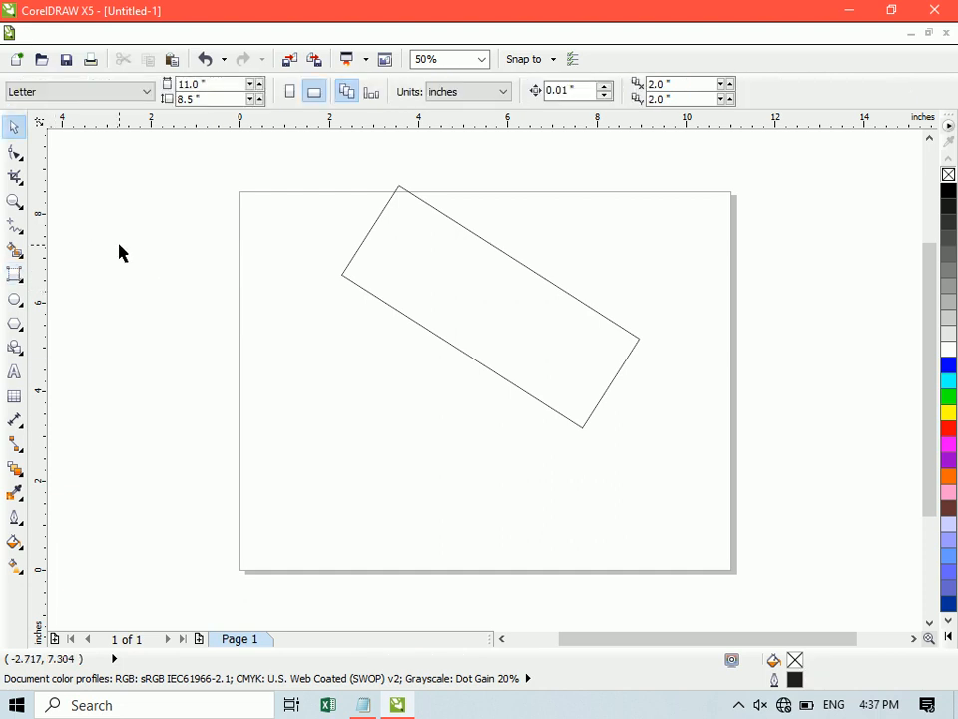
click(473, 285)
key(Delete)
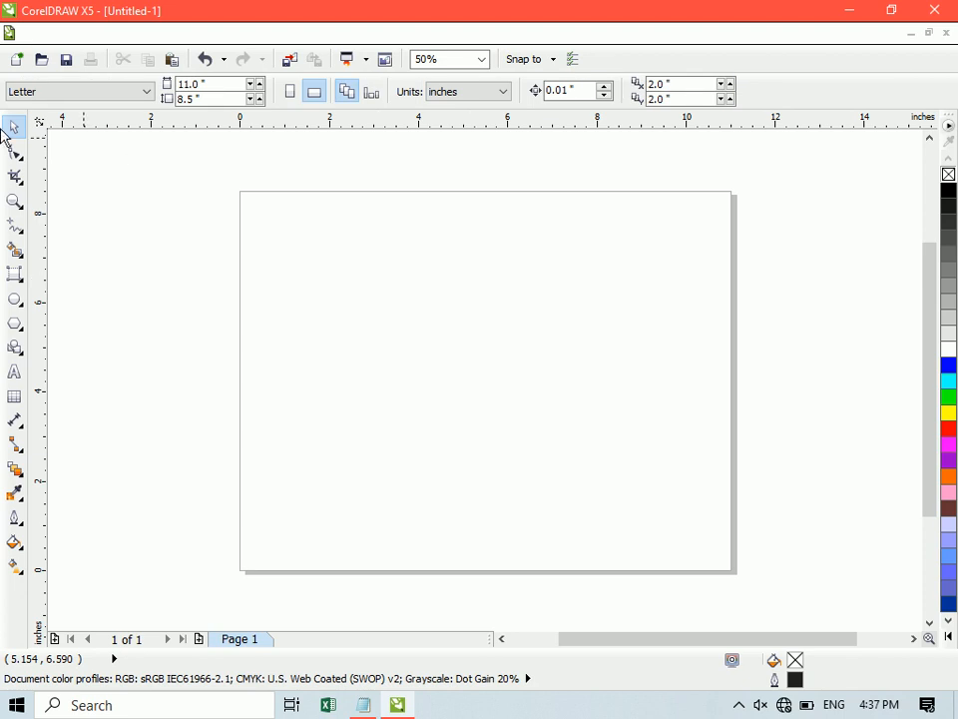
- Draw a rectangle about 2.29 by 2.56 inches in the page's upper-left area and drop a duplicate overlapping it diagonally below
click(20, 283)
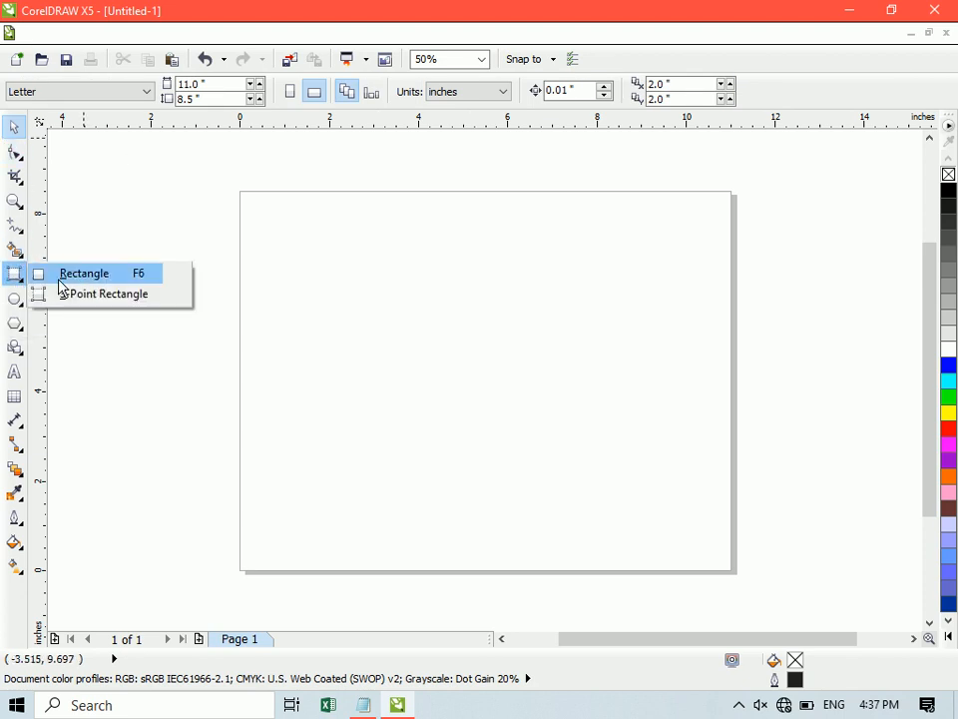
click(60, 276)
drag(294, 235, 397, 354)
key(space)
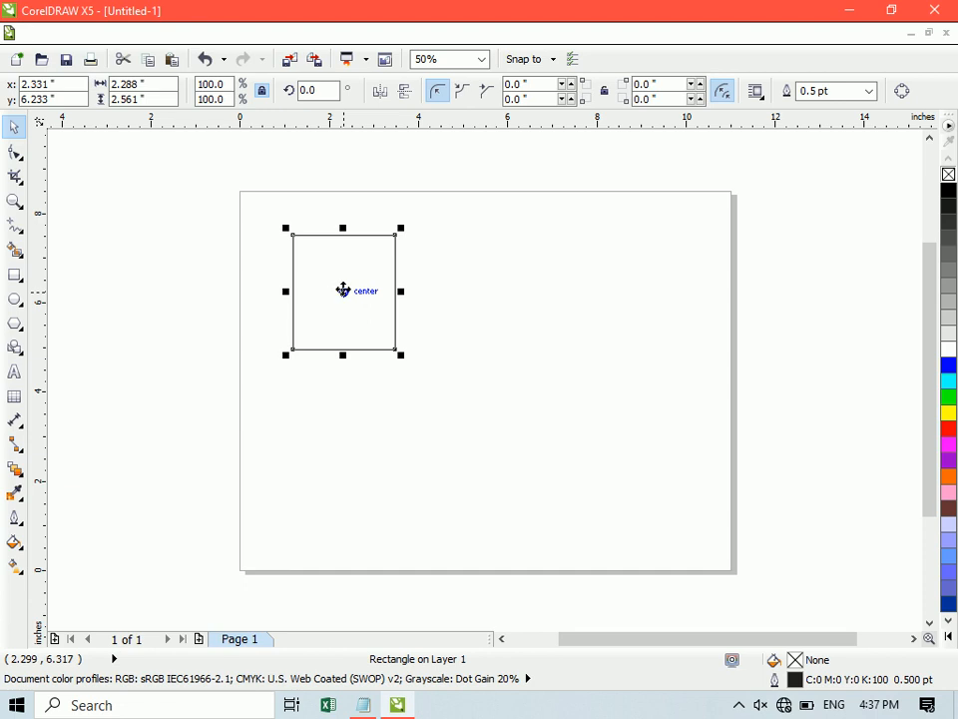
drag(341, 290, 370, 338)
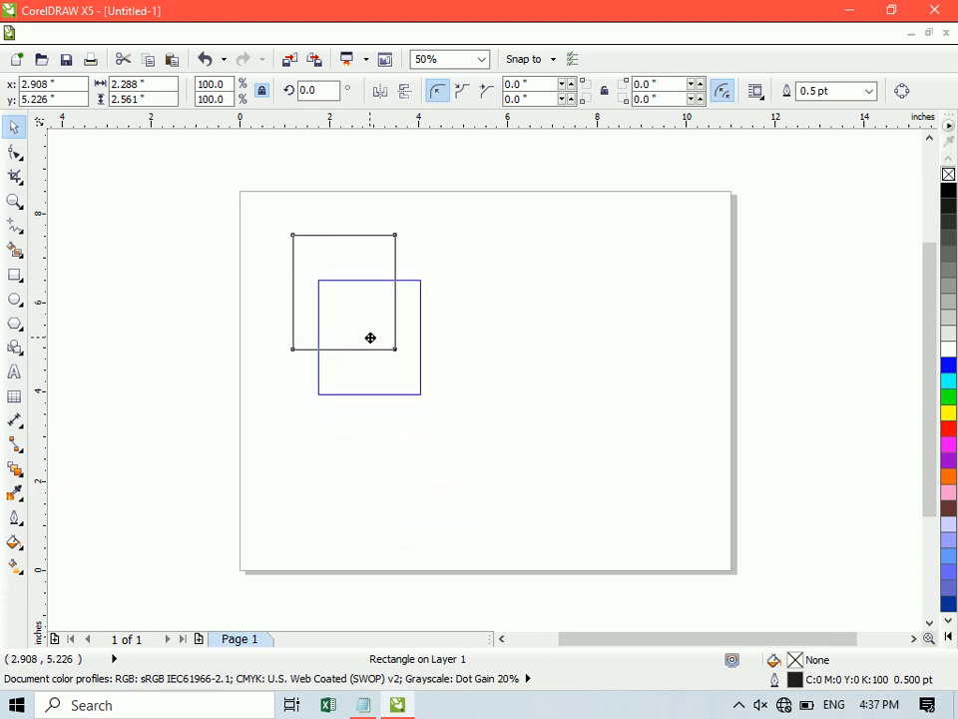
drag(370, 338, 371, 337)
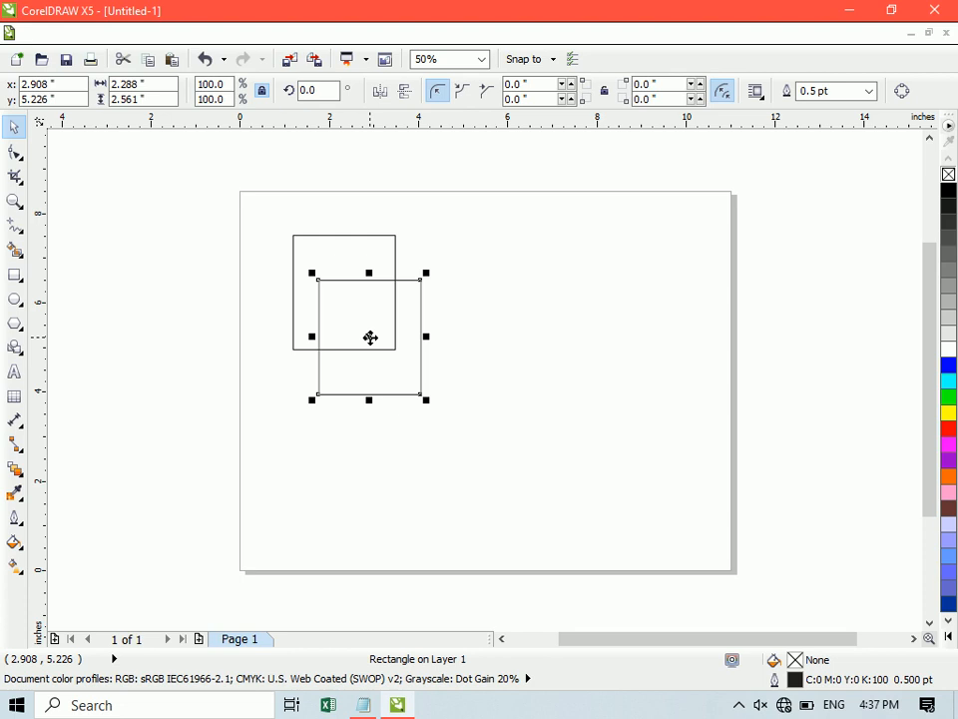
- Try placing the duplicate beside the original rectangle and aligning the two level with each other, and undo both changes
drag(371, 337, 451, 290)
click(357, 276)
click(451, 283)
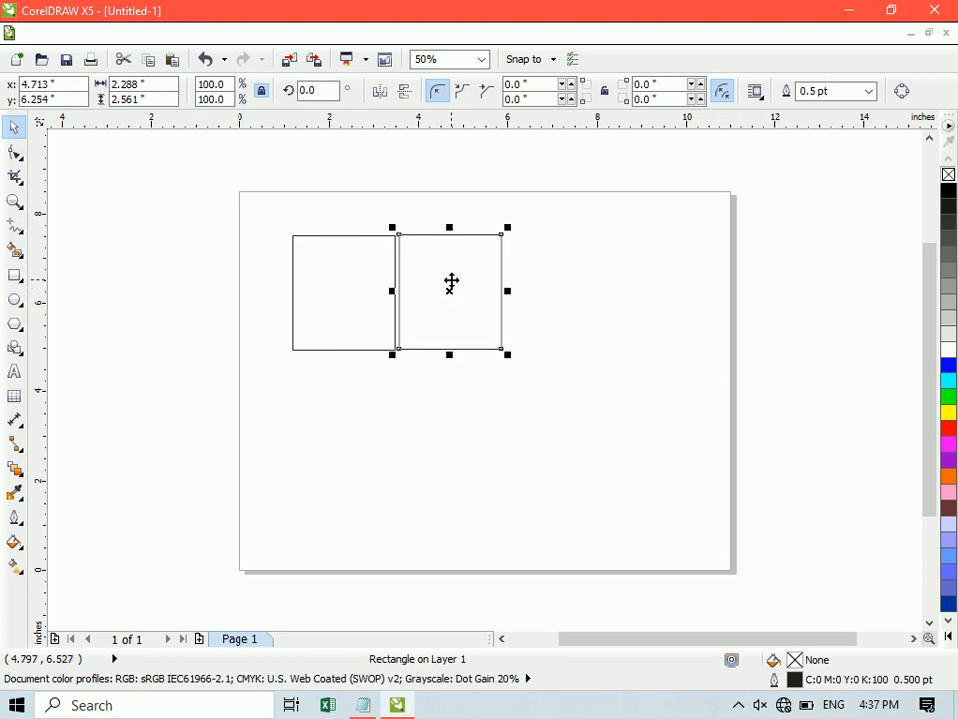
shift+click(342, 290)
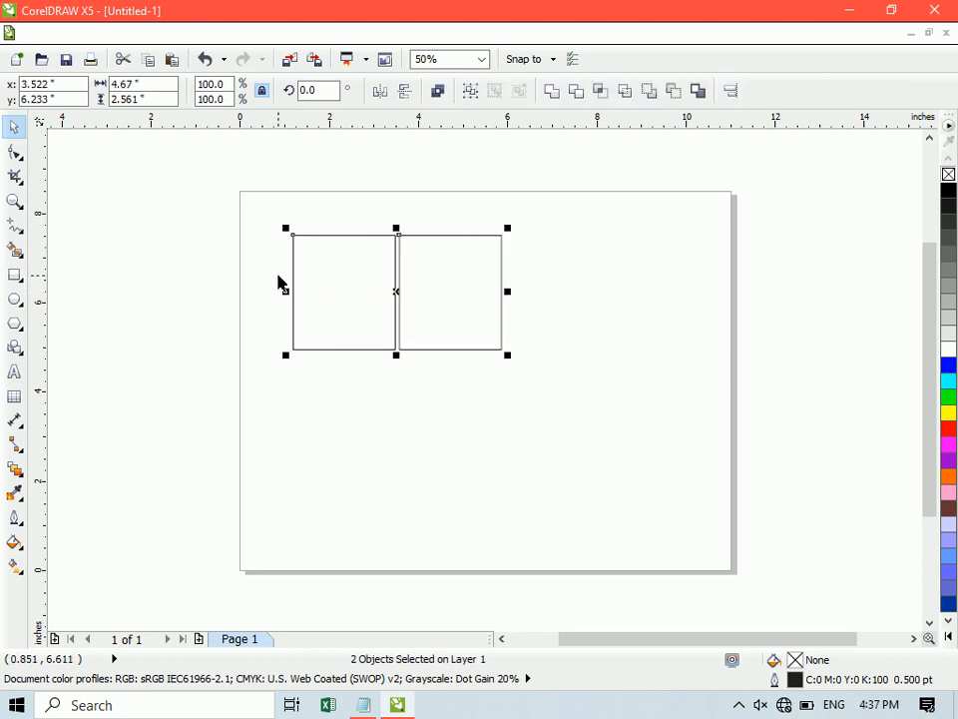
click(280, 282)
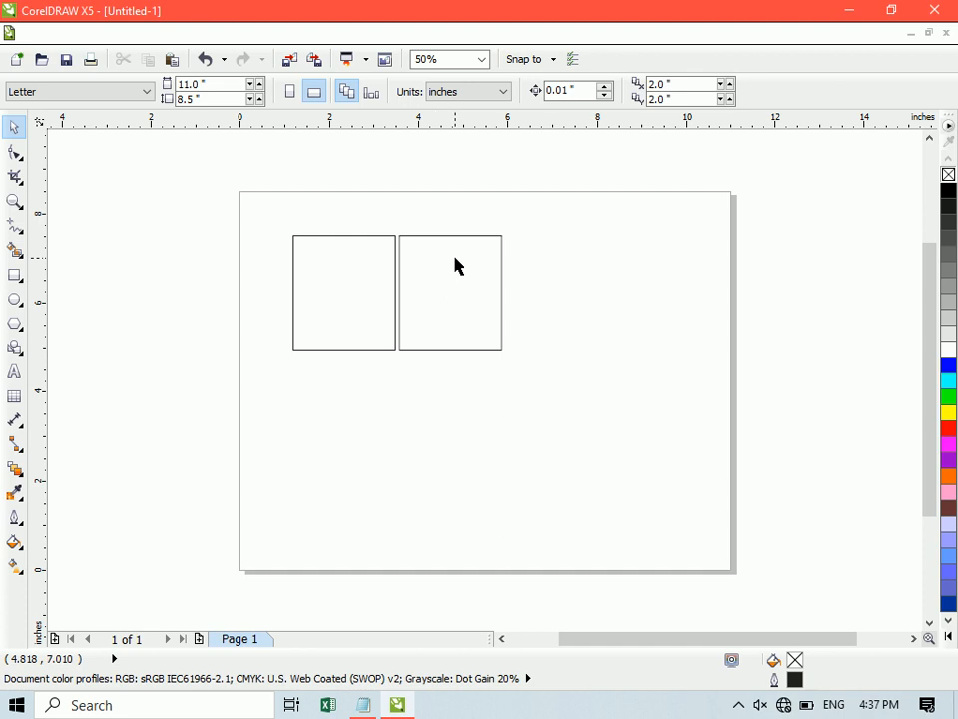
key(ctrl+z)
key(ctrl+z)
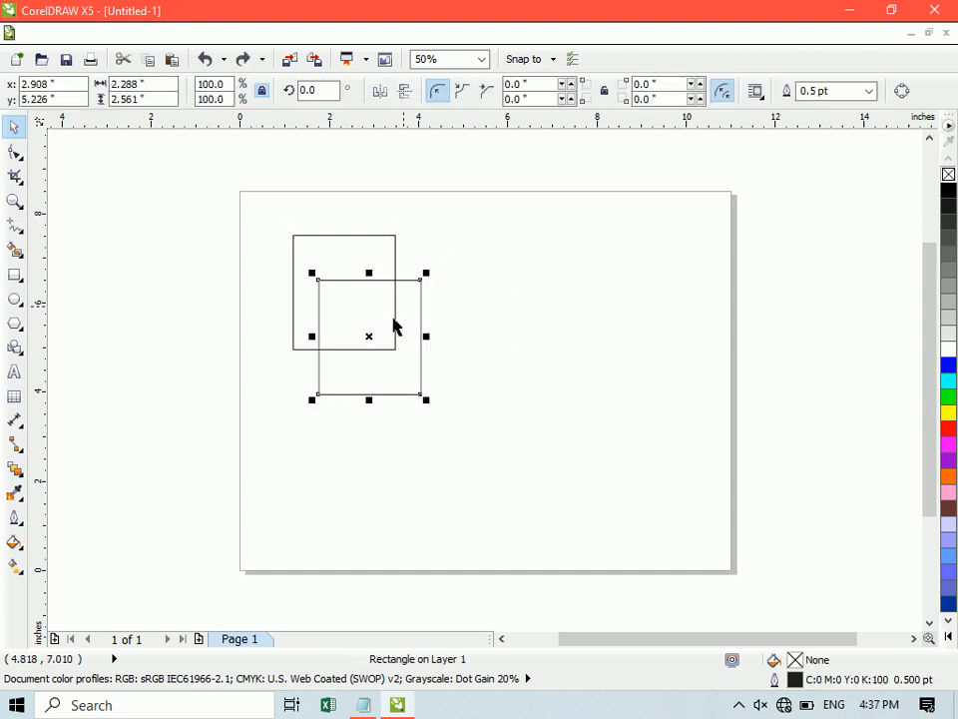
- Spread out two same-size copies of the rectangle, one beside the original and one toward the page's lower right
drag(399, 332, 643, 414)
drag(473, 460, 468, 312)
- Shrink the original rectangle to about 0.9 by 1.01 inches and the copy beside it to roughly half size
click(376, 349)
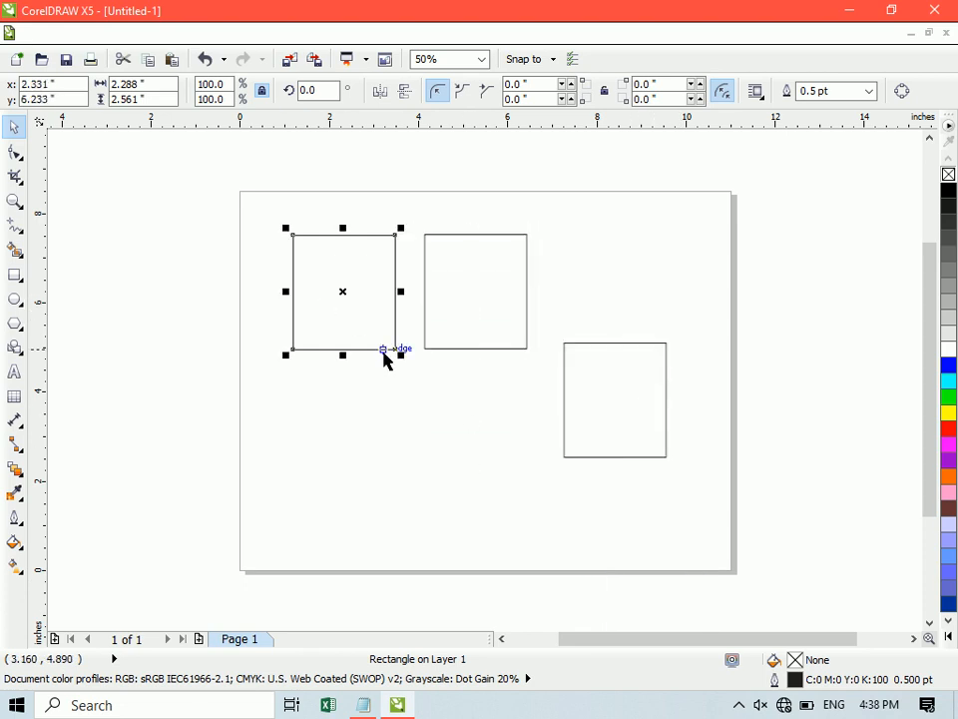
drag(396, 350, 336, 293)
click(435, 303)
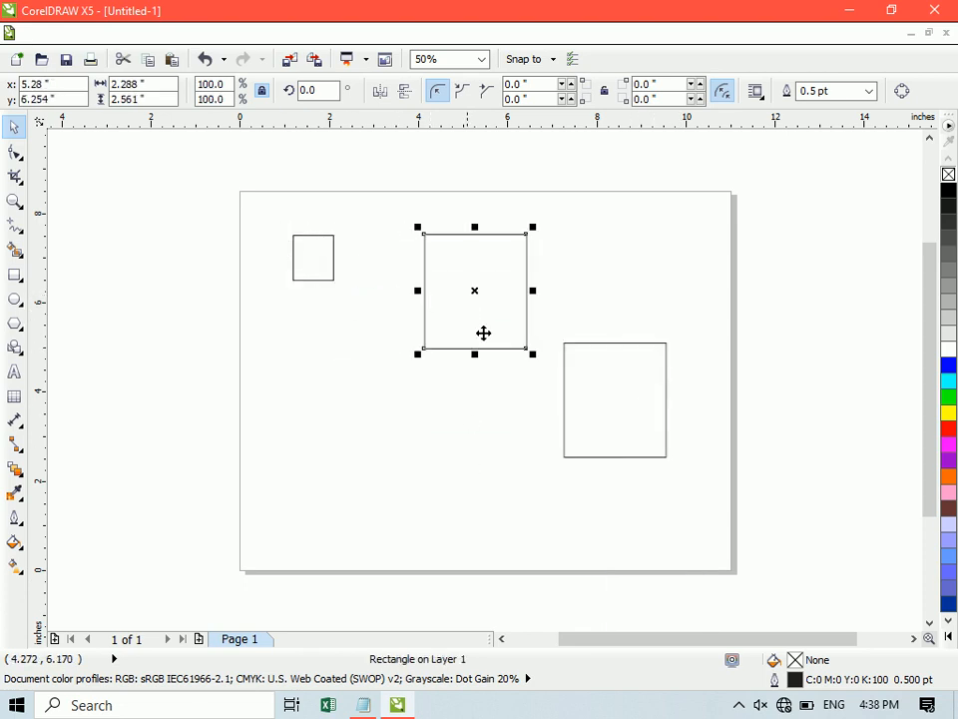
drag(531, 356, 477, 292)
- Move the large rectangle to the page's lower-right corner and the medium one near the page center, forming a diagonal arrangement
click(652, 387)
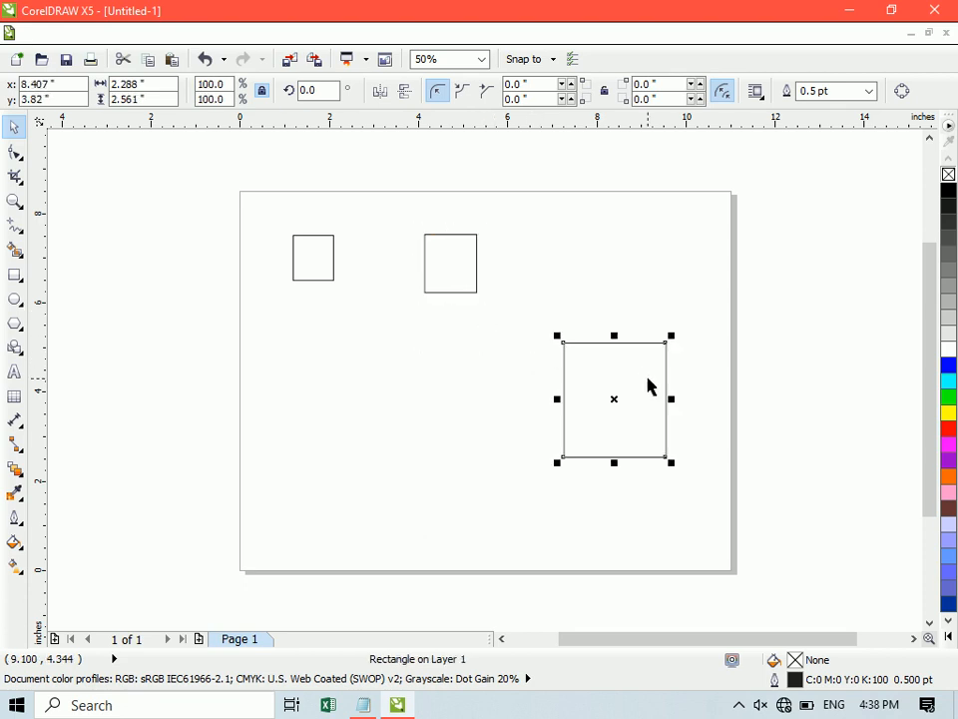
drag(670, 461, 658, 507)
drag(459, 291, 467, 372)
click(597, 453)
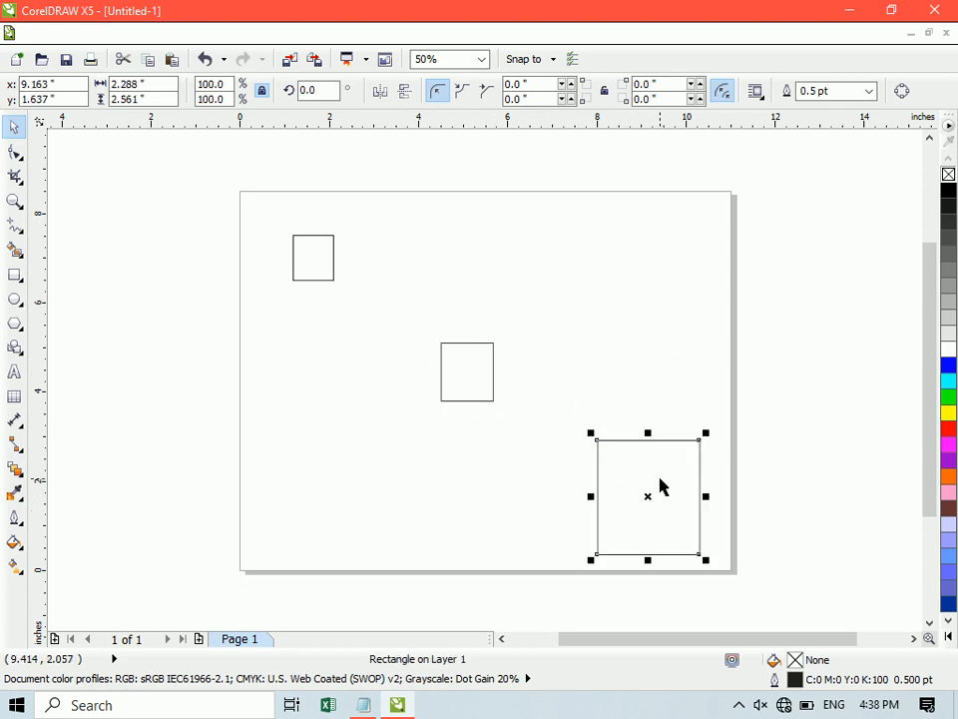
click(498, 398)
click(564, 371)
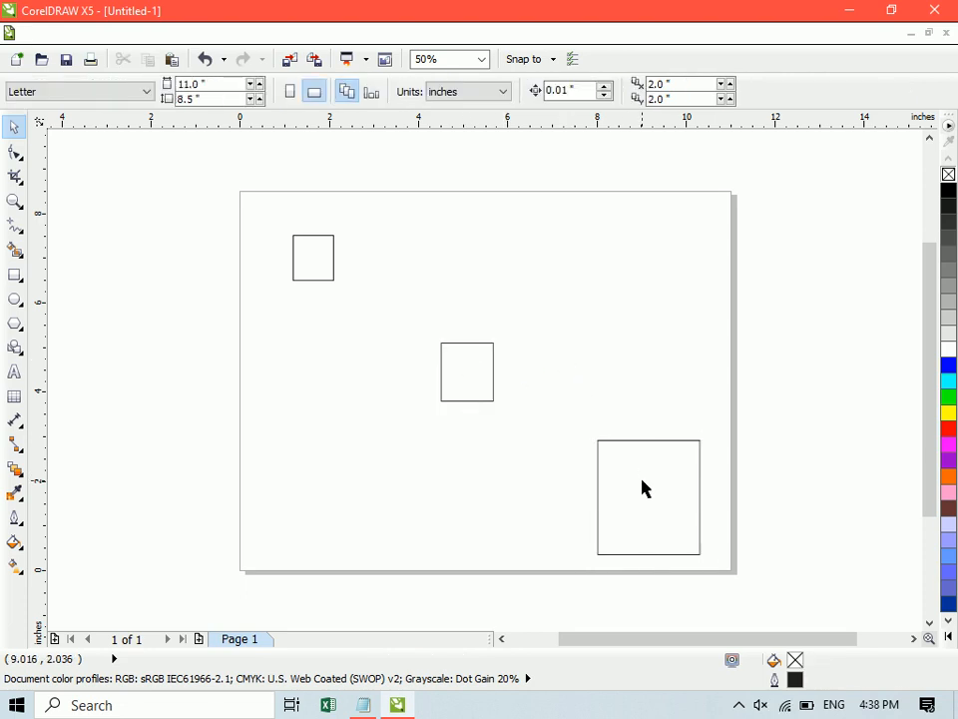
- Select the large, medium and small rectangles together and nudge them up about 0.46 inches
click(644, 491)
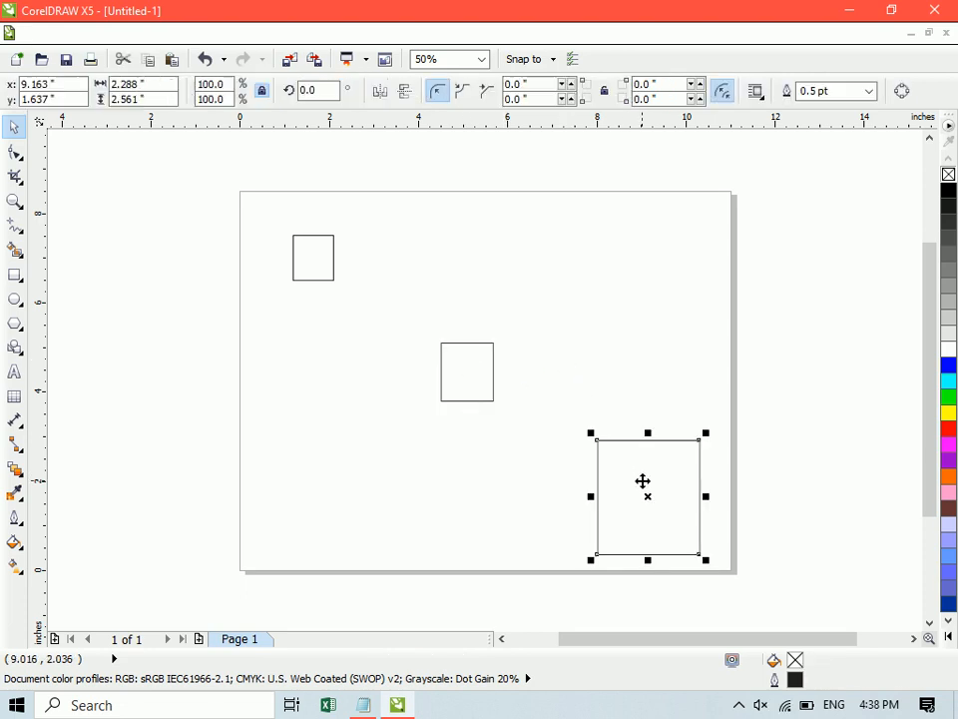
shift+click(481, 374)
shift+click(320, 261)
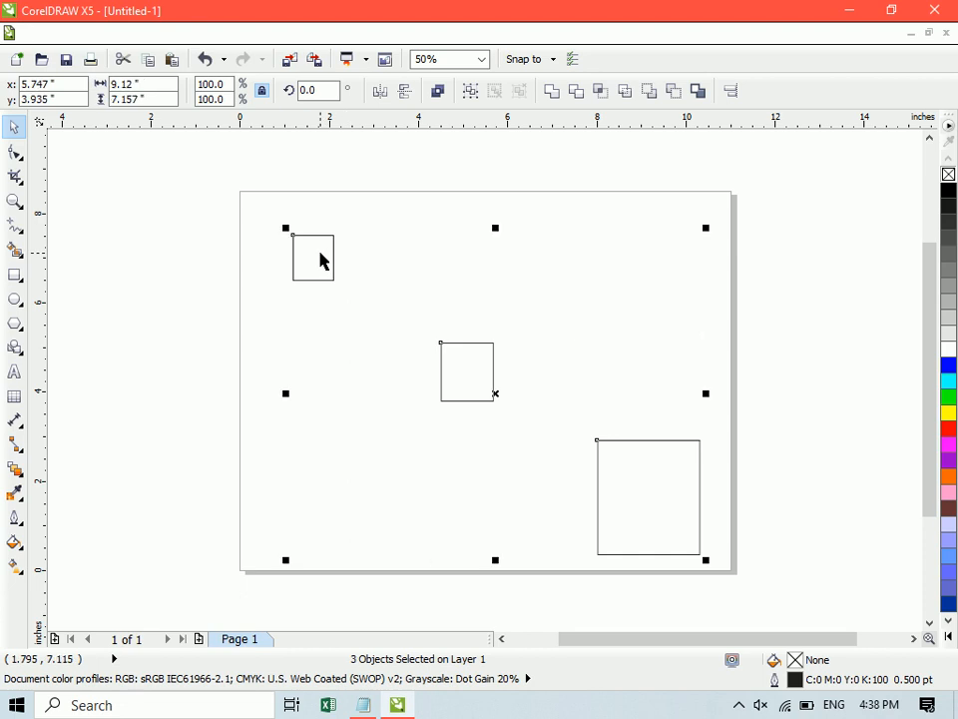
key(ctrl+Up)
key(ctrl+Up)
key(ctrl+Up)
key(ctrl+Up)
key(ctrl+Up)
key(ctrl+Up)
key(ctrl+Up)
key(ctrl+Up)
key(ctrl+Up)
key(ctrl+Up)
key(ctrl+Up)
key(ctrl+Up)
key(ctrl+Up)
key(ctrl+Up)
key(ctrl+Up)
key(ctrl+Up)
key(ctrl+Up)
key(ctrl+Up)
key(ctrl+Up)
key(ctrl+Up)
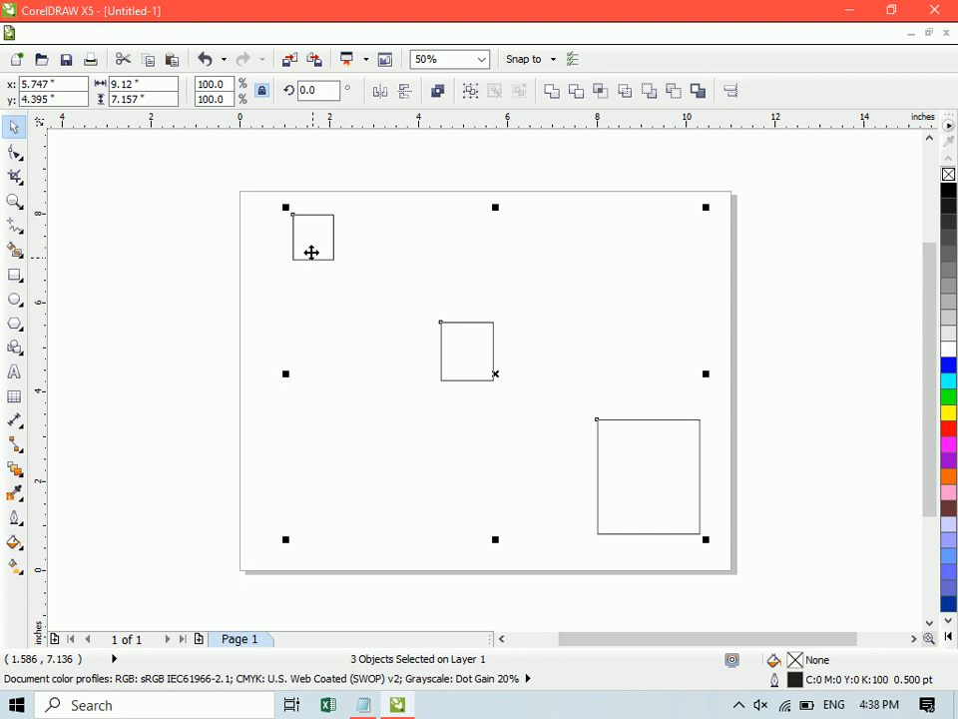
- Try aligning the three rectangles by their left edges and by their right edges, undoing each alignment
key(l)
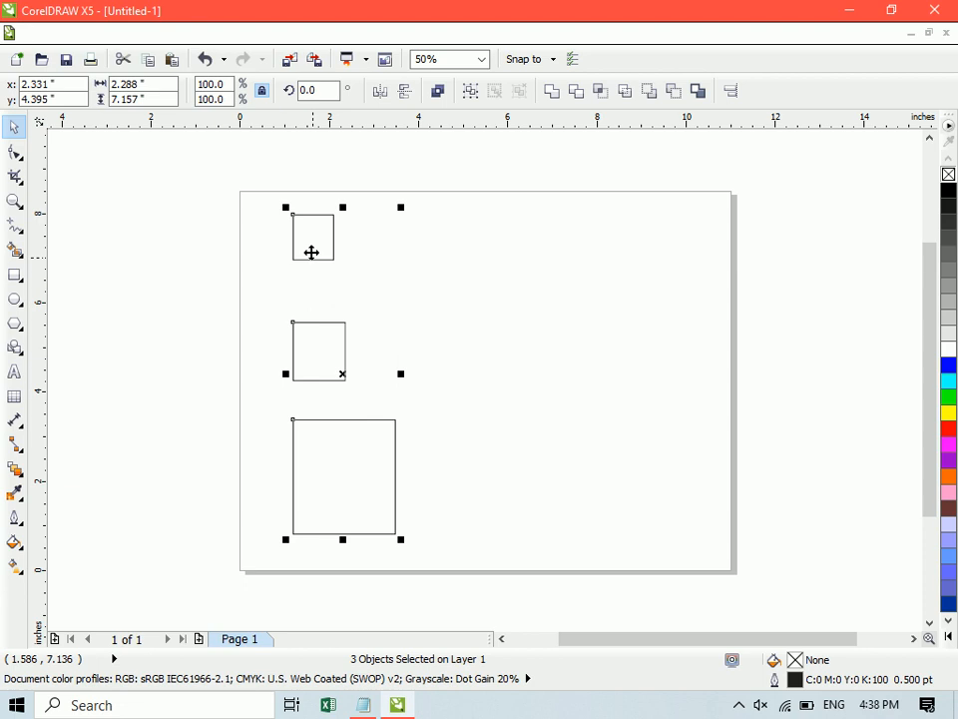
key(ctrl+z)
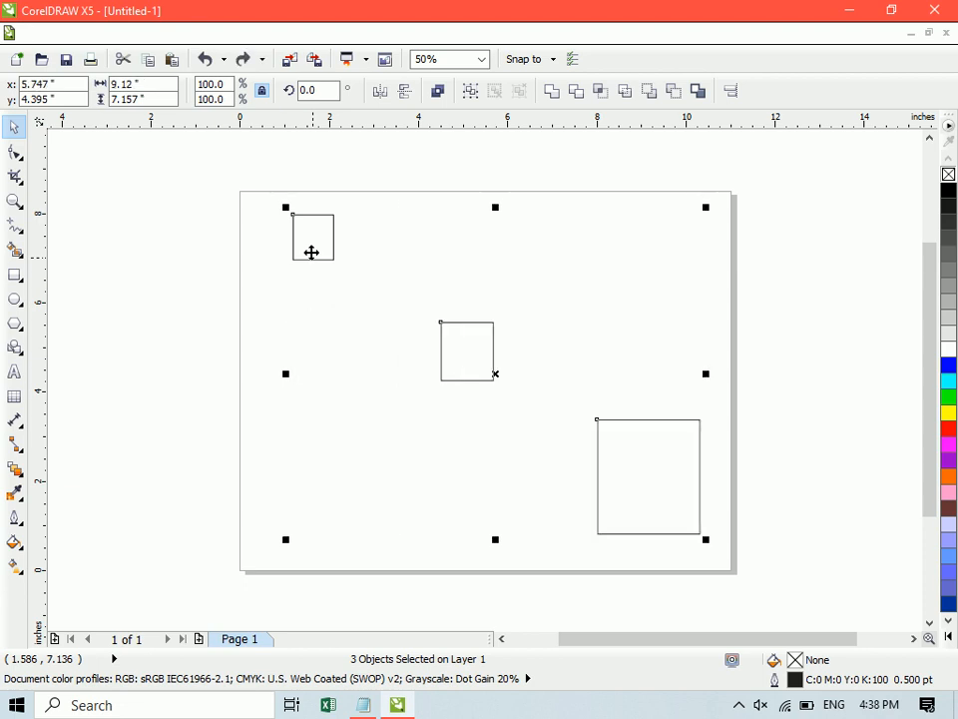
key(r)
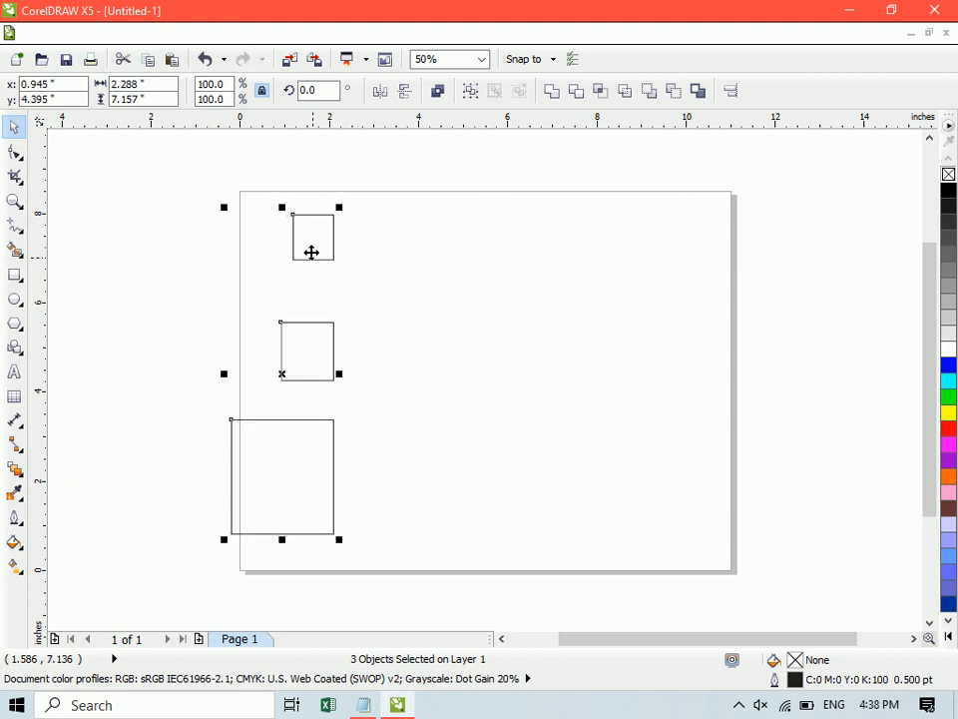
click(410, 278)
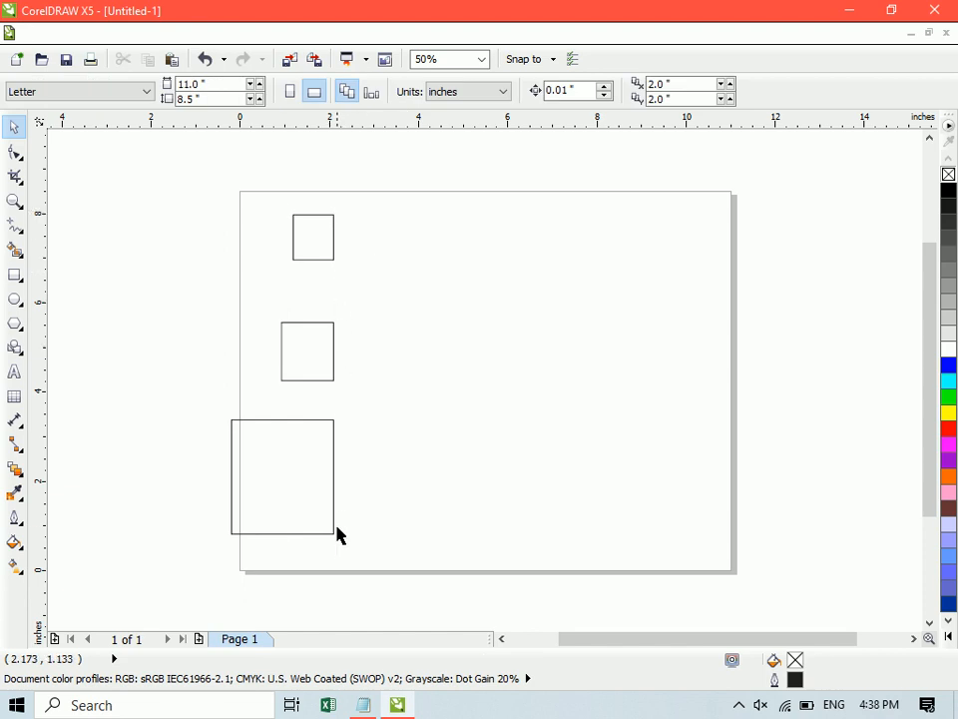
key(ctrl+z)
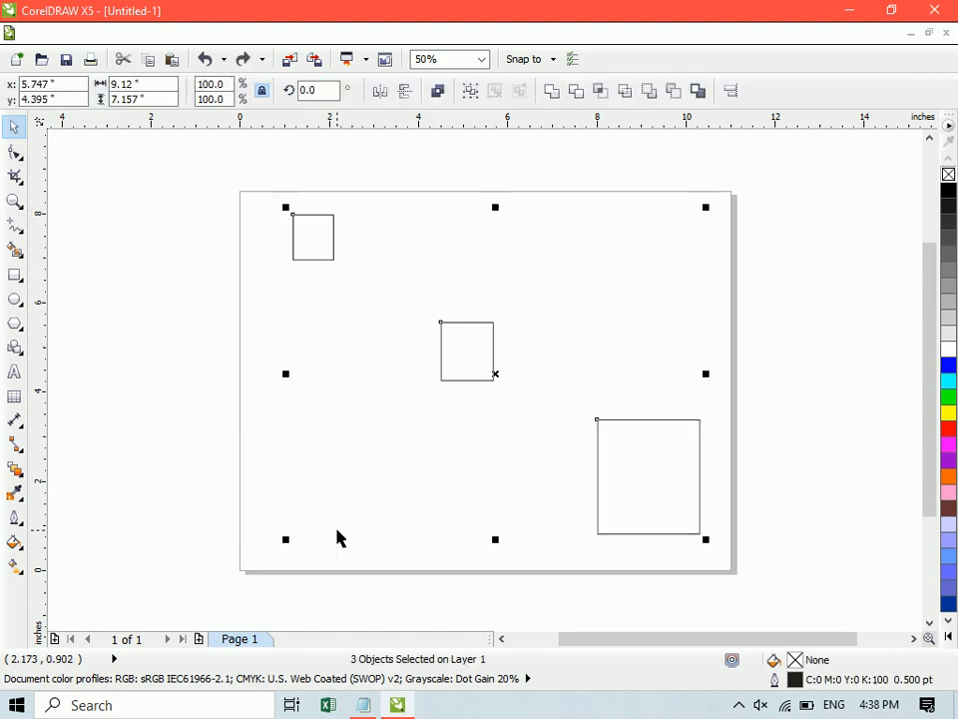
- Try aligning the three rectangles by their top edges and by their bottom edges, undoing each alignment and clearing the selection
key(t)
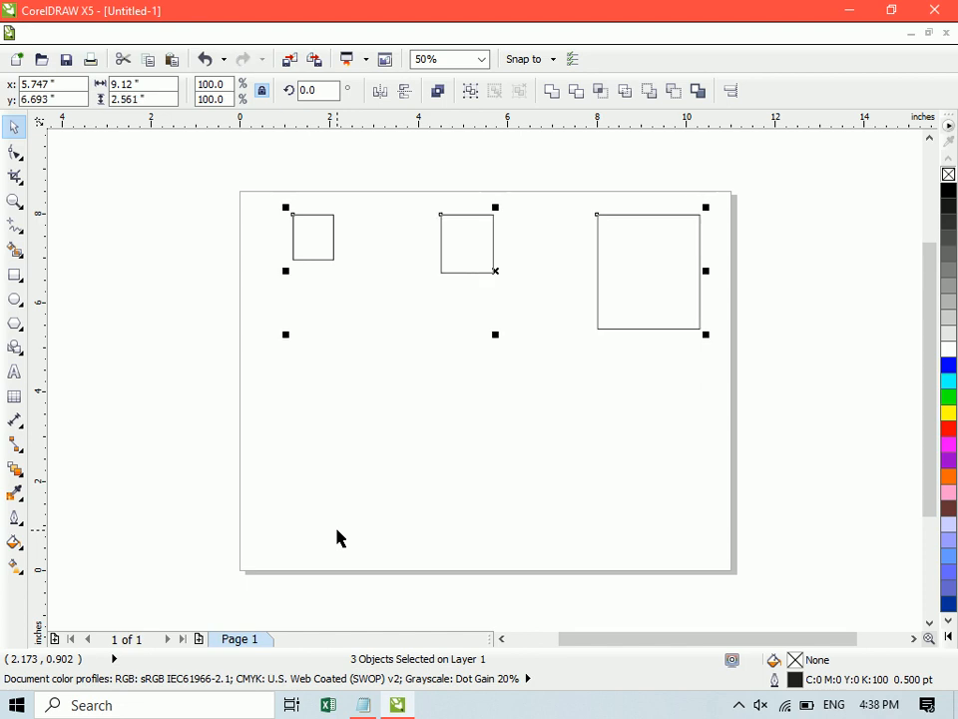
key(ctrl+z)
key(b)
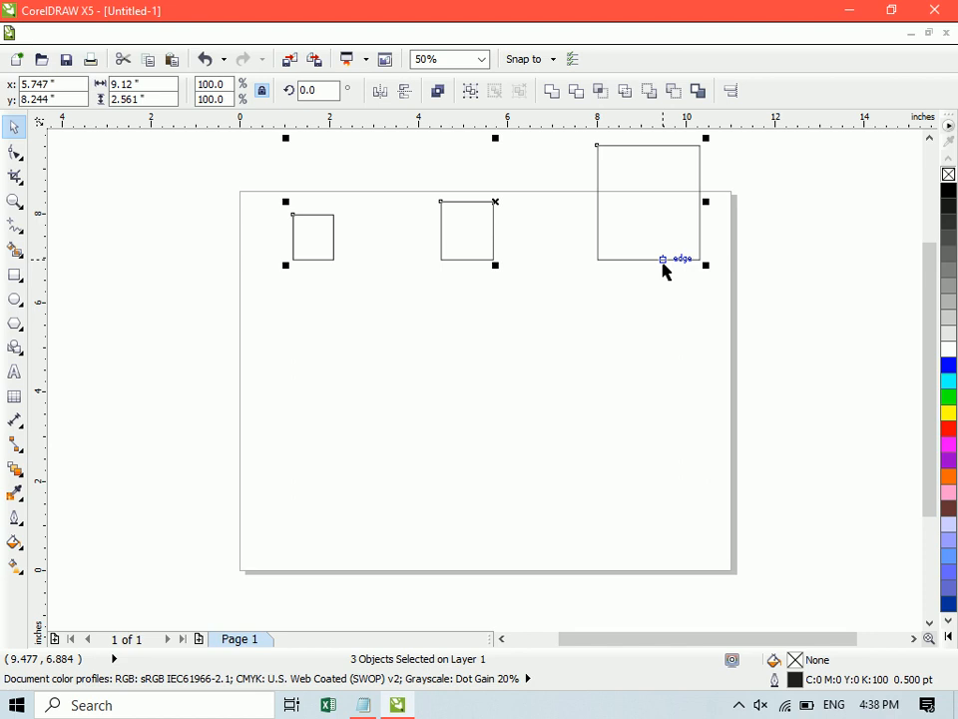
key(ctrl+z)
click(164, 355)
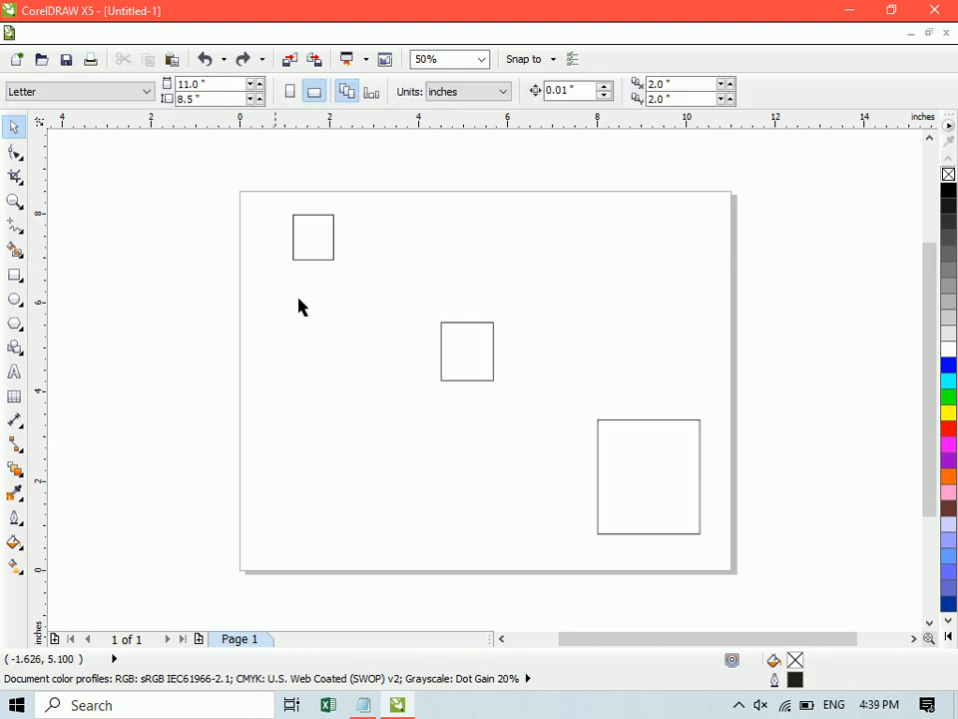
- Try aligning the small rectangle to the large rectangle's bottom edge, undo the alignment and clear the selection
click(317, 243)
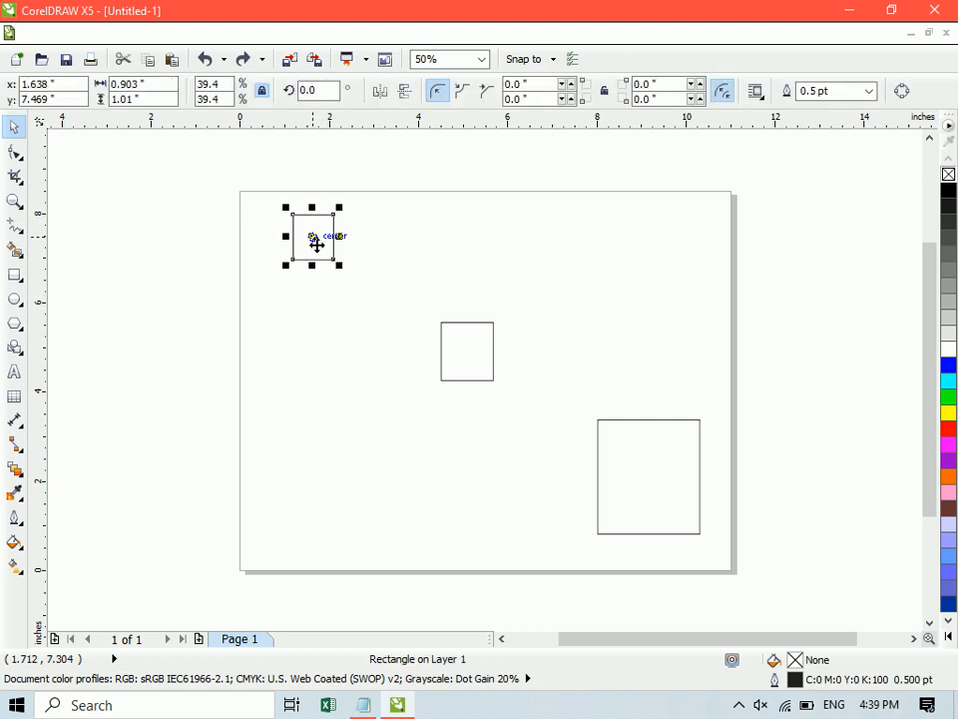
shift+click(647, 439)
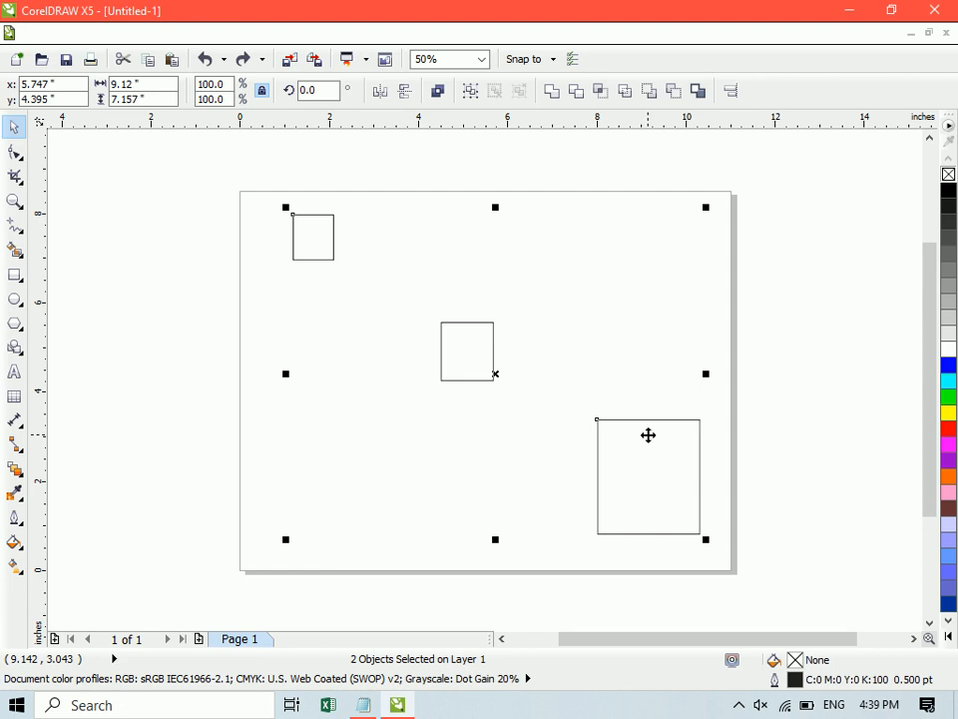
key(b)
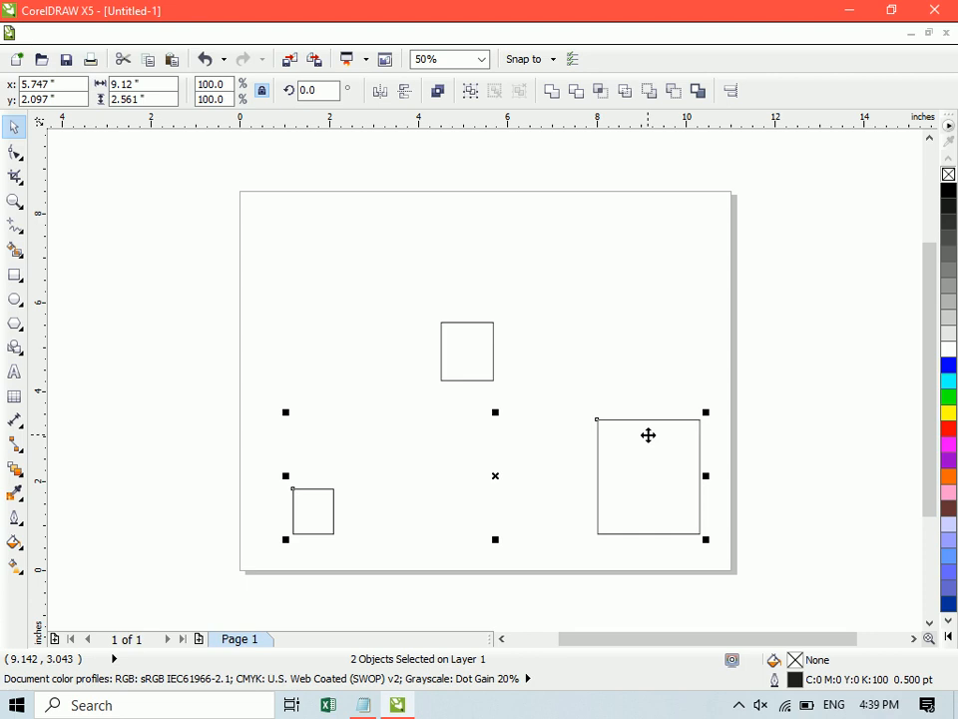
key(ctrl+z)
click(722, 449)
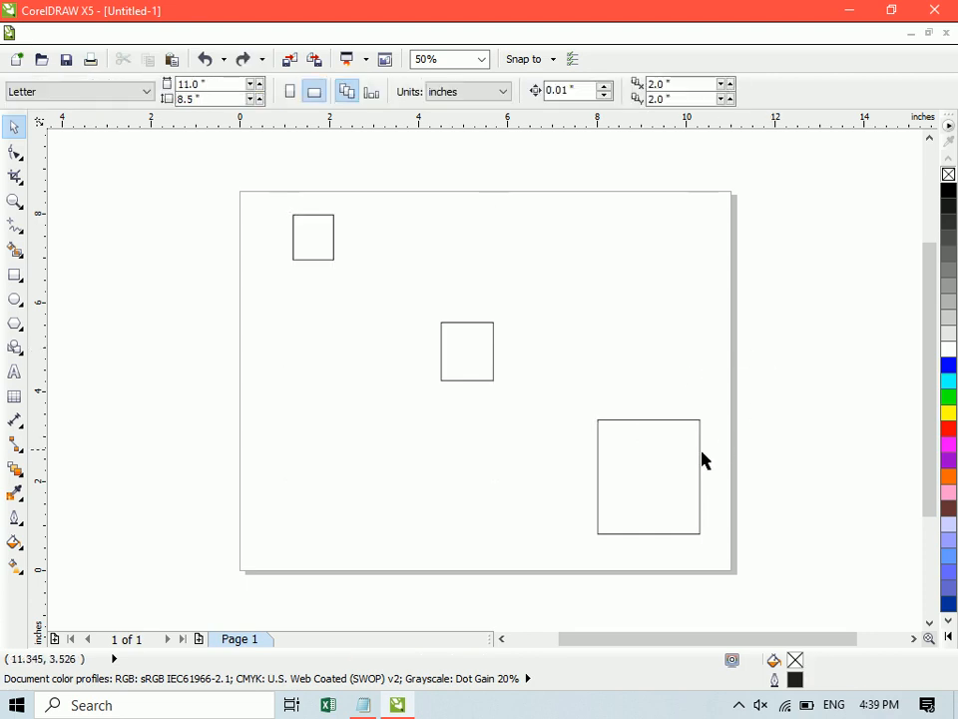
- Try aligning the large rectangle to the small one's top edge and to its bottom edge, undoing each alignment and clearing the selection
click(680, 457)
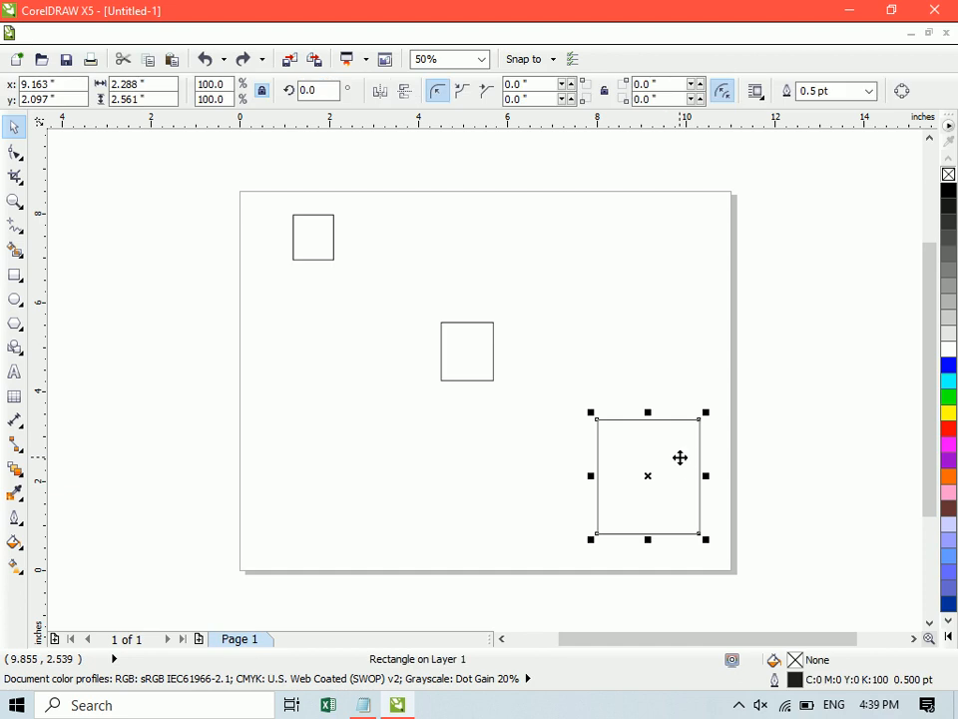
shift+click(308, 238)
key(t)
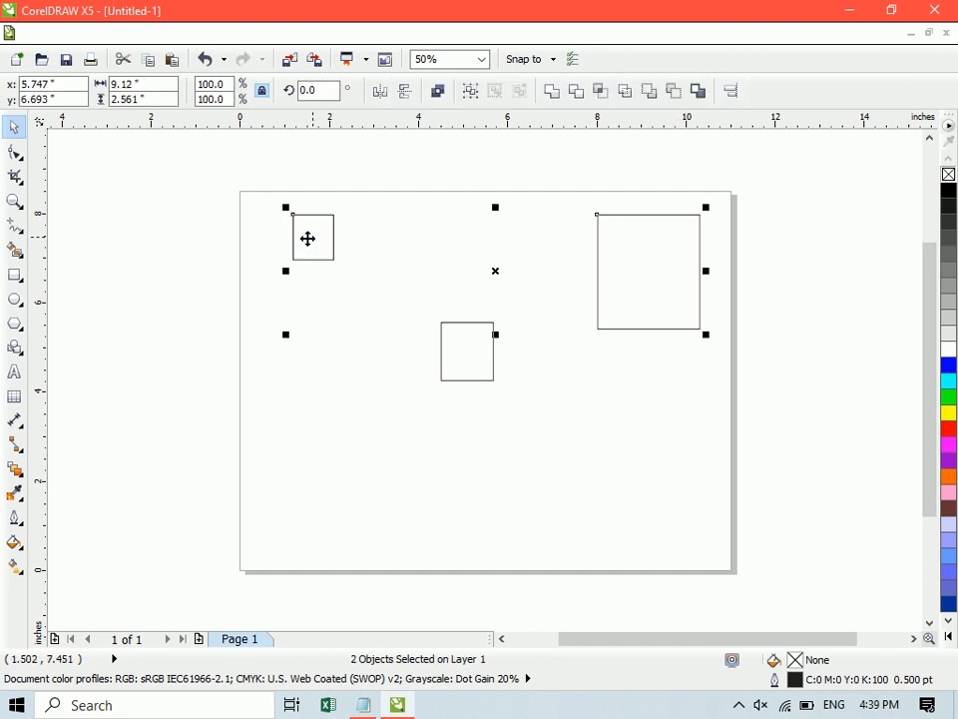
key(ctrl+z)
key(b)
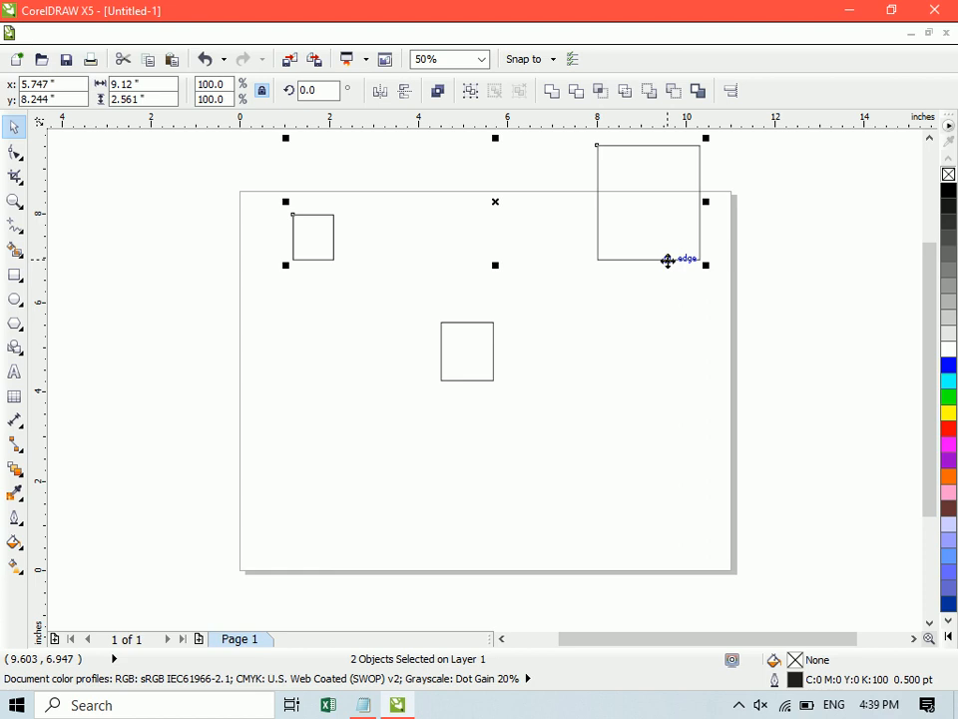
key(ctrl+z)
click(799, 308)
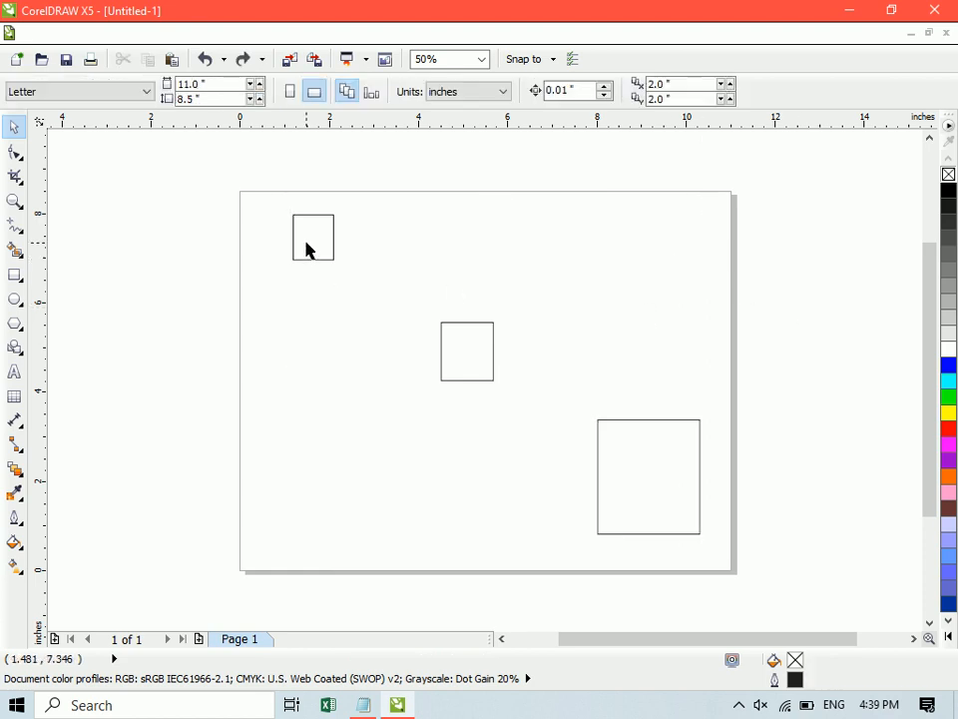
- Align the small rectangle to the large rectangle's top edge, and to its bottom edge after that
click(309, 245)
shift+click(642, 451)
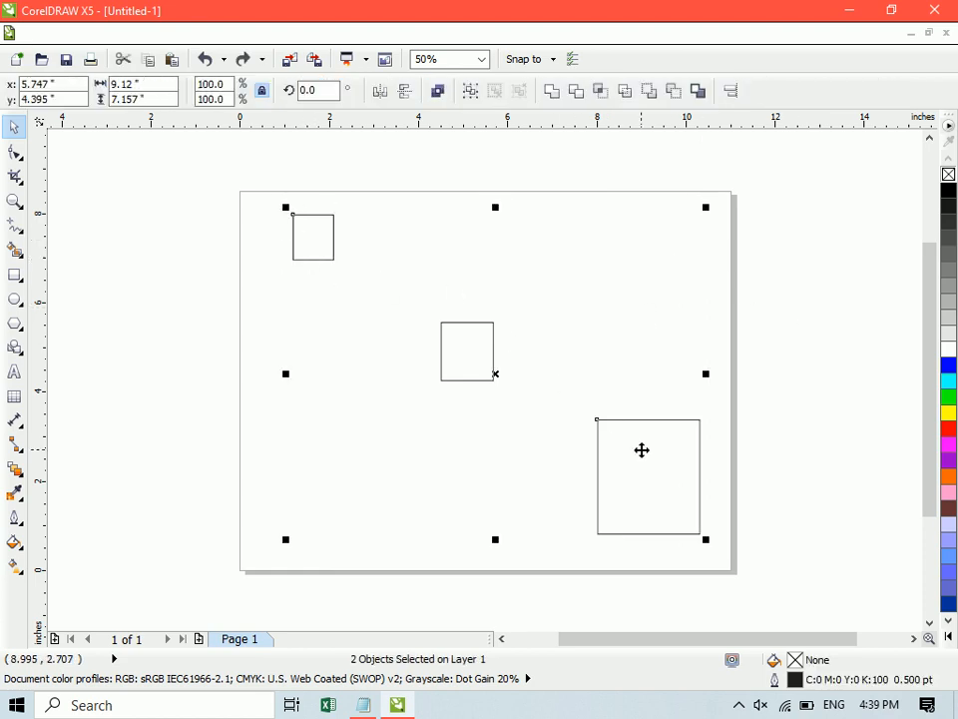
key(t)
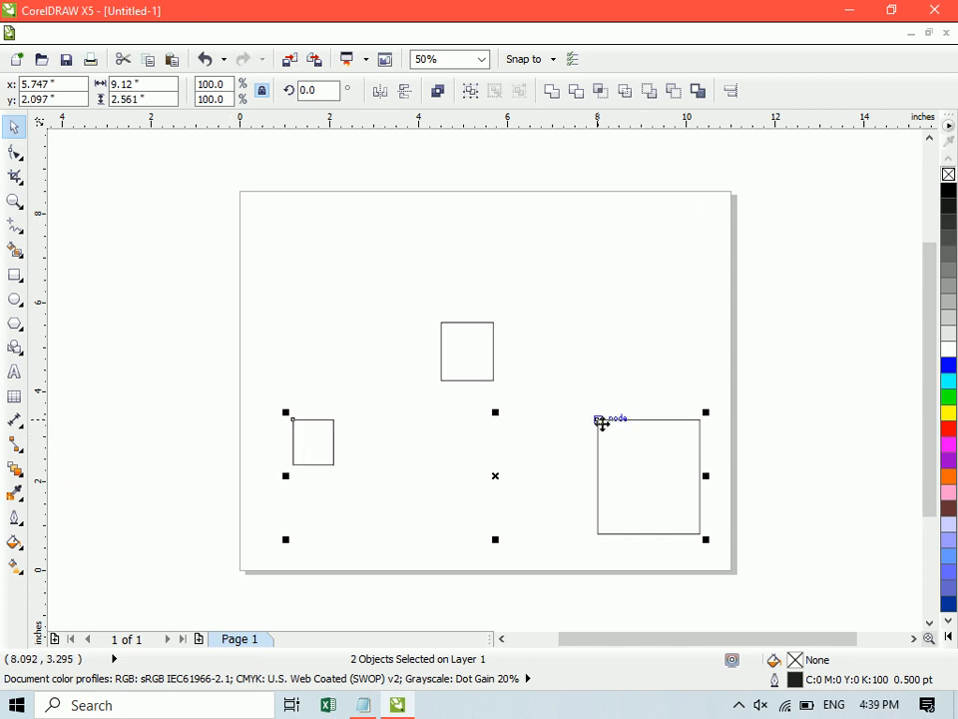
key(b)
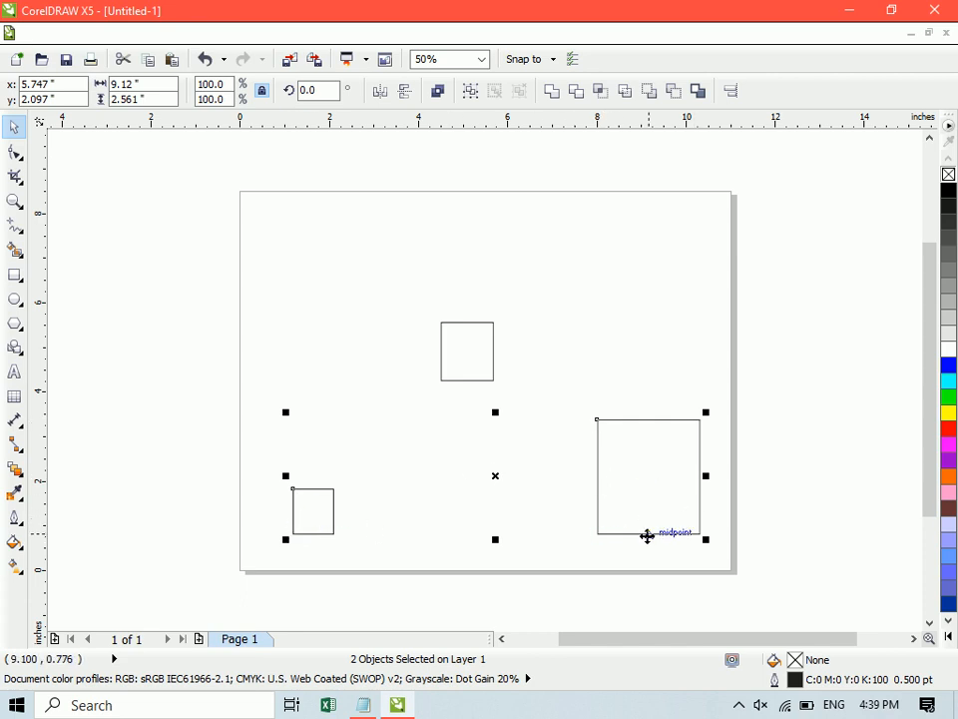
- Try centering the small rectangle on the large one horizontally and vertically, and return it to the bottom-edge alignment
key(e)
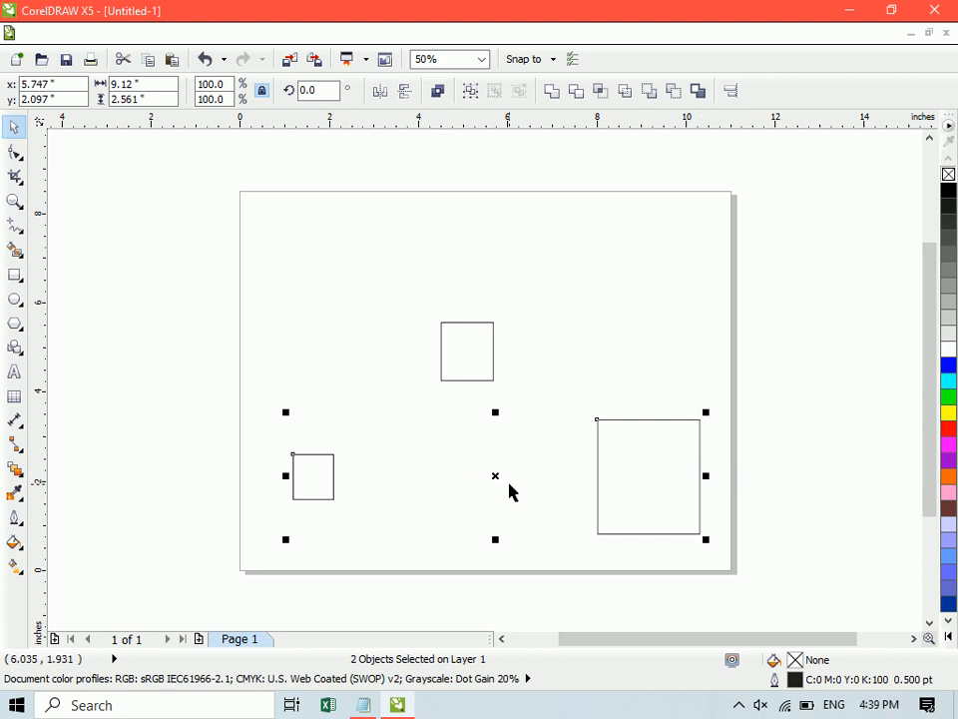
key(c)
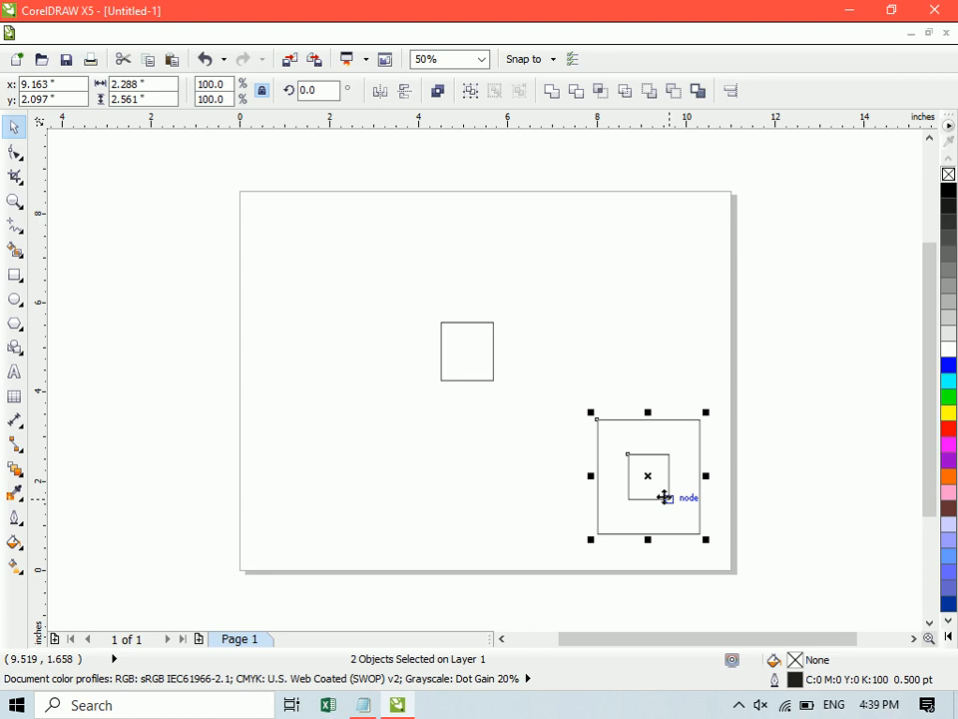
key(ctrl+z)
key(b)
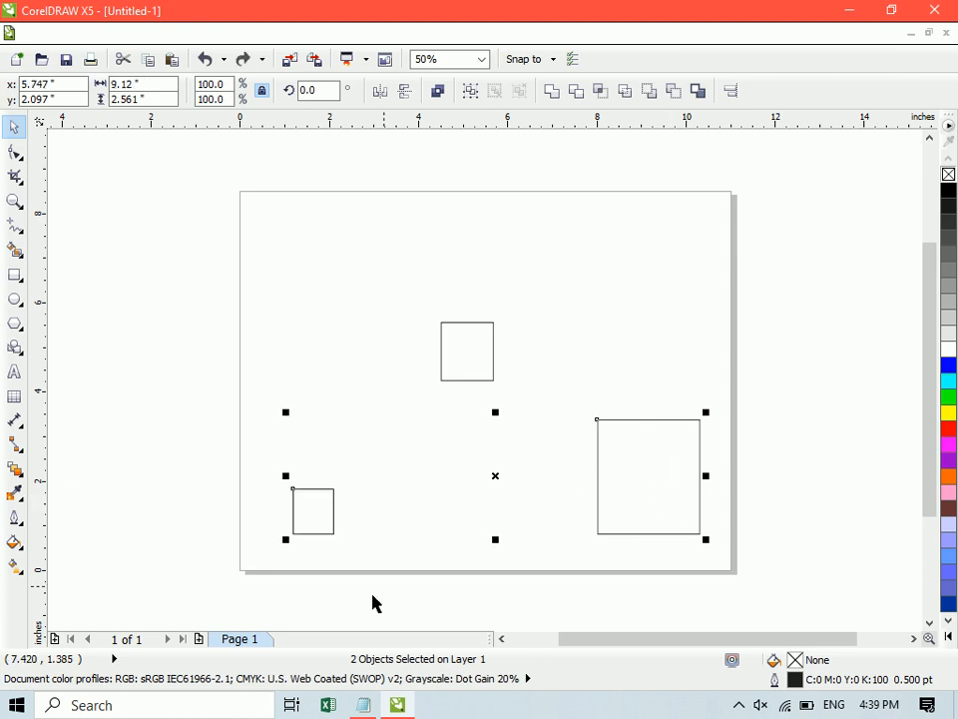
- Switch to Notepad and add the indented lines "L: Left" and "R: Right" under the lecture heading
click(364, 705)
key(Tab)
text(l)
key(BackSpace)
text(L: Left)
key(Return)
key(Tab)
text(-)
key(BackSpace)
text(R: Right)
- Add the indented lines "C: Center" and "E:" to the notes, and append "(H)" to the Center entry
key(Return)
key(Tab)
text(C)
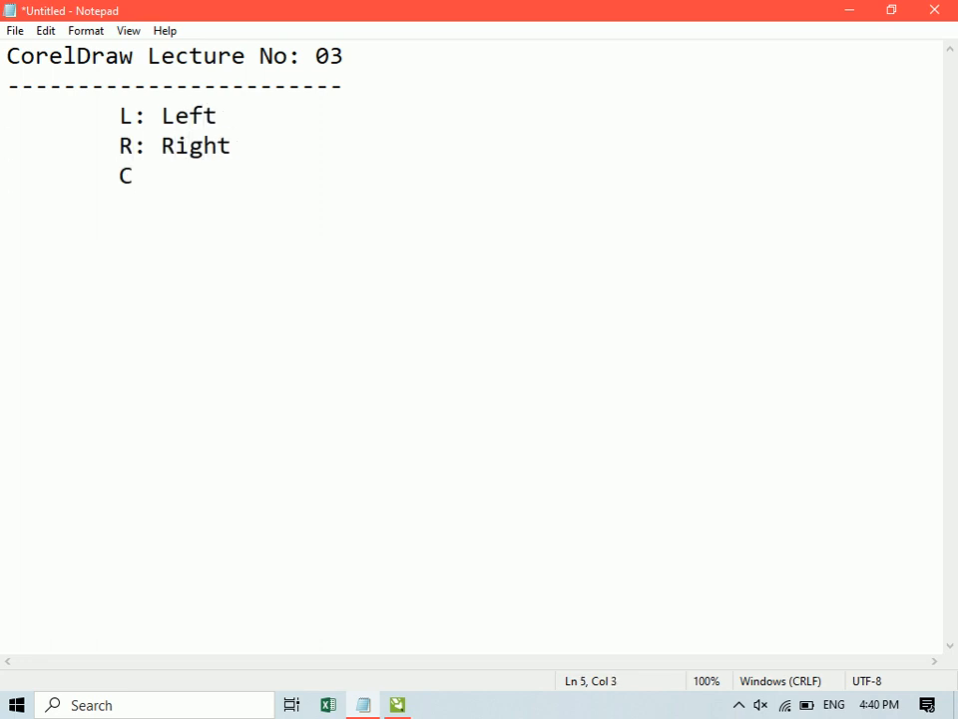
text(: Center 	)
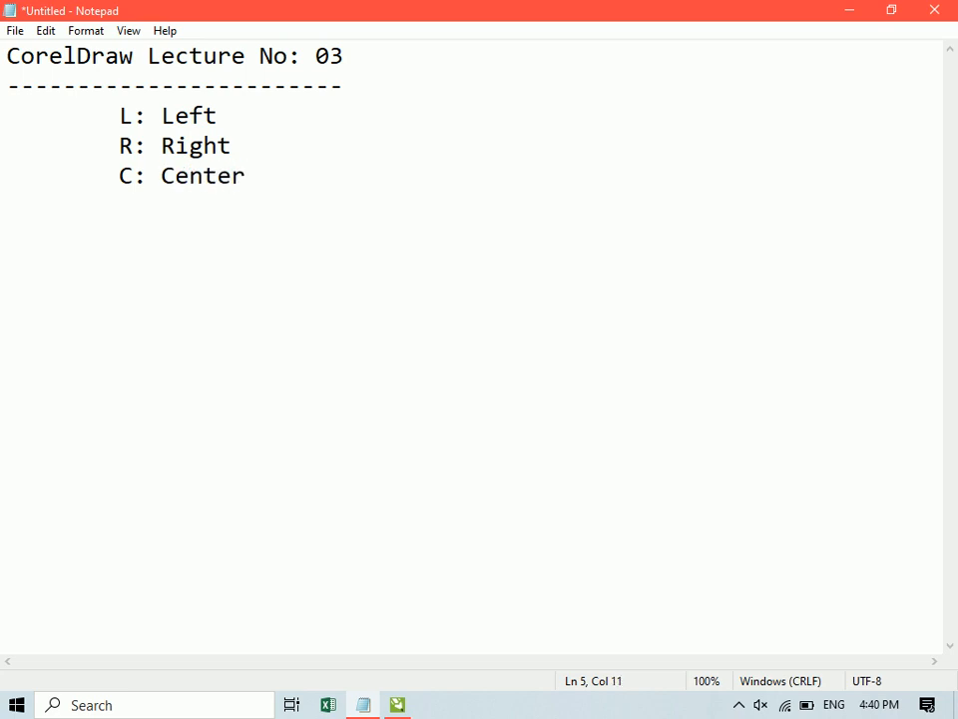
text(E:)
click(133, 178)
click(245, 176)
text((h)
key(BackSpace)
text(H))
- Complete the "E:" line with "Center(V)"
click(176, 209)
text(c)
key(BackSpace)
text(Cetne)
key(BackSpace)
key(BackSpace)
key(BackSpace)
text(nter)
- Add the indented lines "T: Top" and "B: Bottom" to the notes, and switch back to CorelDRAW
key(BackSpace)
text((V))
key(Return)
key(Tab)
text(-)
key(BackSpace)
key(BackSpace)
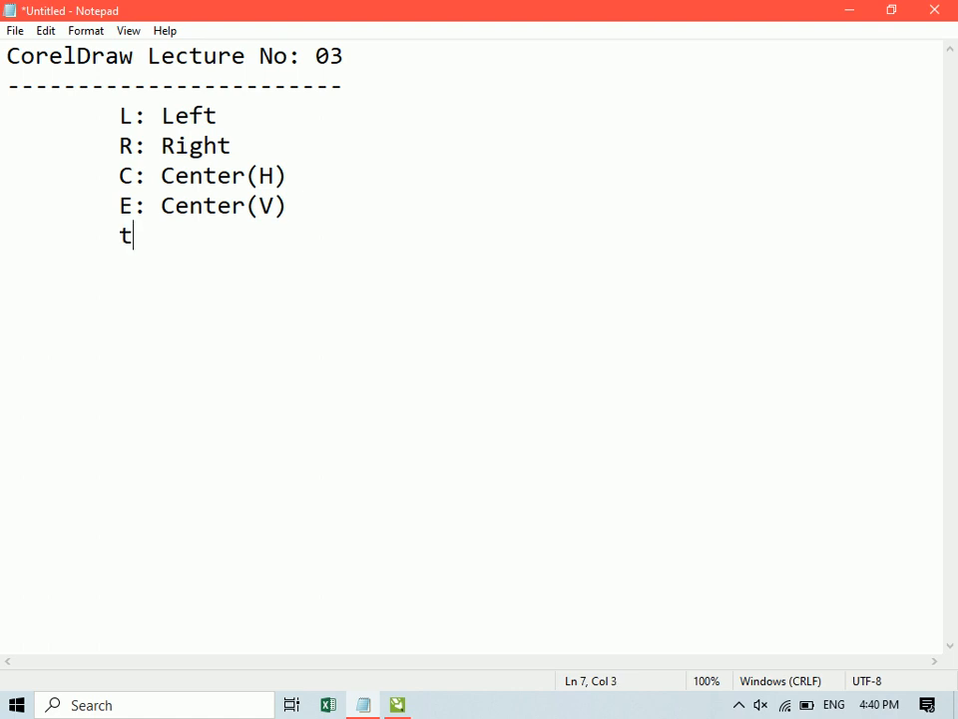
text(T: Top)
key(Return)
key(Tab)
text(n)
key(BackSpace)
text(B: Bottom)
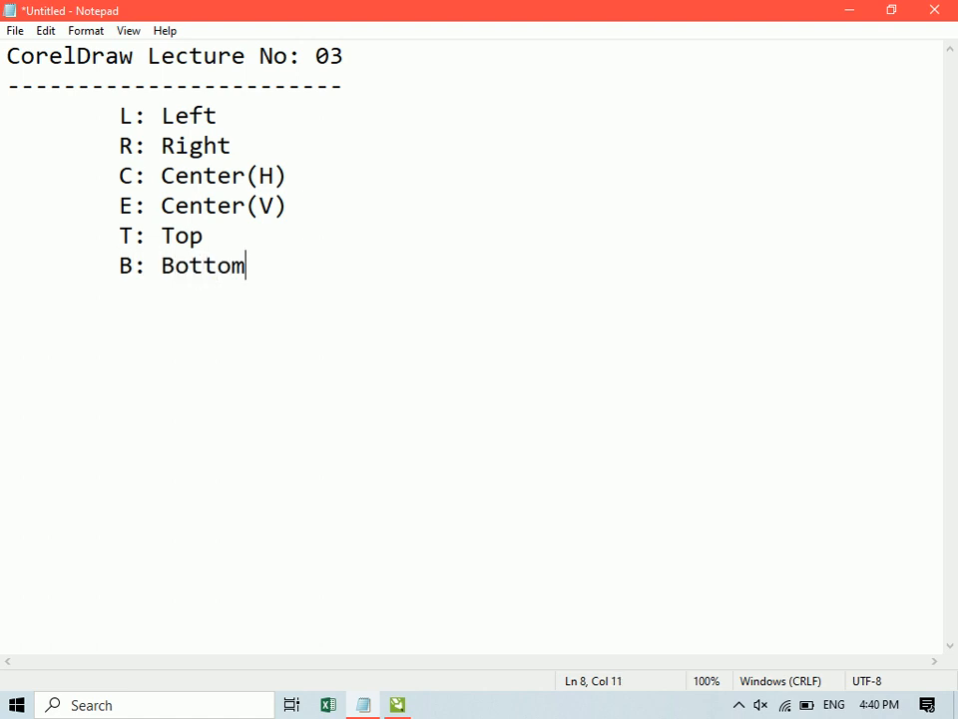
click(412, 708)
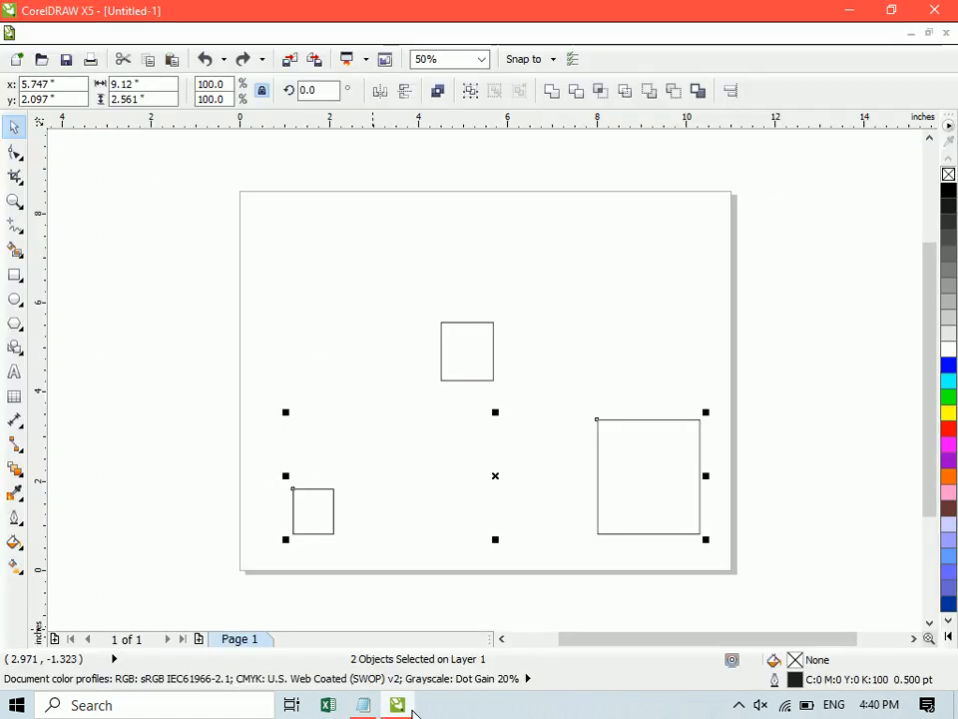
- Select all the rectangles and delete them
click(290, 340)
key(ctrl+a)
key(Delete)
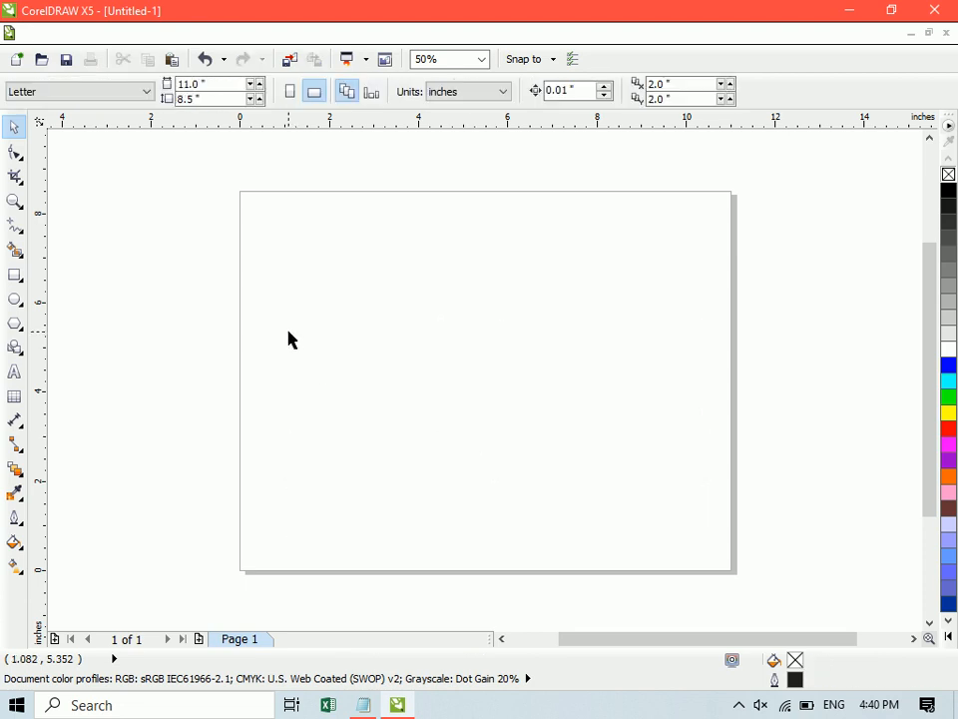
- Draw a rectangle about 1.47 by 1.83 inches off the page's right side and center it on the page
click(15, 275)
drag(791, 214, 858, 296)
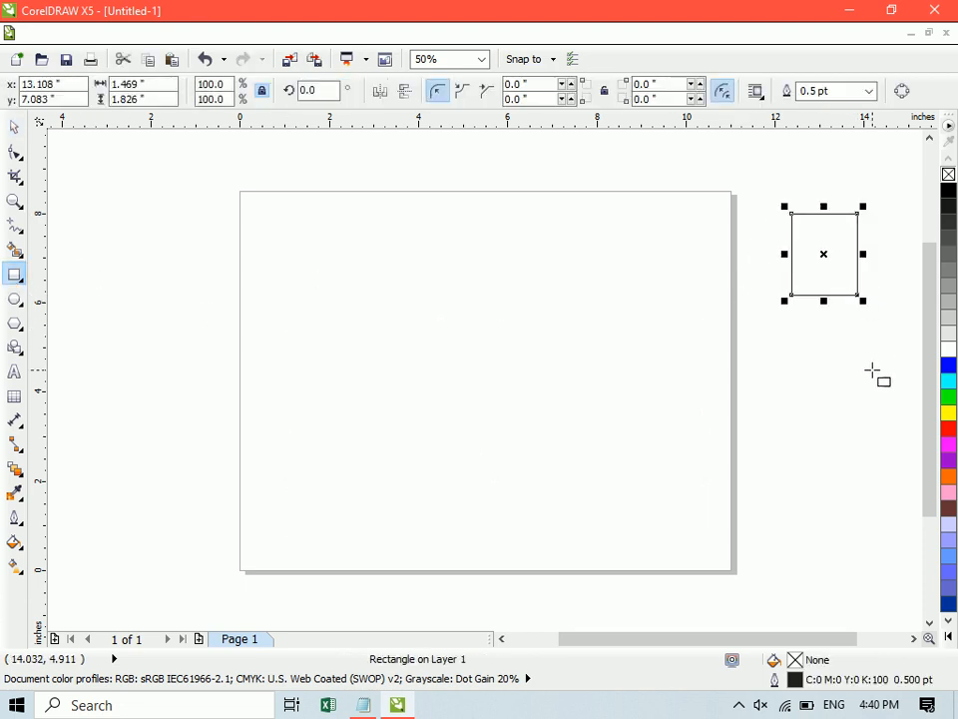
key(space)
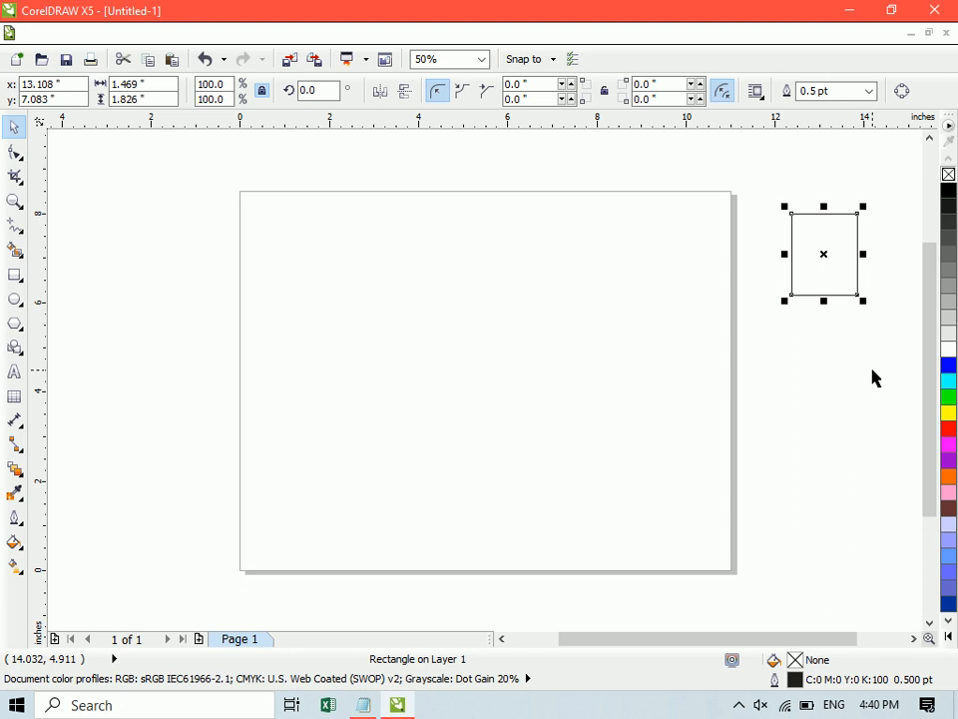
key(p)
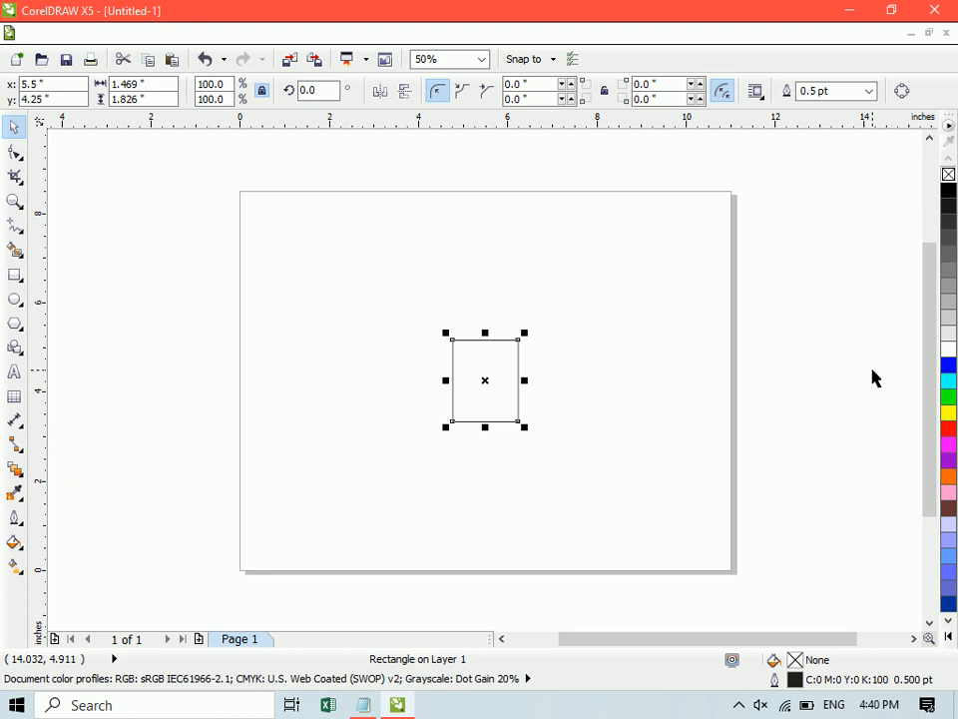
- Undo the centering, the new rectangle and the deletion of the three rectangles, and clear the selection
key(ctrl+z)
key(ctrl+z)
key(ctrl+z)
click(150, 416)
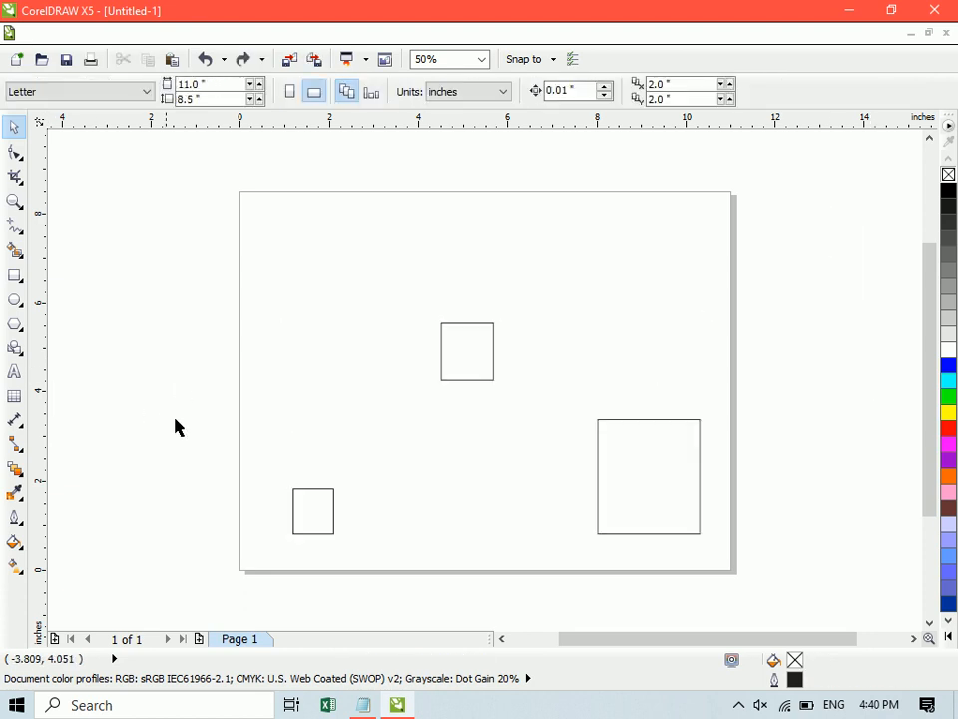
- Move the small rectangle to the page's upper-left corner and select all three rectangles together
drag(311, 509, 304, 235)
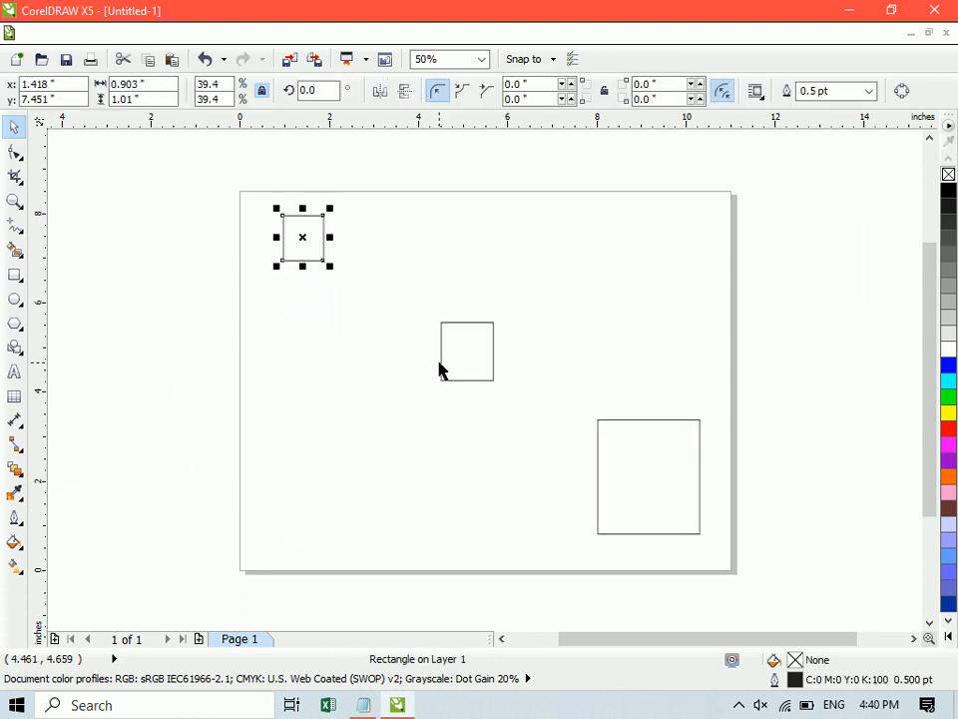
shift+click(440, 369)
shift+click(670, 476)
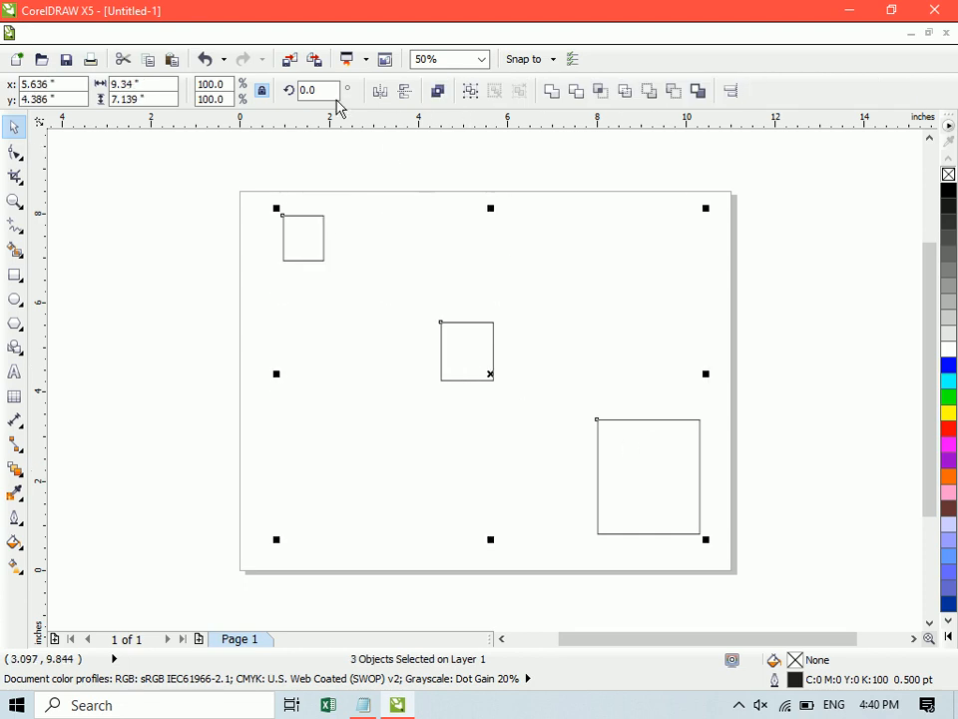
- Examine the Align and Distribute commands and the shortcut listed for each of them
click(285, 35)
mouse_move(334, 42)
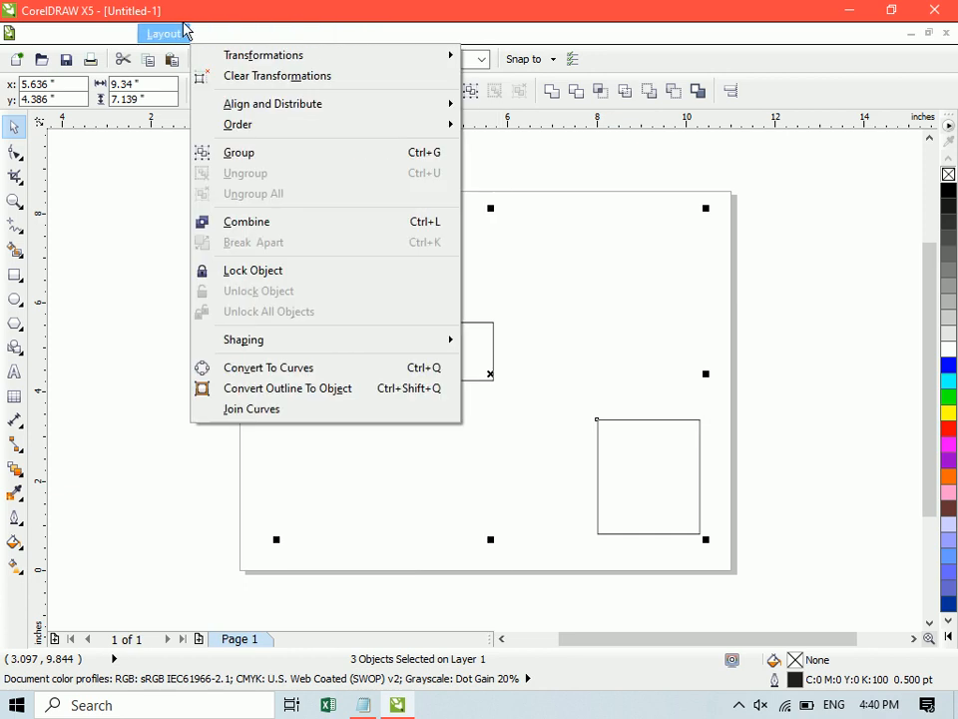
click(220, 36)
click(221, 36)
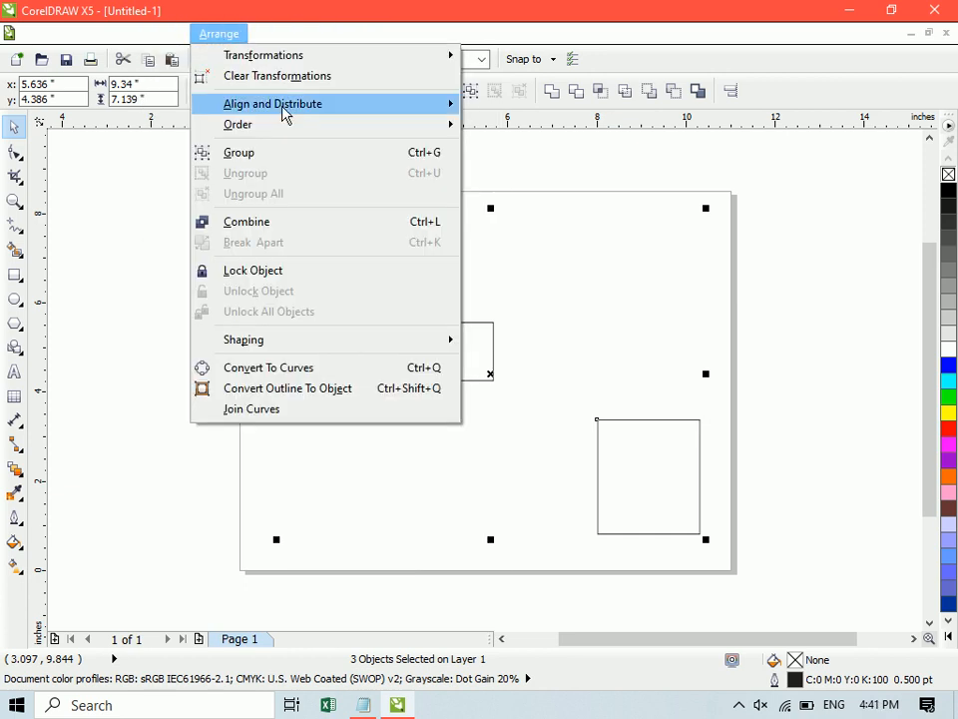
mouse_move(284, 110)
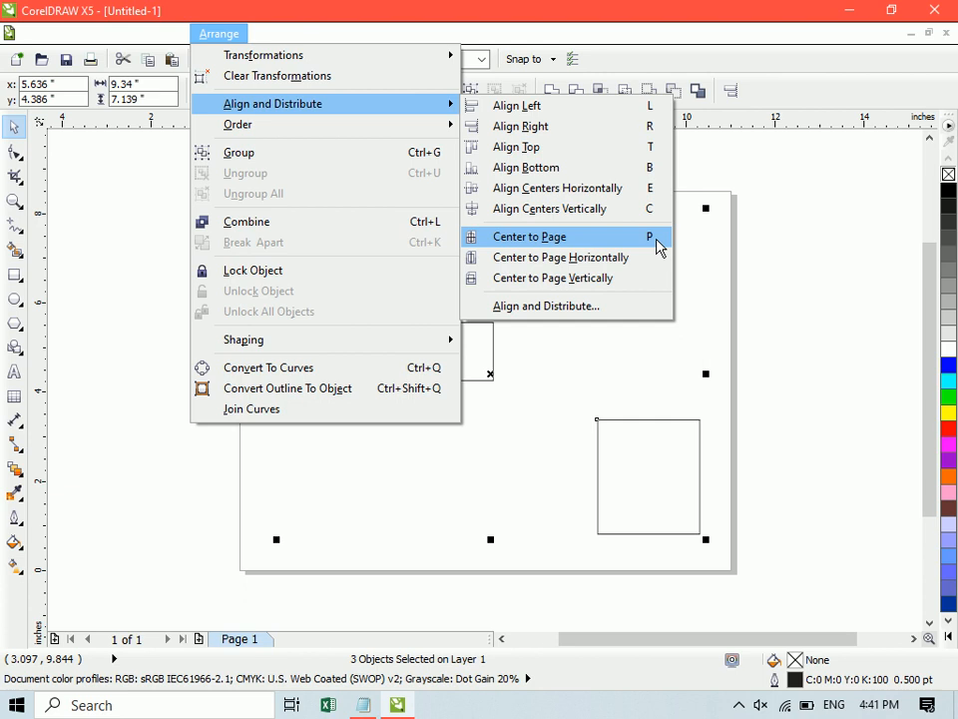
click(765, 231)
- Delete the three rectangles and draw a new one about 1.24 by 1.32 inches near the page's upper-left corner
key(Delete)
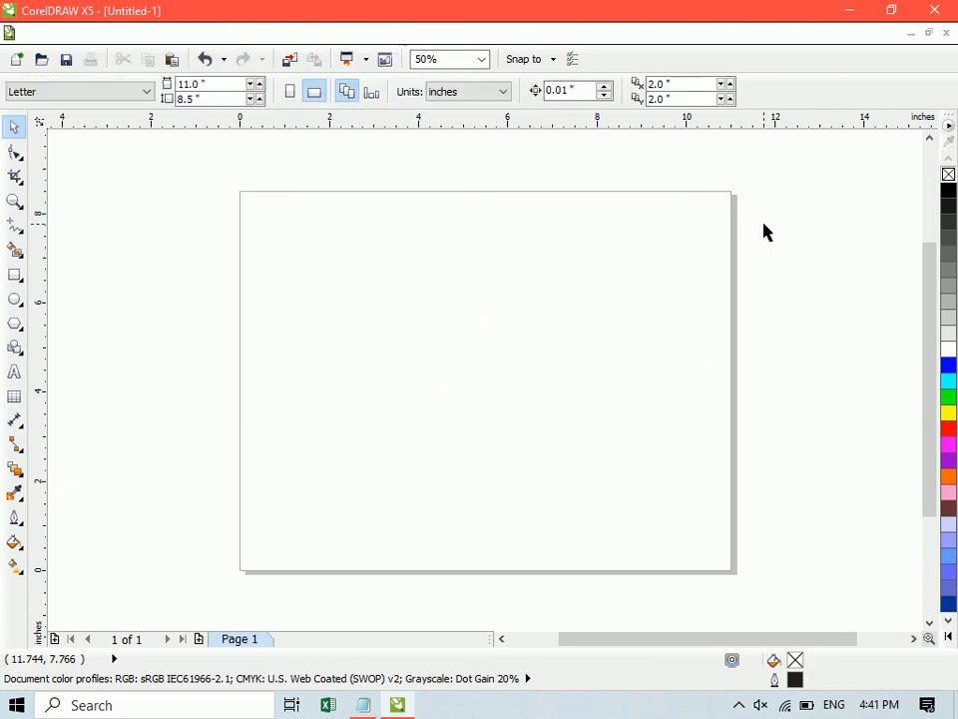
click(15, 274)
drag(260, 216, 392, 247)
- Duplicate the rectangle about 2.34 inches to the right and repeat the copy to make a row of five
key(space)
right_click(393, 254)
key(ctrl+r)
key(ctrl+r)
key(ctrl+r)
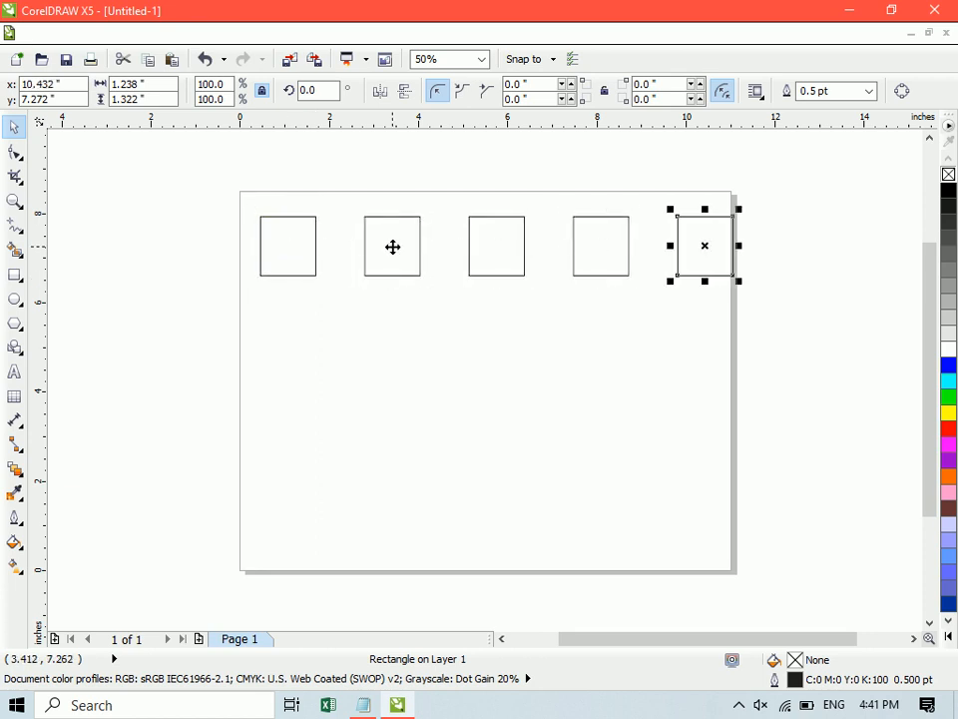
- Select all five rectangles, move the row down about 0.75 inches, and undo the move and the duplicates
drag(229, 194, 799, 336)
drag(675, 250, 669, 279)
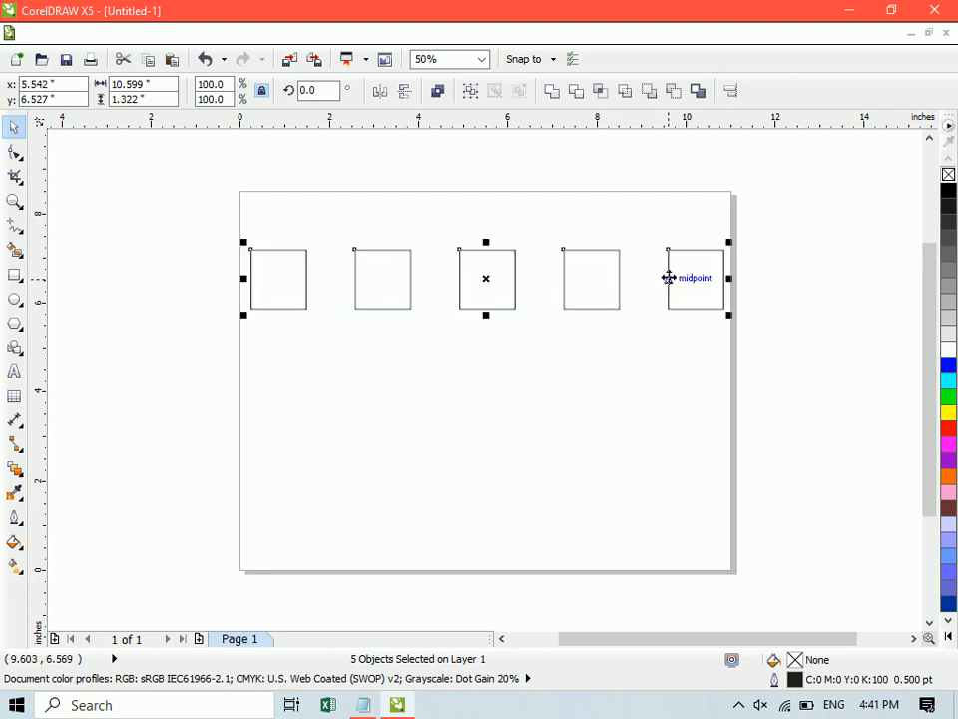
key(ctrl+z)
key(ctrl+z)
key(ctrl+z)
key(ctrl+z)
key(ctrl+z)
- Duplicate the rectangle about 1.83 inches to the right and repeat the copy to make a row of six
drag(271, 243, 361, 242)
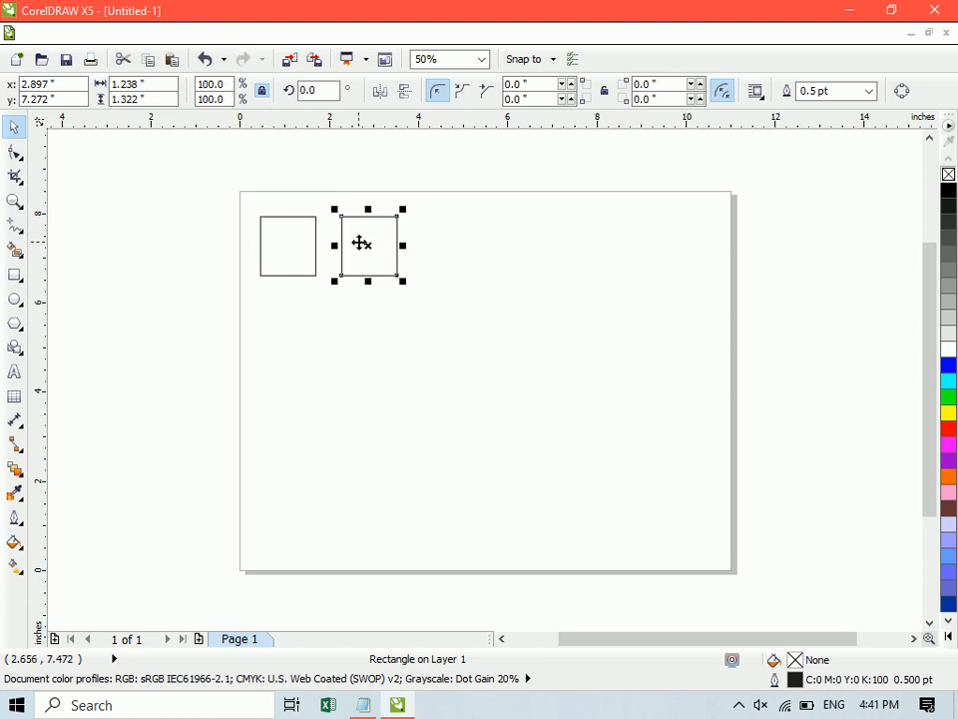
key(ctrl+r)
key(ctrl+r)
key(ctrl+r)
key(ctrl+r)
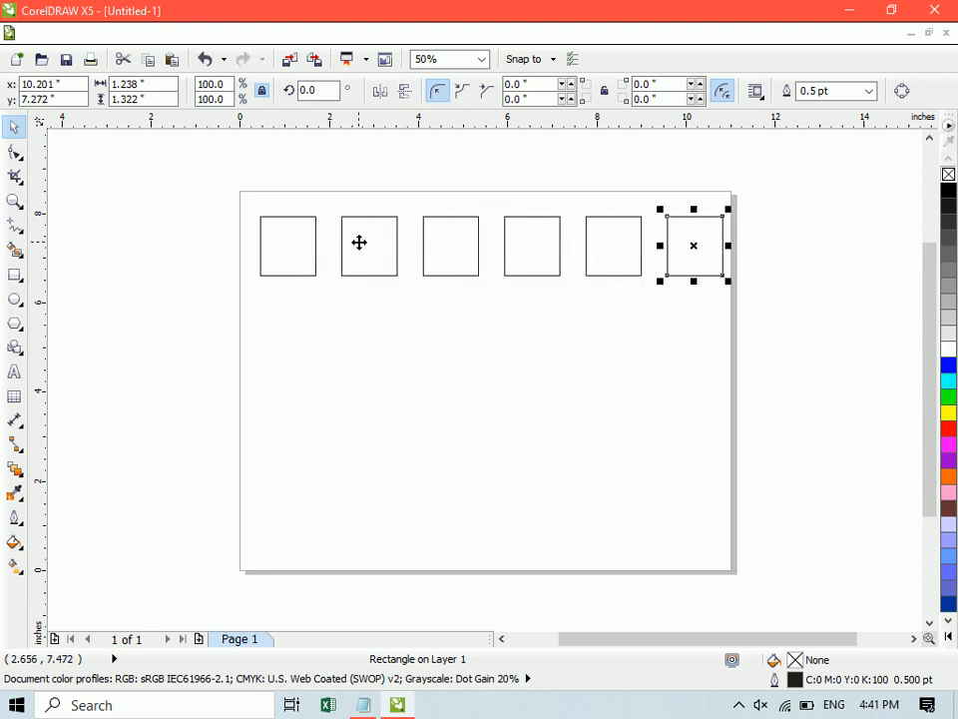
- Move the fifth rectangle about 0.34 inches right and the sixth about 2.7 inches right, beyond the page's right edge
drag(693, 242, 781, 240)
mouse_move(621, 246)
mouse_down()
mouse_move(633, 237)
mouse_move(636, 245)
mouse_up()
drag(783, 243, 816, 244)
- Select all six rectangles and move the row about 1.9 inches left and 0.2 inches up
shift+click(633, 246)
shift+click(532, 245)
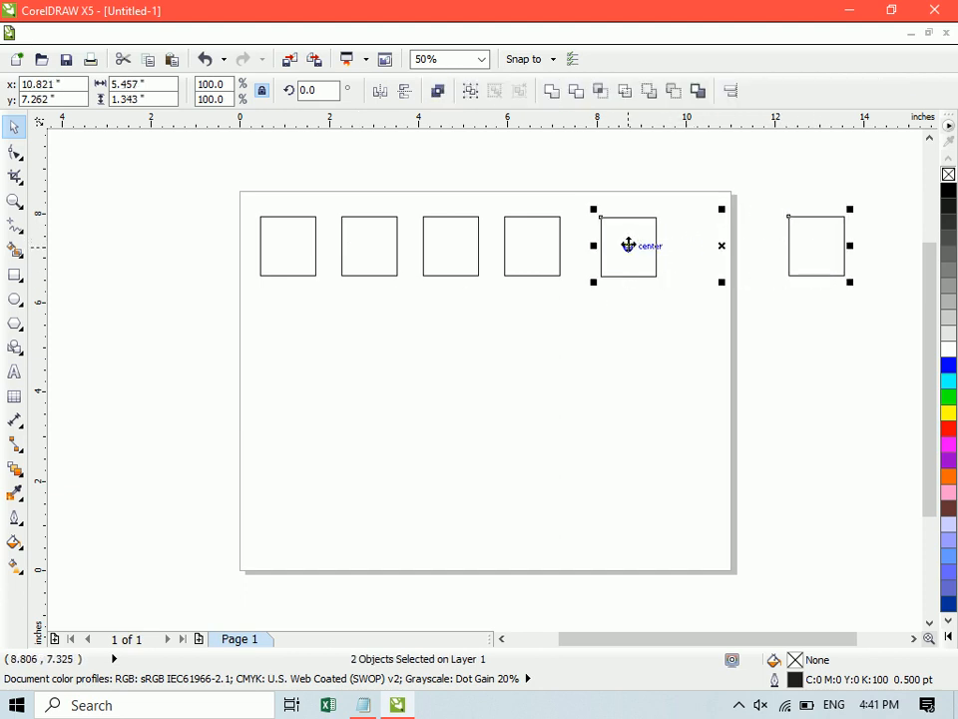
shift+click(455, 245)
shift+click(370, 246)
shift+click(292, 250)
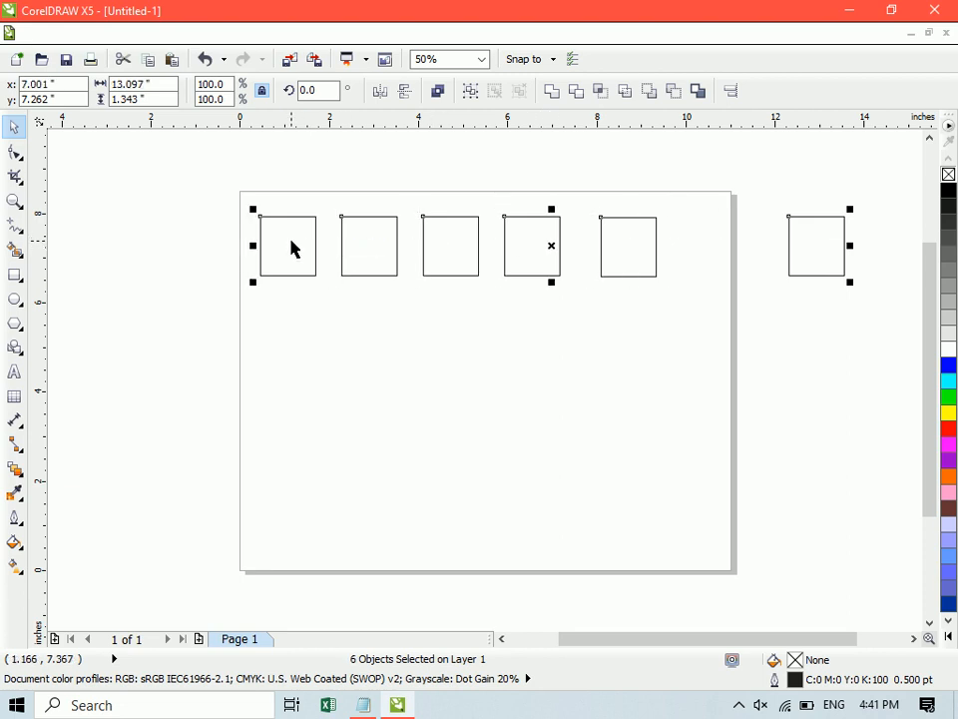
drag(292, 249, 208, 240)
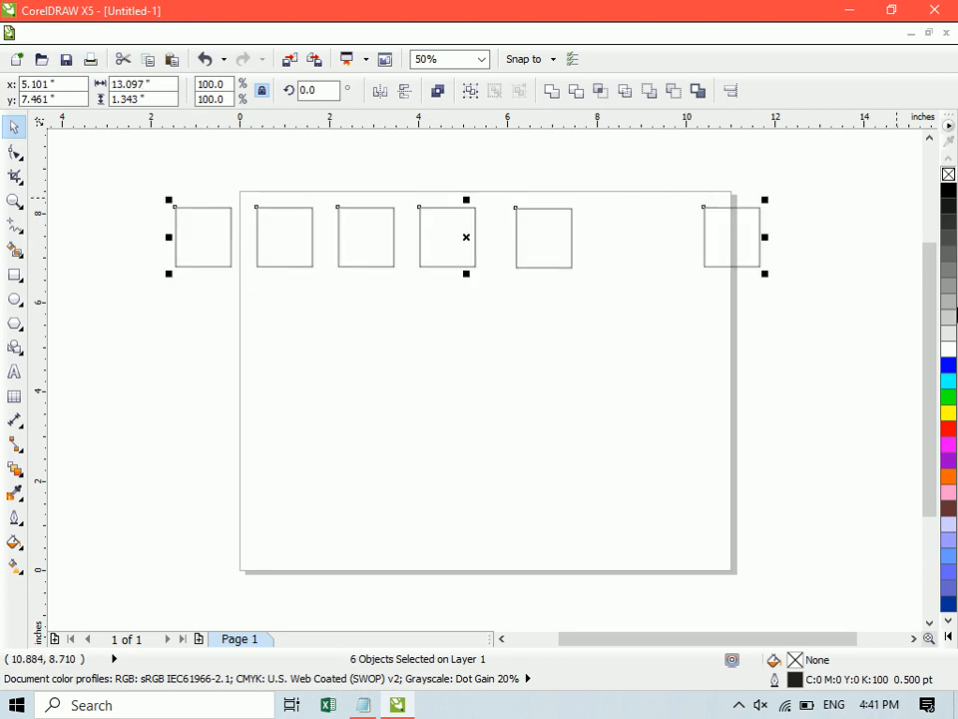
- Give the six rectangles a cyan fill and outline, and move the row about 0.62 inches right and 0.44 inches down
click(949, 380)
right_click(949, 380)
drag(438, 244, 467, 263)
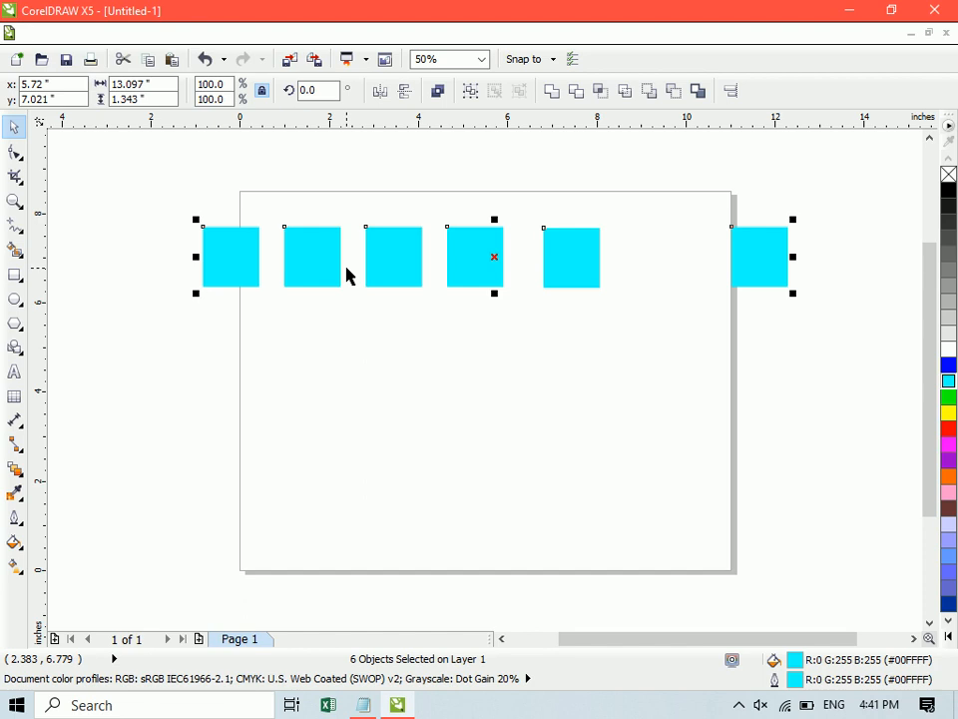
- Distribute the six rectangles with equal horizontal spacing across the extent of the selection
click(218, 34)
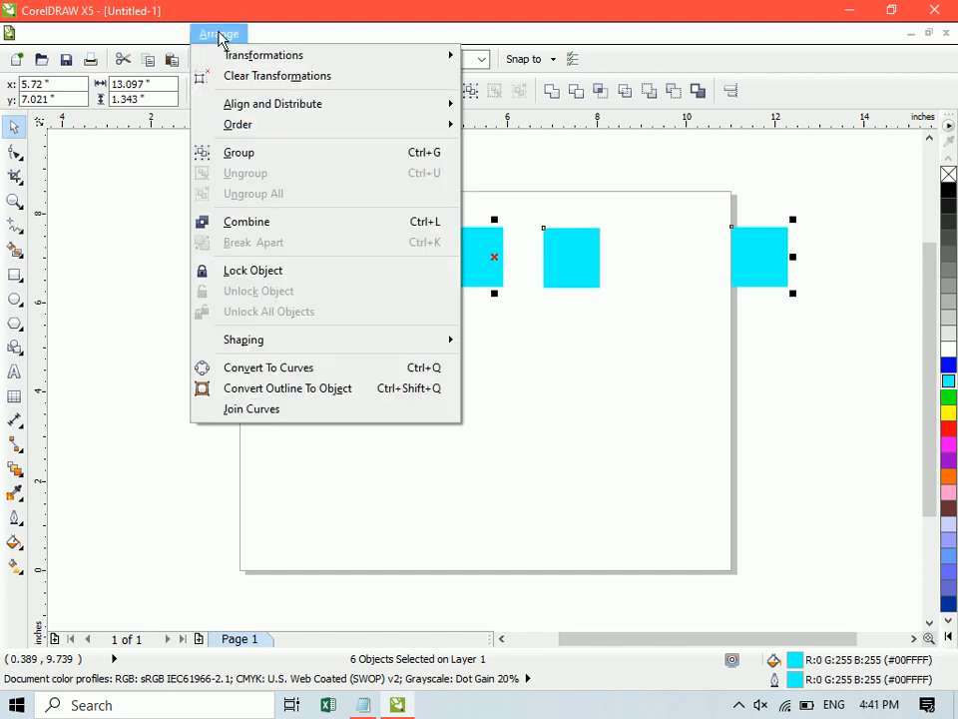
mouse_move(249, 112)
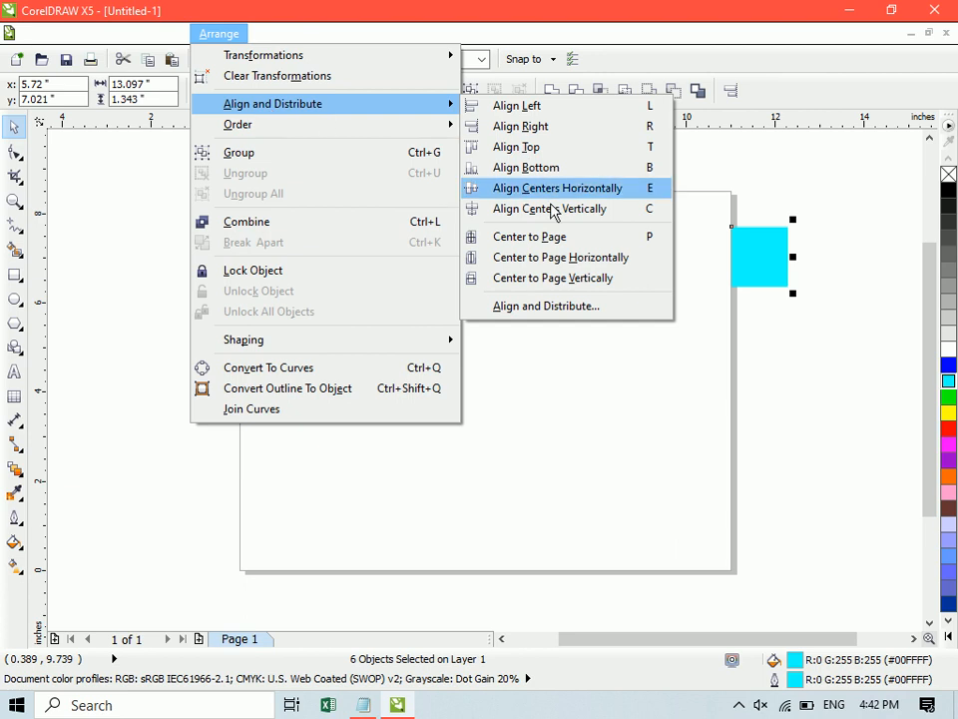
click(518, 306)
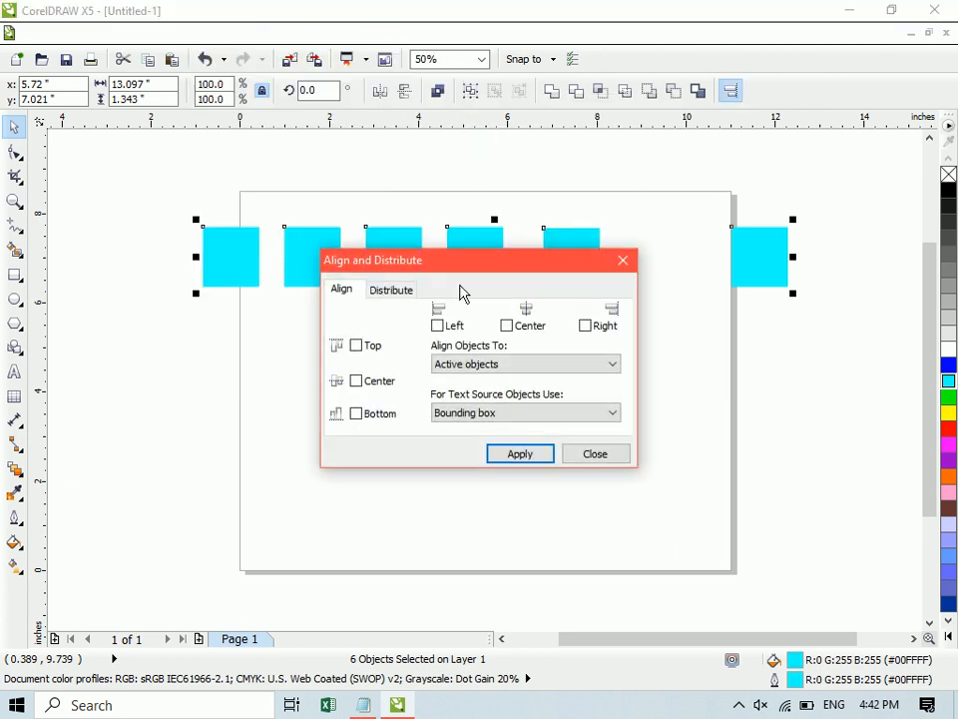
click(393, 291)
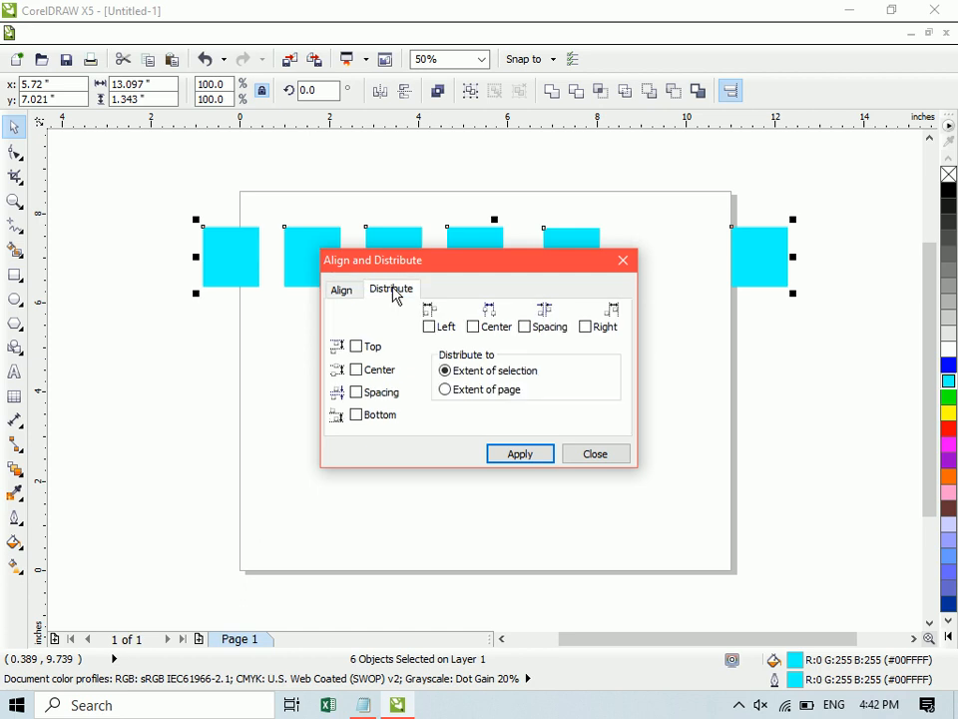
drag(455, 270, 372, 308)
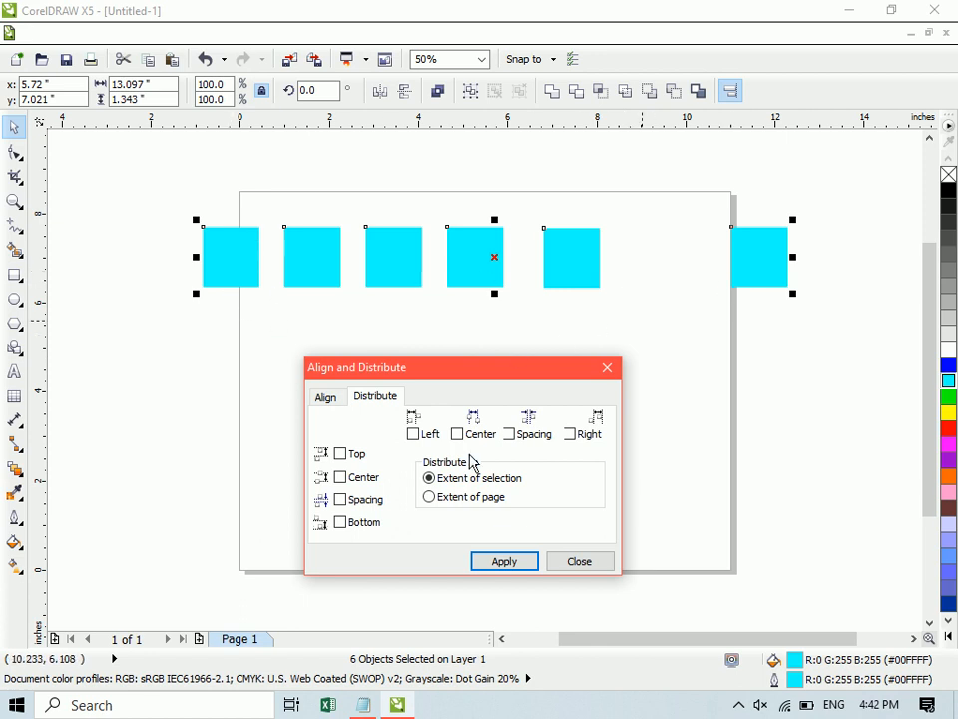
click(511, 434)
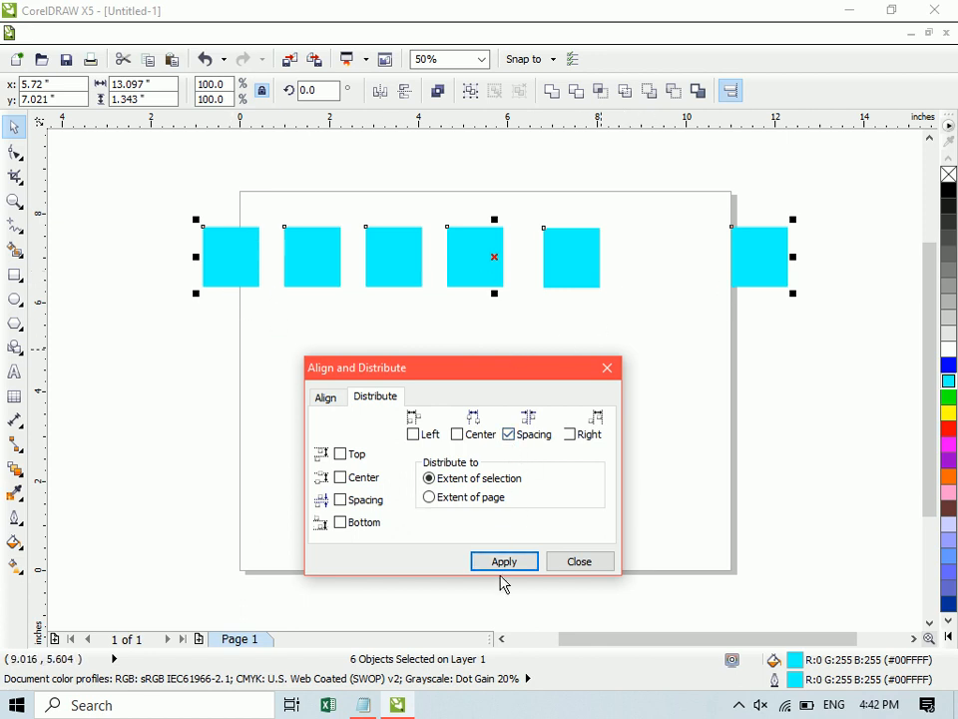
click(504, 565)
click(591, 566)
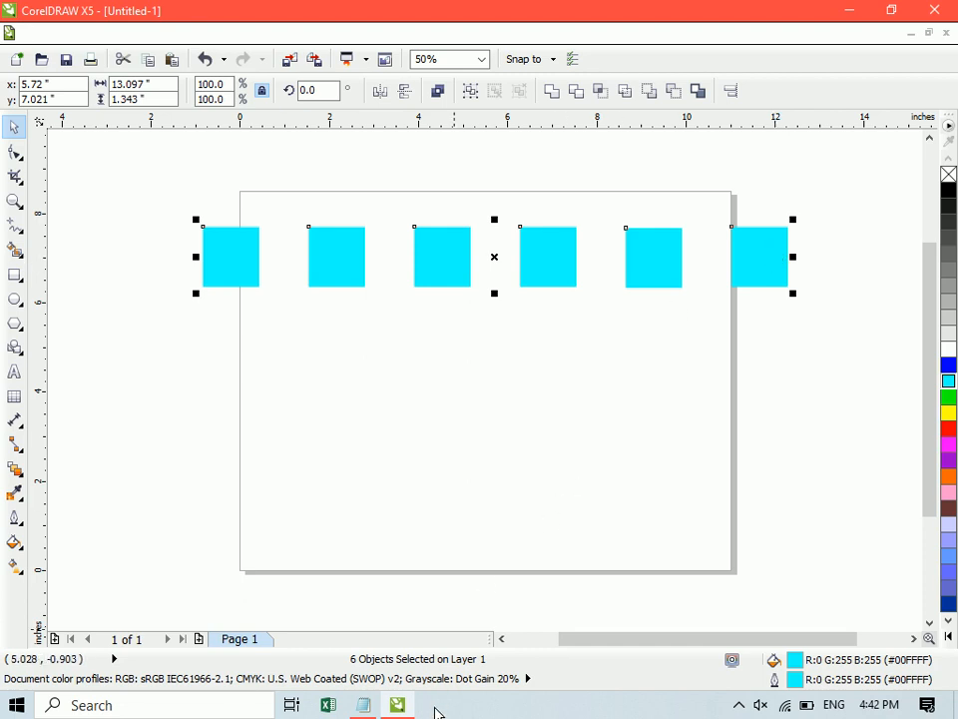
- Minimize CorelDRAW and browse to the CS Data folder on Local Disk (E:)
click(401, 706)
click(862, 9)
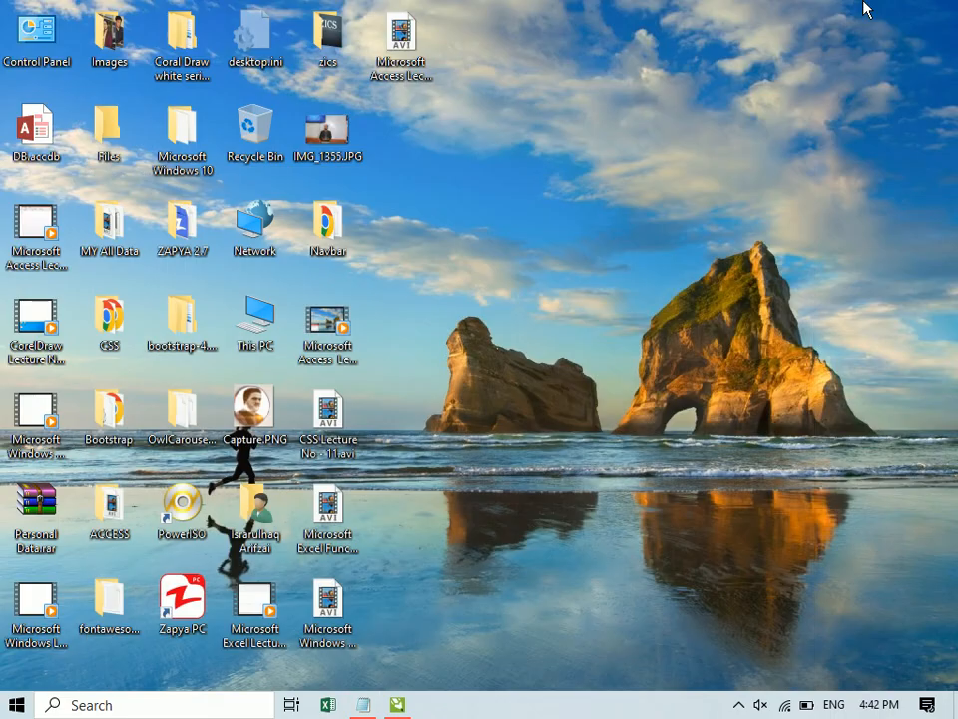
double_click(246, 311)
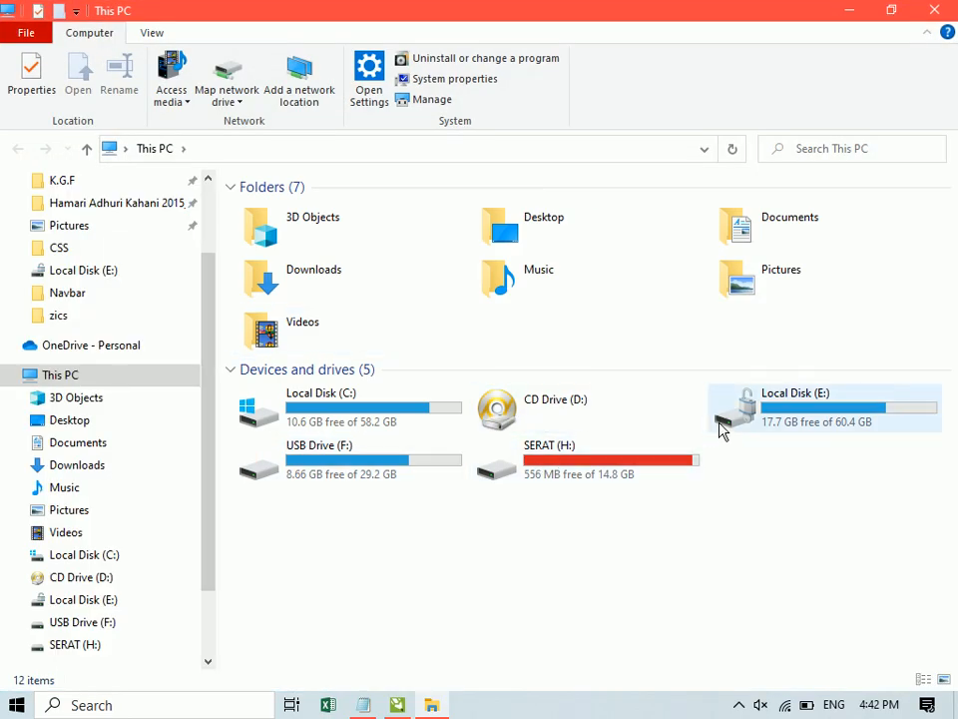
double_click(719, 392)
key(Right)
key(Right)
key(Return)
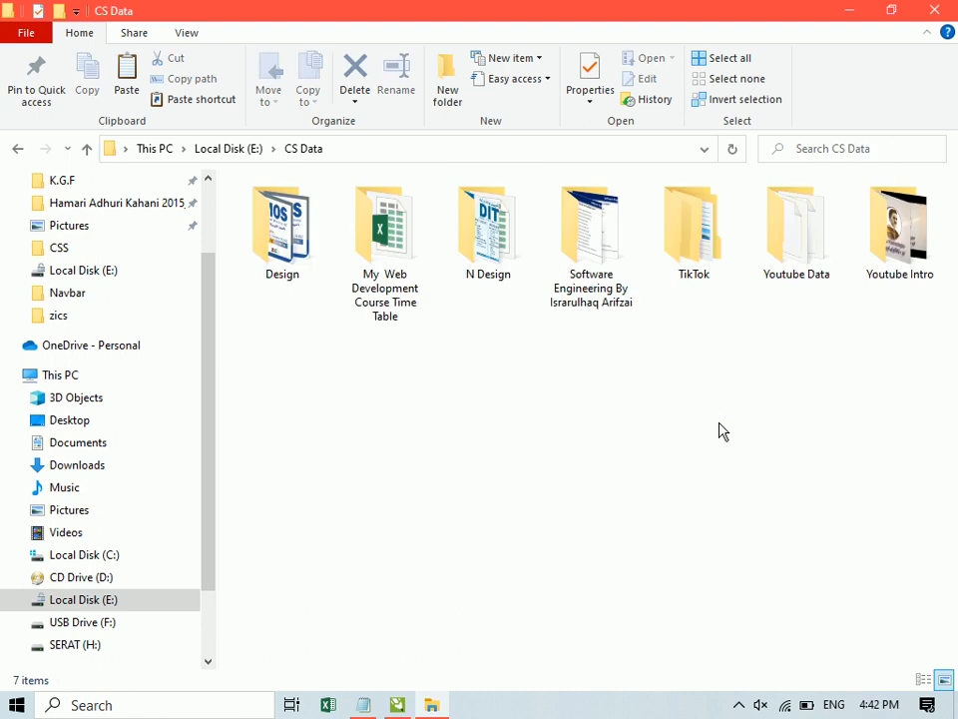
key(Right)
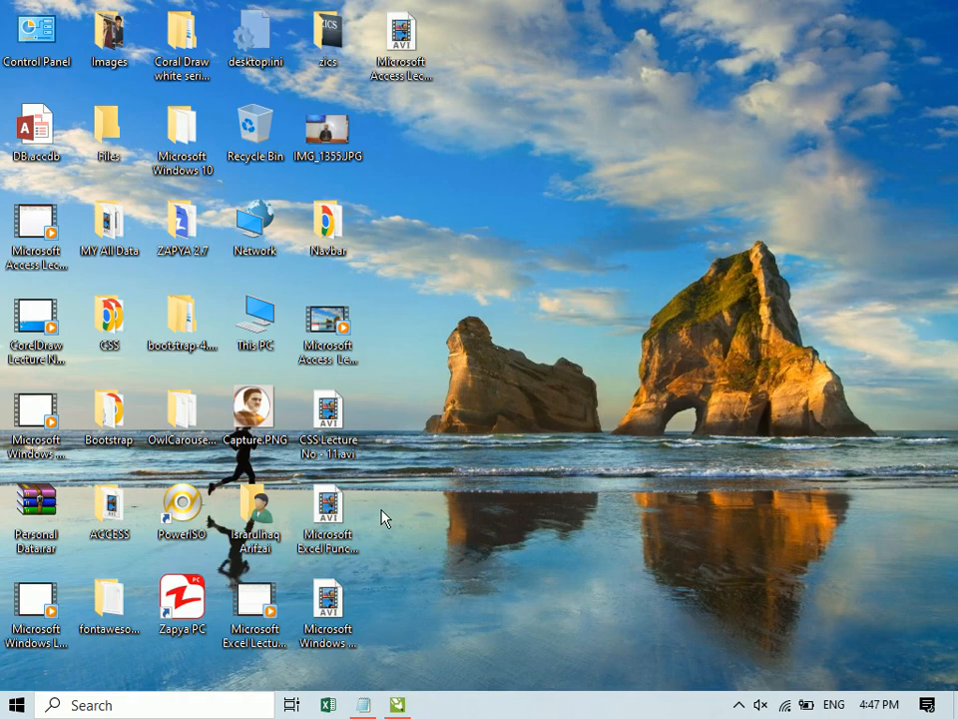
- Switch back to CorelDRAW, select all six rectangles and review the Distribute options without applying any
click(397, 704)
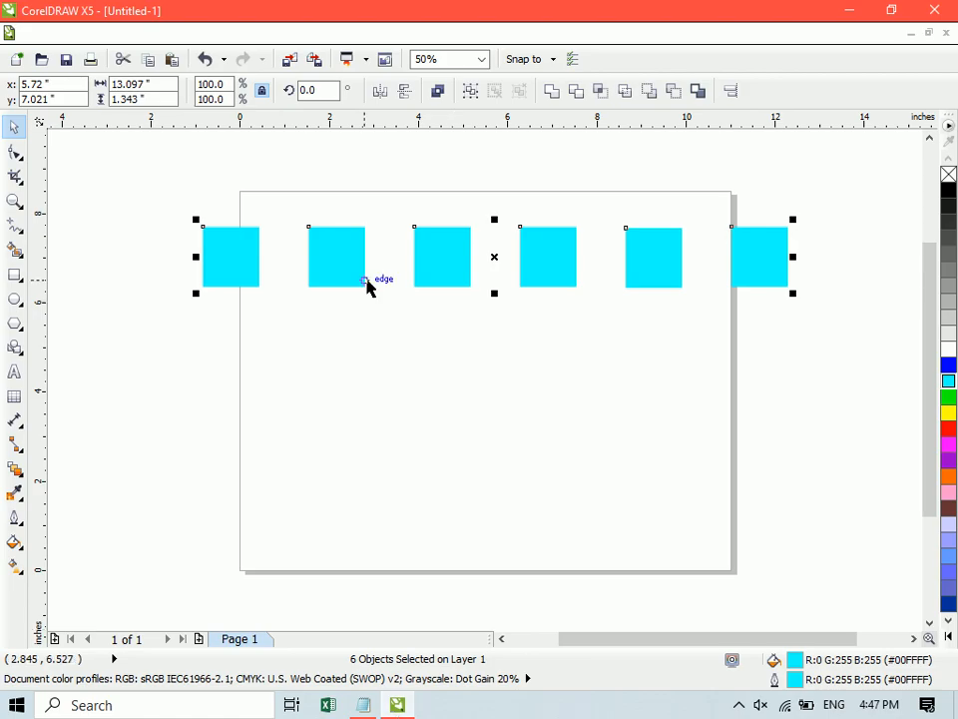
drag(163, 188, 818, 385)
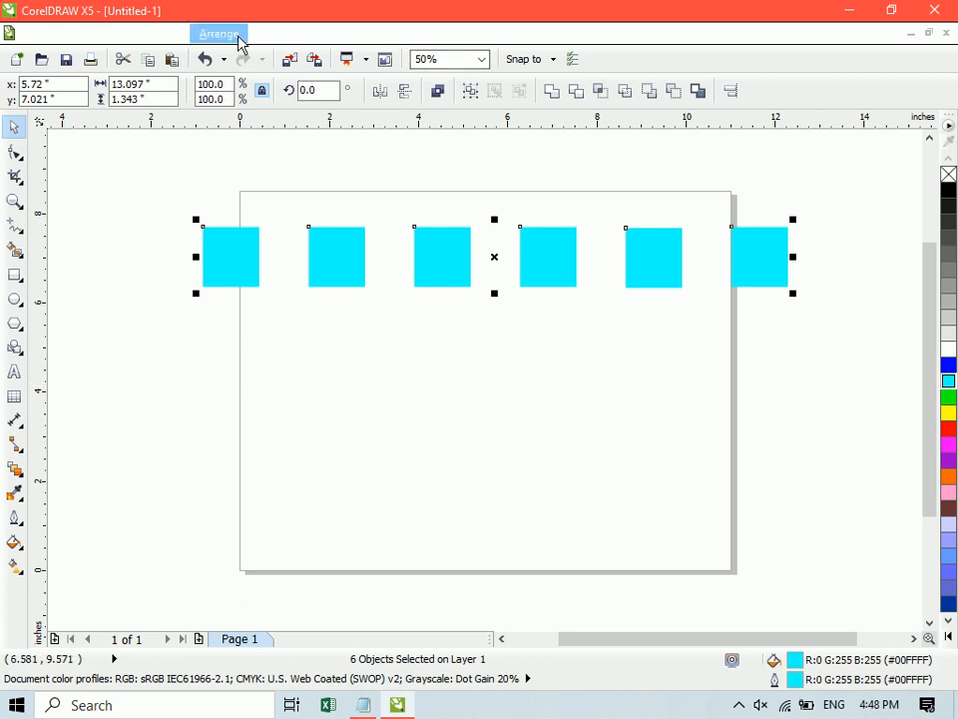
click(228, 34)
mouse_move(280, 108)
click(577, 309)
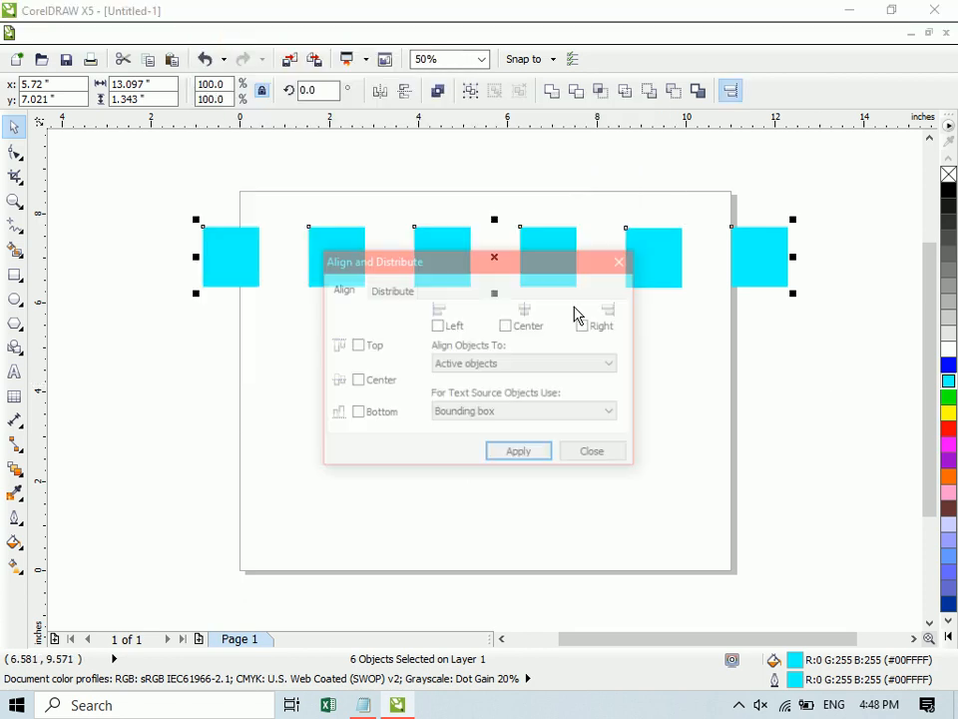
click(397, 290)
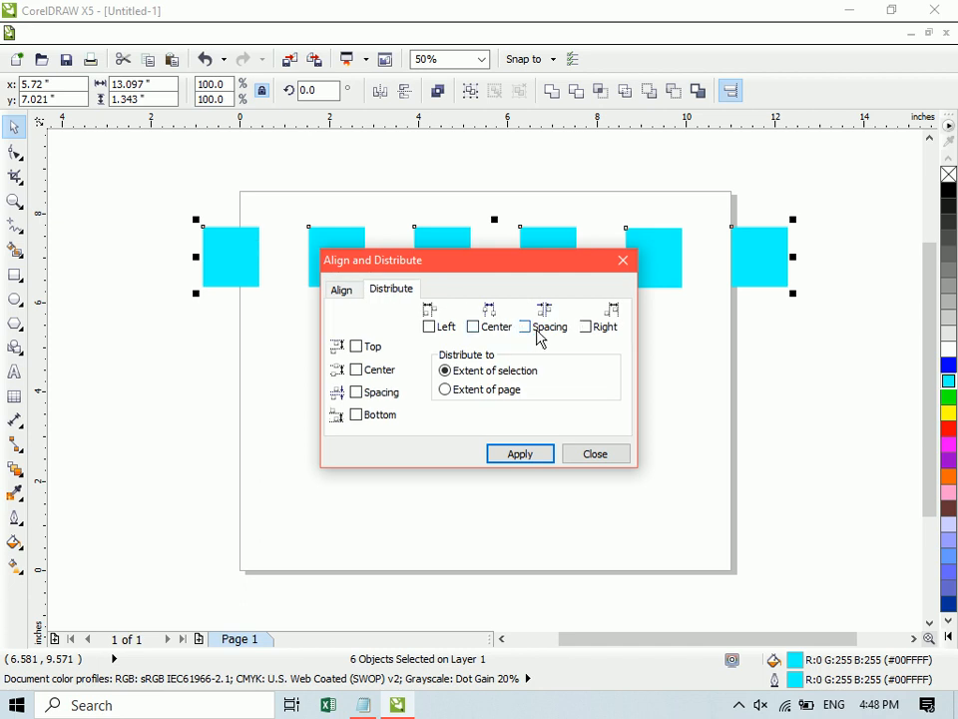
click(597, 457)
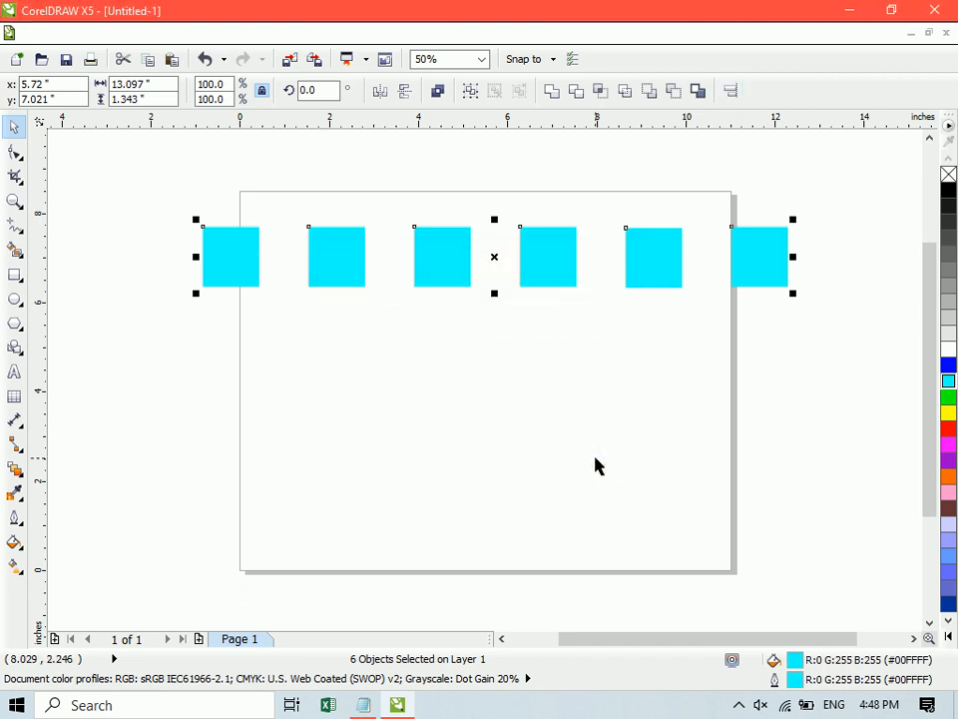
- Scatter the four inner rectangles, stepping three diagonally down the page and placing the fifth above the page's upper-left corner
click(597, 465)
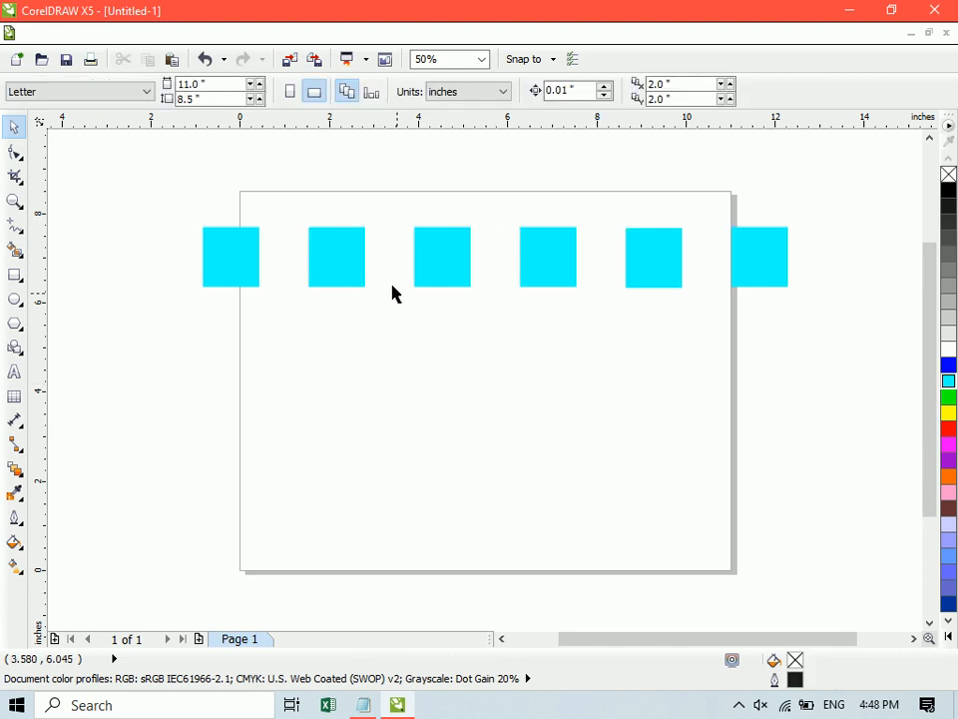
drag(359, 259, 352, 373)
drag(440, 273, 420, 481)
drag(545, 249, 552, 545)
drag(659, 256, 228, 192)
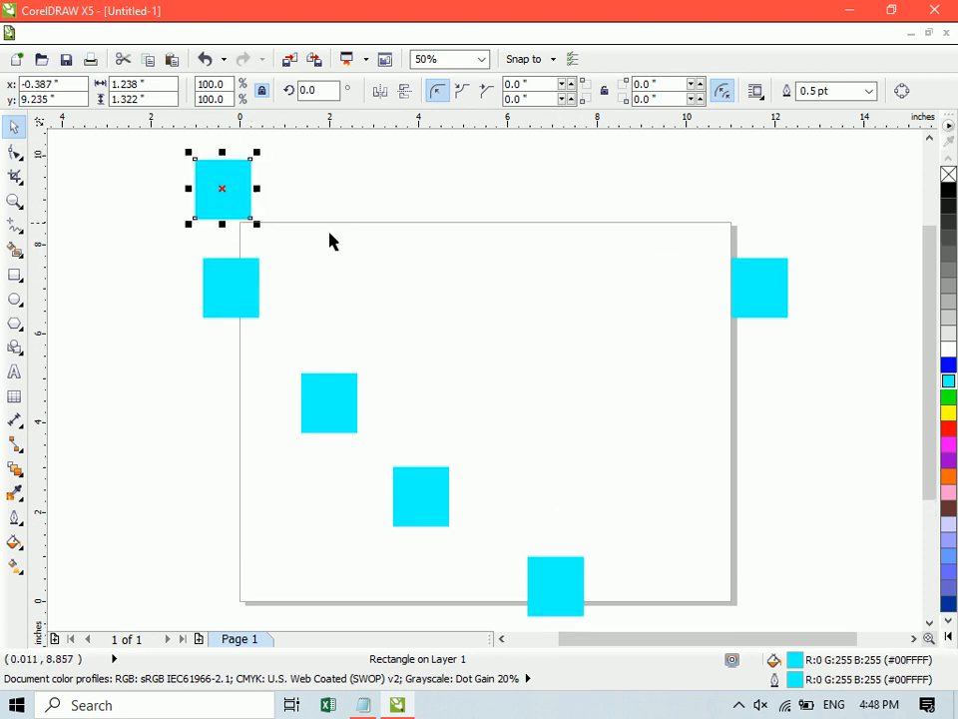
- Align the left edges of five rectangles, all but the far right one, to the rectangle above the page's upper-left corner
click(565, 580)
shift+click(438, 517)
shift+click(351, 404)
shift+click(236, 272)
shift+click(229, 212)
key(l)
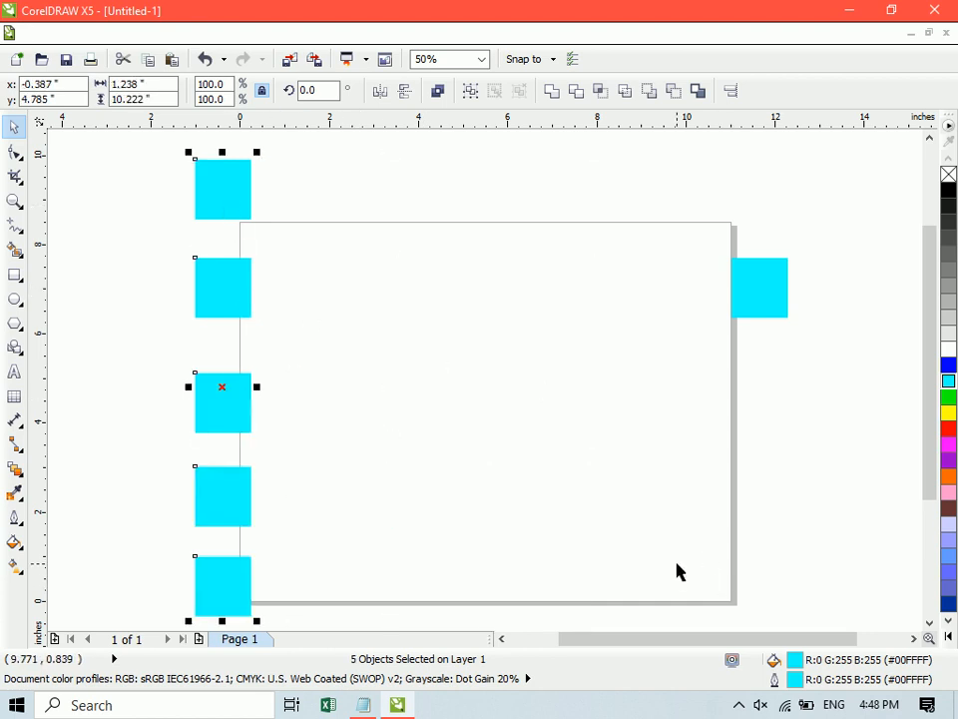
- Move the column of five rectangles about 4.6 inches left, off the page, and place the sixth rectangle above it
right_click(631, 529)
key(F6)
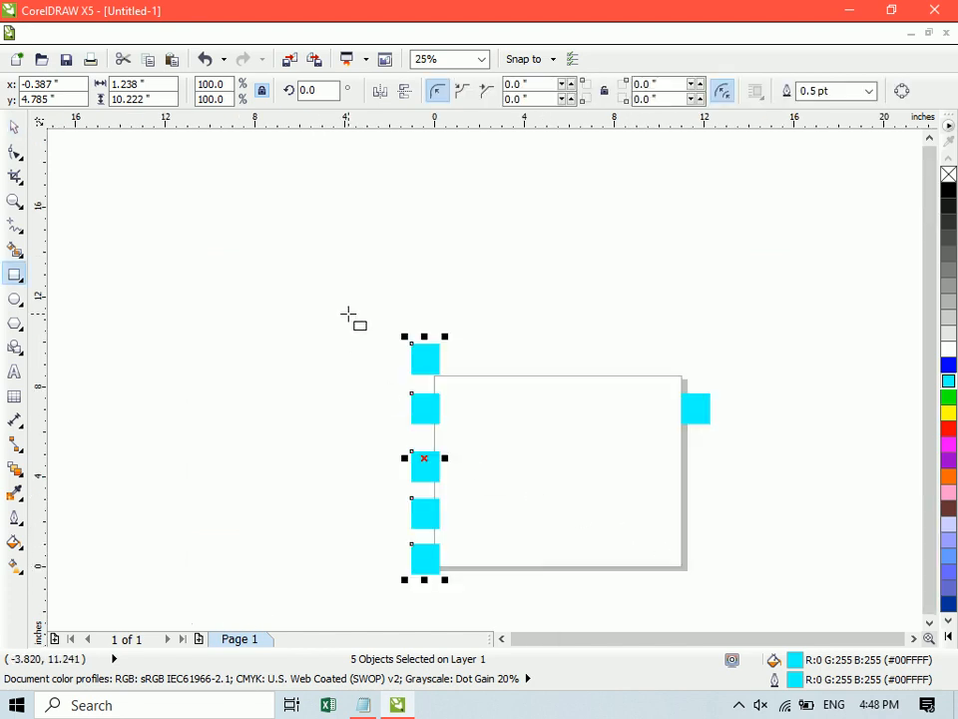
key(space)
drag(349, 320, 445, 589)
drag(432, 520, 329, 453)
drag(708, 408, 336, 224)
- Distribute all six rectangles in the column with equal vertical spacing across the extent of the selection
drag(296, 191, 355, 554)
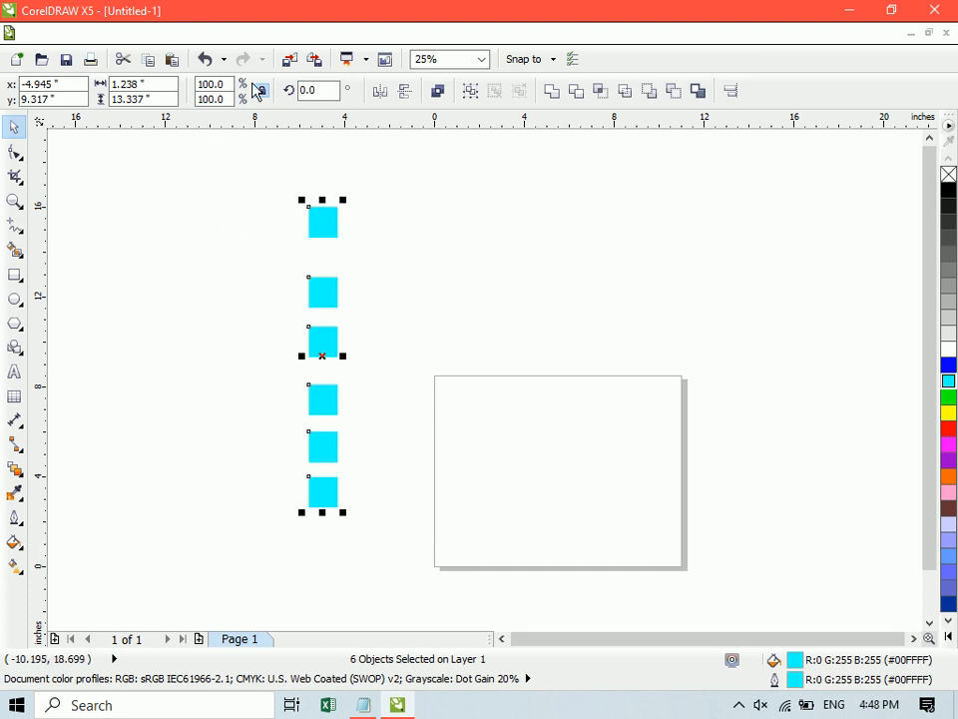
click(229, 36)
mouse_move(261, 105)
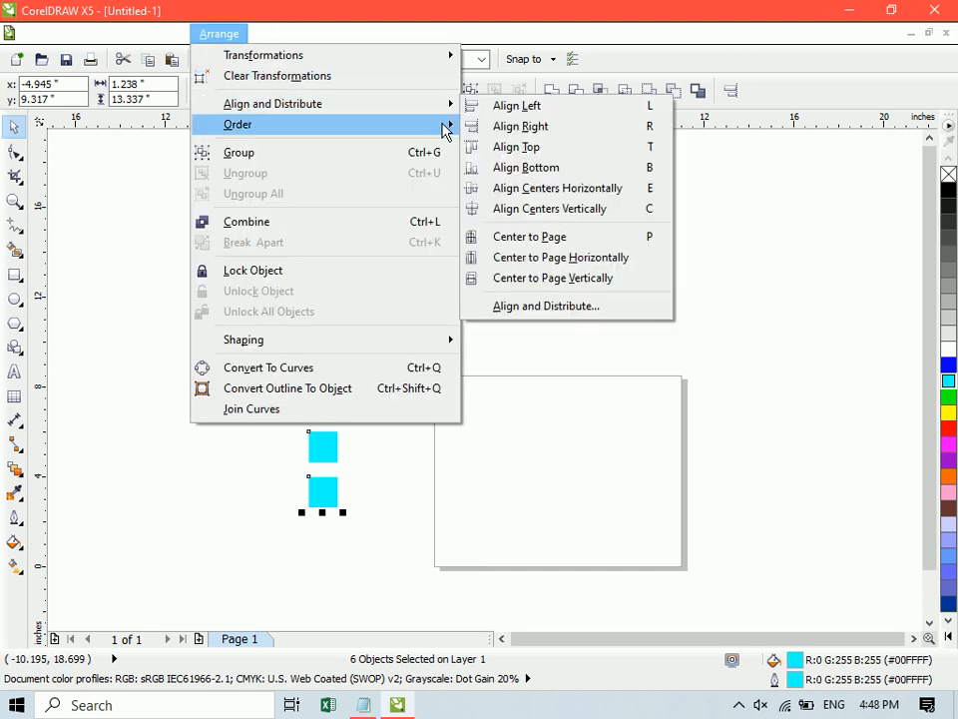
click(572, 307)
drag(517, 262, 663, 186)
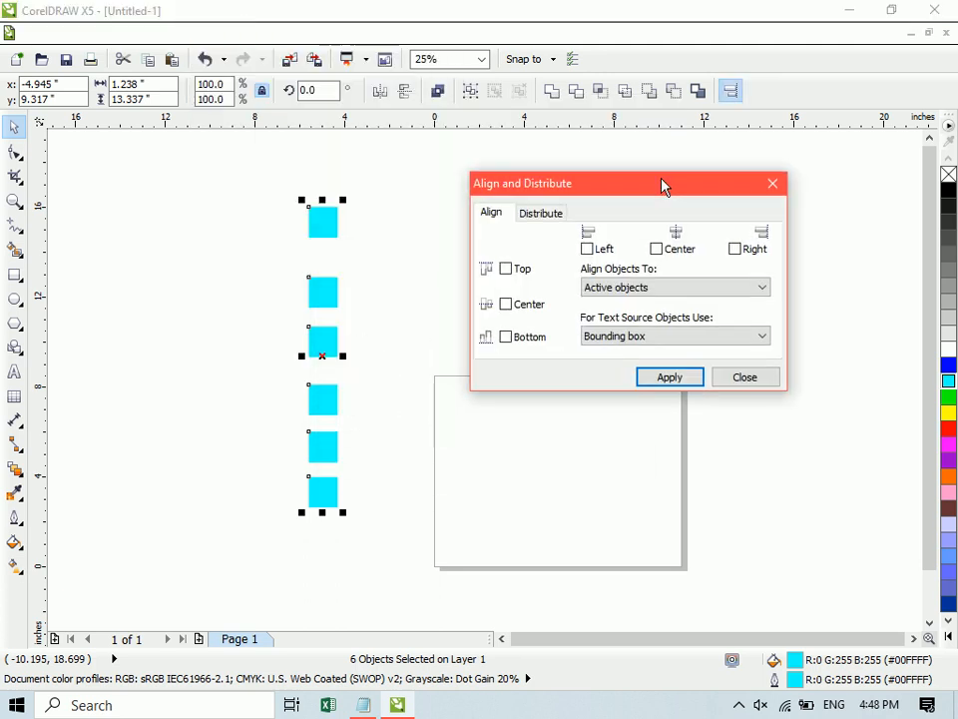
click(542, 211)
click(509, 318)
click(669, 383)
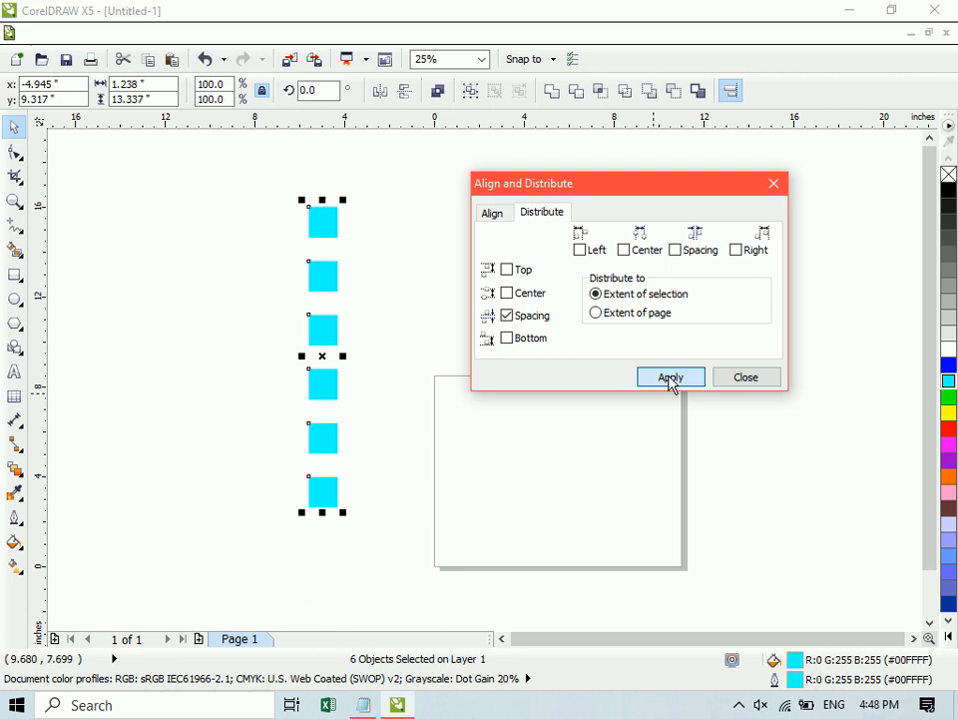
click(751, 380)
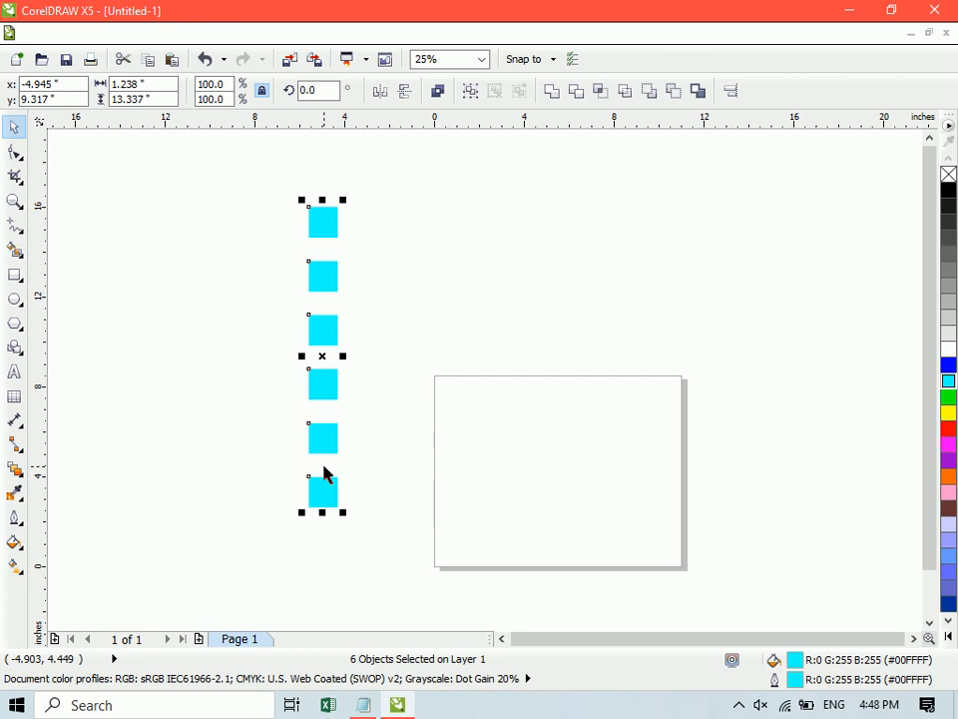
- Duplicate the column about 9.4 inches right and 0.7 inches up, and rotate the copy 90 degrees
drag(326, 355, 534, 330)
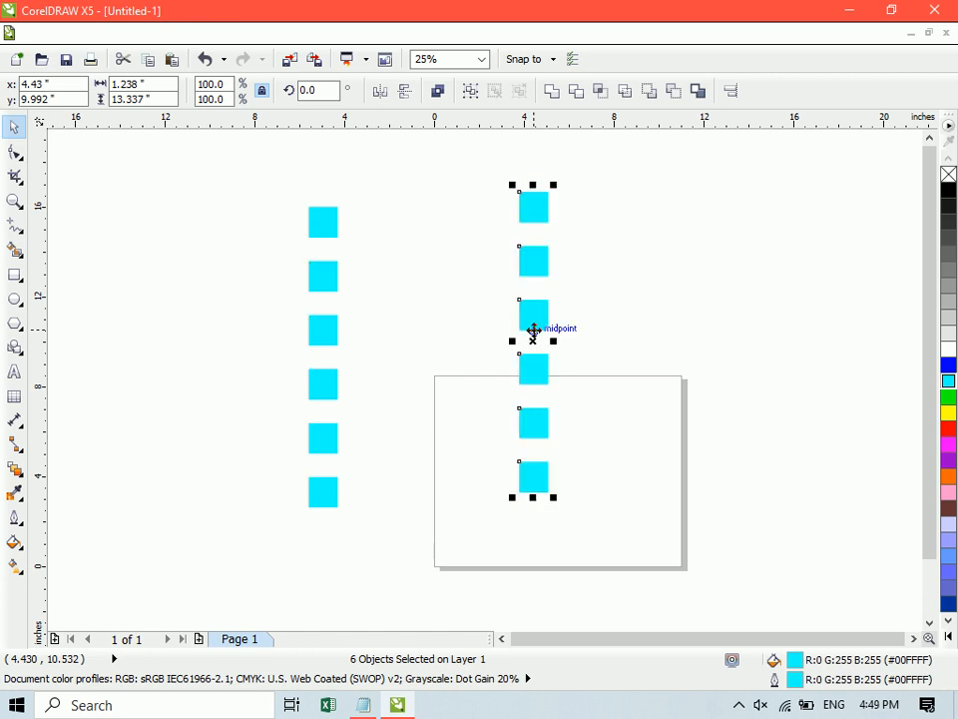
double_click(306, 90)
text(90)
key(Return)
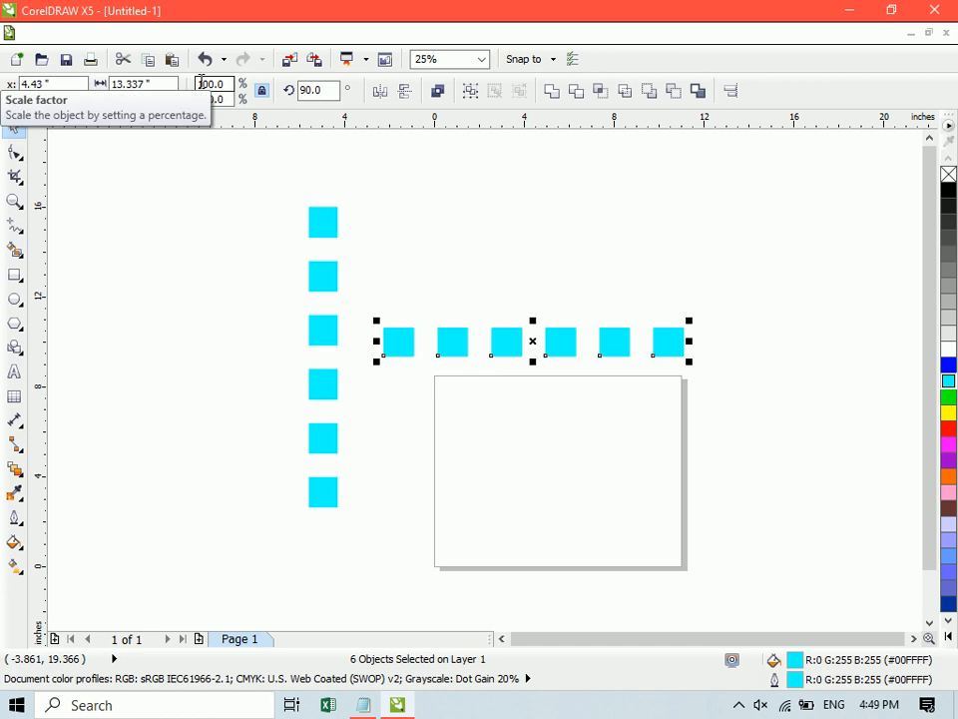
- Set the copied rectangles' rotation angle to 0 degrees, and delete both columns to leave the page empty
double_click(310, 89)
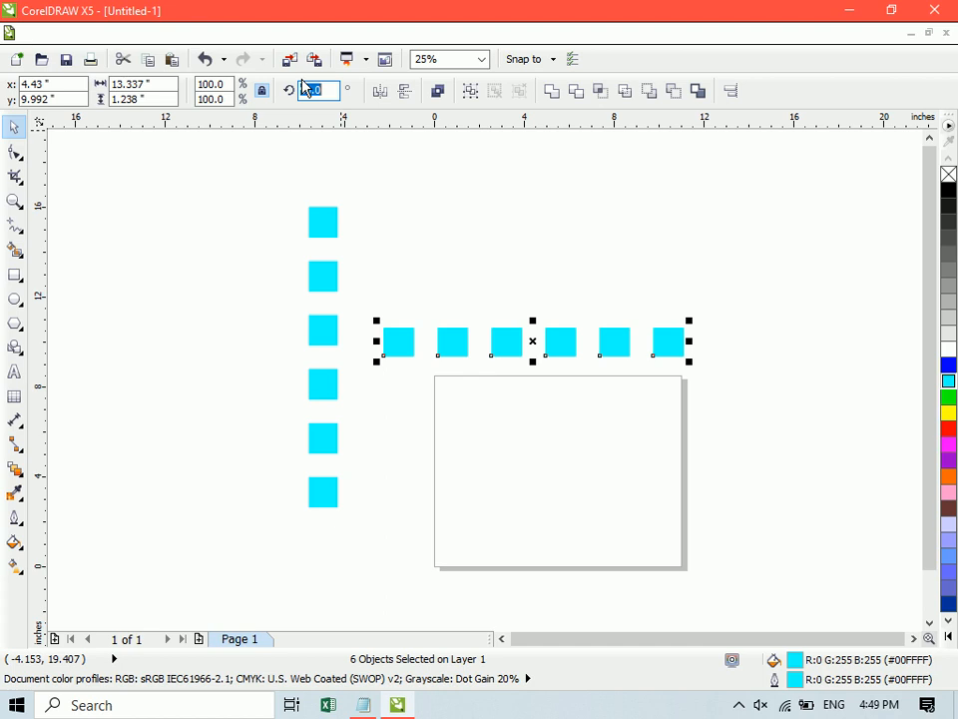
key(Return)
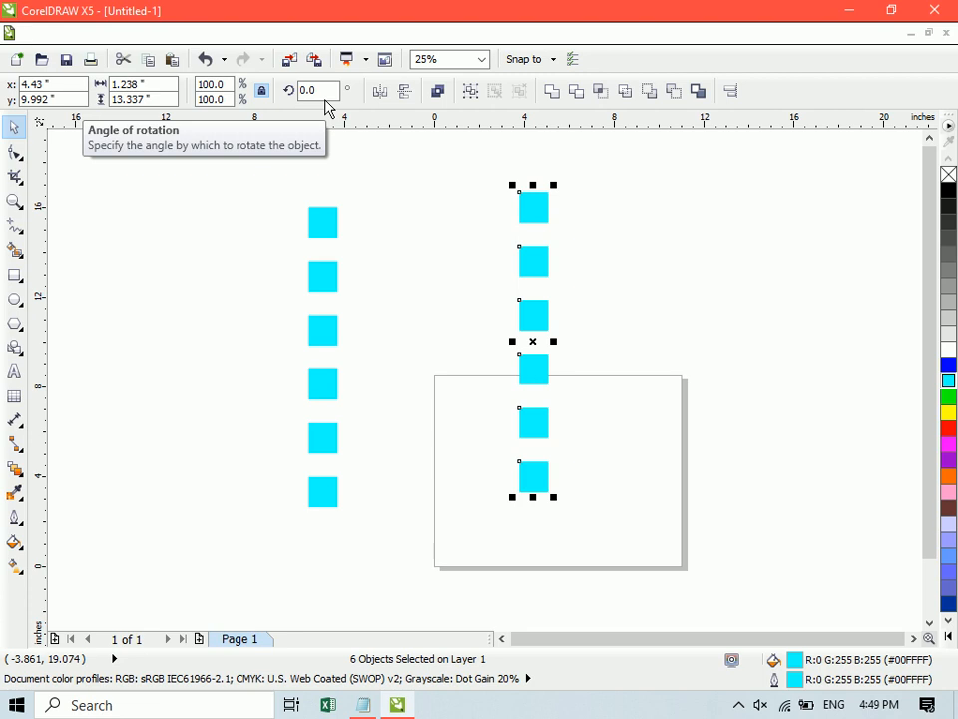
key(Delete)
key(ctrl+a)
key(Delete)
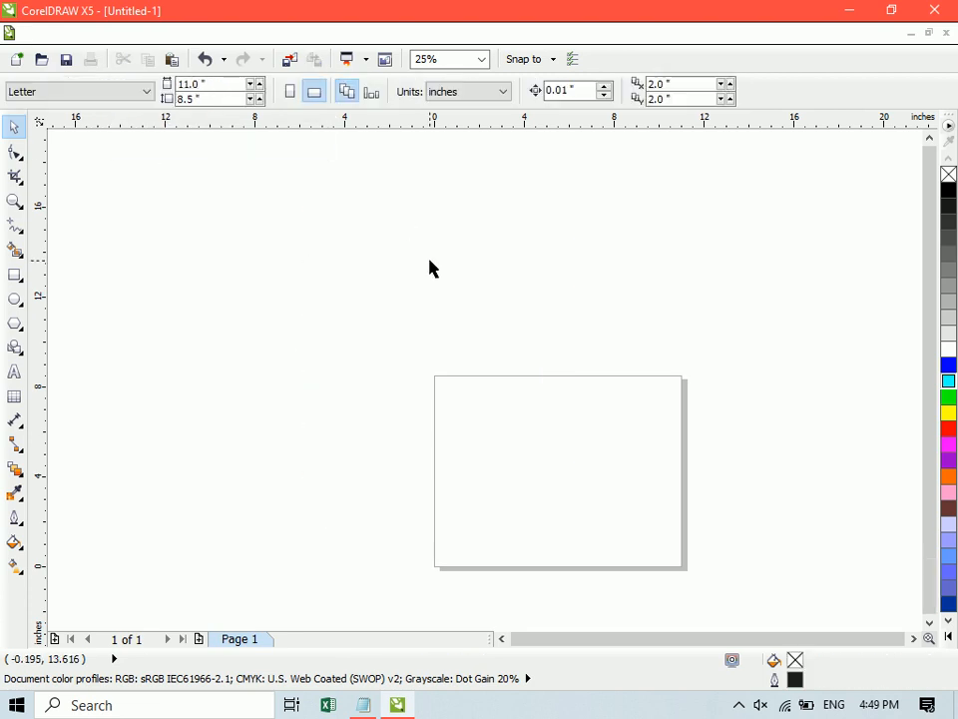
key(shift+F4)
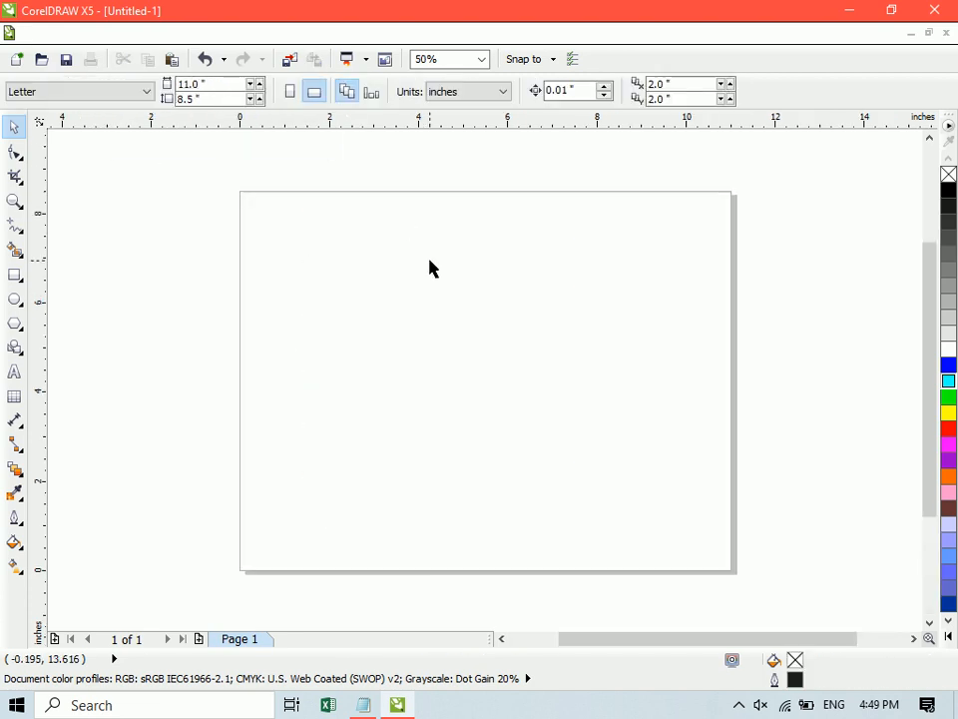
- Draw a rectangle about 3.7 by 2.2 inches in the page's upper-left area and duplicate it diagonally downward right, overlapping the original
click(15, 274)
drag(298, 238, 464, 340)
drag(407, 292, 459, 344)
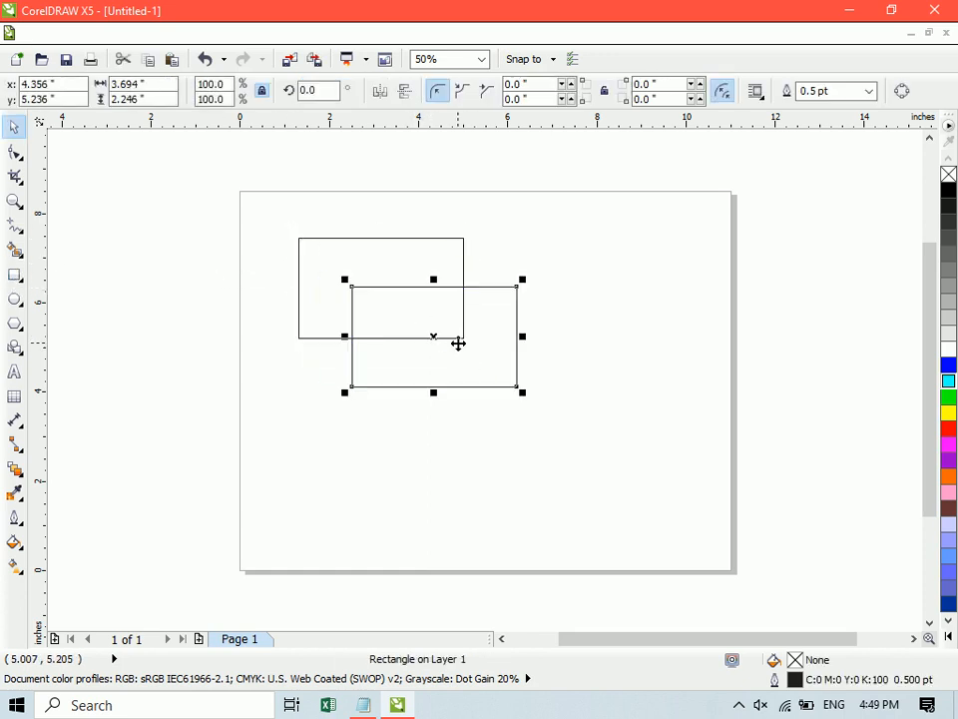
- Color the front rectangle's fill and outline blue, and the back rectangle's fill and outline cyan
click(949, 364)
right_click(948, 364)
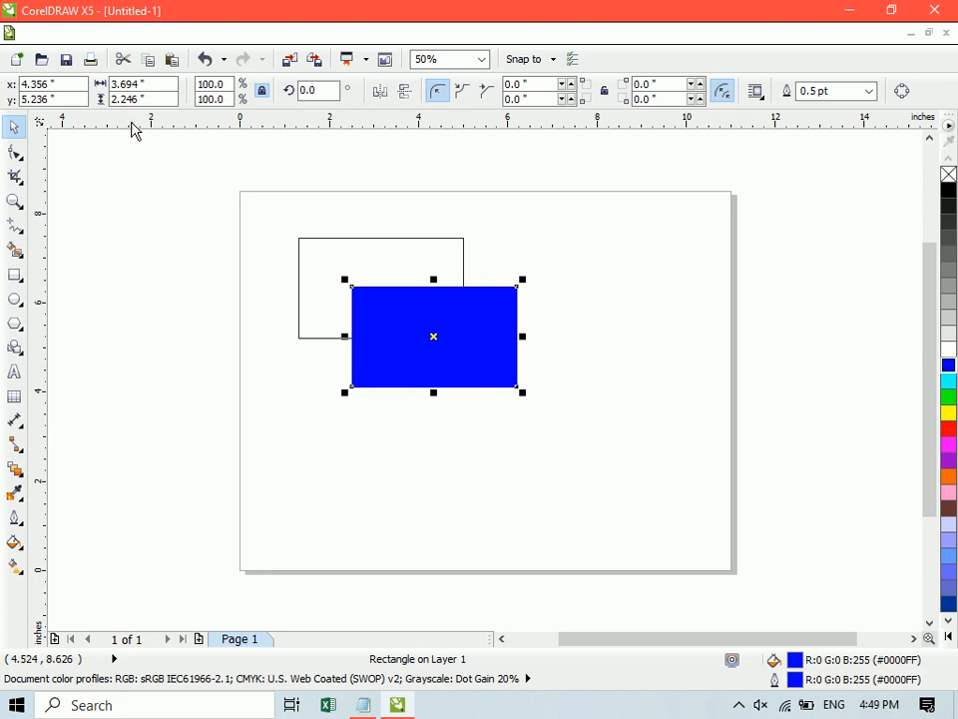
click(348, 240)
click(950, 381)
right_click(950, 382)
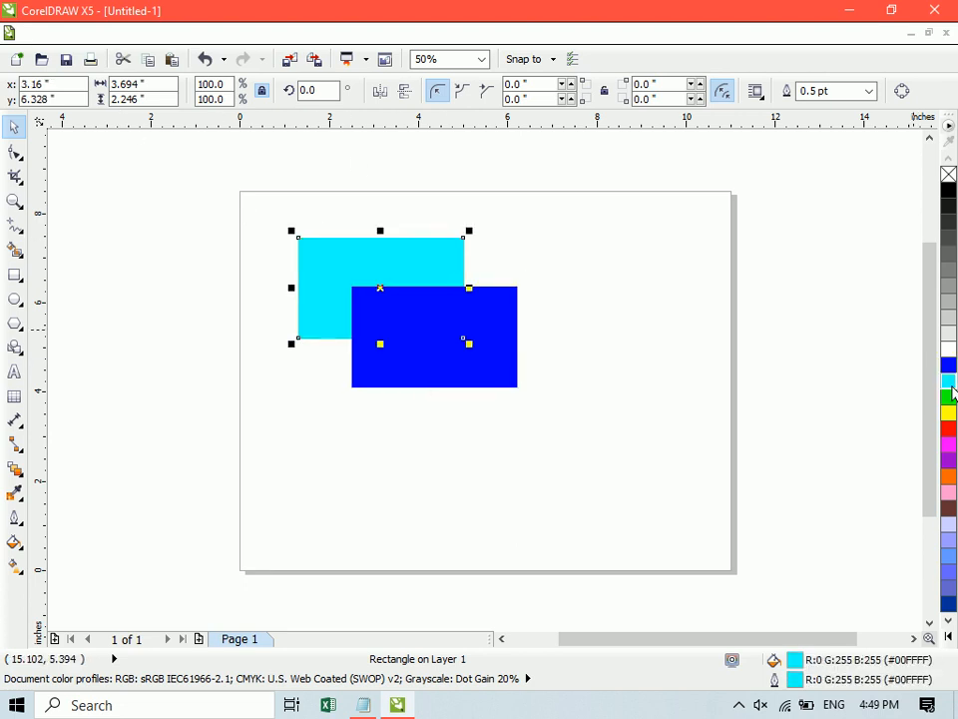
- Move the blue rectangle just right of the cyan one and align their top edges
click(580, 303)
drag(425, 359, 567, 298)
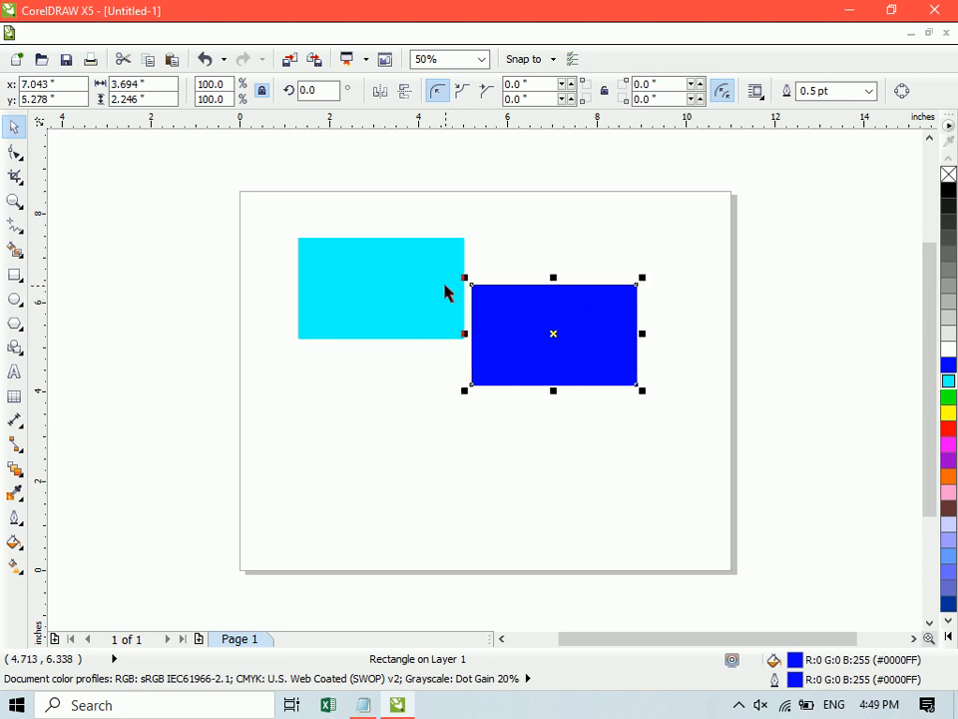
shift+click(433, 283)
key(t)
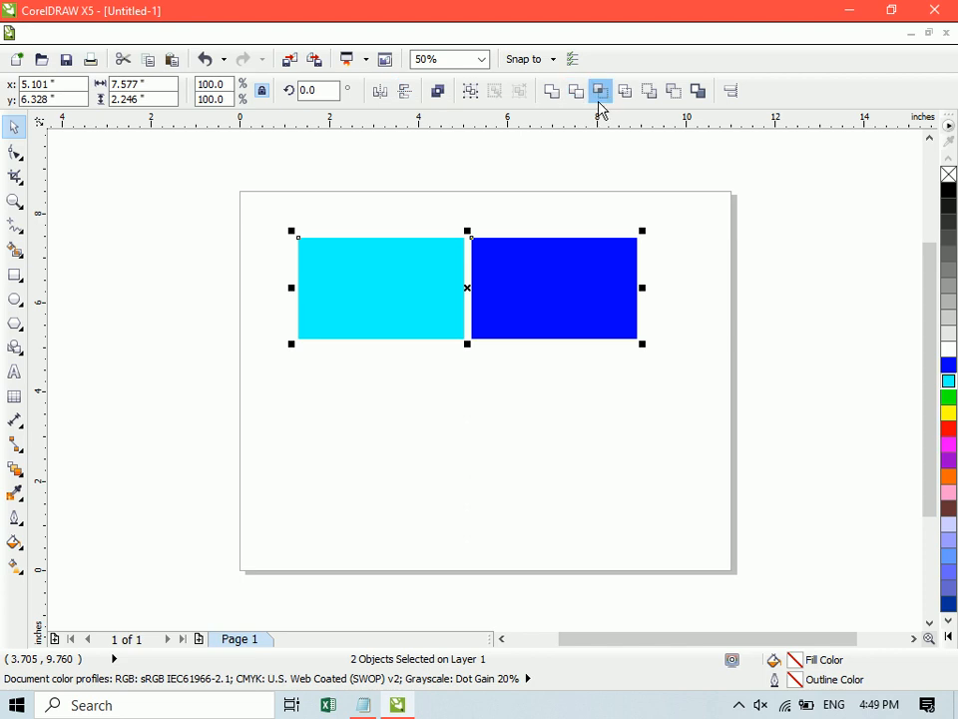
click(675, 263)
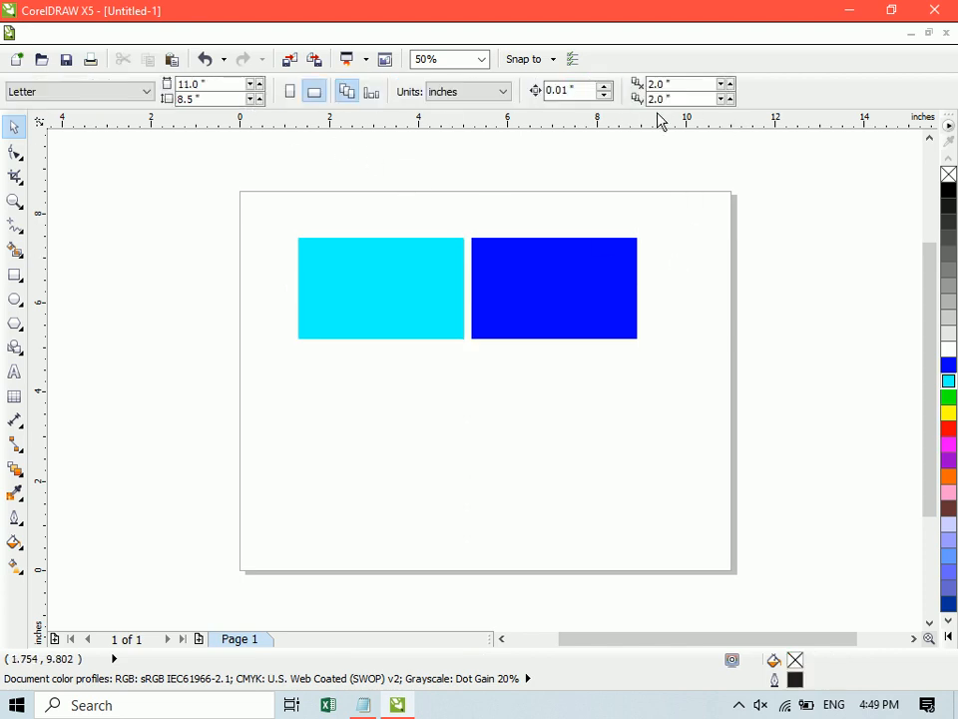
- Shift the blue rectangle about 0.8 inches left over the cyan one's right end, and combine both rectangles
click(596, 268)
shift+click(427, 275)
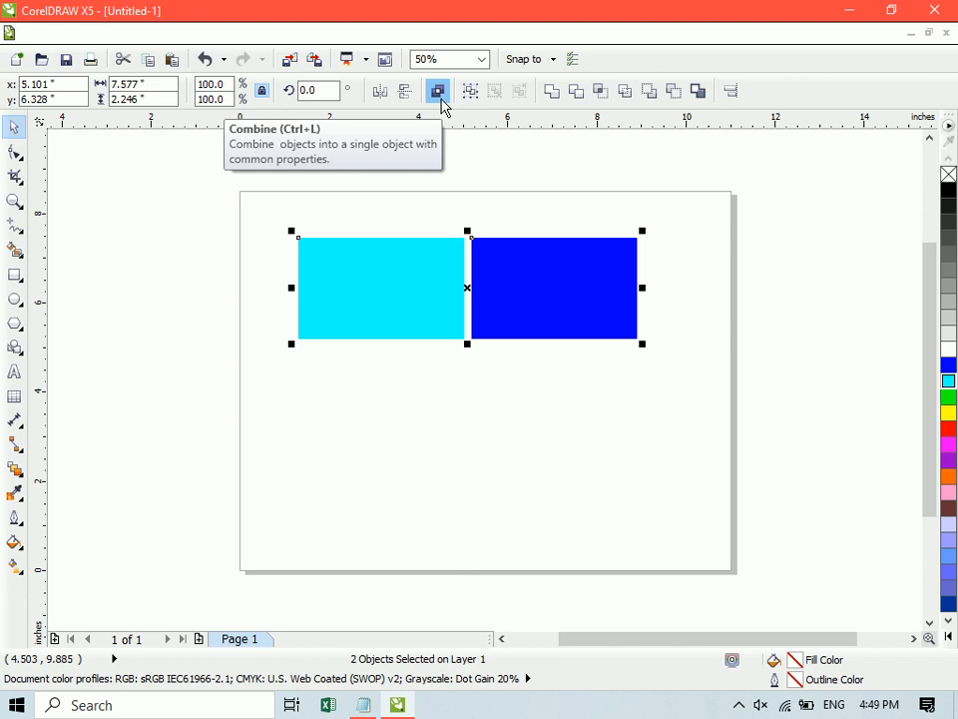
click(649, 365)
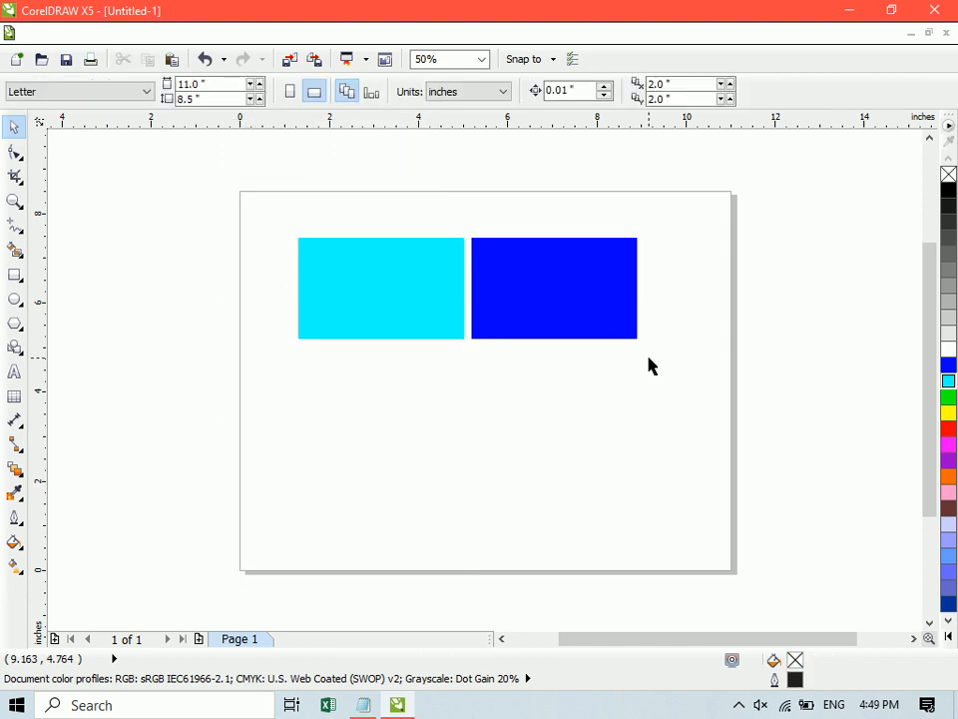
drag(597, 328, 560, 324)
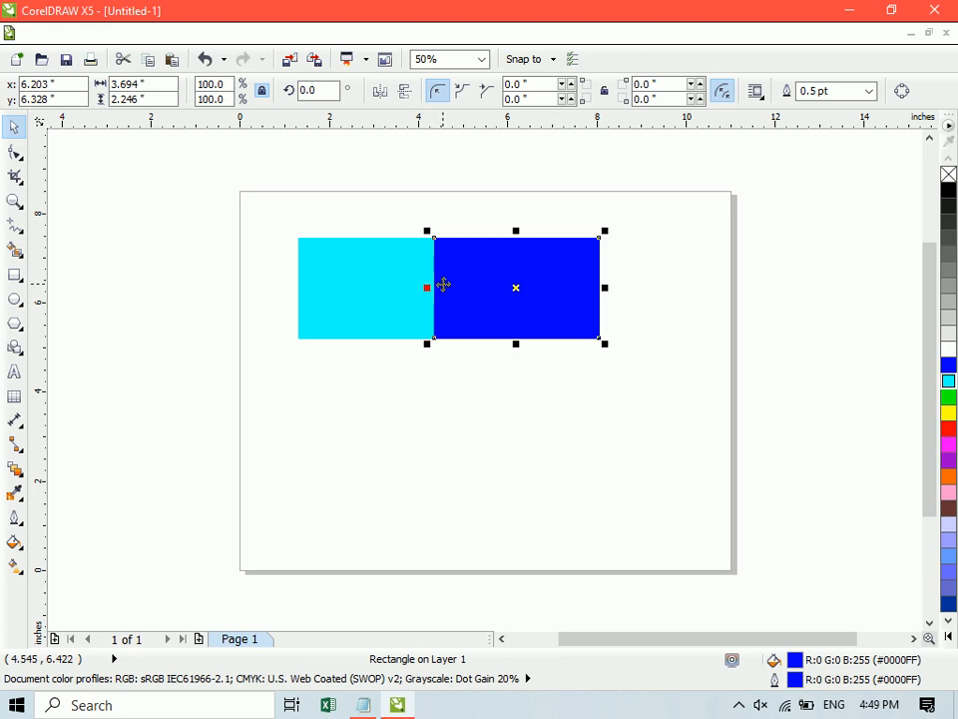
shift+click(382, 282)
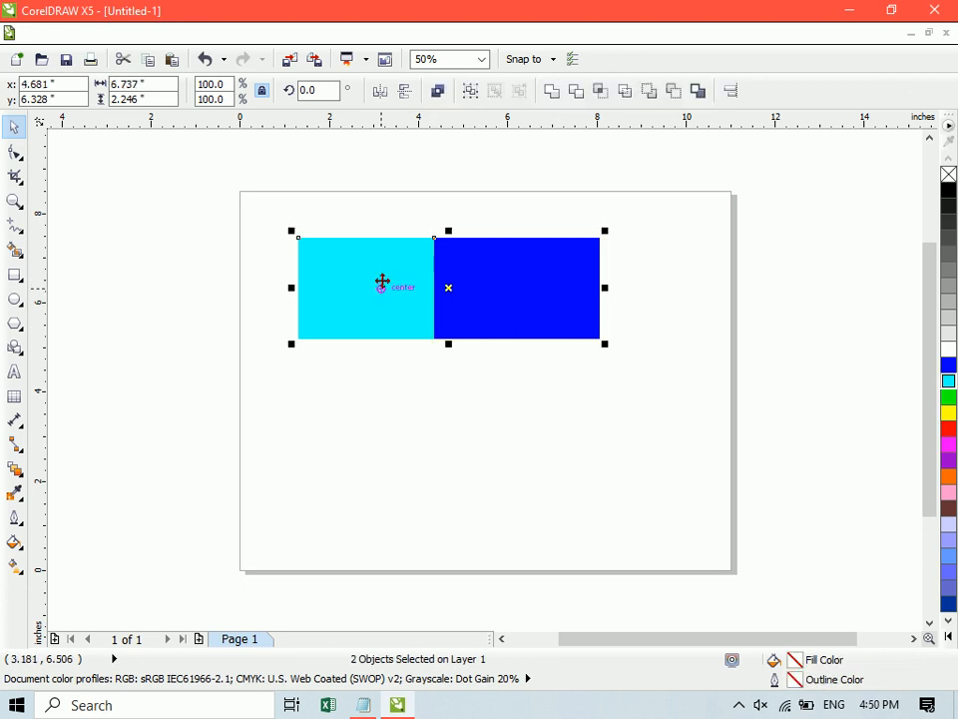
click(438, 93)
click(672, 327)
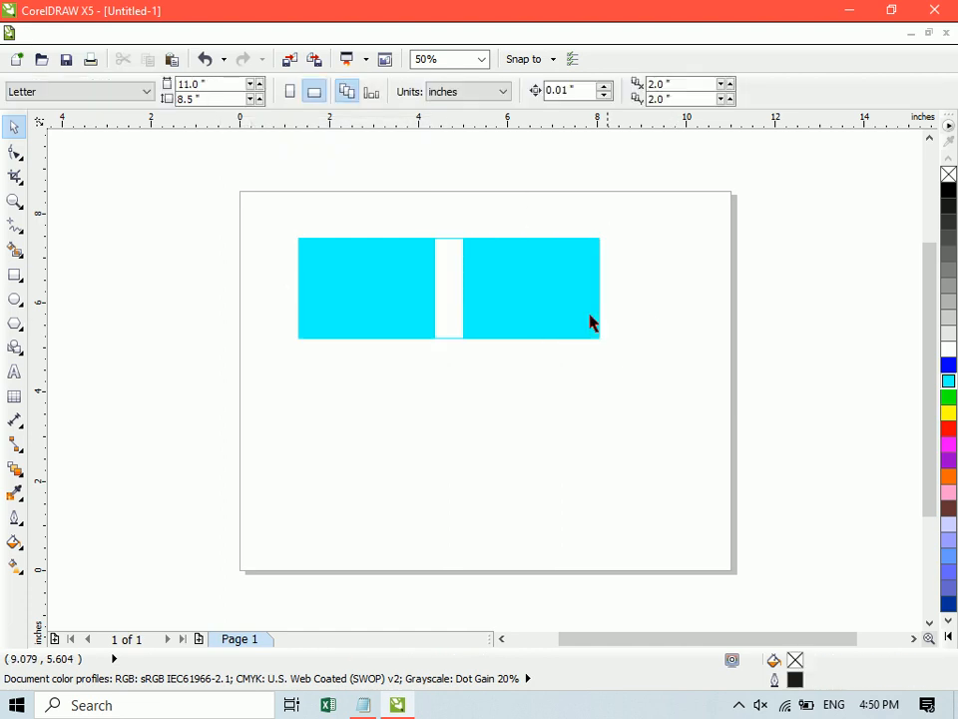
- Color the combined shape's fill and outline red, and move it toward the middle of the page
click(461, 290)
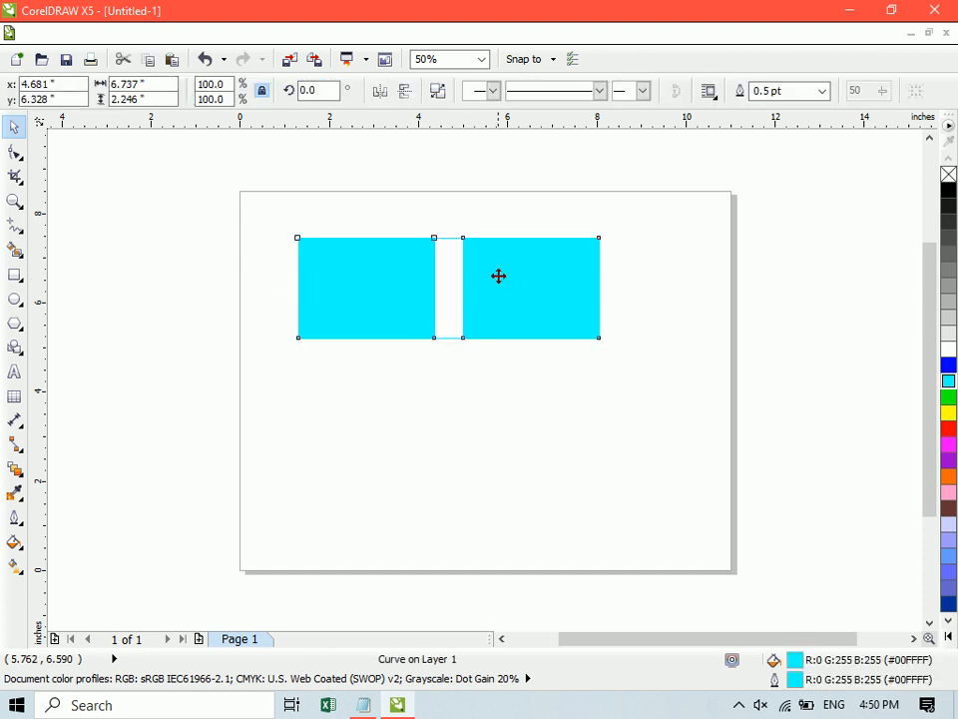
drag(498, 274, 560, 370)
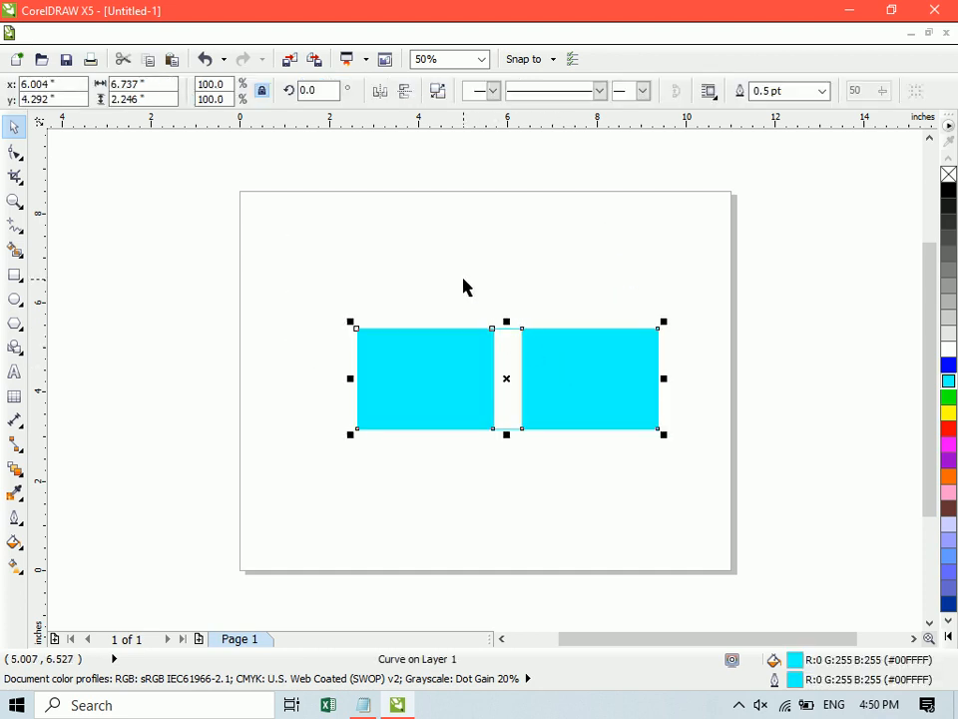
click(948, 428)
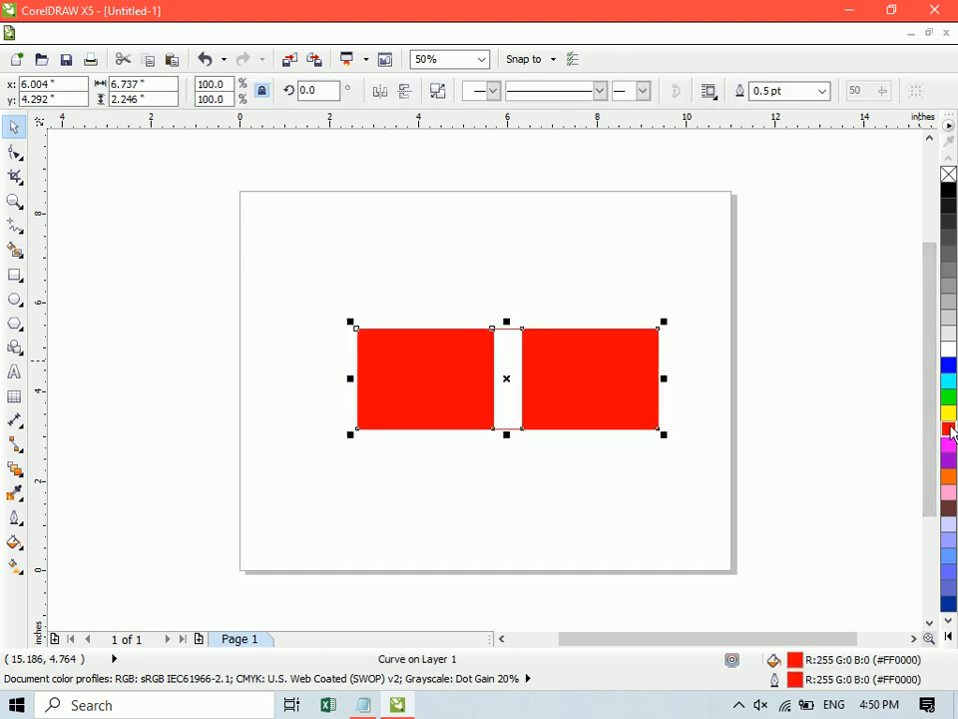
drag(563, 355, 563, 294)
click(571, 498)
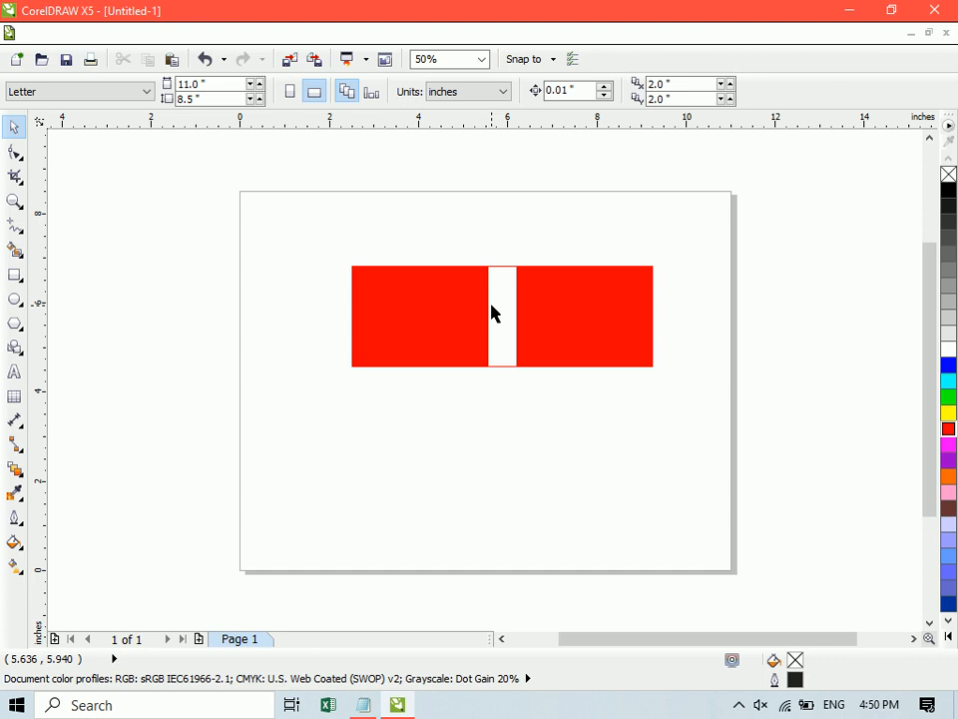
- Draw a circle about 1.5 inches wide in the page's lower-left area, duplicate it diagonally with an overlap, and select both circles
click(16, 298)
mouse_move(293, 420)
mouse_down()
mouse_move(354, 483)
mouse_move(351, 493)
mouse_move(348, 475)
mouse_move(353, 485)
mouse_up()
key(space)
shift+click(313, 418)
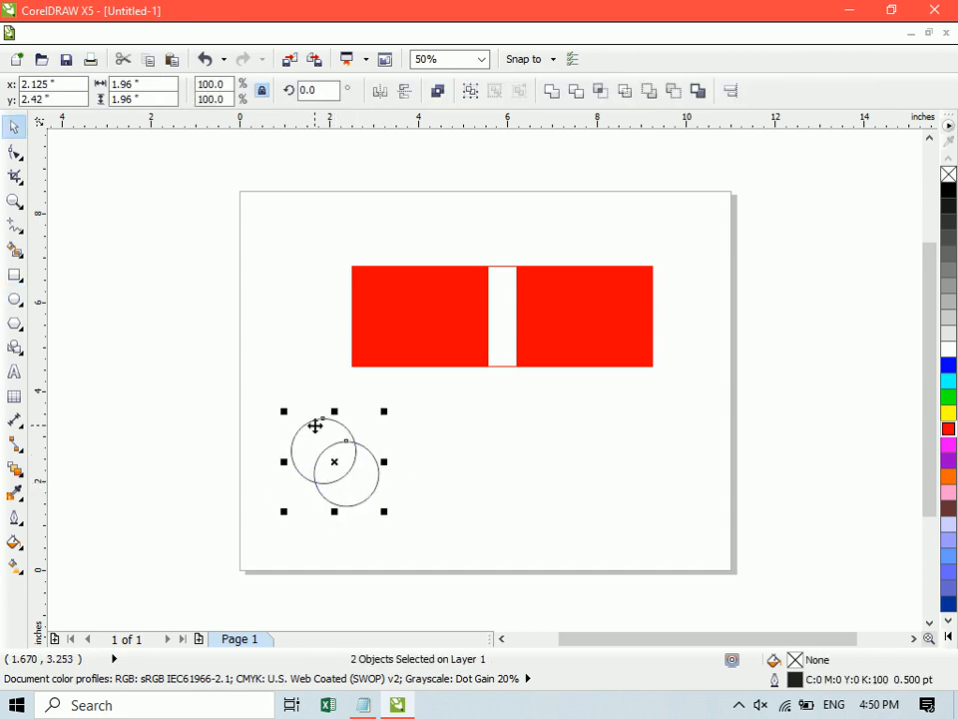
- Combine the two overlapping circles and fill the resulting shape magenta
click(439, 92)
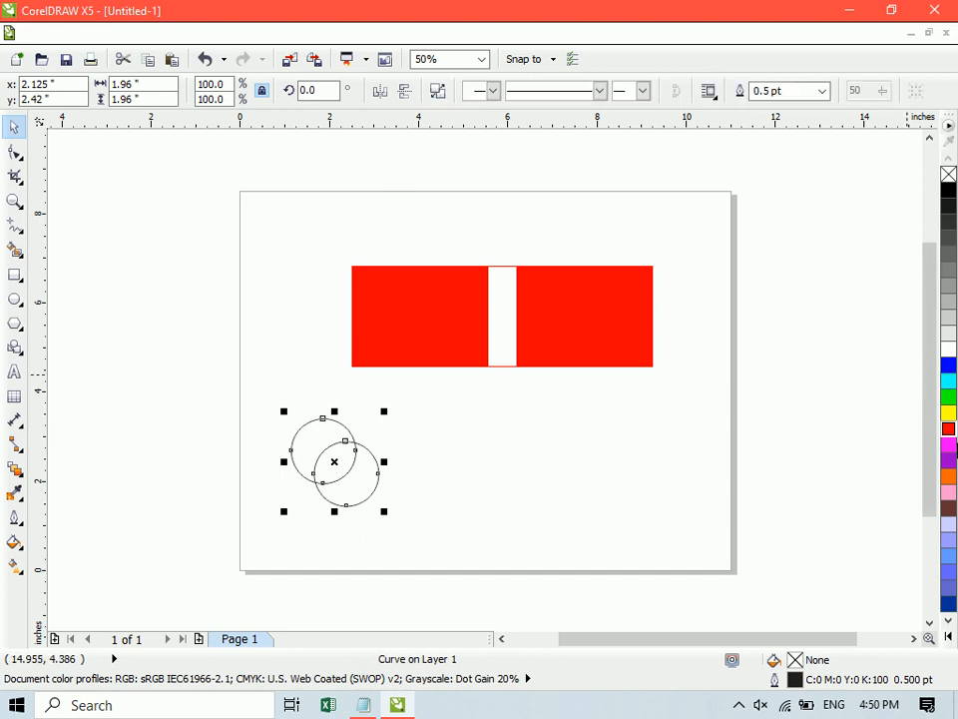
click(949, 444)
click(768, 402)
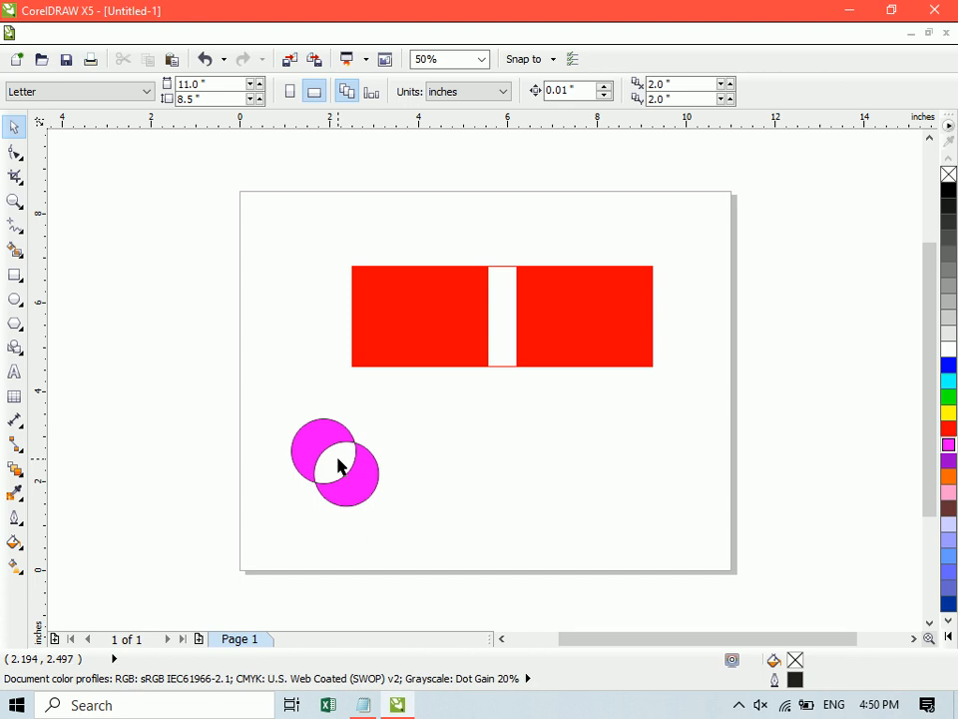
- Delete all objects, and draw a rectangle about 2 by 1.5 inches near the page's top with a copy beside it
key(ctrl+a)
key(Delete)
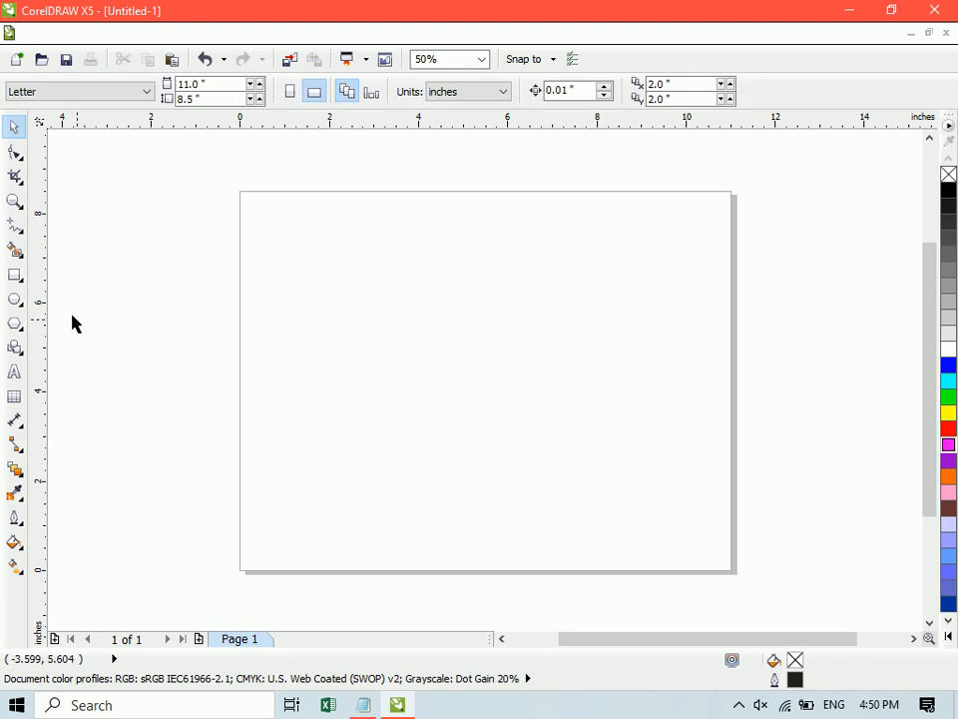
click(14, 275)
drag(298, 225, 440, 266)
key(ctrl+e)
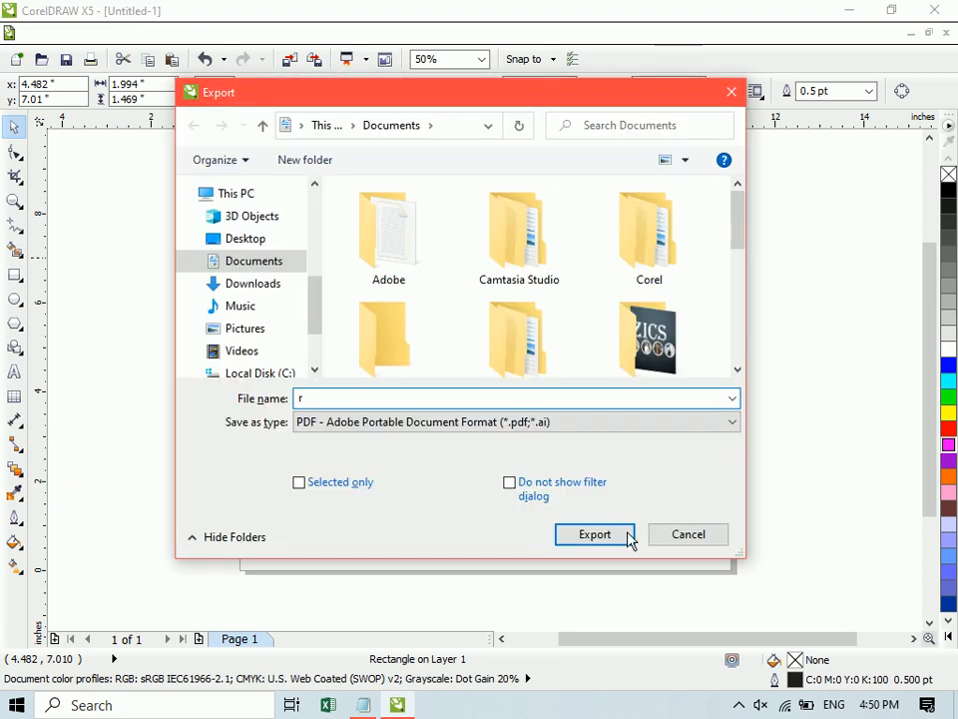
click(675, 536)
key(Escape)
- Place the two rectangles side by side near the page's center and enlarge them together to about 6.4 by 2.2 inches overall
drag(427, 252, 392, 254)
shift+click(317, 270)
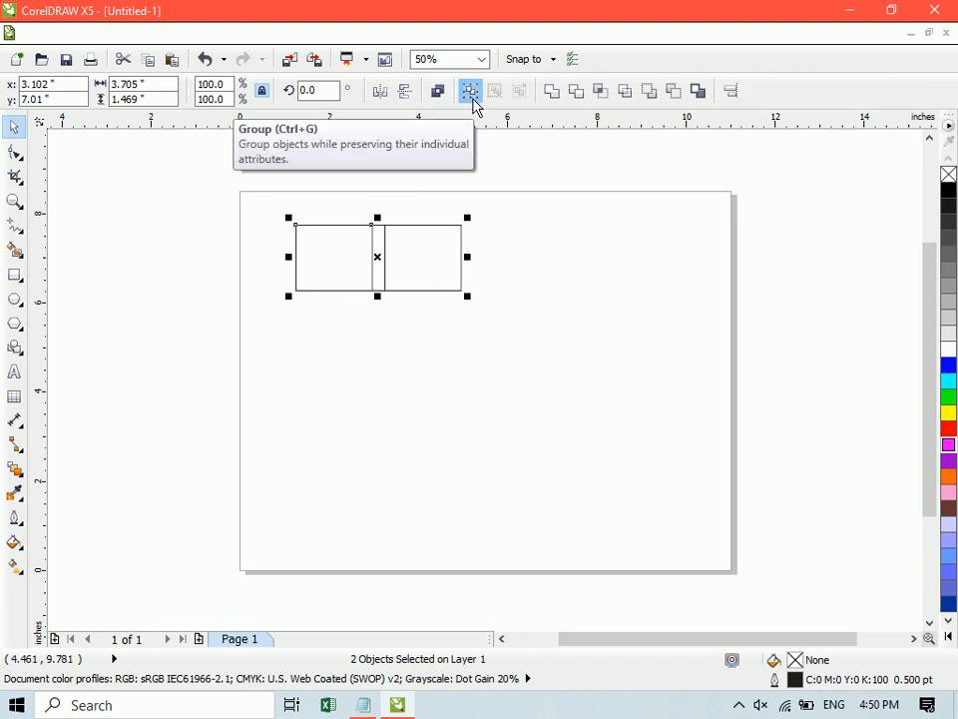
click(520, 370)
drag(435, 263, 486, 325)
shift+click(374, 257)
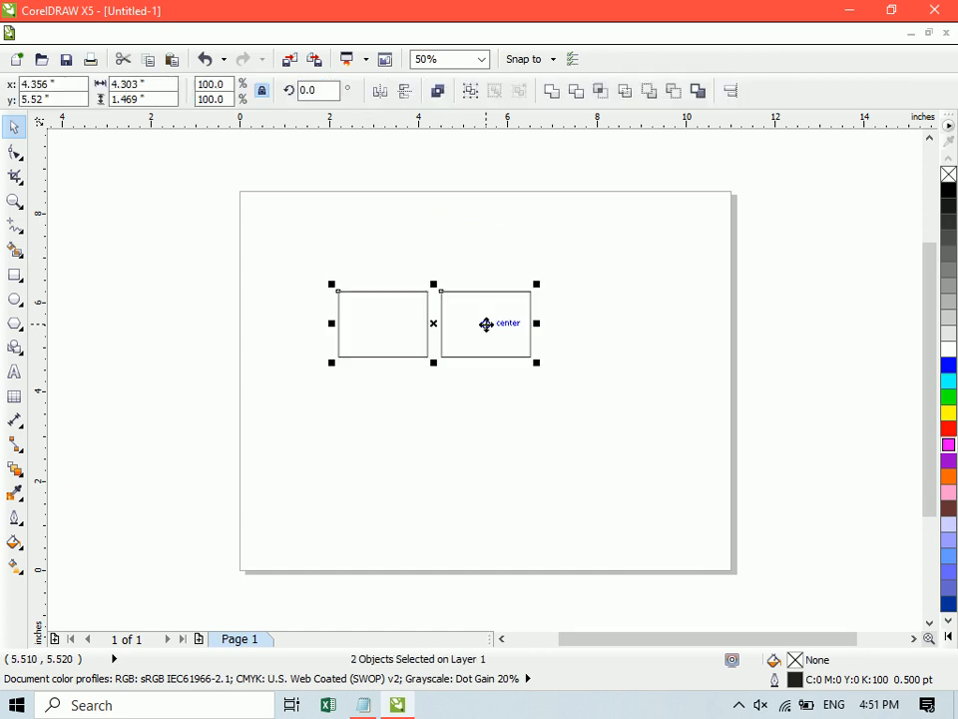
drag(534, 365, 629, 400)
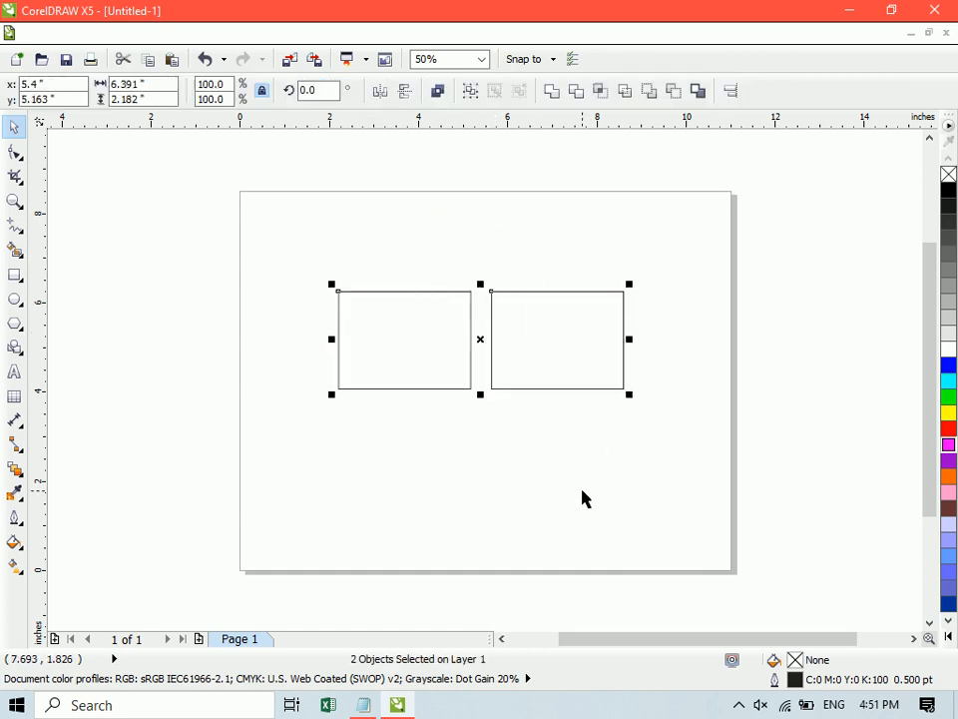
- Group the two rectangles and move the group about 1.4 inches left and 1.2 inches down
click(584, 498)
click(559, 363)
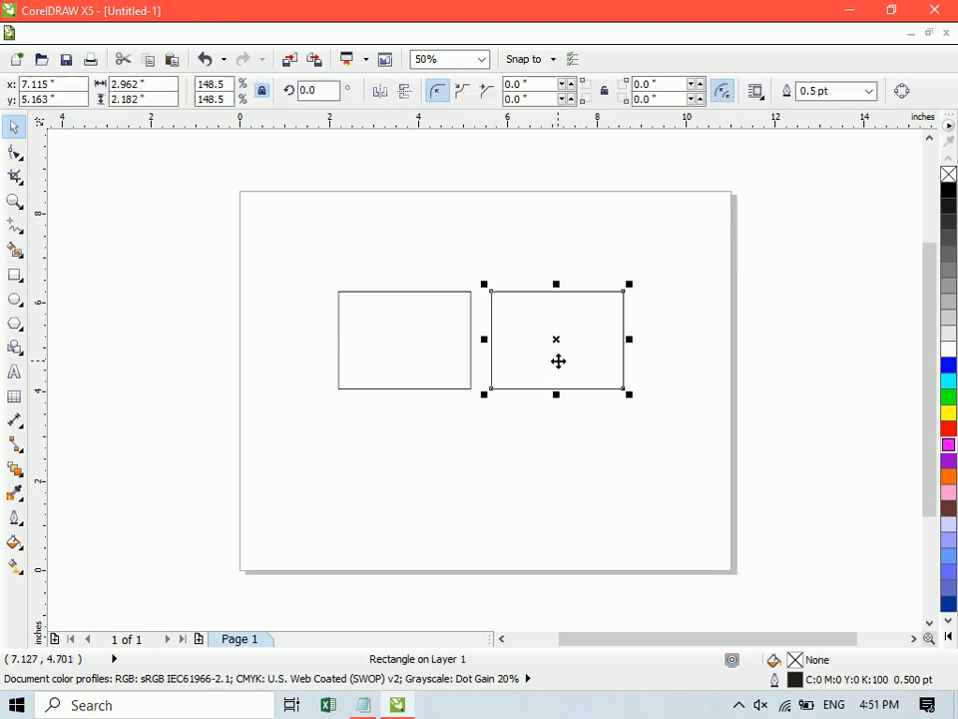
shift+click(396, 342)
click(470, 91)
drag(449, 302, 438, 390)
click(501, 379)
drag(501, 379, 496, 417)
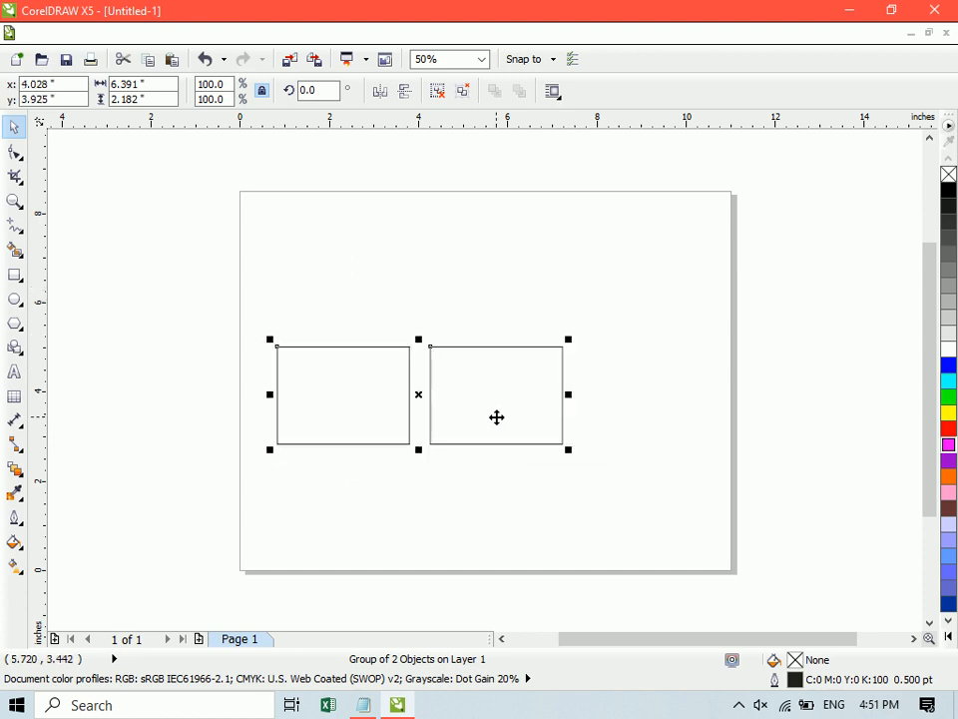
- Ungroup the two rectangles so each can be selected individually
click(444, 101)
click(502, 380)
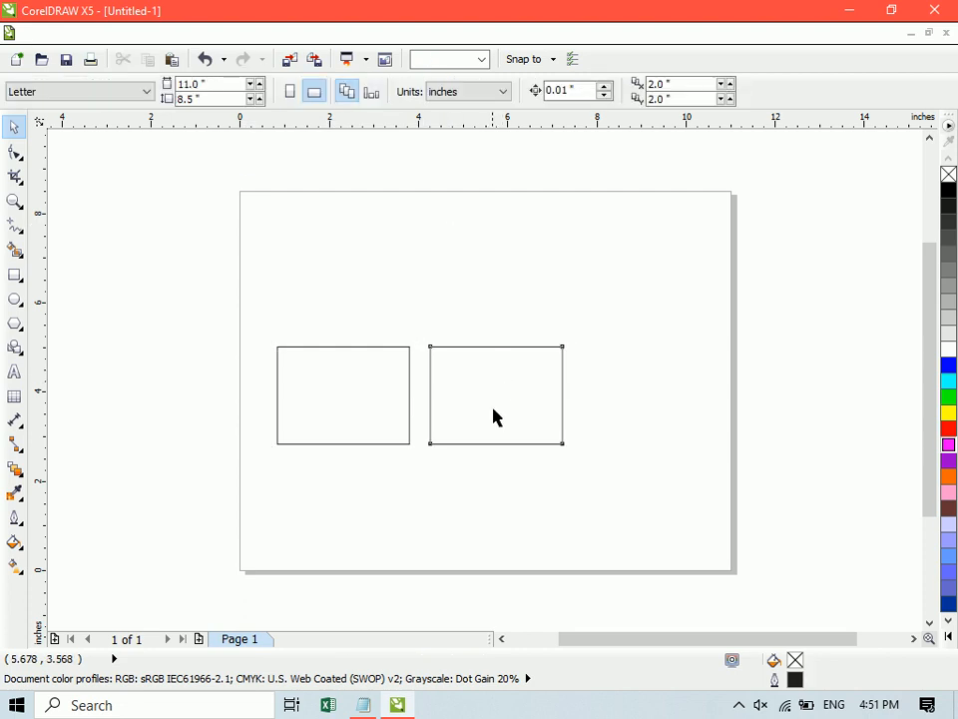
- Try moving the ungrouped rectangles independently toward opposite sides of the page, and undo both moves
drag(496, 421, 612, 326)
drag(402, 385, 364, 242)
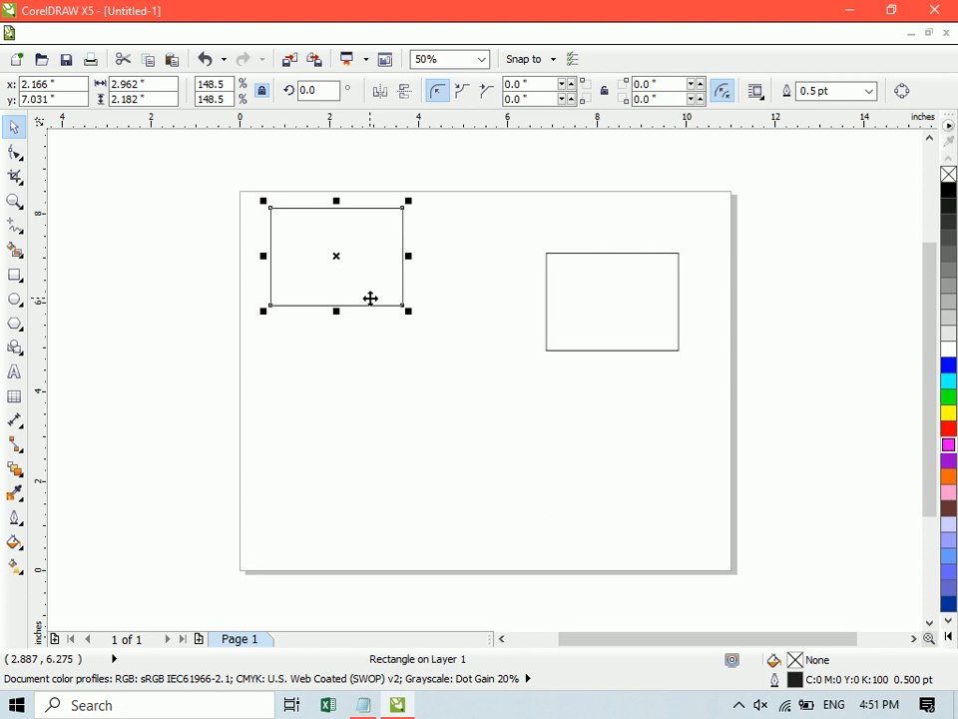
key(ctrl+z)
key(ctrl+z)
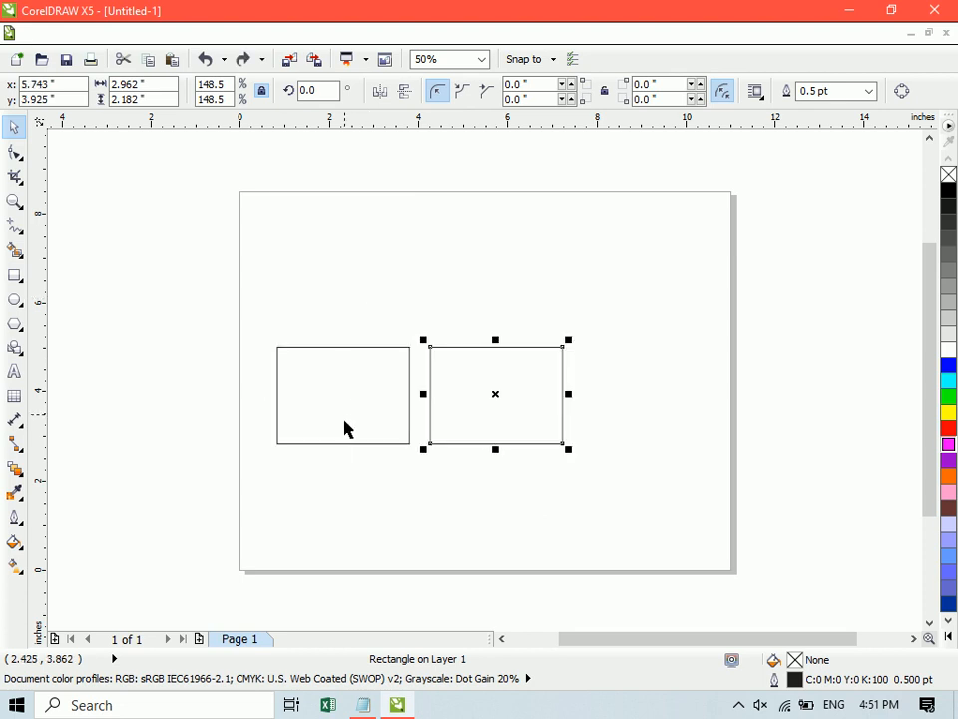
- Move both rectangles together about 0.5 inches left and 3 inches up to the page's upper-left area
shift+click(345, 421)
drag(344, 392, 325, 265)
click(693, 384)
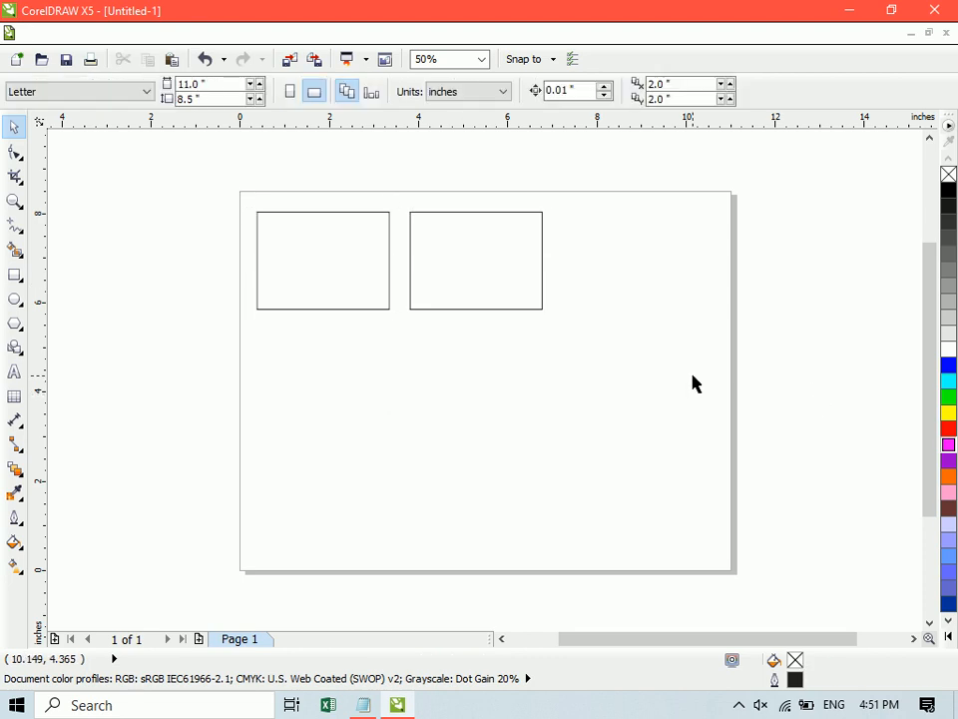
- Group the two rectangles, fill the group magenta, and change its fill to yellow
click(475, 283)
shift+click(336, 271)
click(466, 92)
click(950, 446)
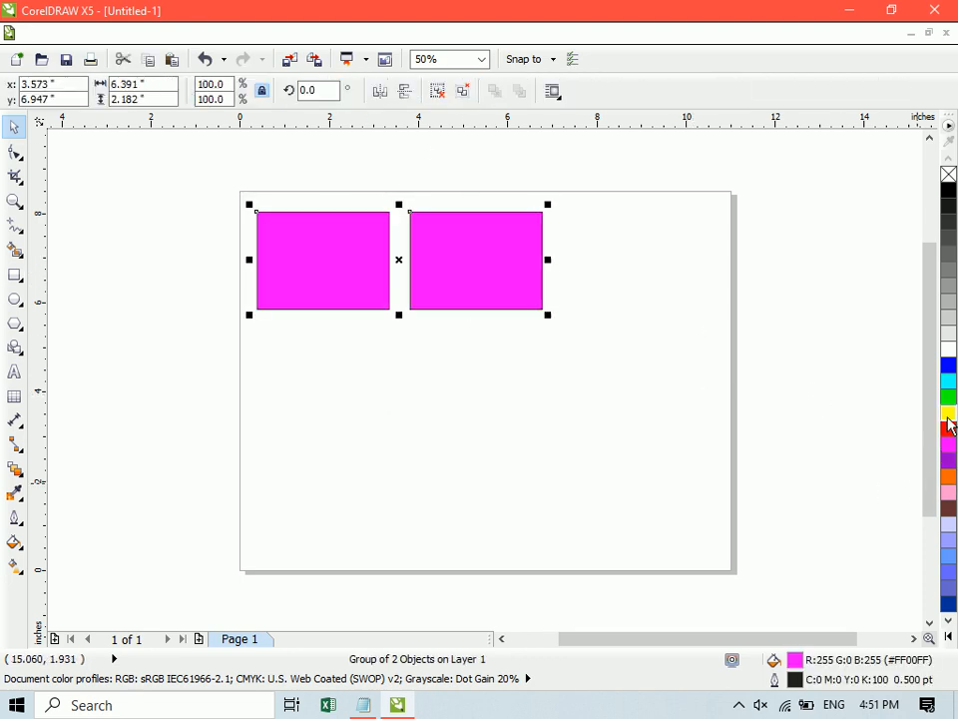
click(949, 414)
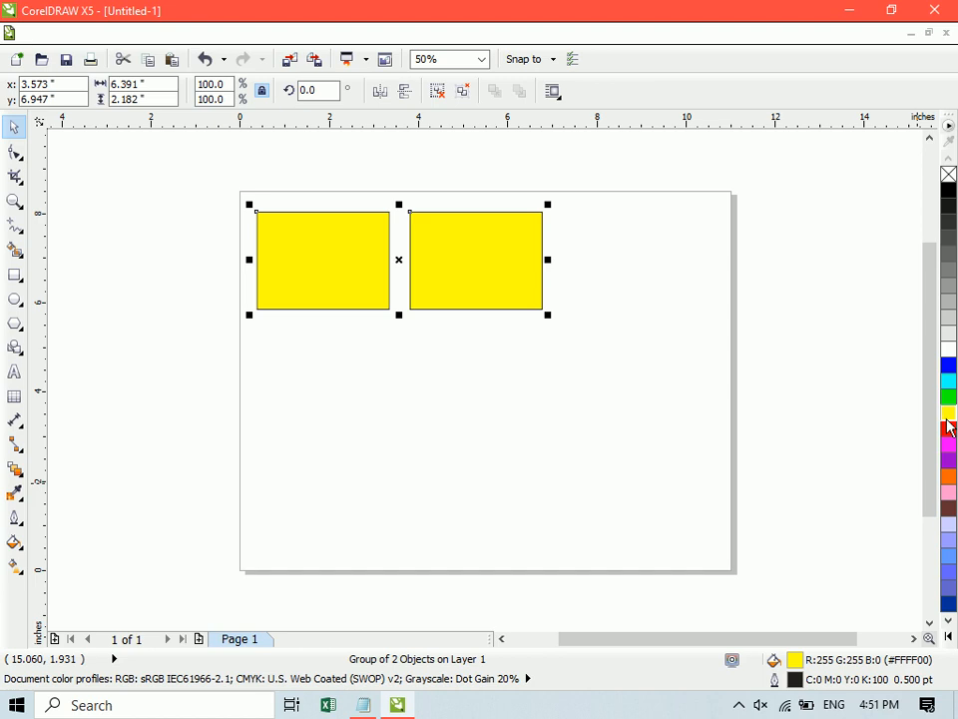
- Ungroup the yellow rectangles and reposition them so the right one overlaps the left one
click(437, 91)
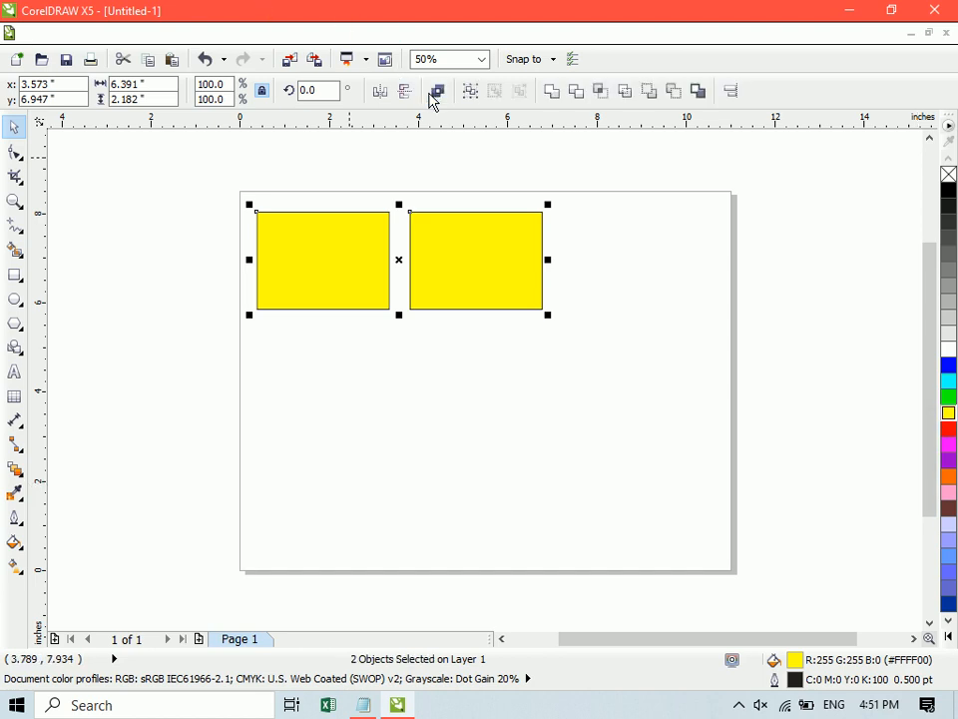
click(599, 299)
drag(490, 290, 462, 316)
- Group the two overlapping rectangles and fill the group orange
shift+click(312, 251)
click(471, 92)
click(947, 481)
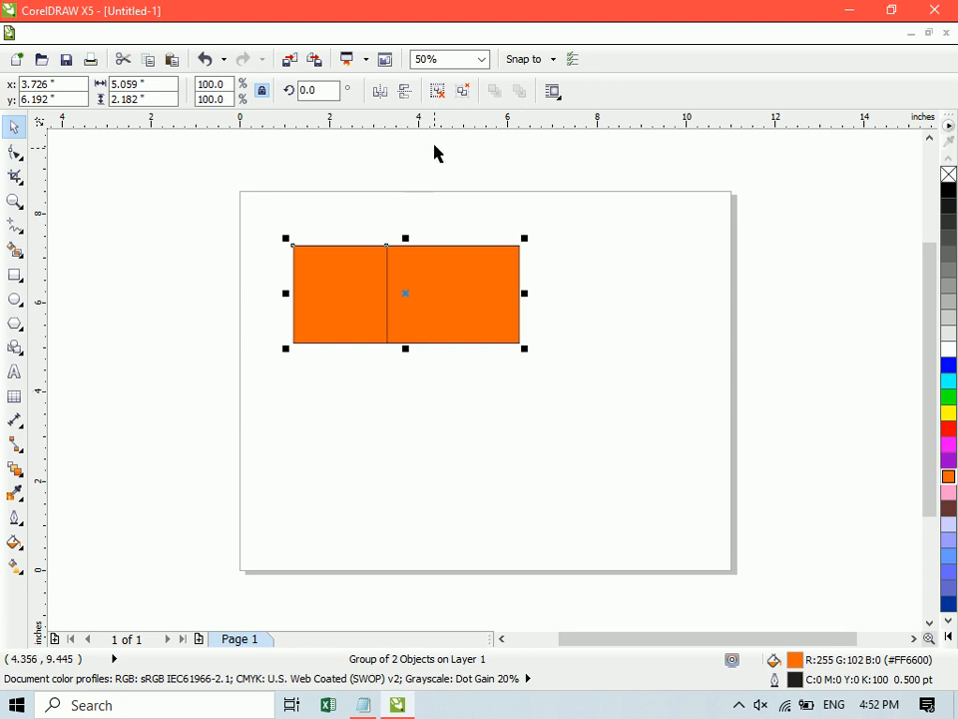
- Ungroup the orange rectangles and move the right one about 1.2 inches right, clear of the left one
click(437, 89)
drag(476, 285, 525, 281)
click(469, 290)
shift+click(408, 269)
click(460, 160)
- Group the two orange rectangles again and move the group about 0.3 inches left and 0.8 inches up
click(468, 287)
click(468, 287)
click(402, 292)
shift+click(479, 289)
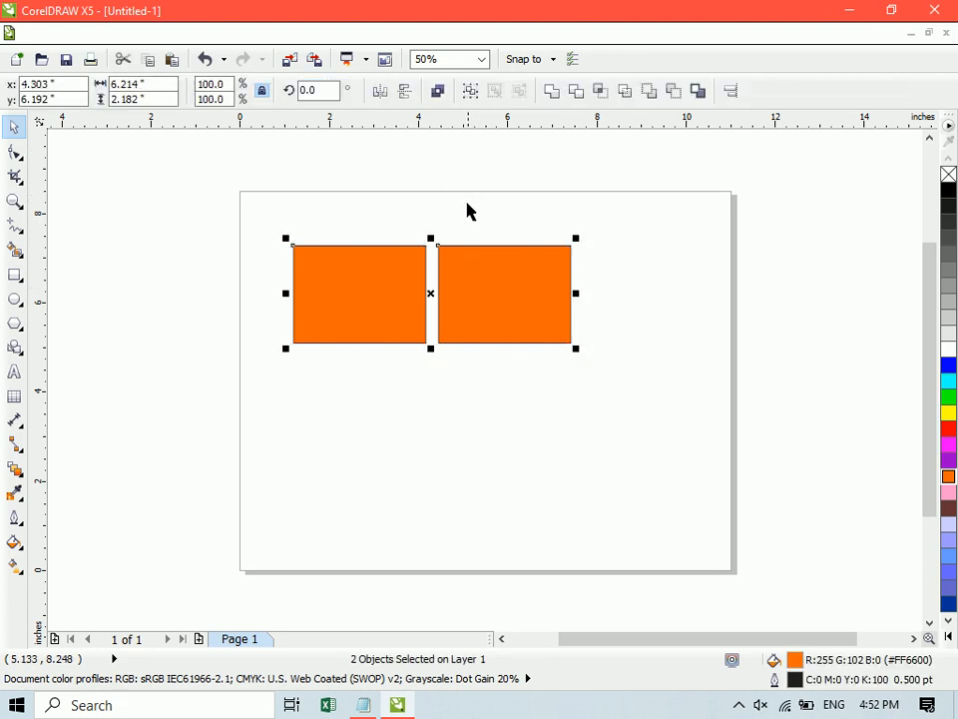
click(470, 91)
click(556, 218)
drag(531, 281, 519, 240)
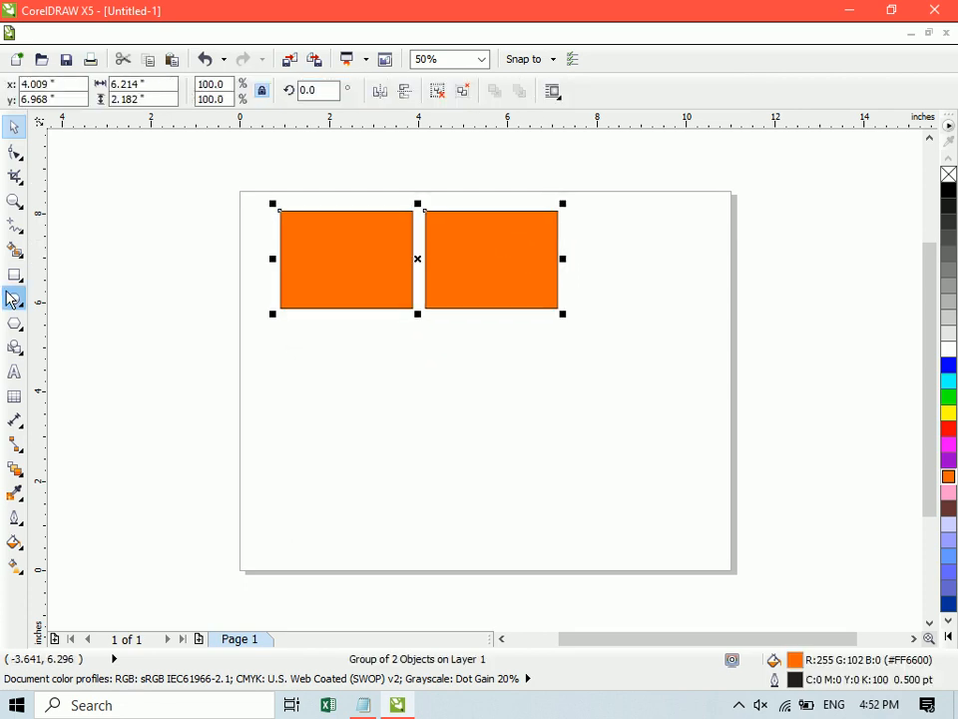
- Draw a rectangle about 1.9 by 2.3 inches beside the orange pair and make its fill and outline cyan
click(15, 274)
drag(570, 209, 655, 309)
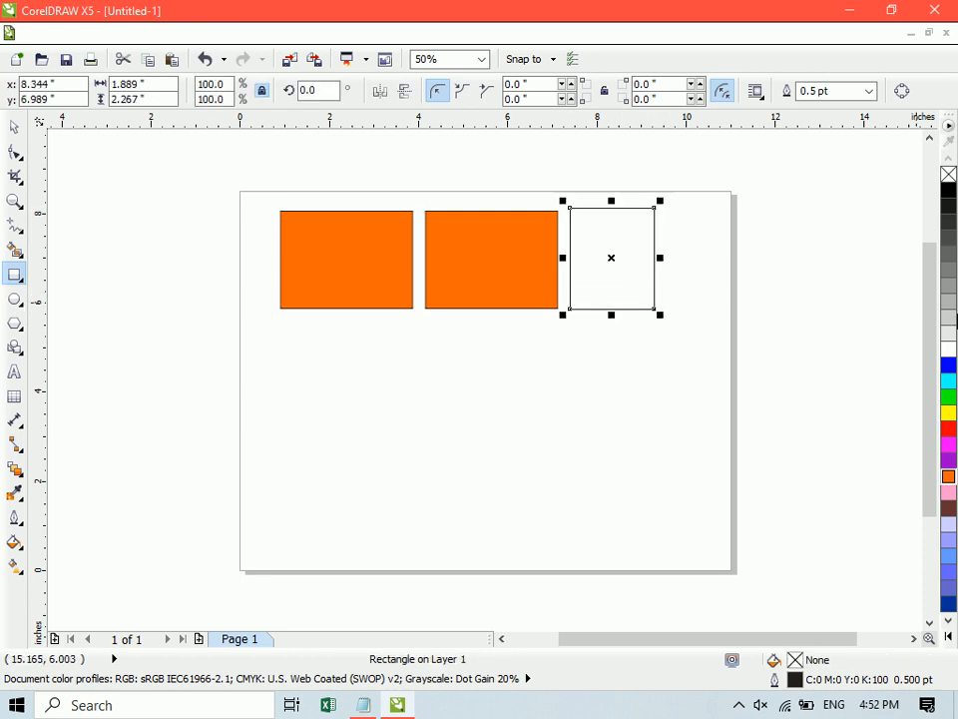
click(948, 380)
key(space)
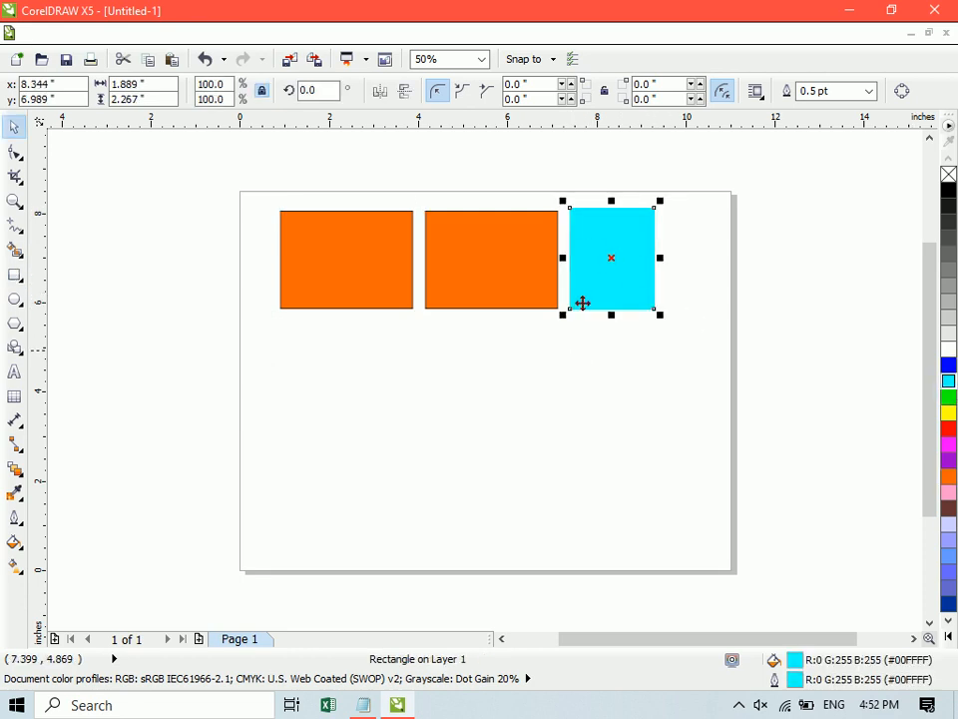
- Align the cyan rectangle's bottom edge with the bottom of the orange group
shift+click(544, 261)
key(b)
key(space)
key(space)
click(572, 400)
- Group the cyan rectangle with the orange group and move the result about 0.3 inches right and 1.9 inches down
click(604, 268)
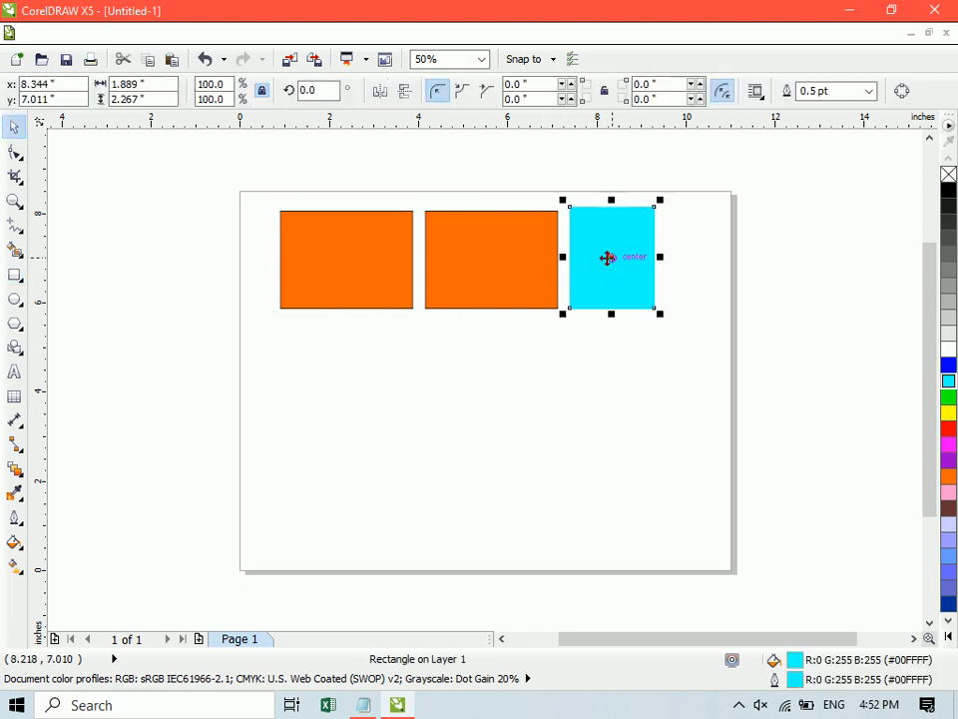
shift+click(478, 259)
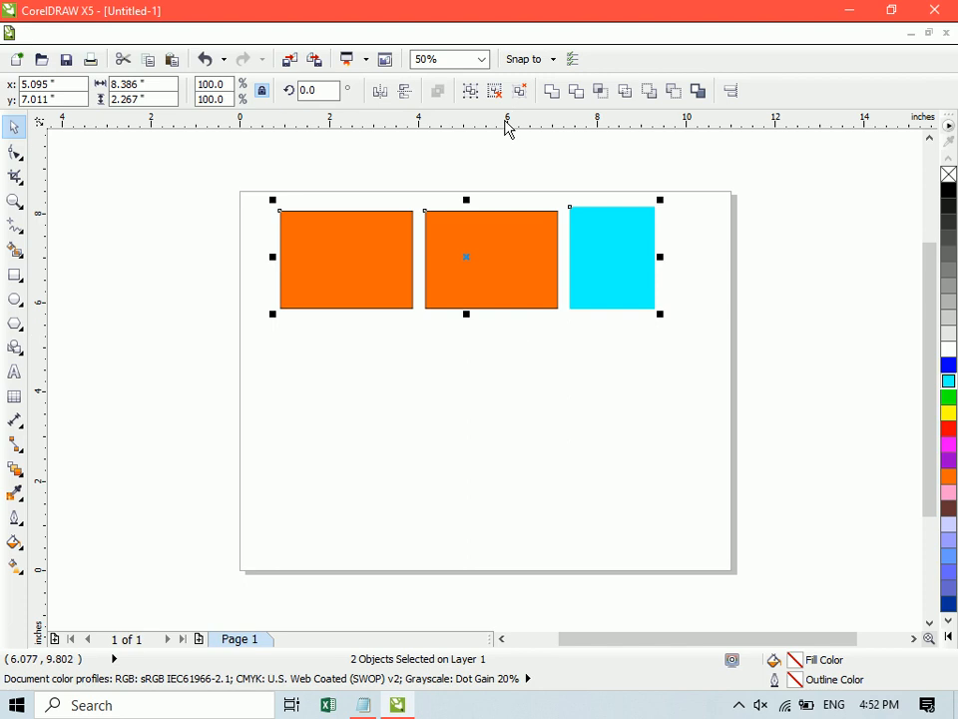
click(469, 91)
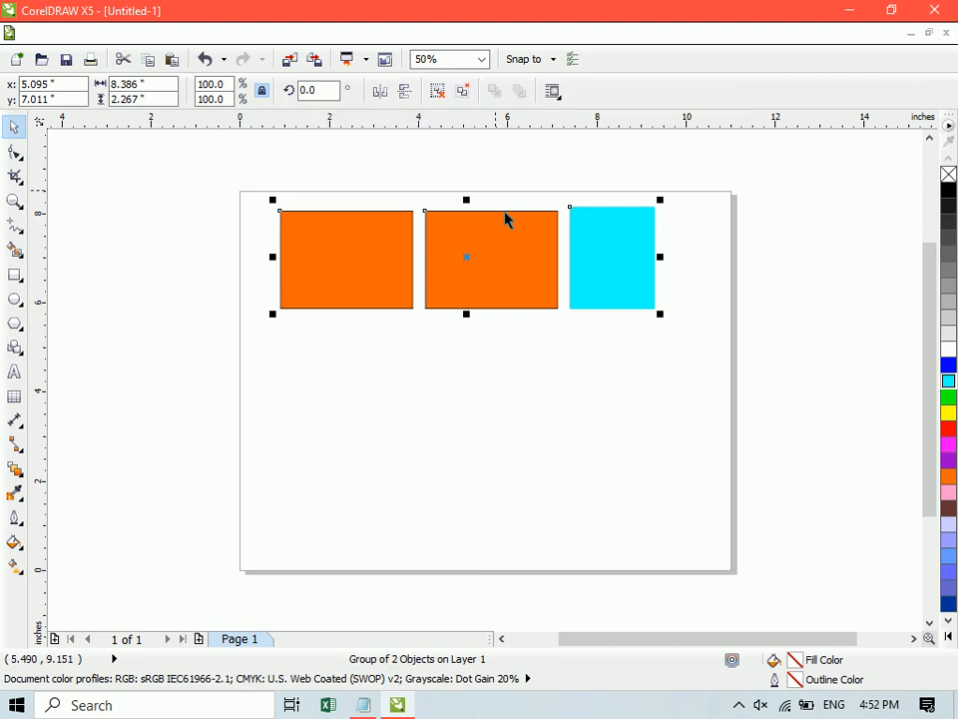
click(569, 406)
drag(513, 291, 527, 371)
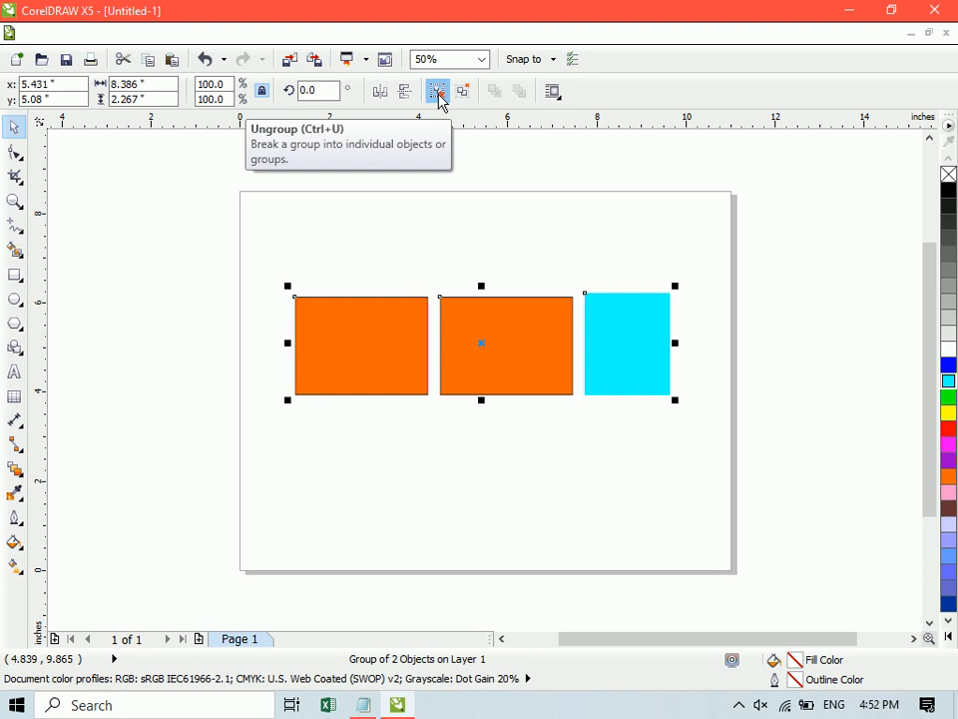
- Ungroup the outer group and move the cyan rectangle about 2 inches up and the orange pair up and to the left
click(438, 92)
click(496, 256)
drag(618, 310, 623, 220)
drag(476, 358, 433, 297)
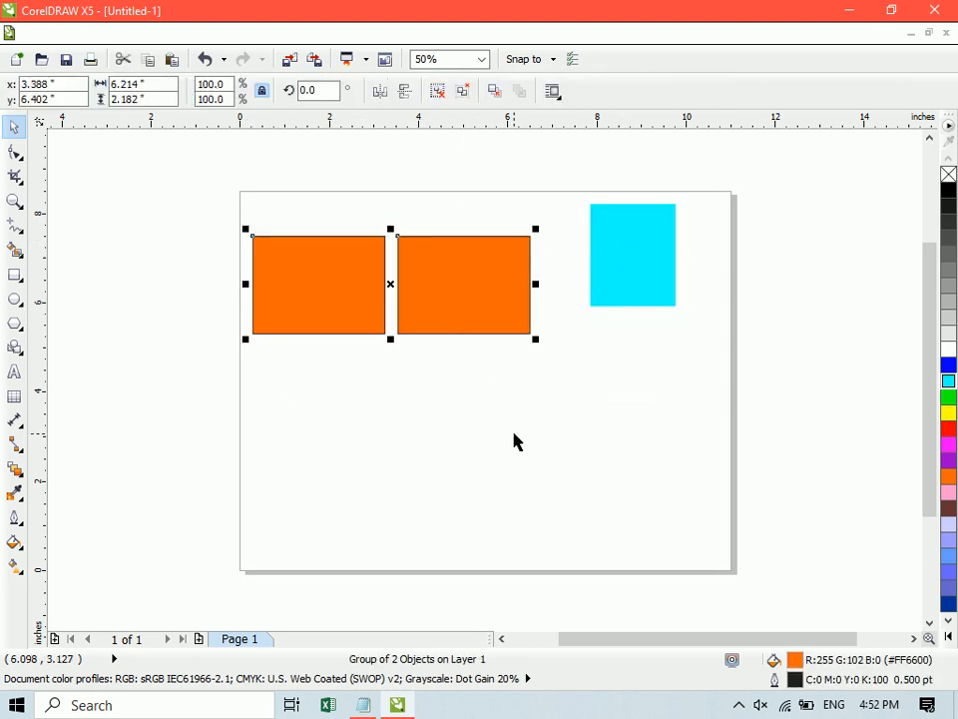
- Undo the cyan and orange moves and the ungrouping of the outer group
key(ctrl+z)
key(ctrl+z)
key(ctrl+z)
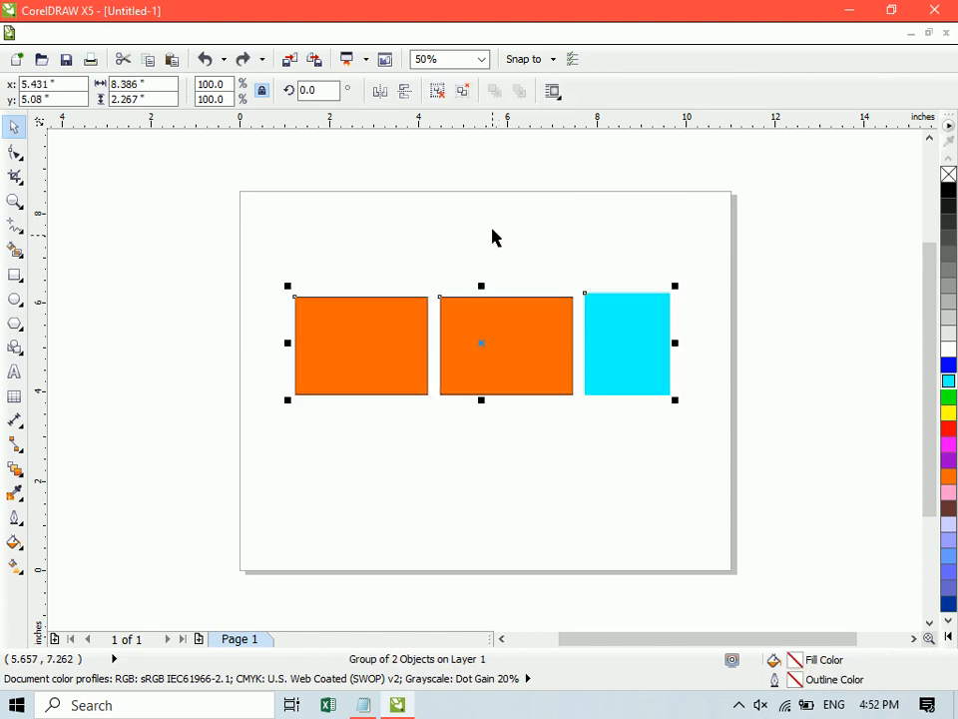
- Ungroup all nested groups at once and move each of the three rectangles upward separately
click(463, 91)
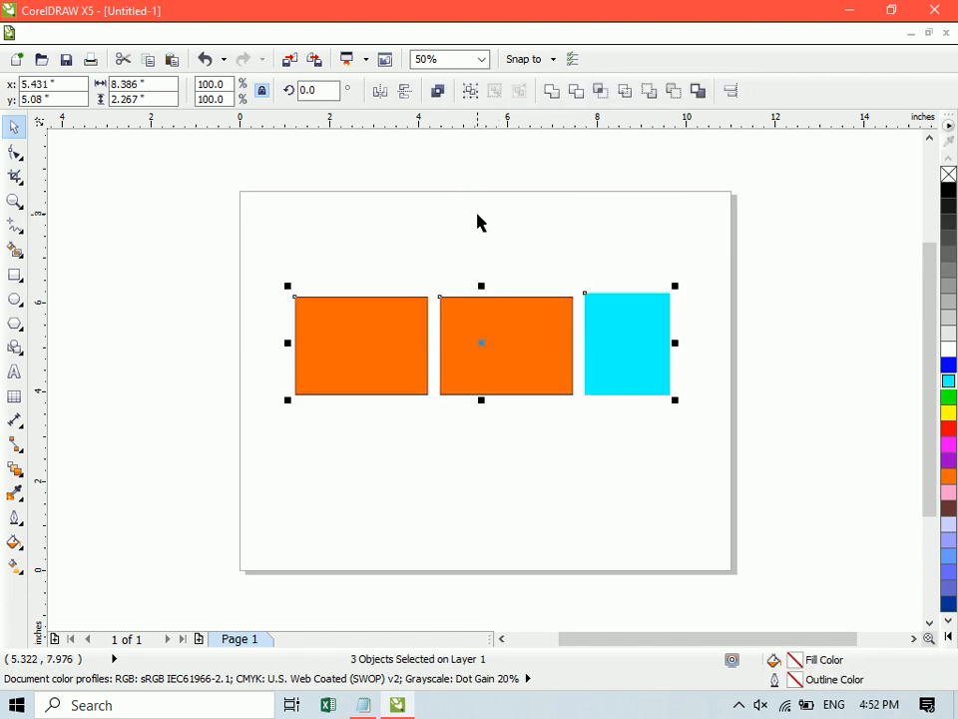
click(532, 263)
drag(599, 300, 599, 225)
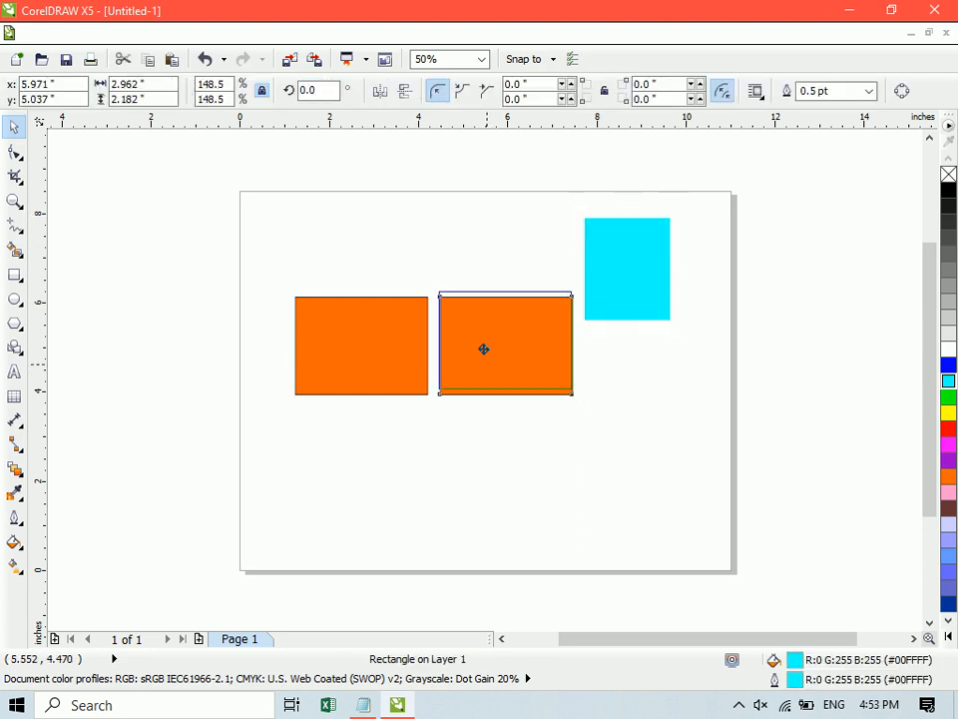
drag(490, 378, 473, 269)
drag(397, 340, 371, 227)
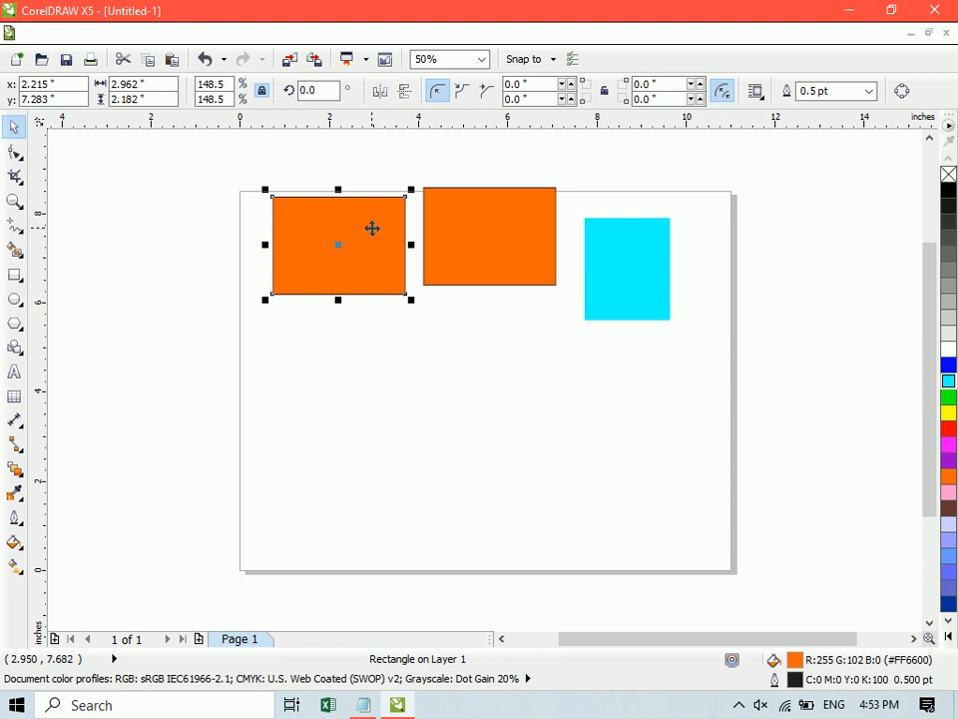
- Undo the three separate rectangle moves and the full ungrouping
key(ctrl+z)
key(ctrl+z)
key(ctrl+z)
key(ctrl+z)
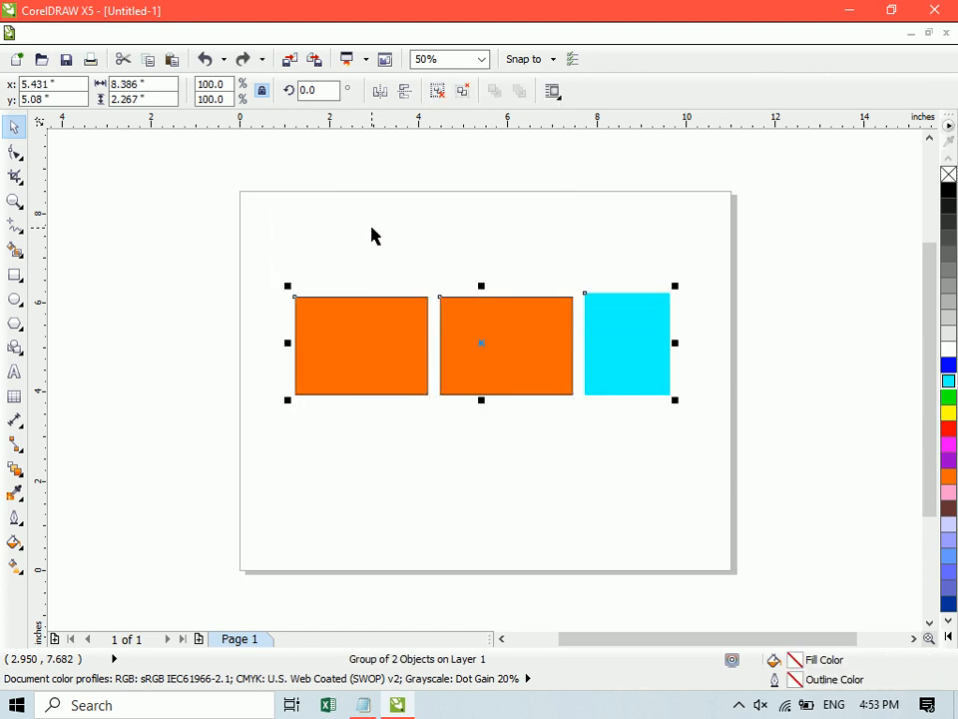
- Try Ungroup All on the nested group and undo it
click(449, 273)
click(462, 316)
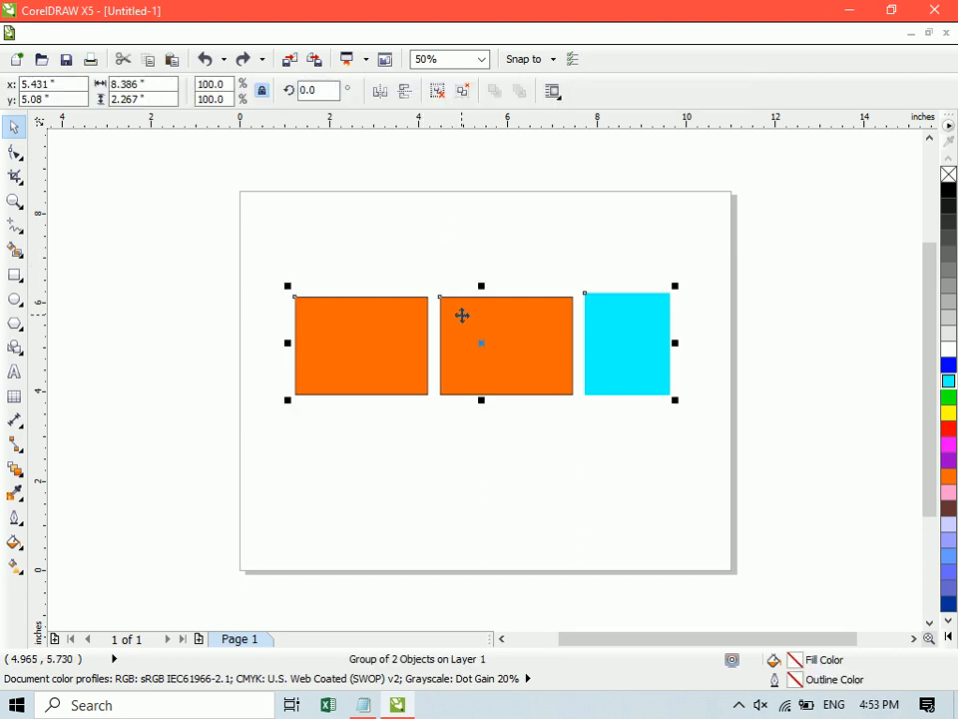
click(466, 95)
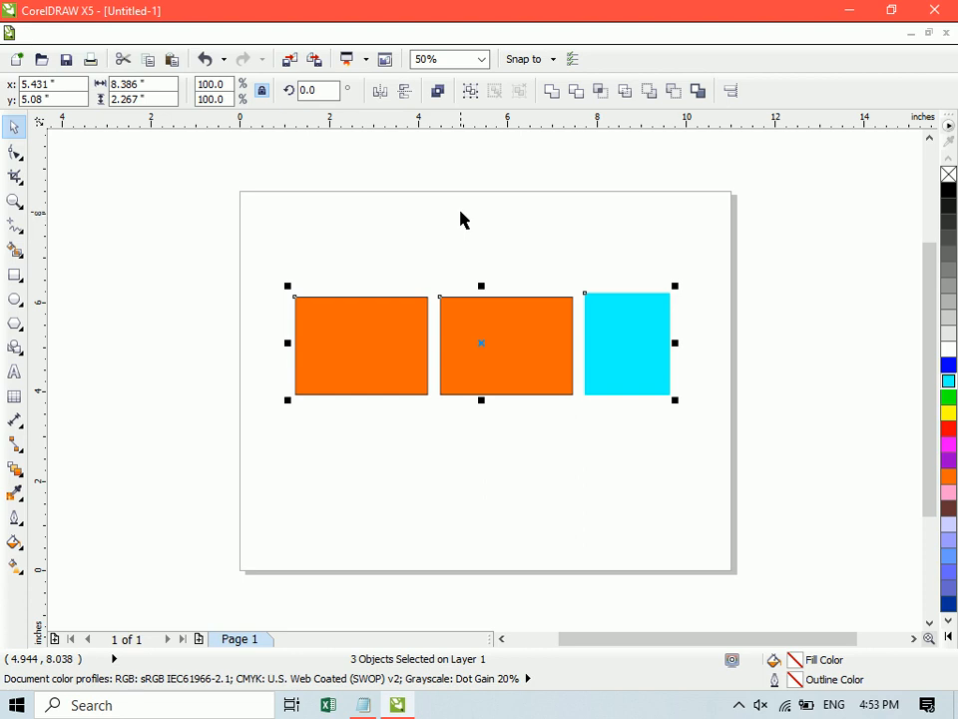
key(ctrl+z)
- Ungroup one level only, moving the cyan rectangle up and right and the orange pair about 0.8 inches left and 1.4 inches up
click(434, 96)
click(474, 238)
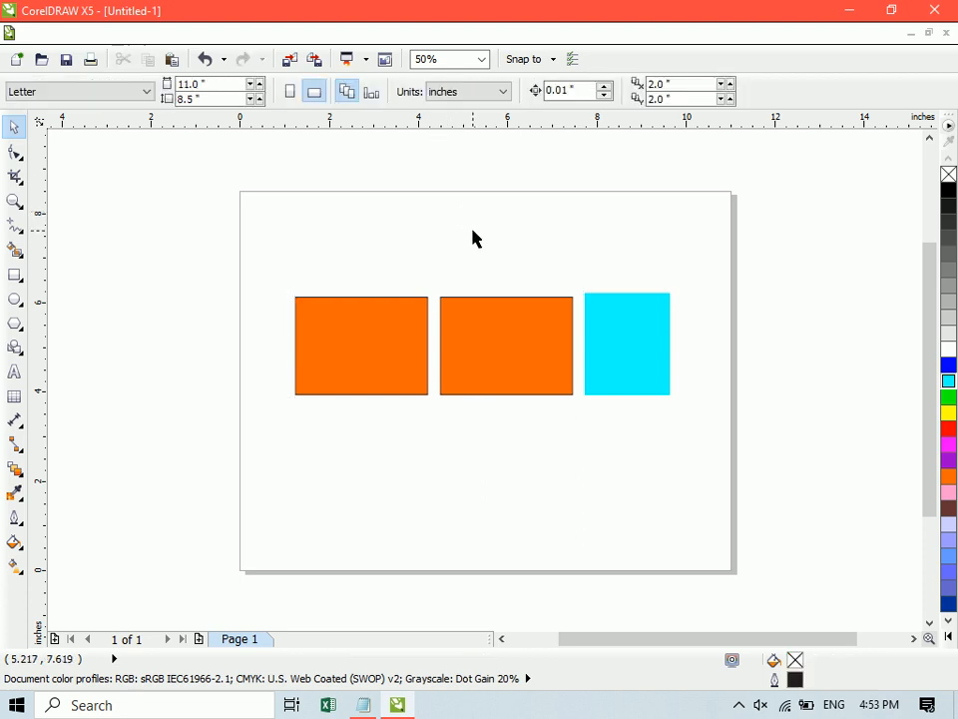
drag(607, 322, 636, 268)
drag(496, 372, 455, 298)
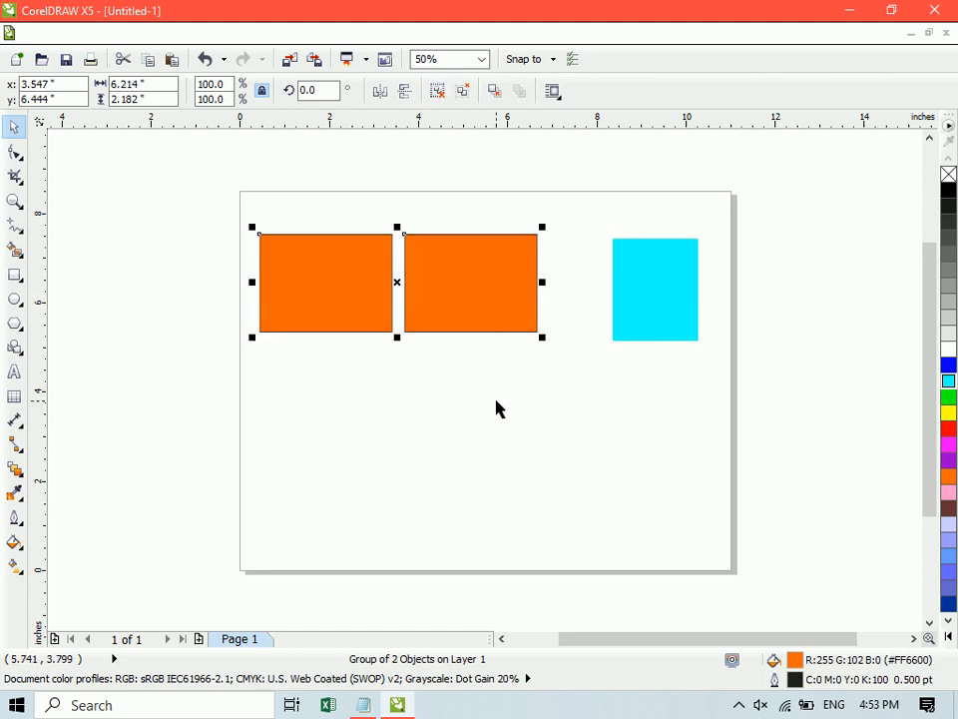
- Undo the last two moves and the one-level ungrouping
key(ctrl+z)
key(ctrl+z)
key(ctrl+z)
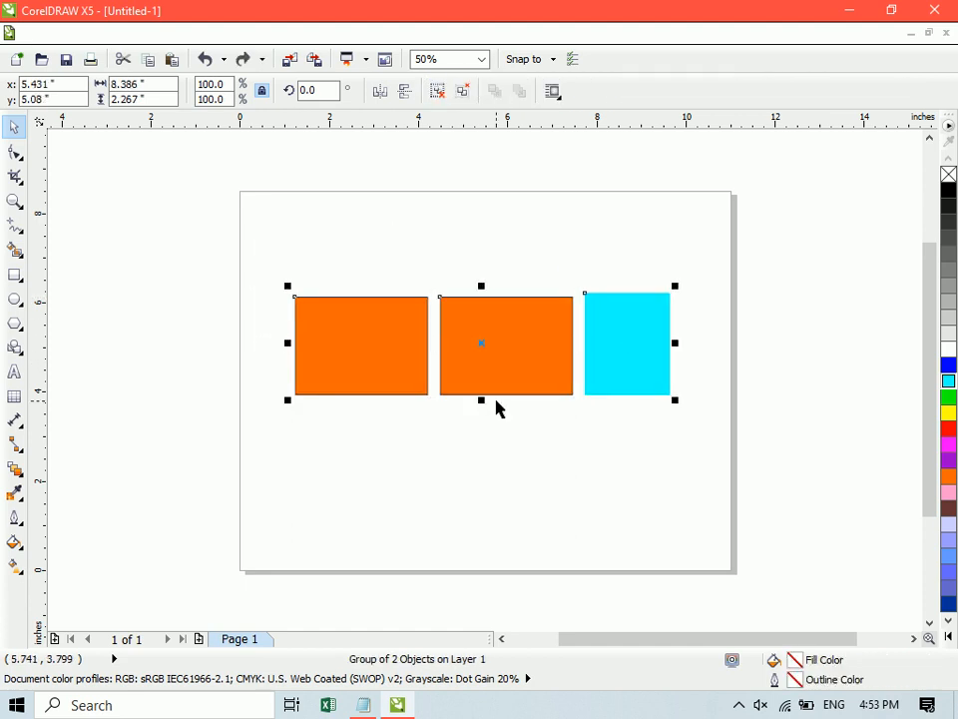
- Ungroup the outer group again, try moving the cyan rectangle and the orange pair upward, and undo both moves
key(ctrl+u)
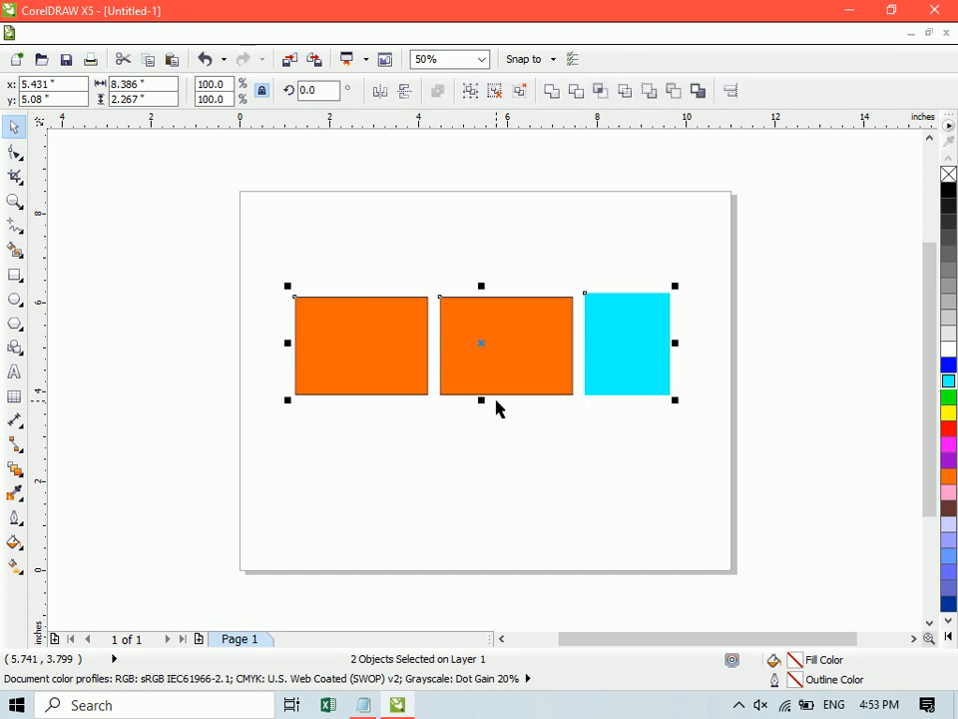
click(507, 257)
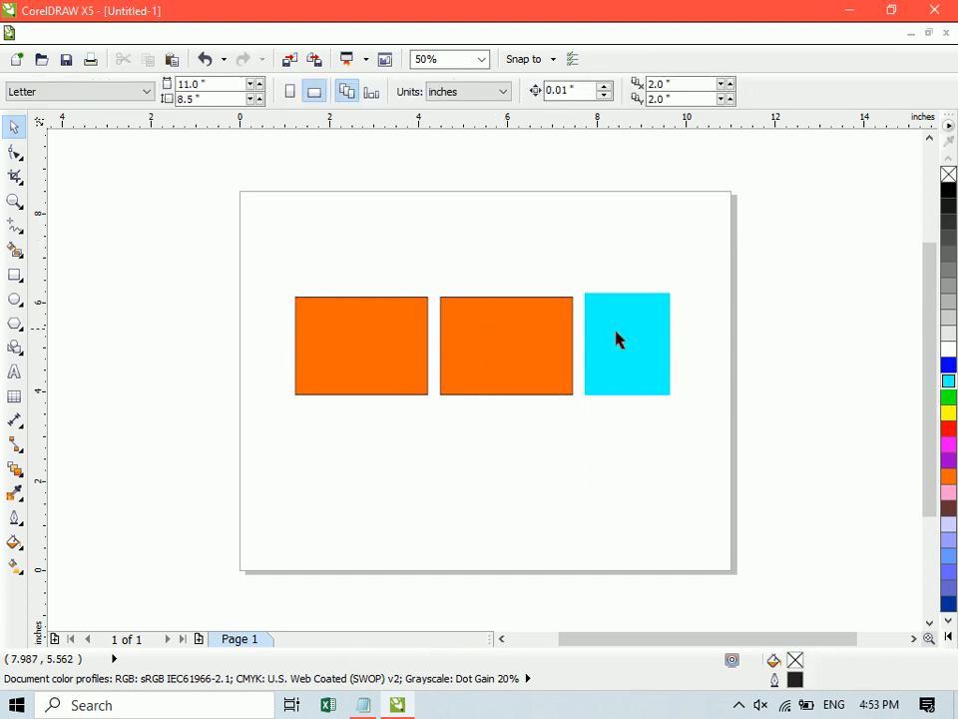
drag(582, 316, 572, 267)
click(532, 371)
click(412, 304)
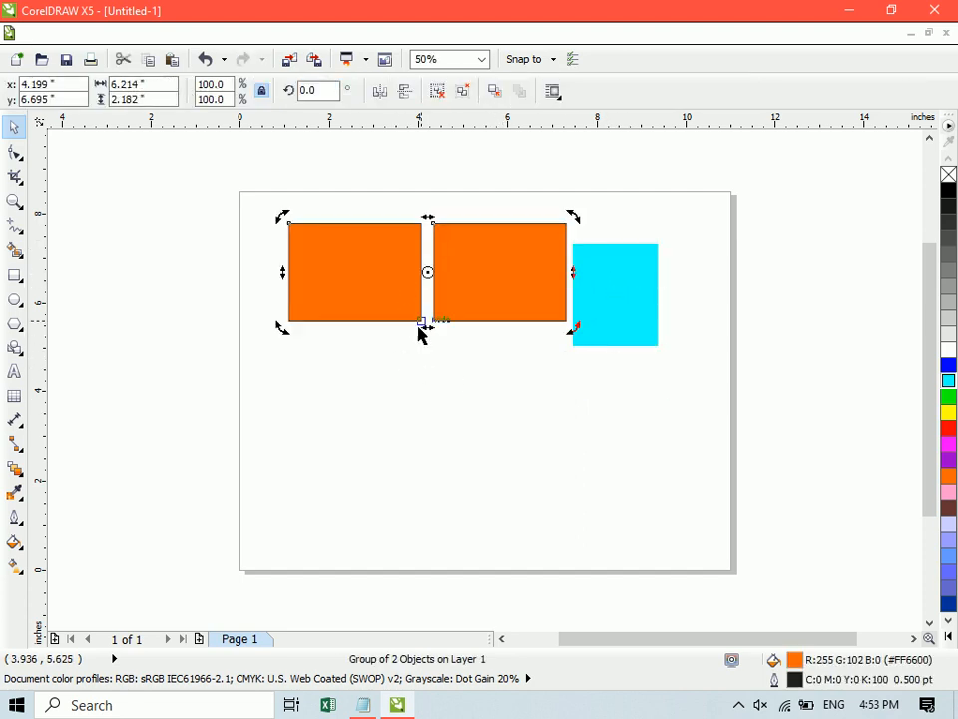
key(ctrl+z)
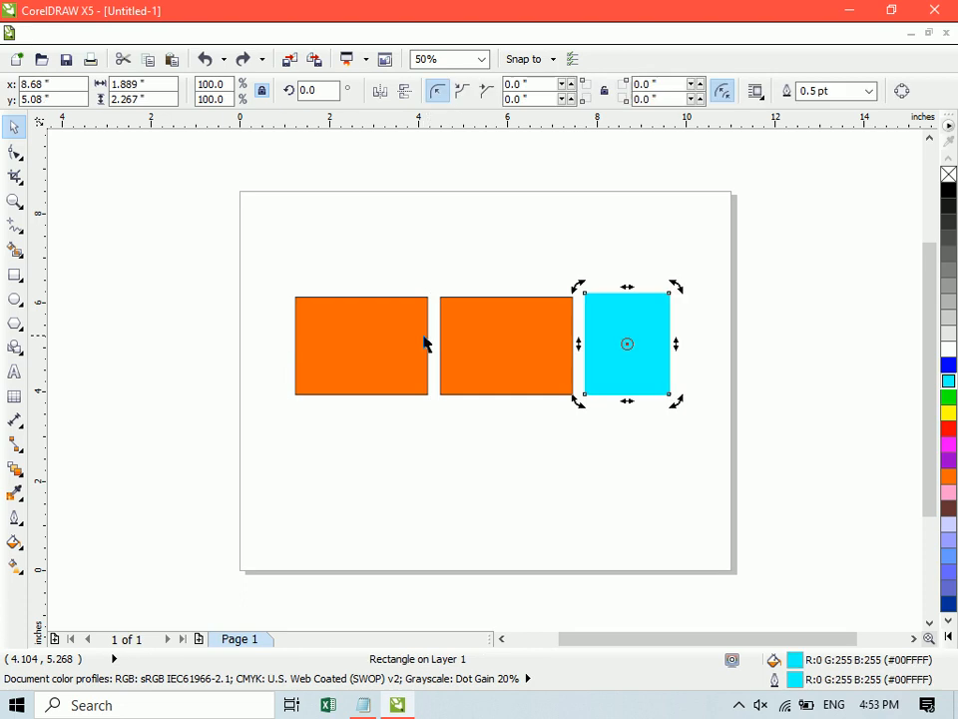
shift+click(500, 349)
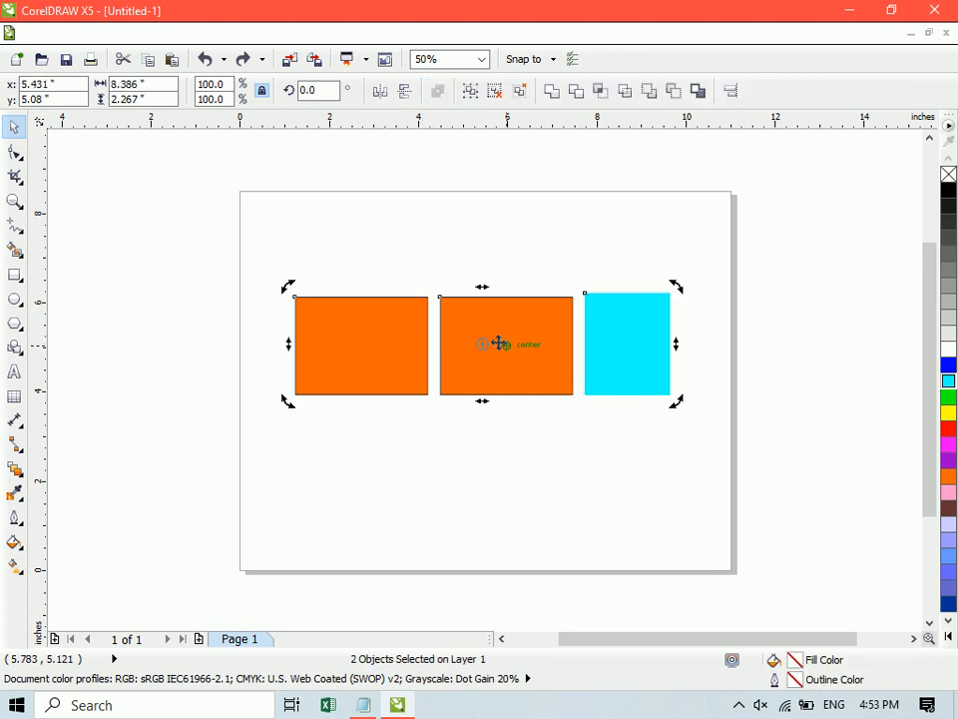
- Regroup the cyan rectangle with the orange pair and move the group about 0.7 inches right and 2 inches down
key(ctrl+g)
drag(496, 342, 548, 437)
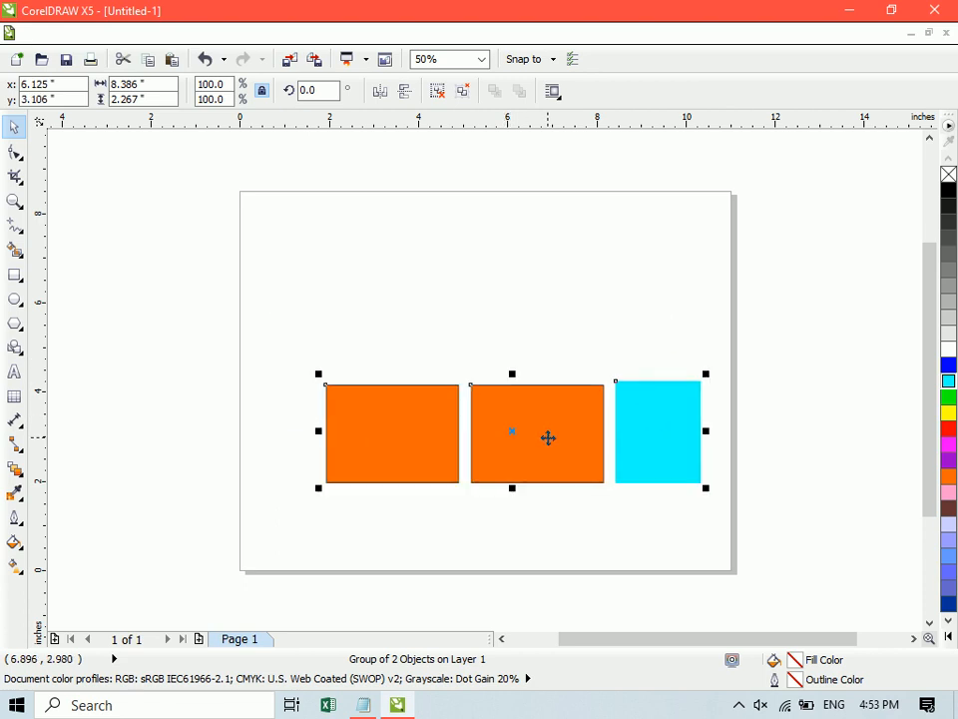
- Ungroup all the rectangles and move the two orange ones upward so the right one overlaps the left one's lower-right corner
click(463, 92)
click(502, 249)
drag(548, 386, 537, 236)
drag(391, 456, 329, 305)
drag(481, 310, 387, 359)
- Delete the two overlapping orange rectangles and the cyan rectangle
shift+click(351, 274)
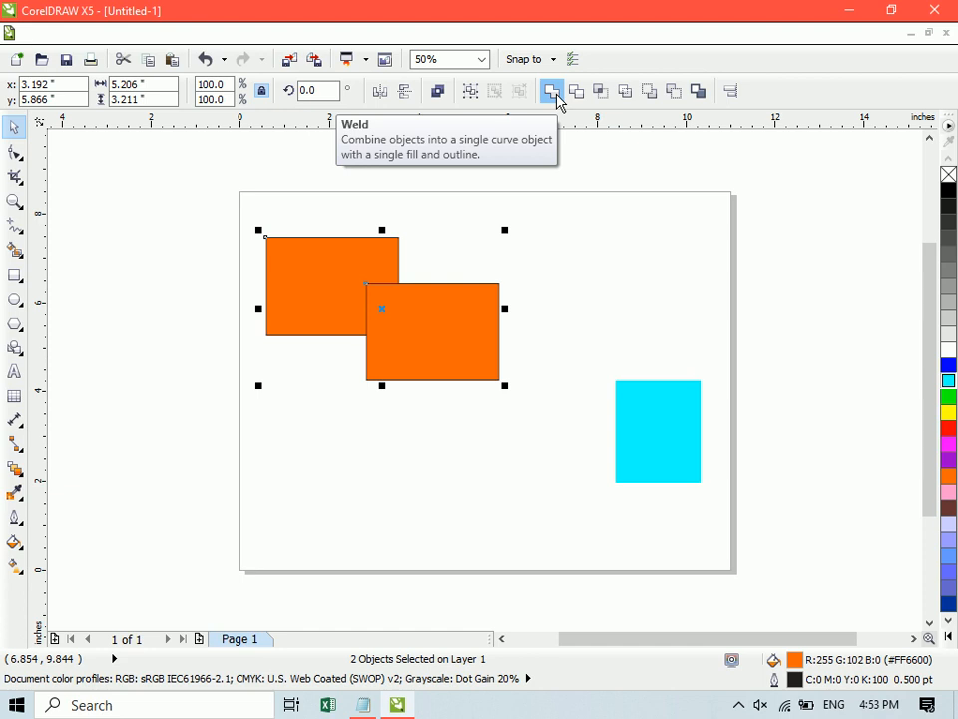
click(416, 385)
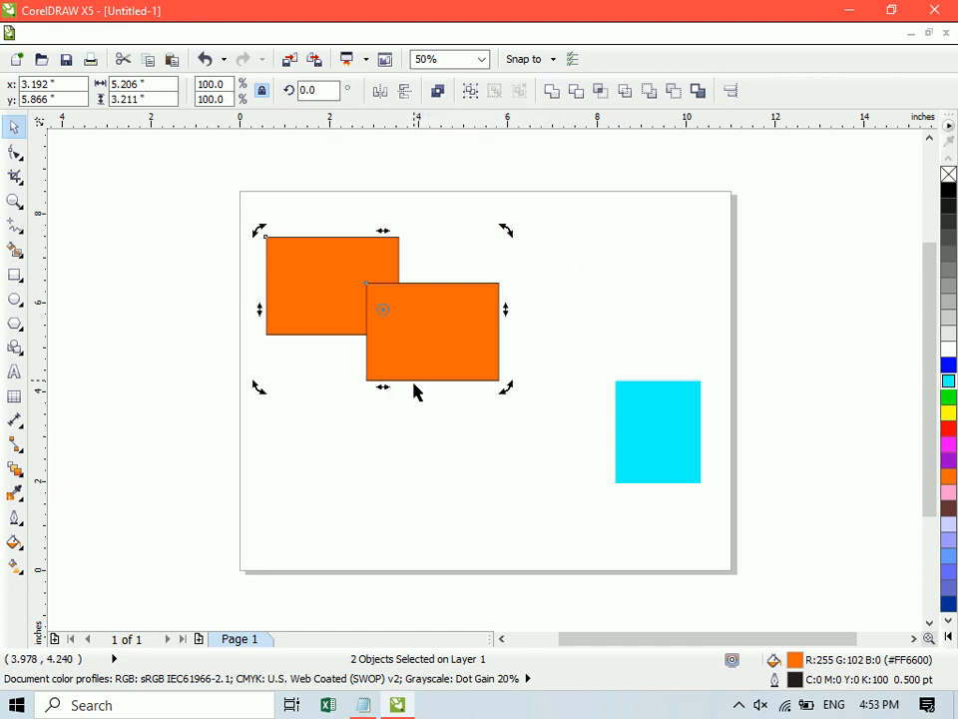
key(Delete)
click(656, 448)
key(Delete)
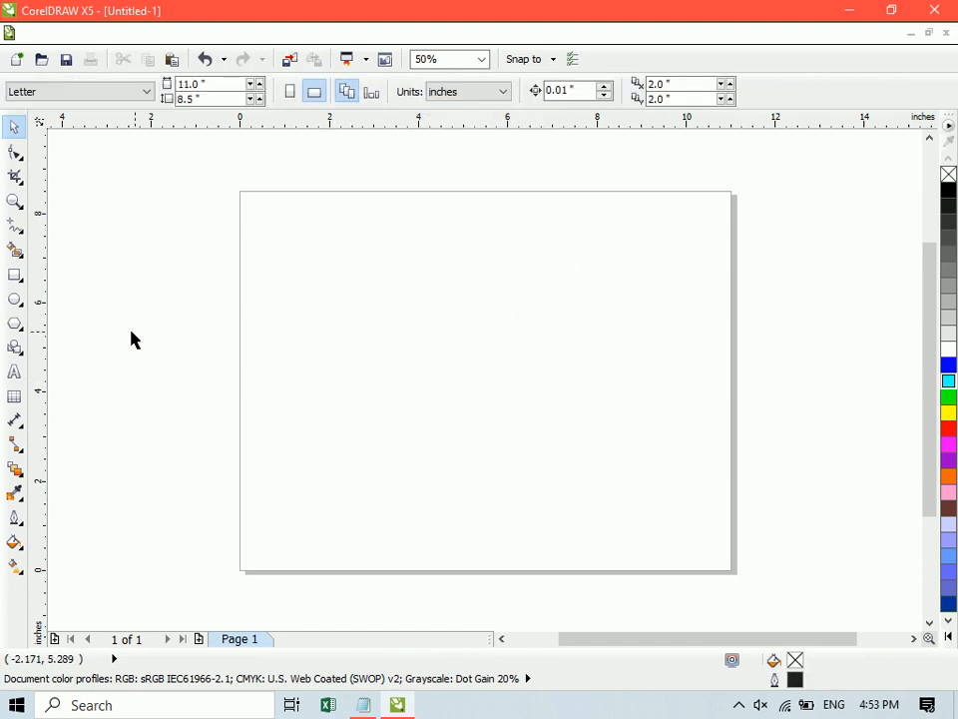
- Draw a rectangle about 4.0 by 3.3 inches and place a small one, about 0.8 by 0.7 inches, over its upper-left corner
click(15, 276)
drag(417, 277, 597, 425)
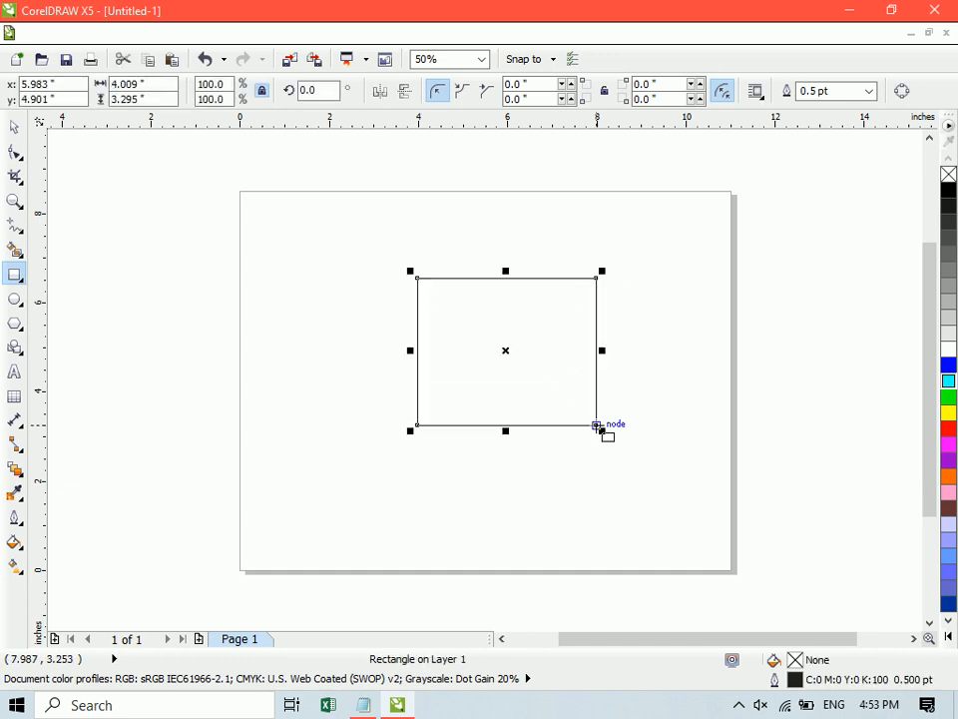
mouse_move(417, 277)
mouse_down()
mouse_move(466, 320)
mouse_move(424, 285)
mouse_up()
click(344, 267)
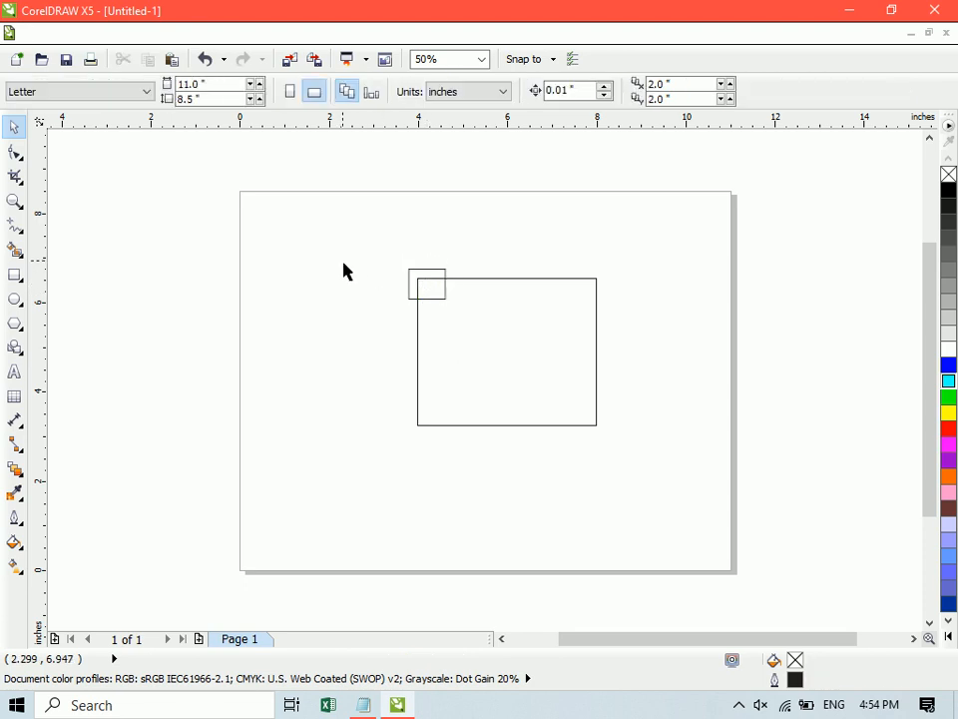
- Weld the small corner rectangle and the large rectangle into a single shape
click(430, 277)
shift+click(496, 285)
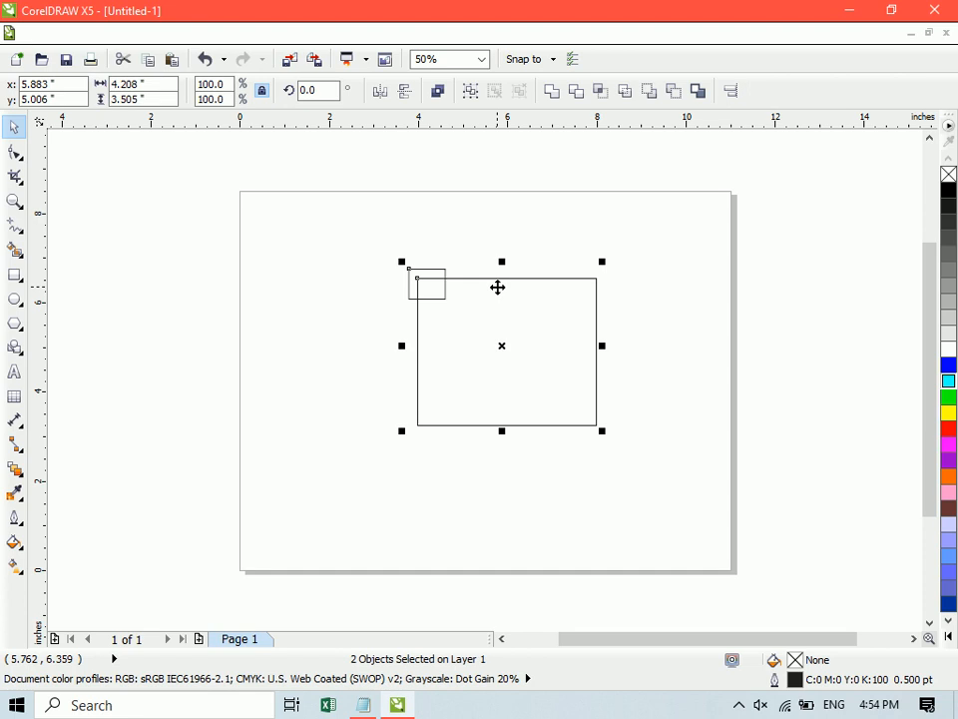
click(554, 96)
click(300, 351)
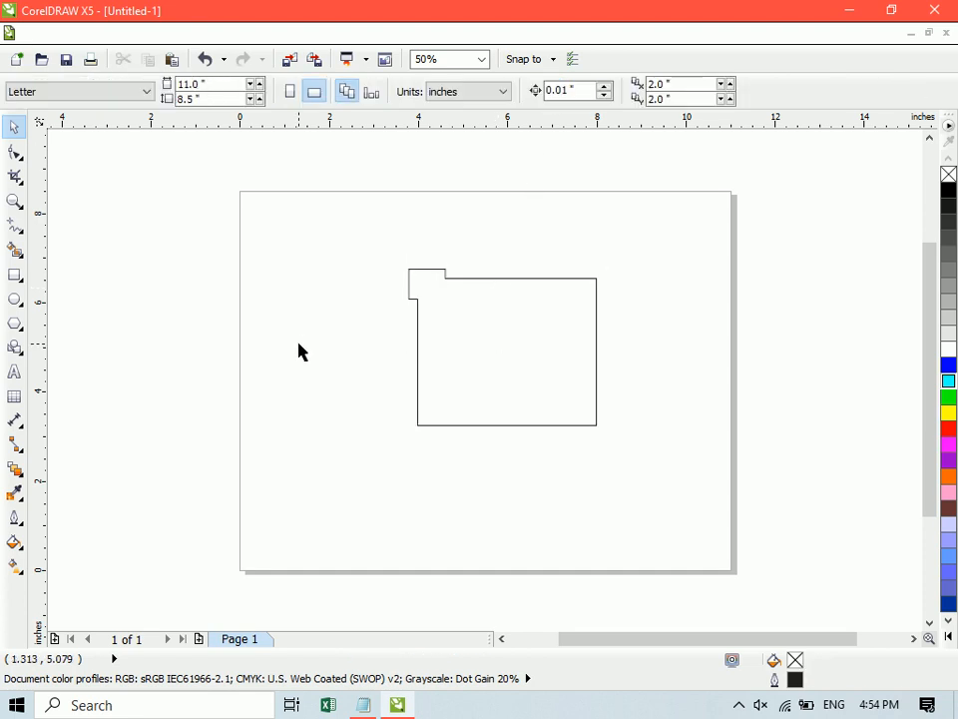
- Fill the welded shape with yellow
click(410, 299)
click(948, 413)
click(680, 356)
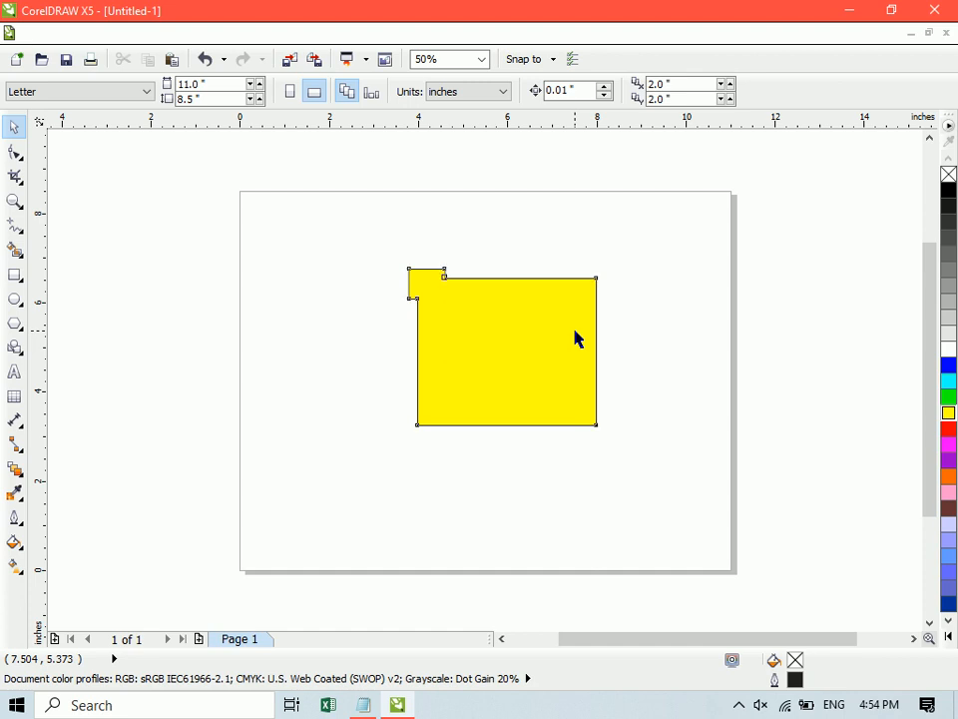
- Undo the yellow fill and the weld
key(ctrl+z)
key(ctrl+z)
click(245, 242)
- Duplicate the small corner rectangle onto the large rectangle's upper-right corner, level with the original
drag(409, 270, 571, 270)
shift+click(439, 289)
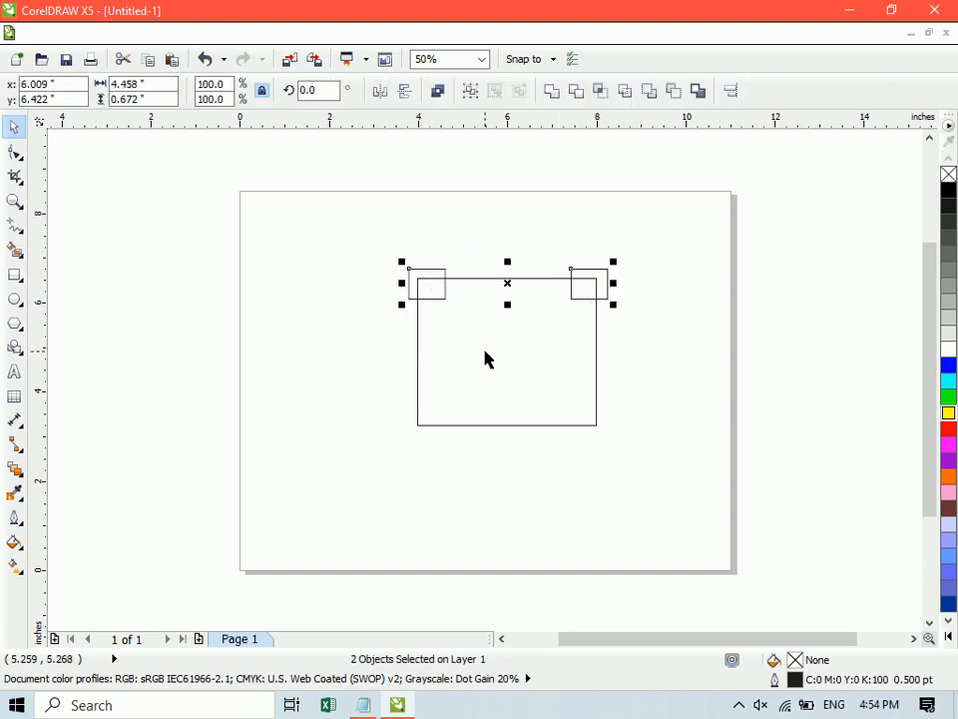
click(384, 255)
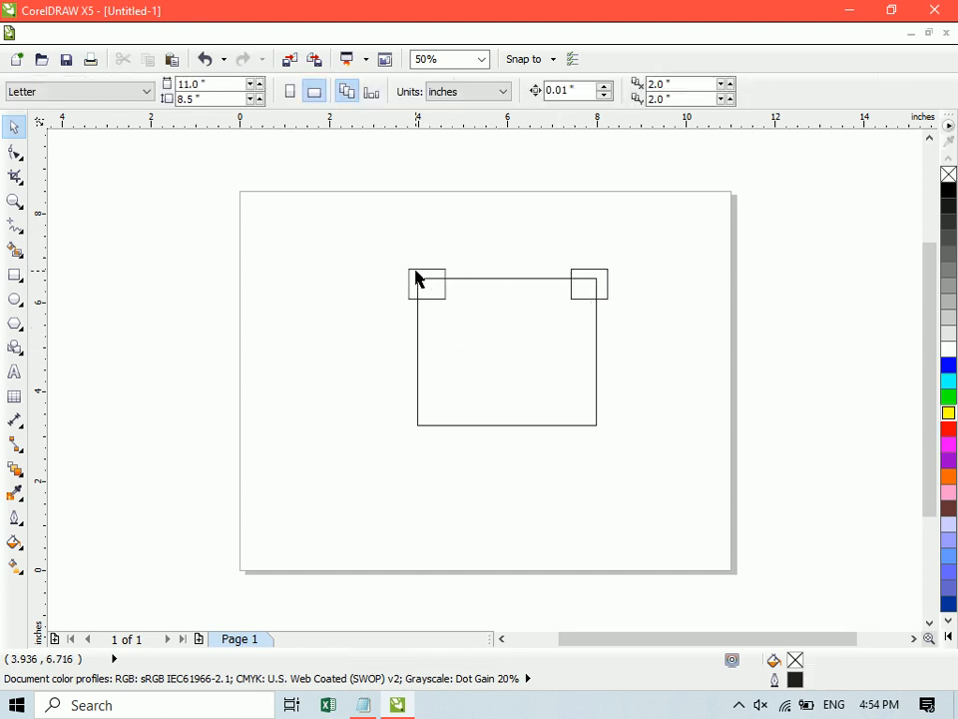
- Weld both small corner rectangles and the large rectangle into a single shape
click(419, 269)
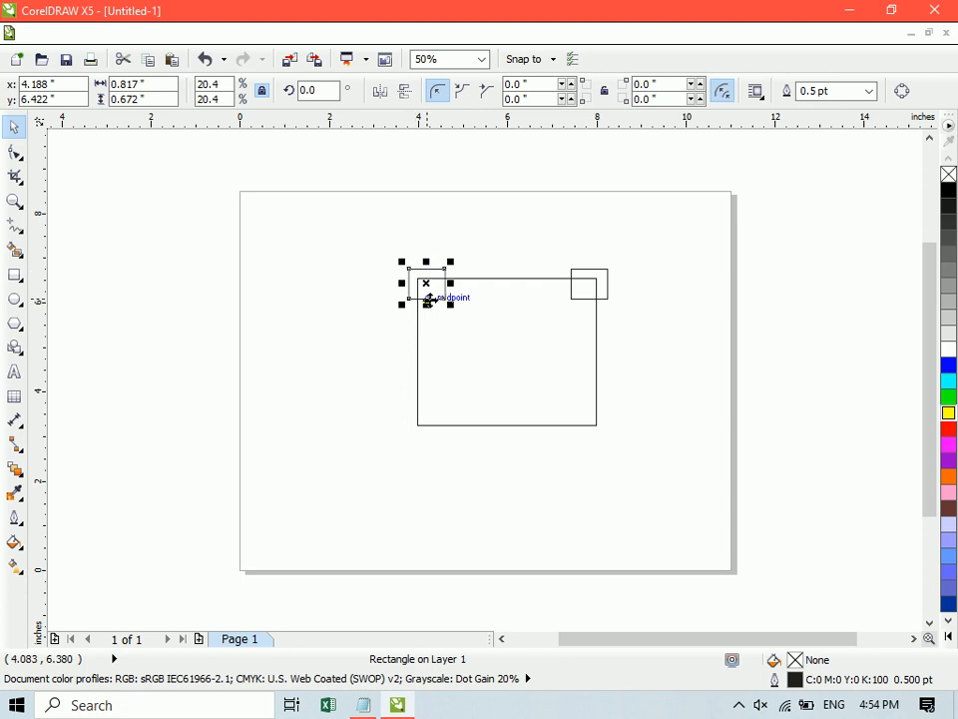
shift+click(603, 274)
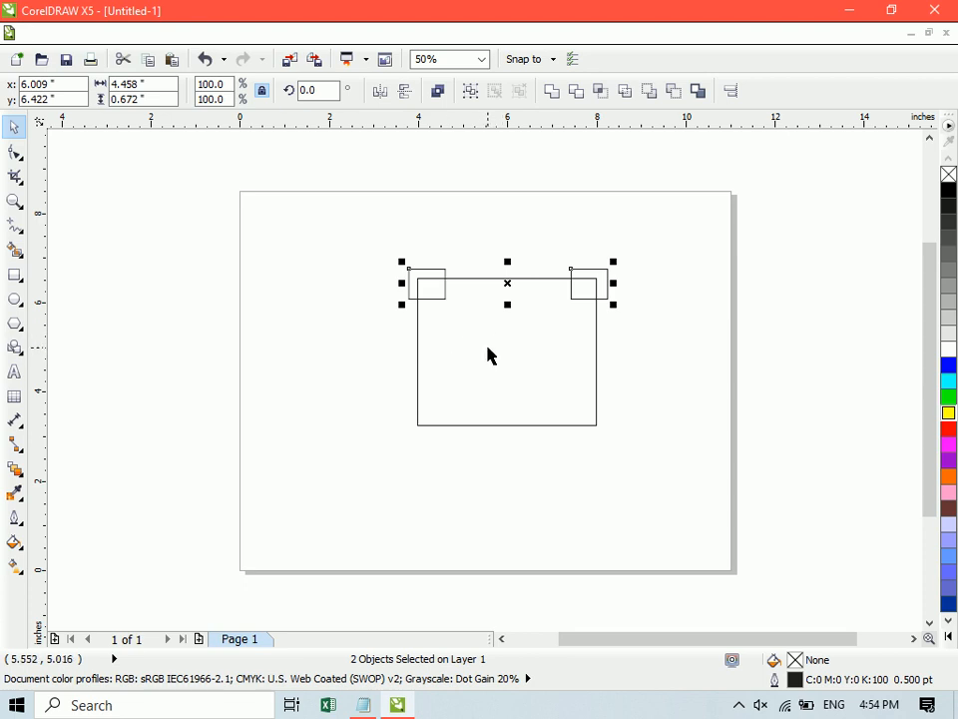
shift+click(419, 309)
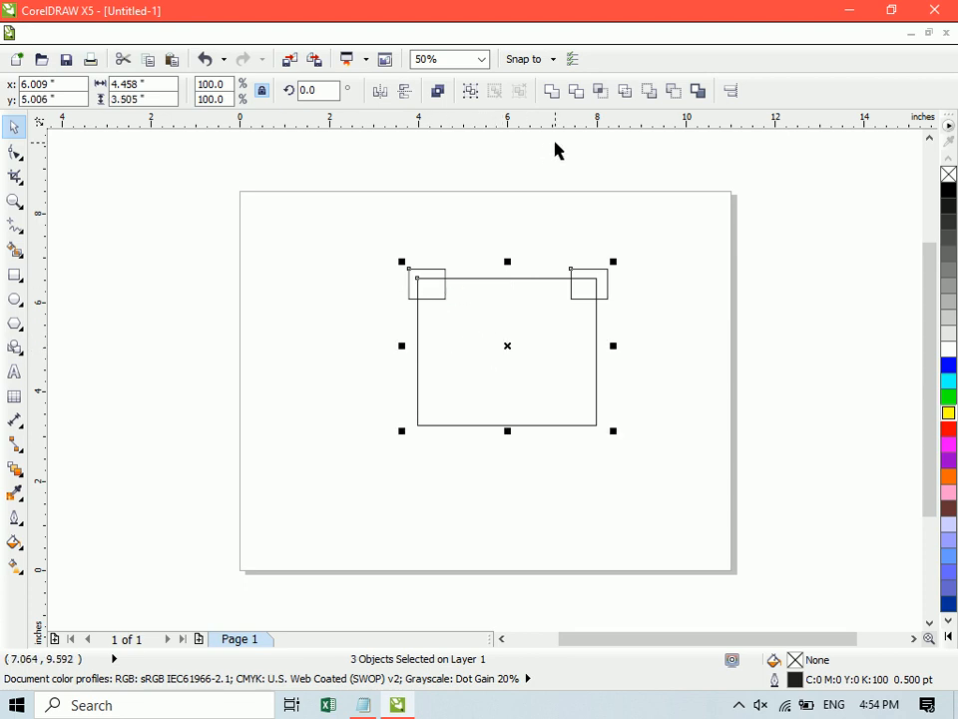
click(552, 92)
click(438, 230)
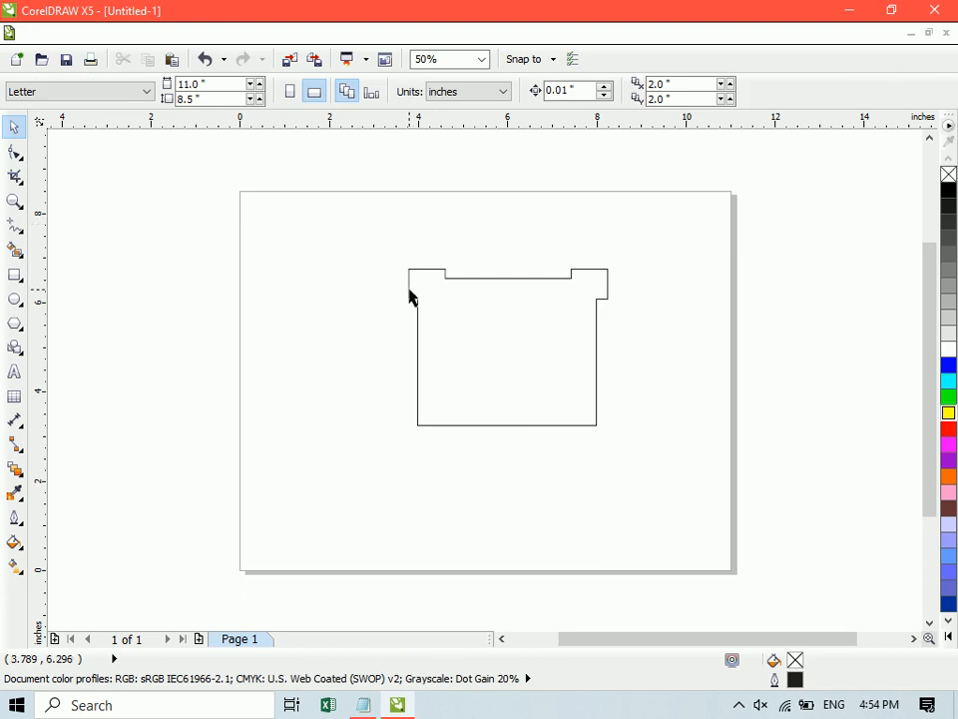
- Give the welded shape a red fill and red outline, and move it to about x 3.6, y 5.2 inches
click(504, 332)
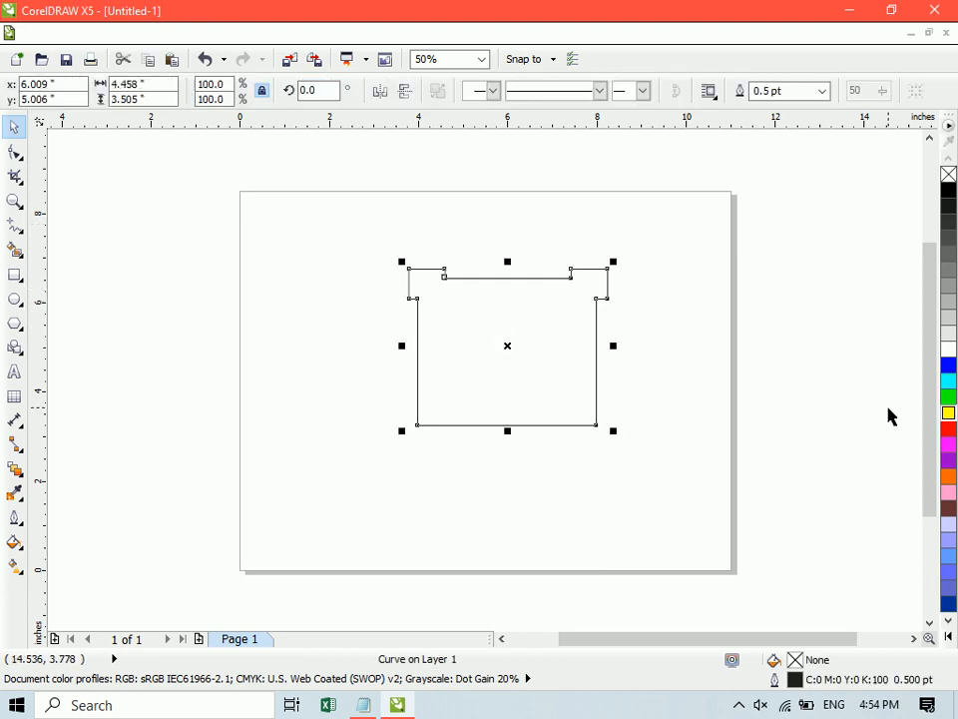
click(950, 429)
click(860, 422)
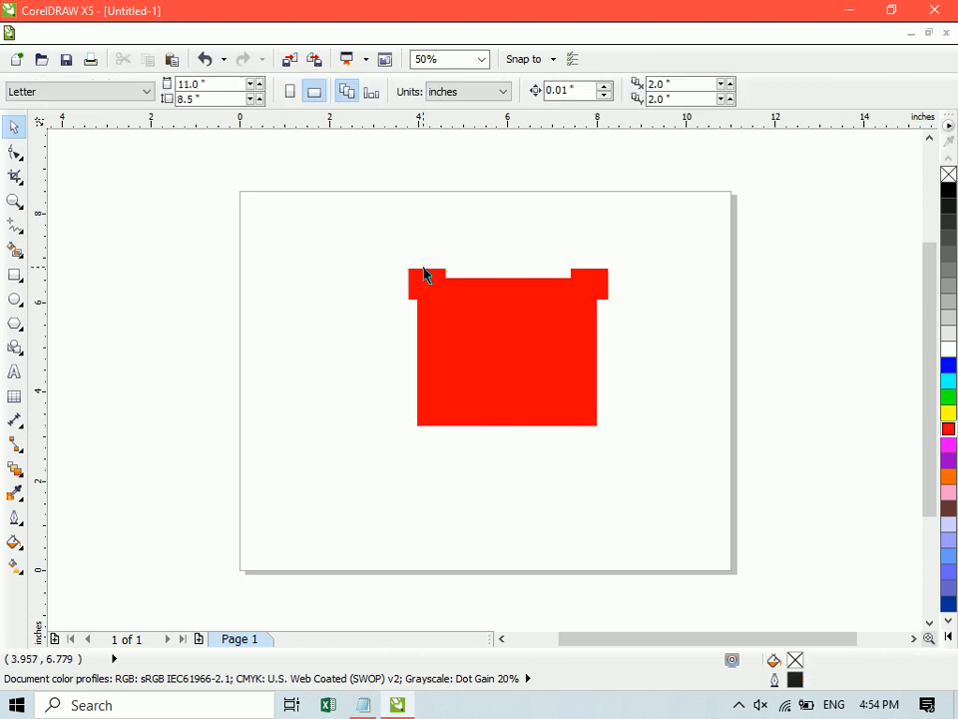
drag(467, 351, 388, 336)
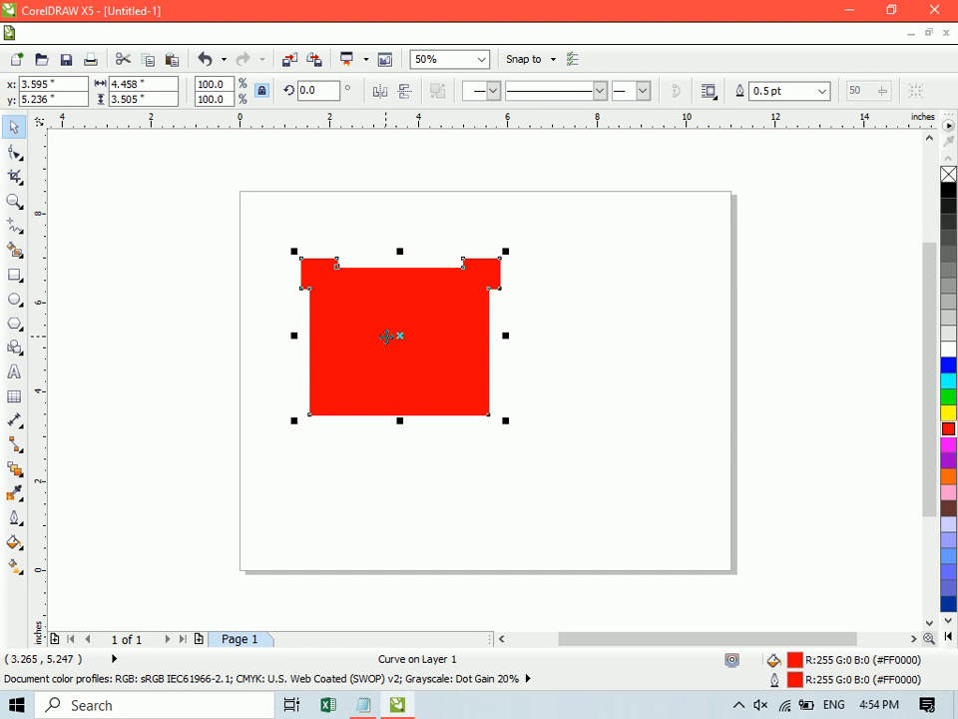
- Undo the moves, the red colouring and the weld
key(ctrl+z)
key(ctrl+z)
key(ctrl+z)
key(ctrl+z)
key(ctrl+z)
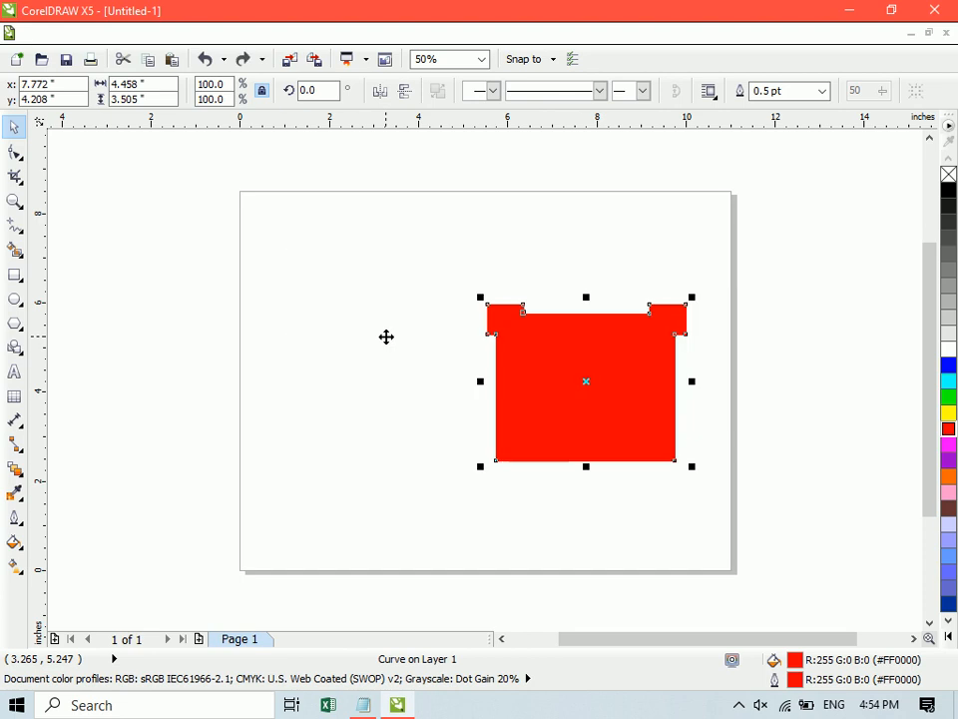
key(ctrl+z)
key(ctrl+z)
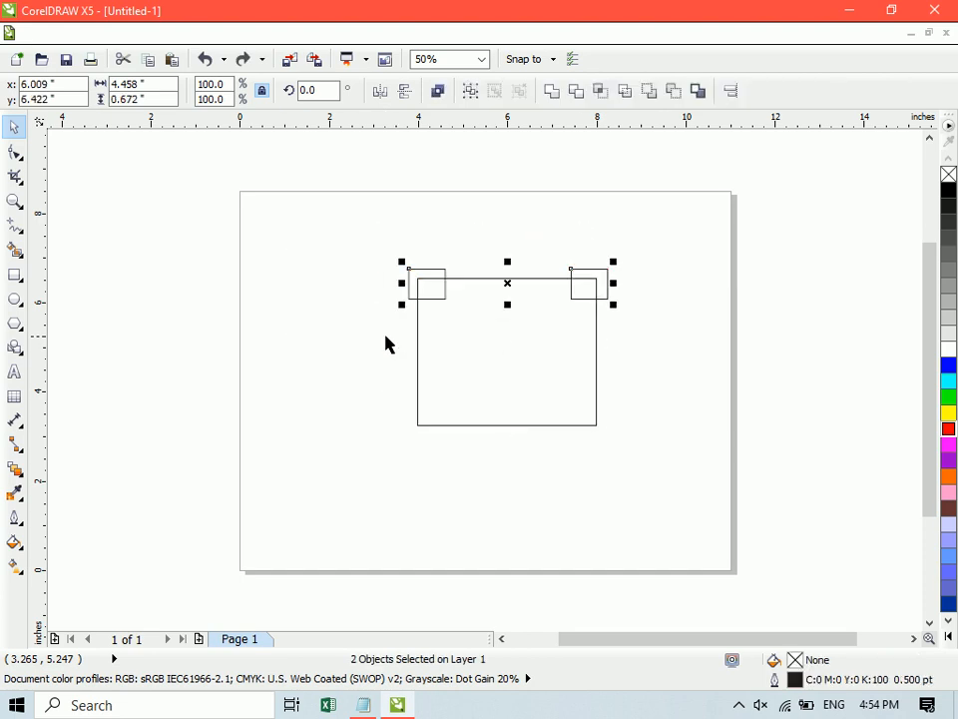
- Combine the two small rectangles and the large one into one curve and fill it with magenta
click(386, 336)
drag(349, 225, 691, 525)
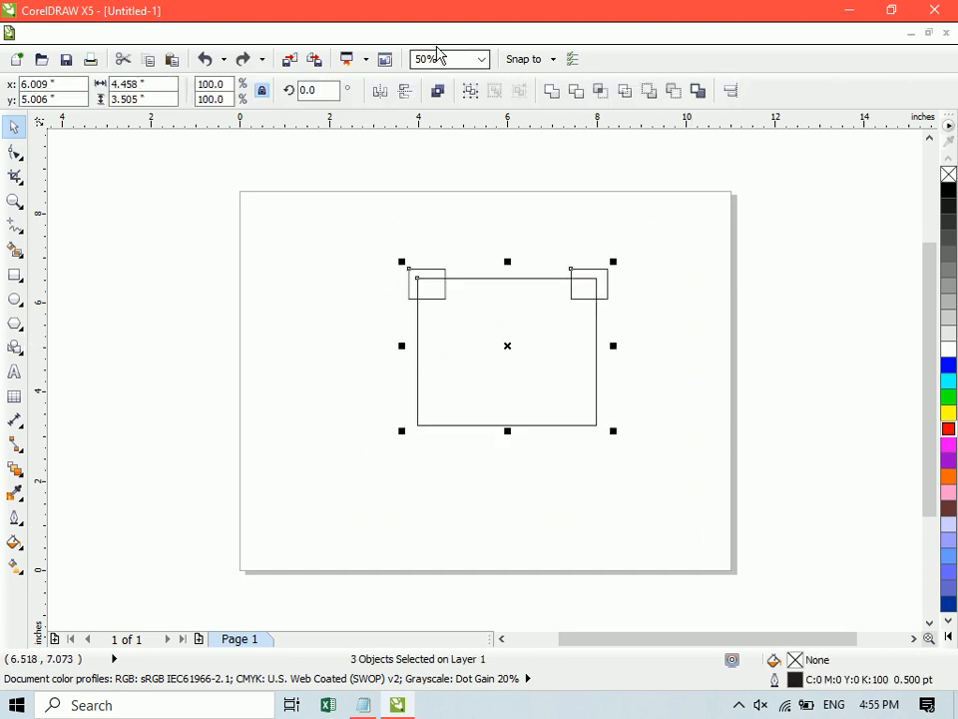
click(438, 91)
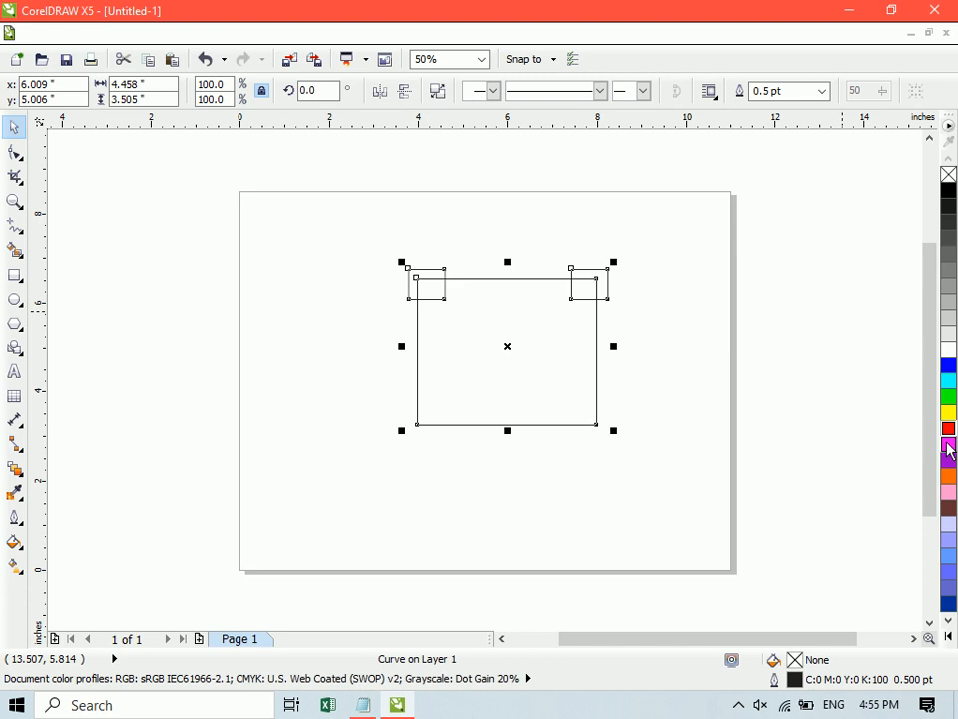
click(948, 446)
click(702, 333)
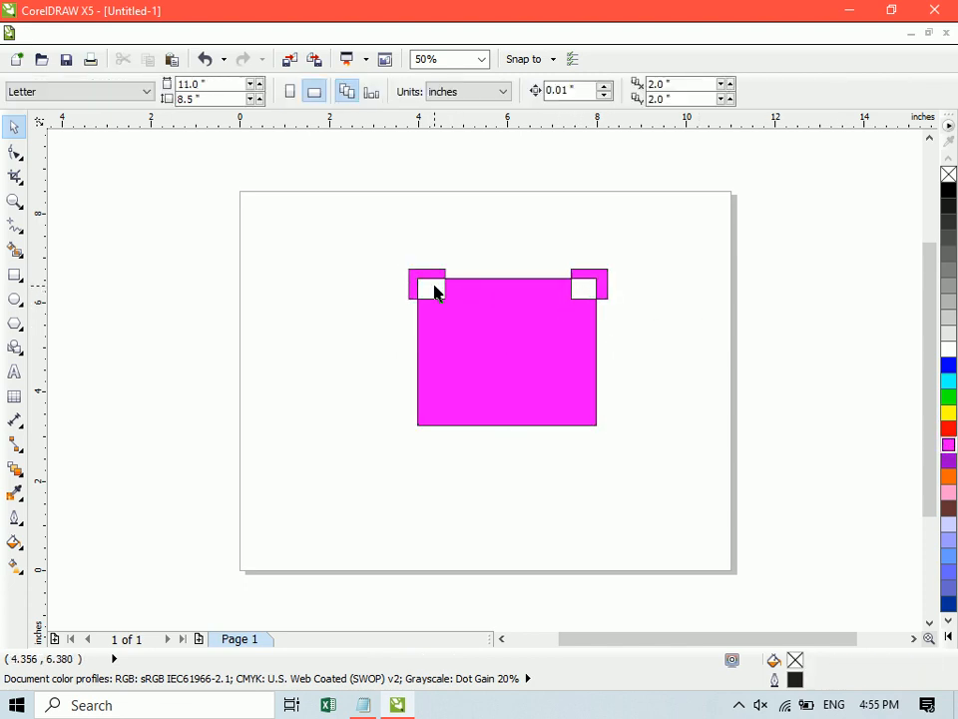
- Undo the magenta fill and the Combine operation
key(ctrl+z)
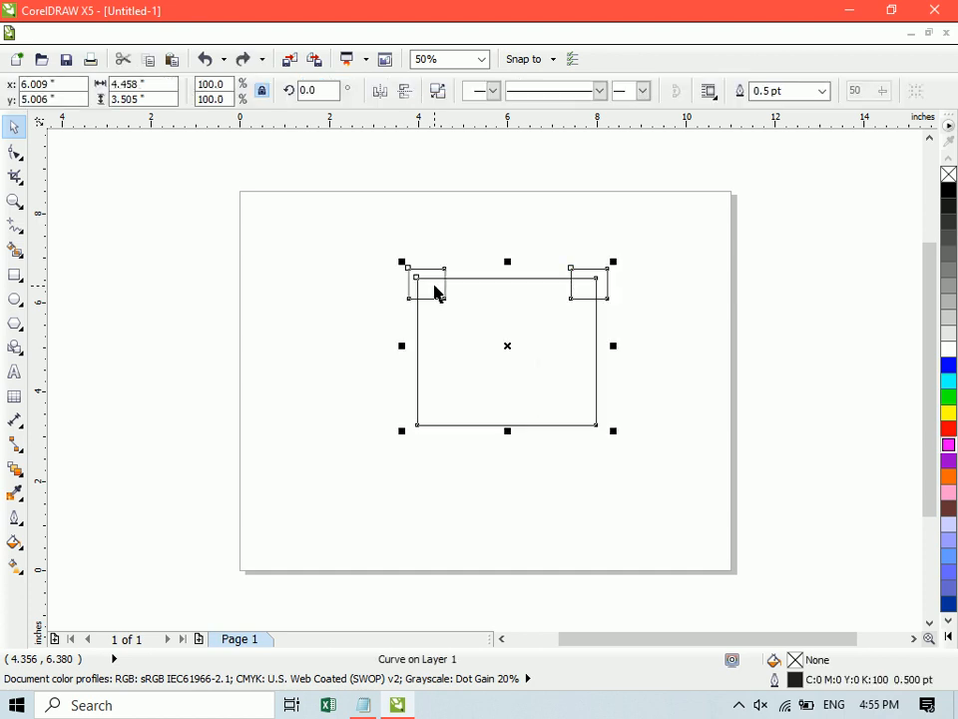
key(ctrl+z)
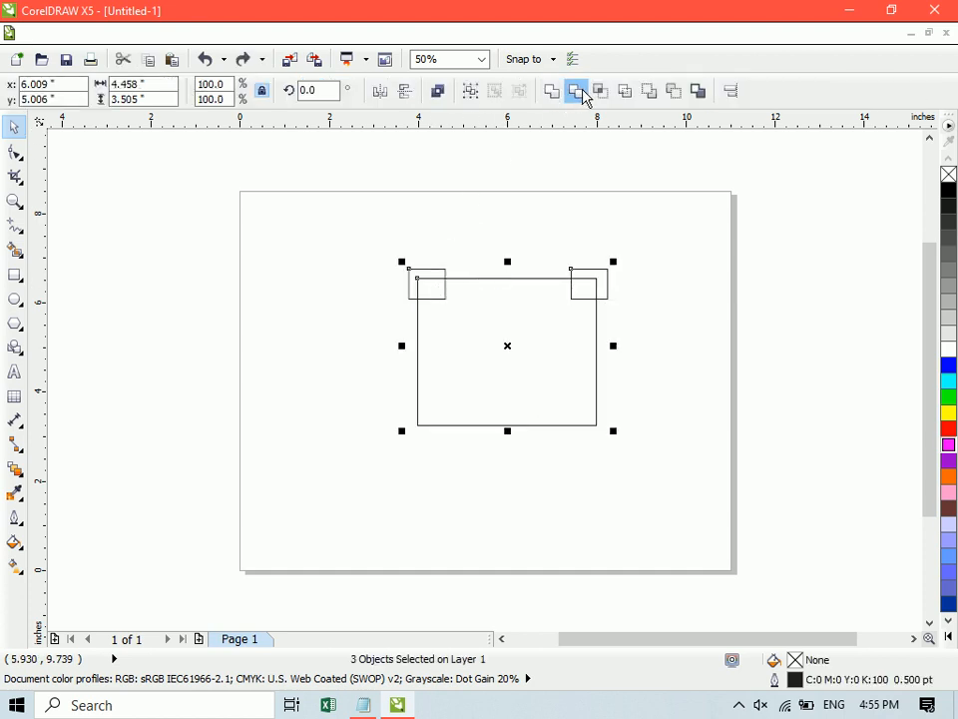
- Weld the three selected rectangles into one shape and fill it with green
click(554, 93)
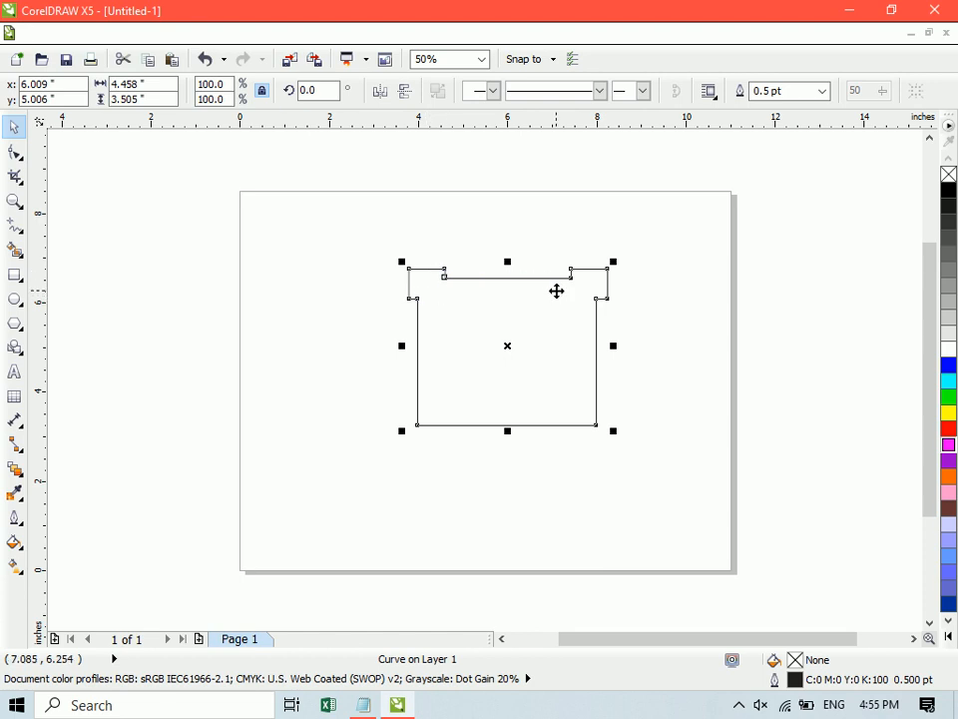
click(949, 396)
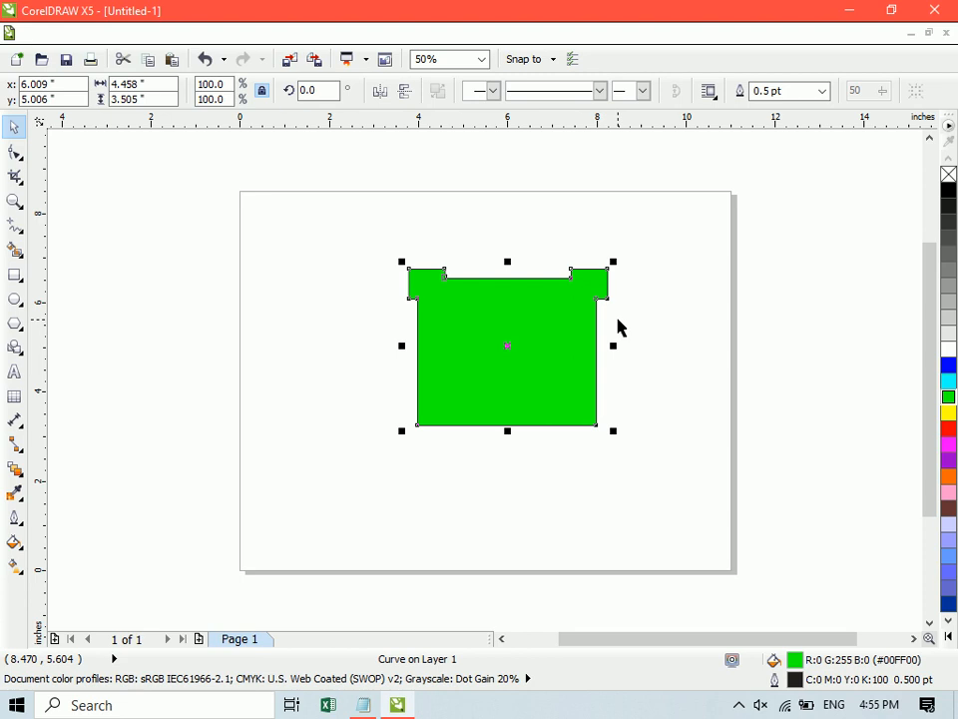
- Undo the green fill, the weld and the duplicate rectangle on the upper-right corner
key(ctrl+z)
key(ctrl+z)
key(ctrl+z)
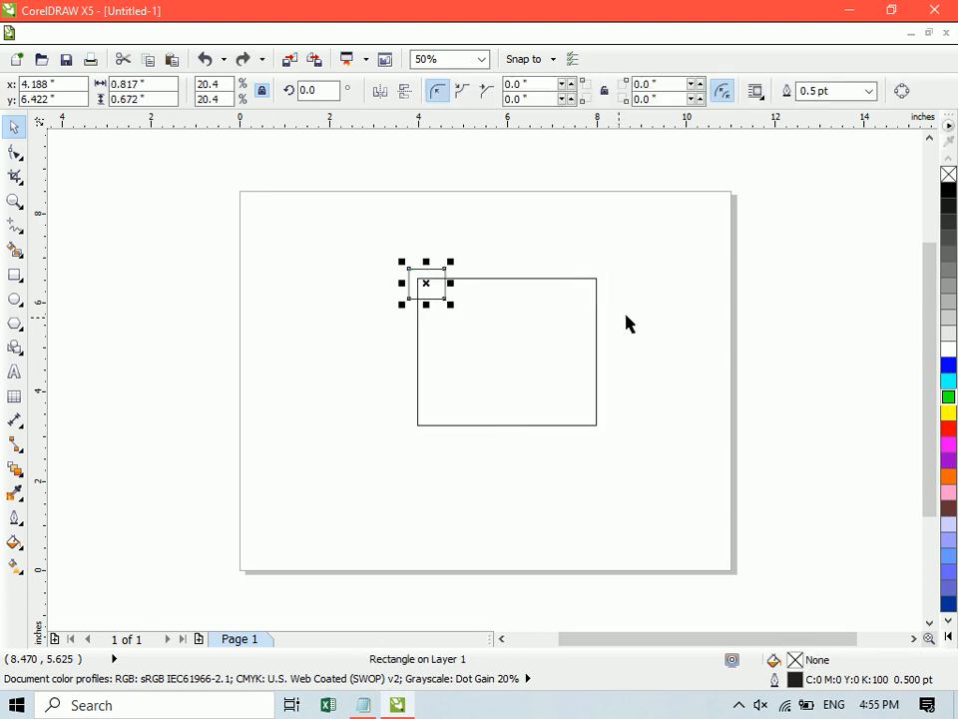
click(585, 320)
click(444, 295)
shift+click(496, 327)
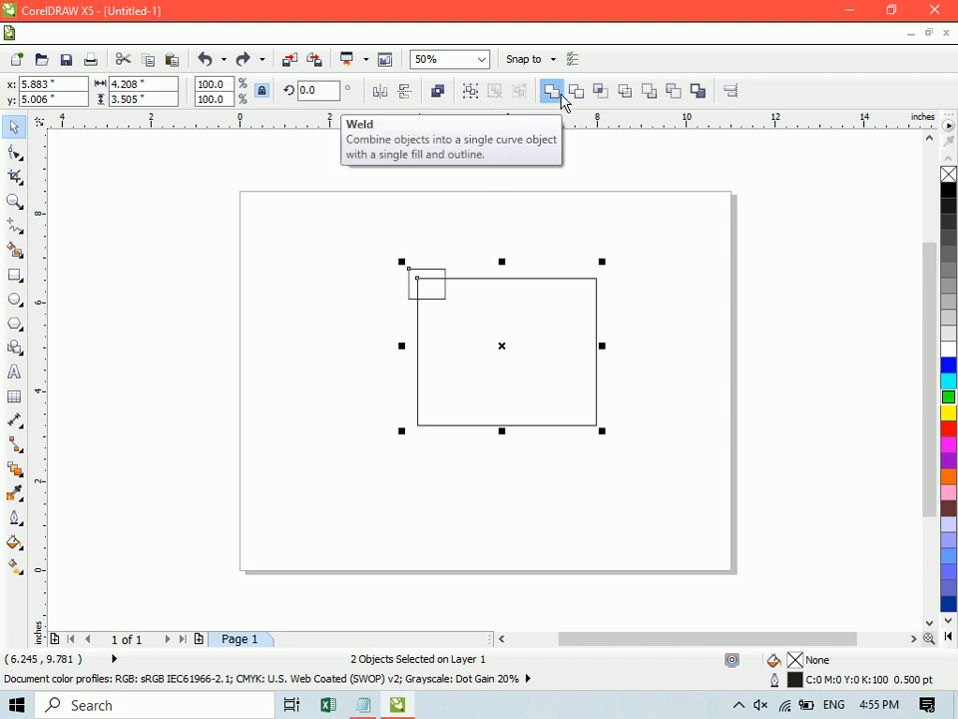
click(350, 203)
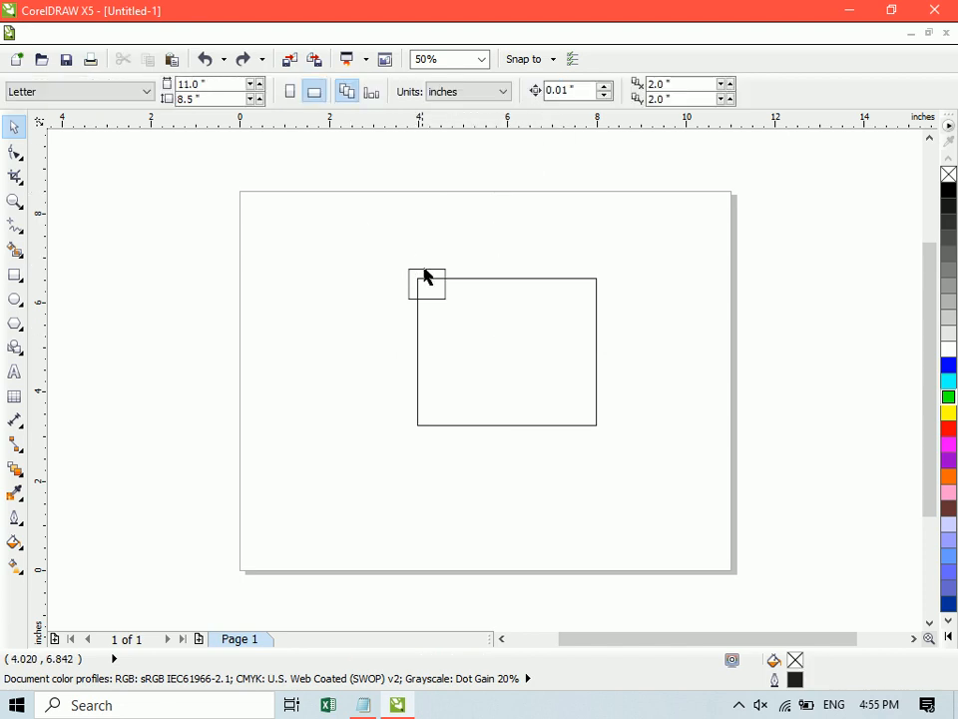
- Trim the large rectangle with the small one placed over its lower-right corner, and move the small one clear
drag(419, 271, 584, 406)
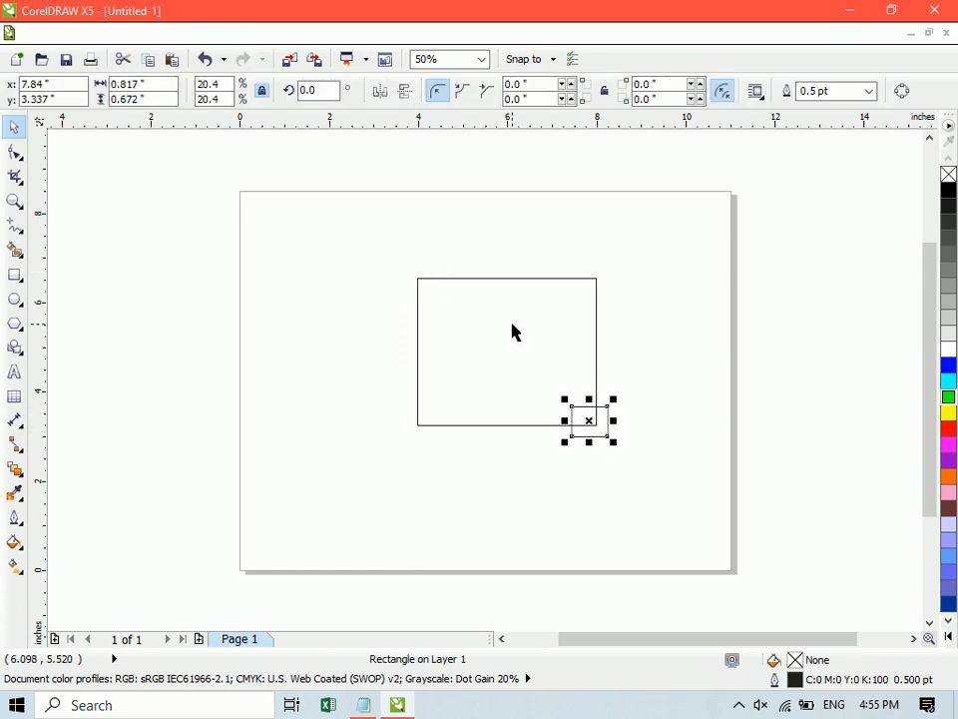
key(ctrl+a)
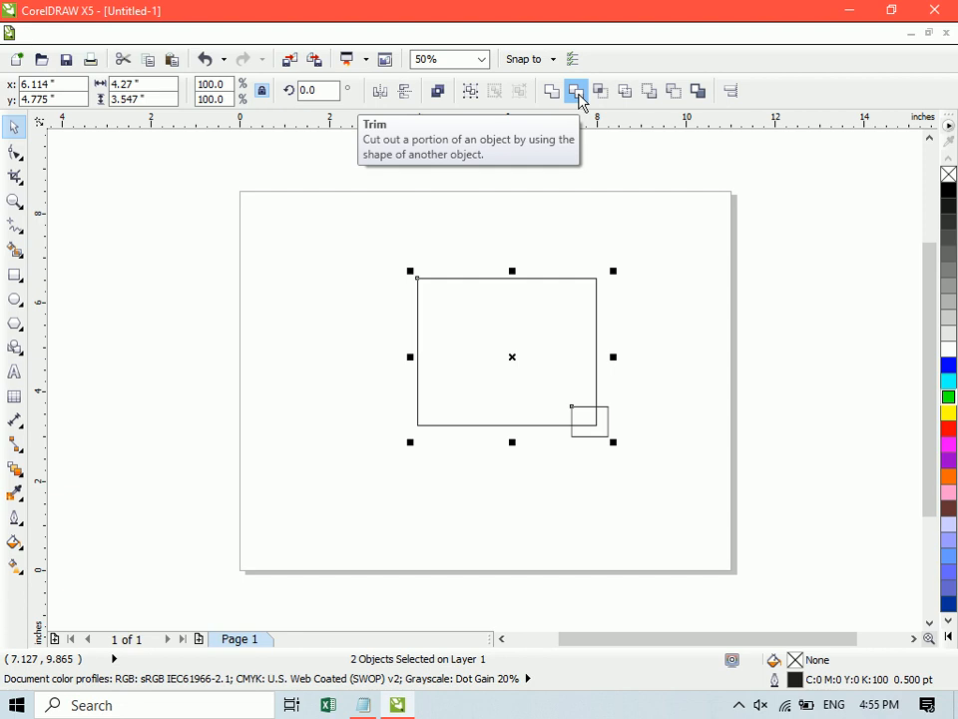
click(579, 91)
click(717, 296)
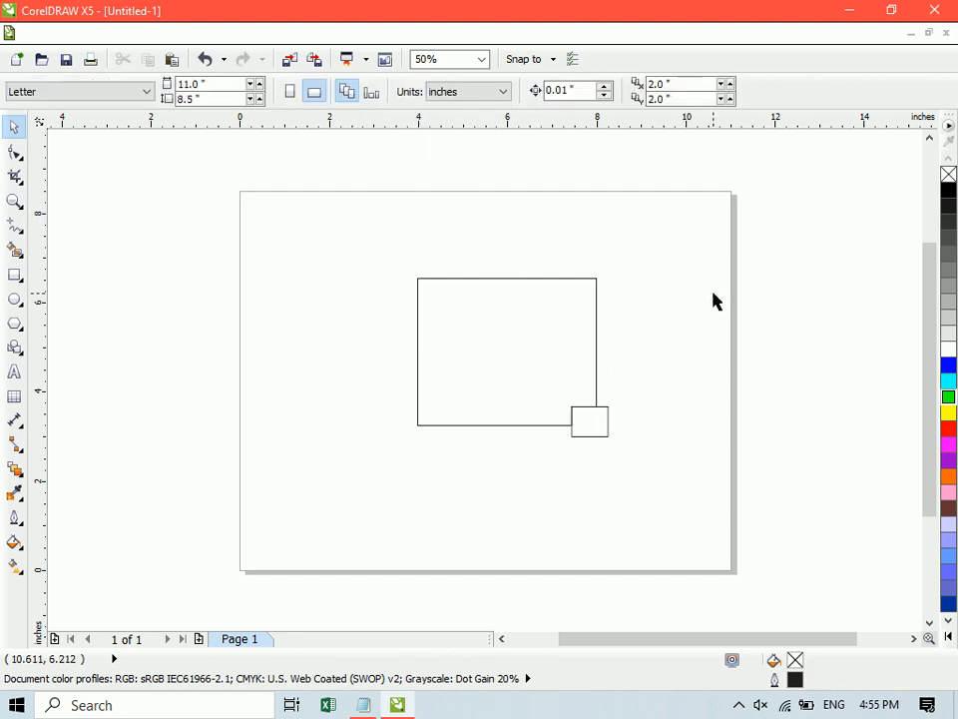
drag(587, 423, 653, 401)
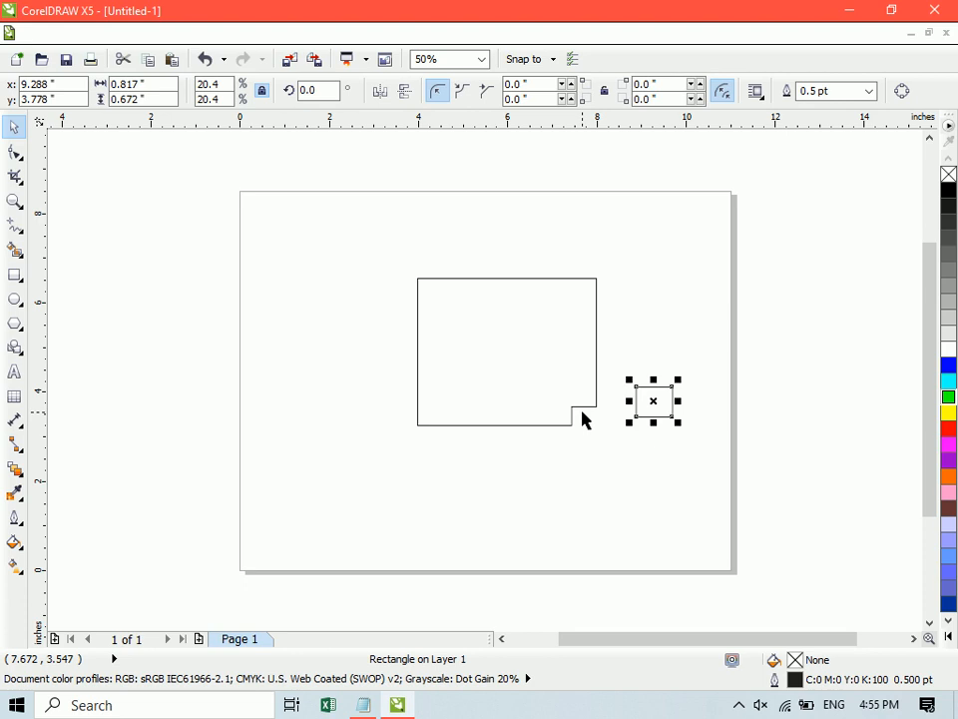
- Undo the small rectangle's last move and the trim of the lower-right corner
key(ctrl+z)
key(ctrl+z)
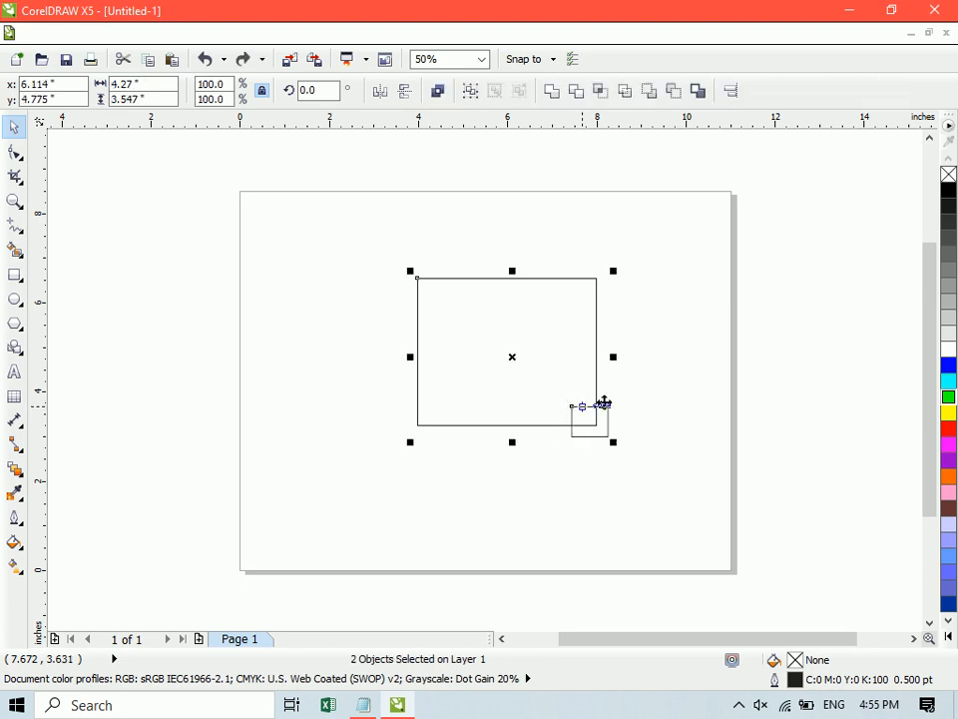
- Enlarge the small rectangle over the lower-right corner to about 1.96 by 1.61 inches
click(654, 411)
click(572, 432)
drag(564, 399, 514, 358)
- Trim the large rectangle's lower-right corner with the enlarged small rectangle and move the small one outside the shape
shift+click(427, 298)
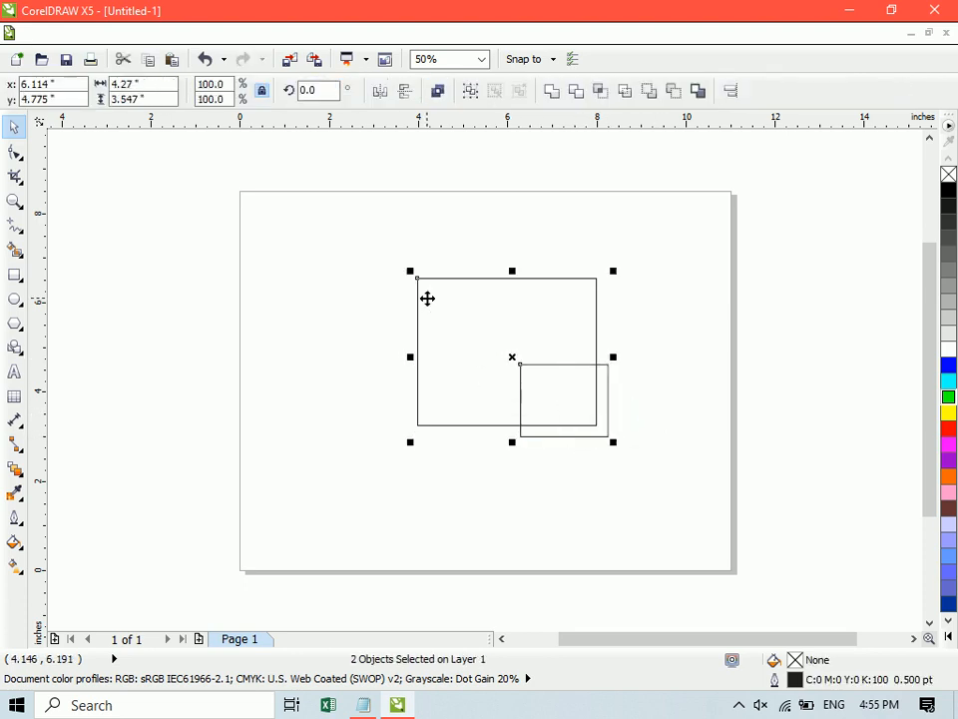
click(581, 96)
click(705, 324)
drag(547, 417, 675, 420)
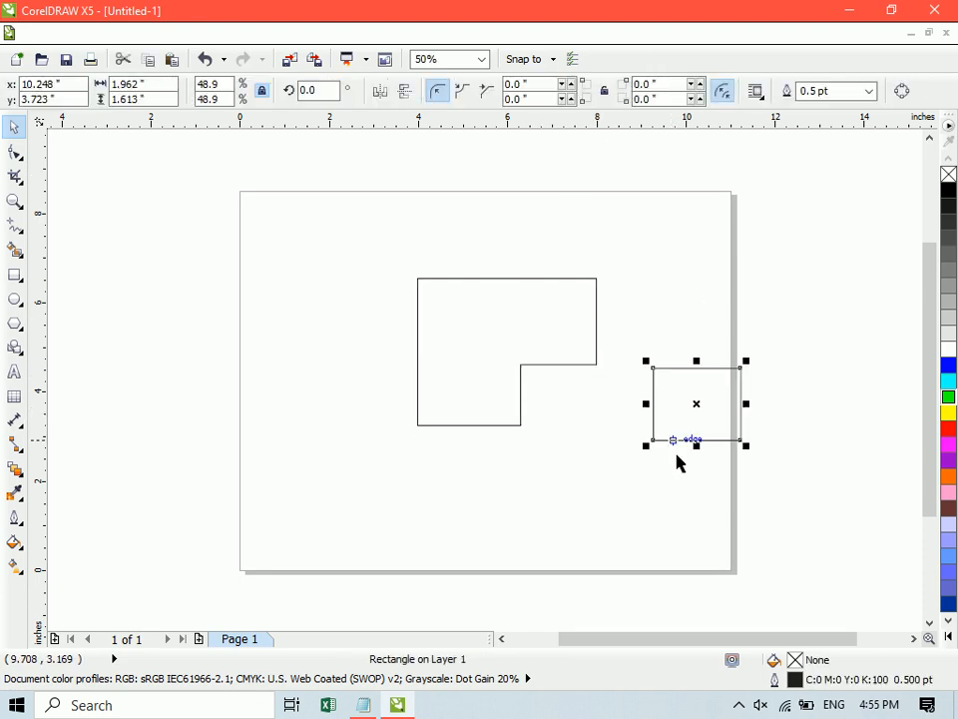
- Trim the large shape's upper-left corner with the small rectangle and move the small one to the page's upper left
drag(701, 504, 465, 307)
drag(696, 404, 276, 266)
shift+click(482, 419)
click(576, 91)
click(377, 320)
- Give the twice-trimmed shape a yellow fill and yellow outline
click(522, 375)
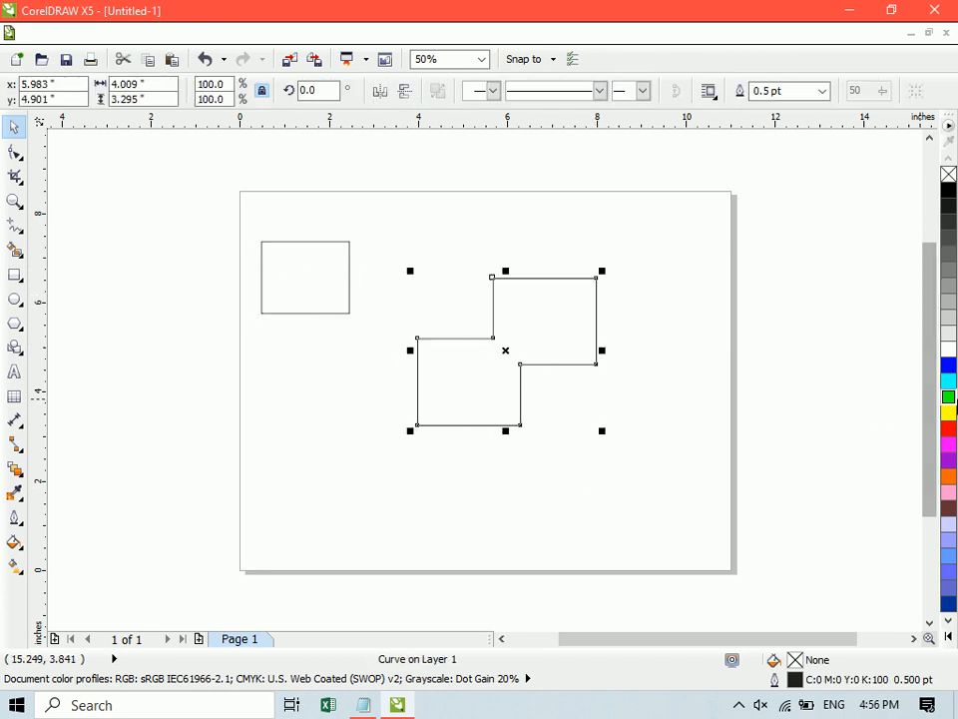
click(948, 412)
click(826, 419)
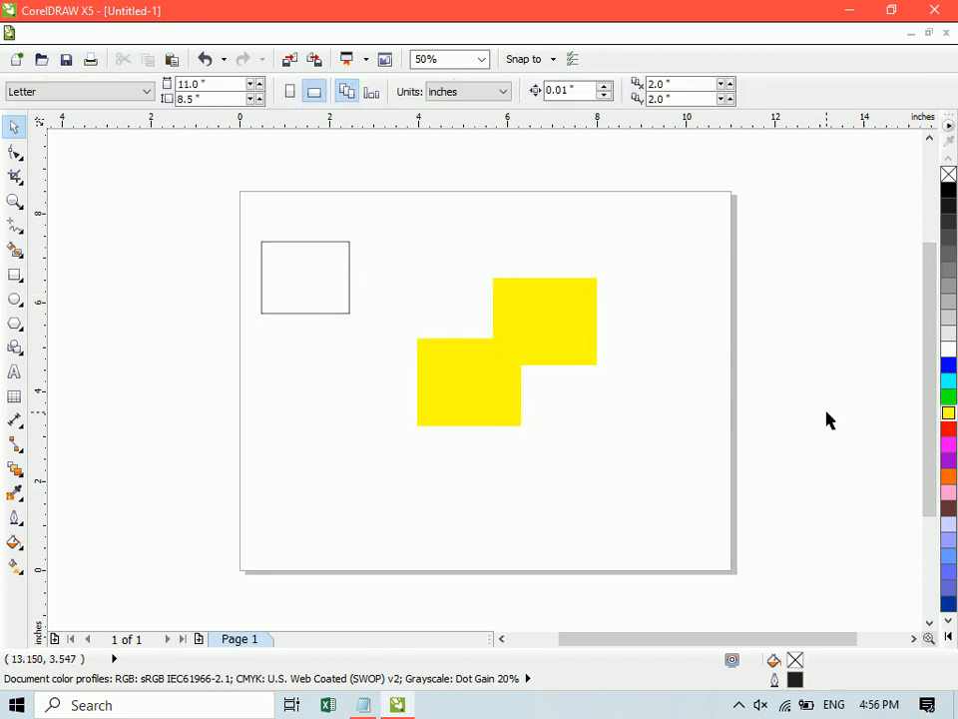
- Undo the yellow colouring, the small rectangle's moves and both corner trims
key(ctrl+z)
key(ctrl+z)
key(ctrl+z)
key(ctrl+z)
key(ctrl+z)
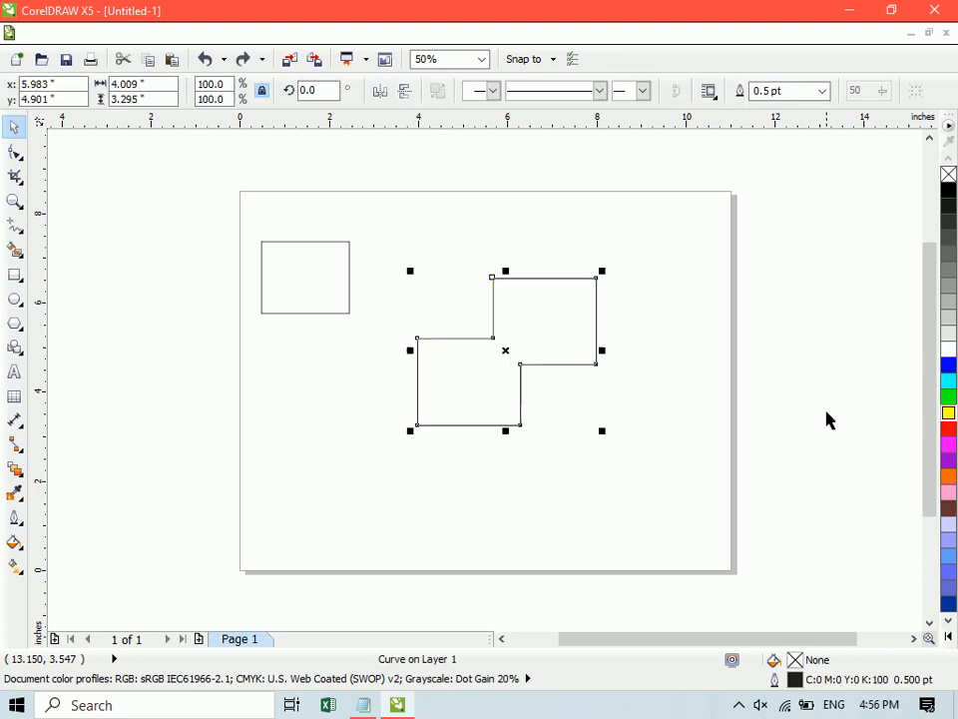
key(ctrl+z)
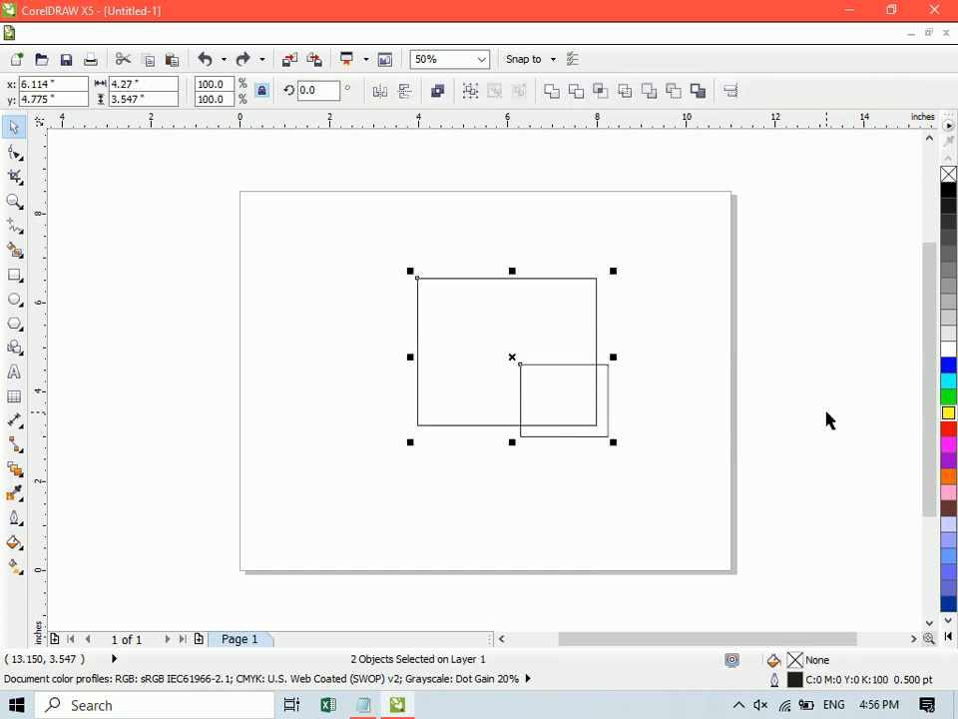
click(661, 481)
click(606, 435)
click(607, 443)
click(565, 374)
shift+click(500, 305)
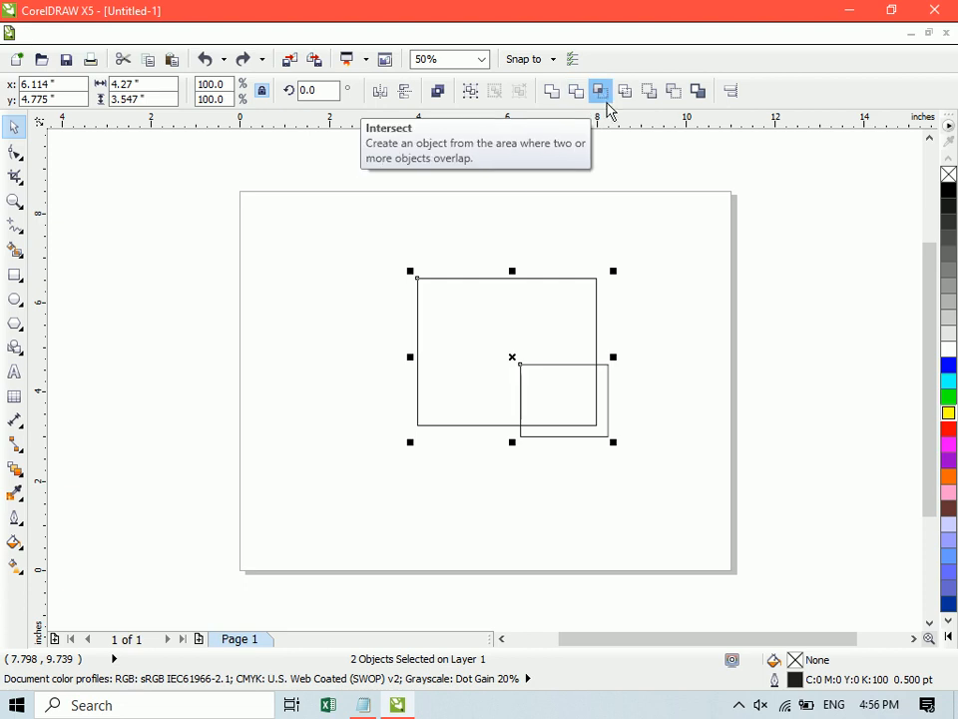
click(728, 374)
- Fill the large rectangle with green and move the small rectangle to about x 7.6, y 3.1 inches, still overlapping the lower-right corner
click(535, 329)
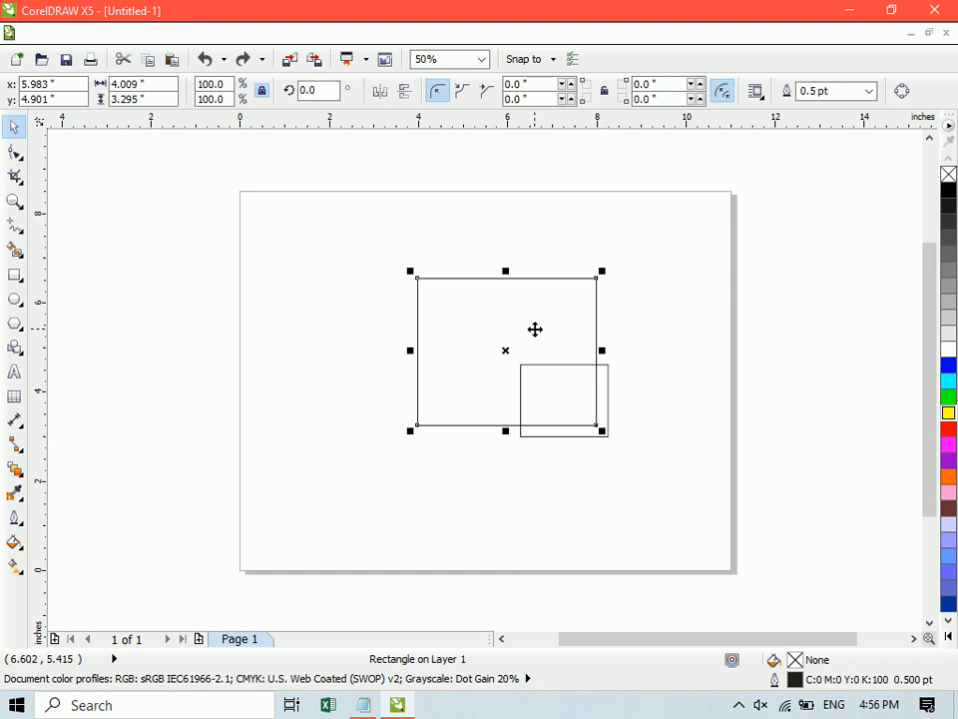
click(948, 397)
click(757, 388)
drag(599, 438, 613, 462)
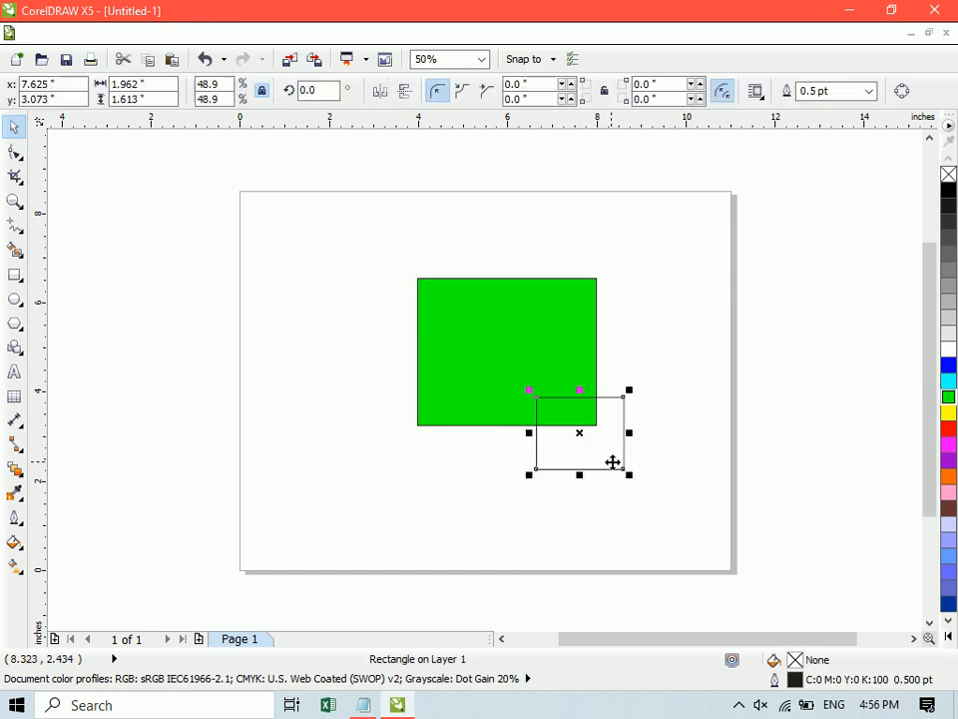
- Give the small rectangle a purple fill and orange outline, and intersect it with the green rectangle
click(949, 461)
click(748, 380)
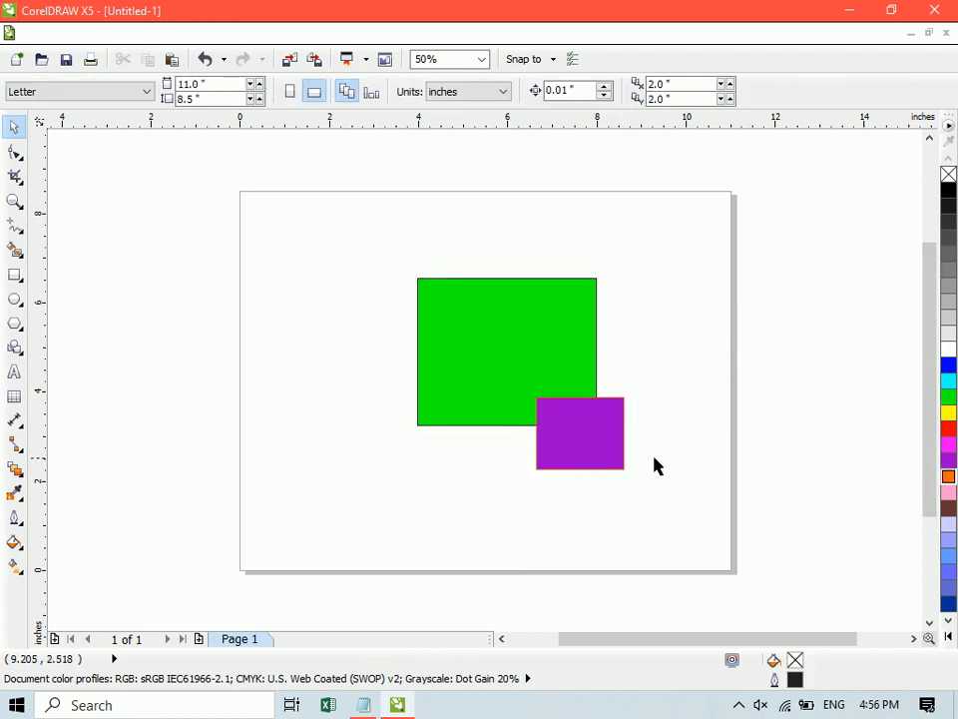
click(578, 436)
shift+click(447, 314)
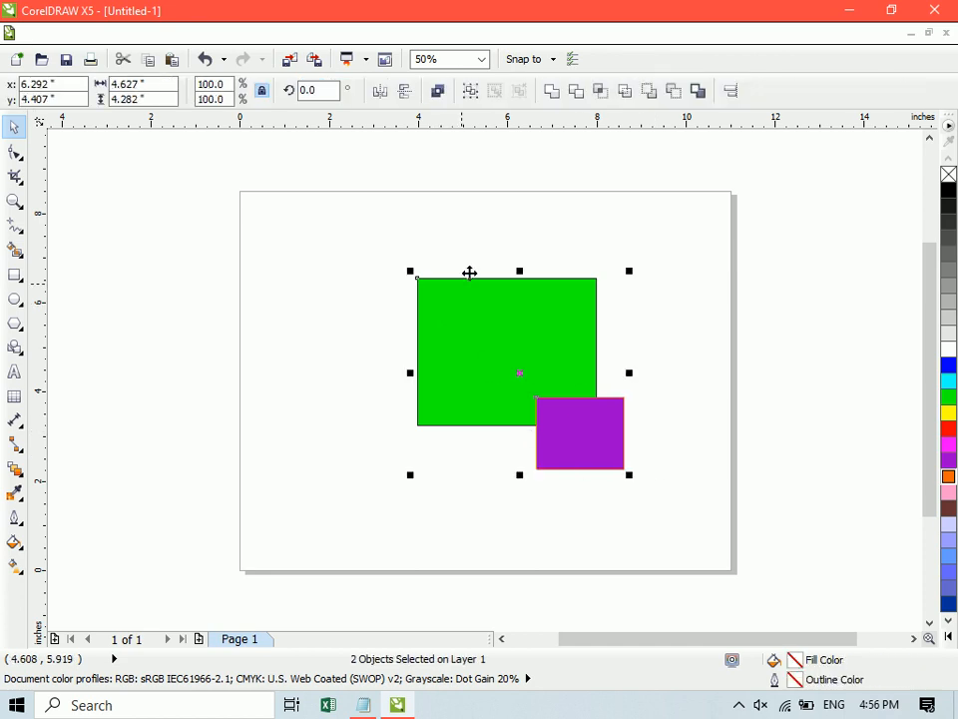
click(600, 91)
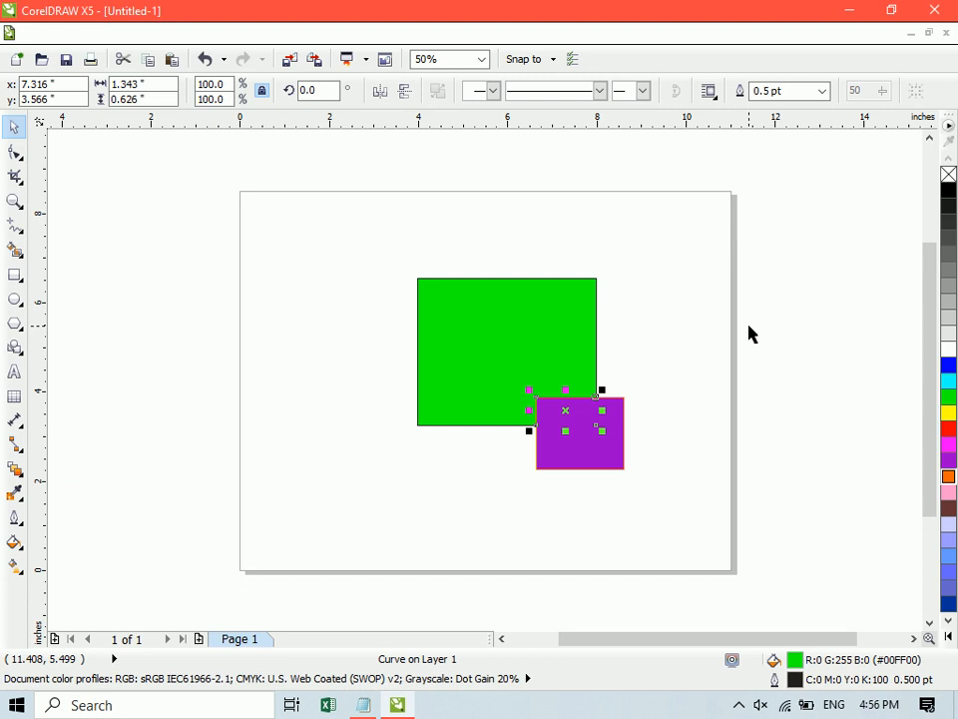
click(652, 406)
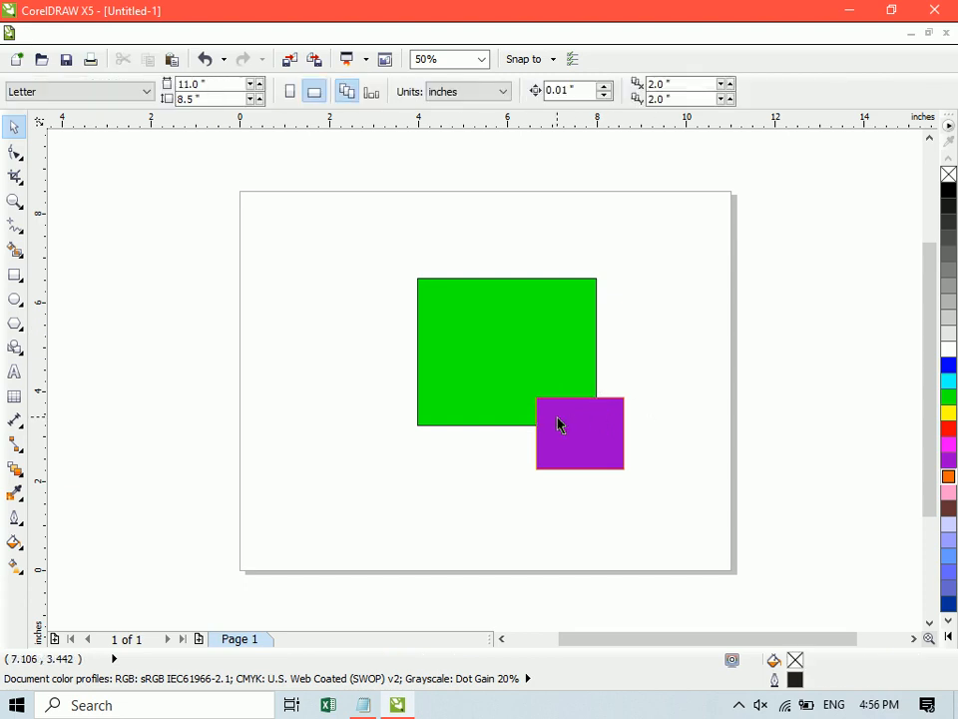
- Move the purple rectangle to about x 5.0, y 1.5 inches and give the intersection piece a red fill and outline
drag(560, 420, 456, 468)
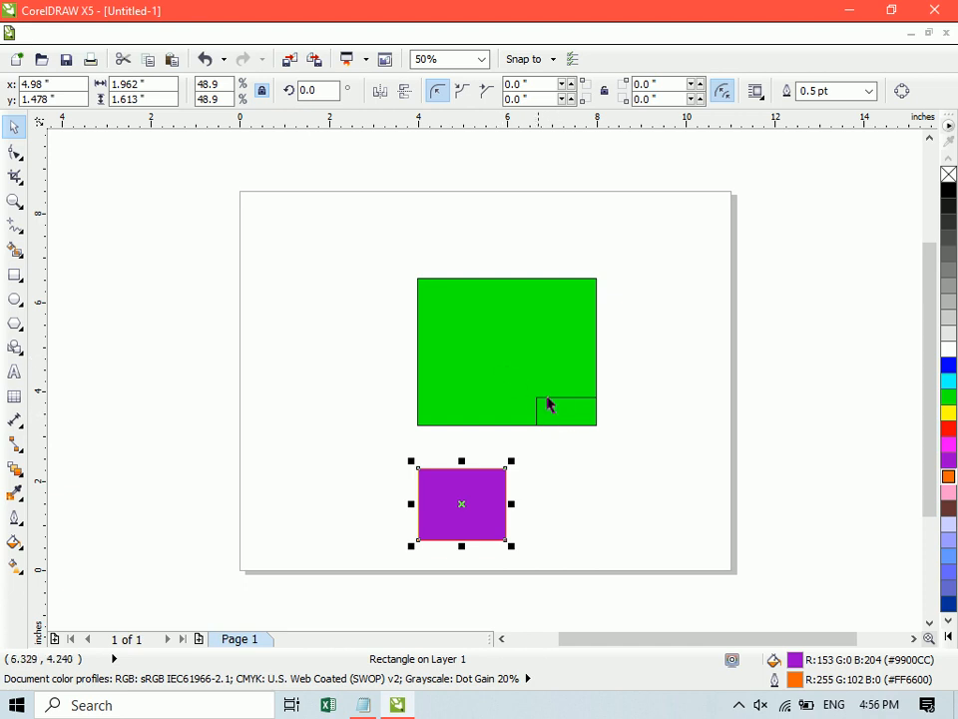
drag(571, 417, 543, 371)
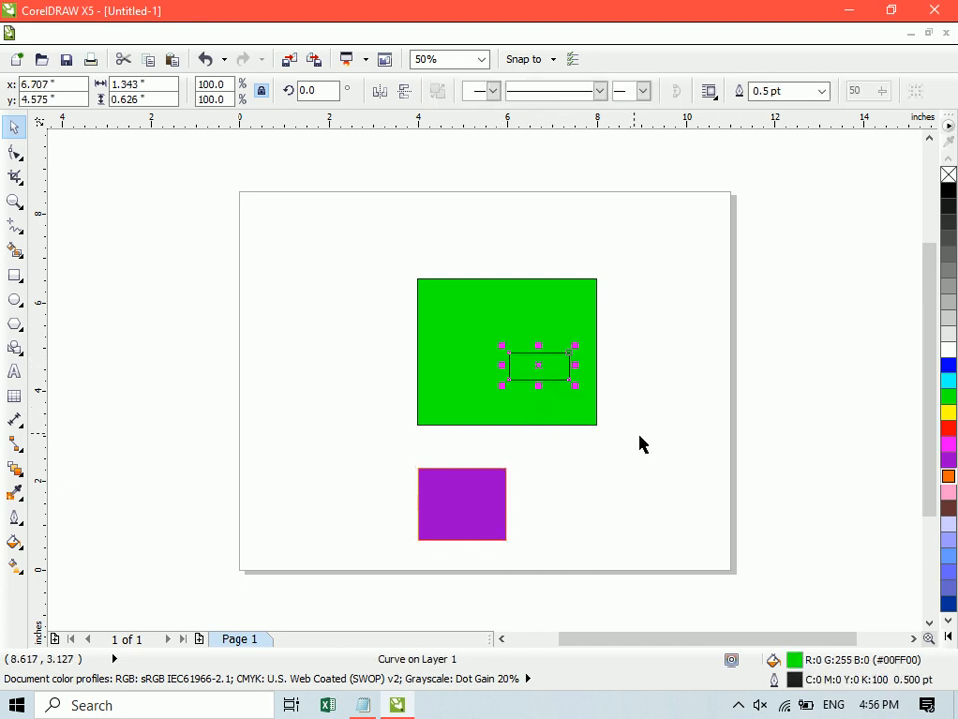
key(ctrl+z)
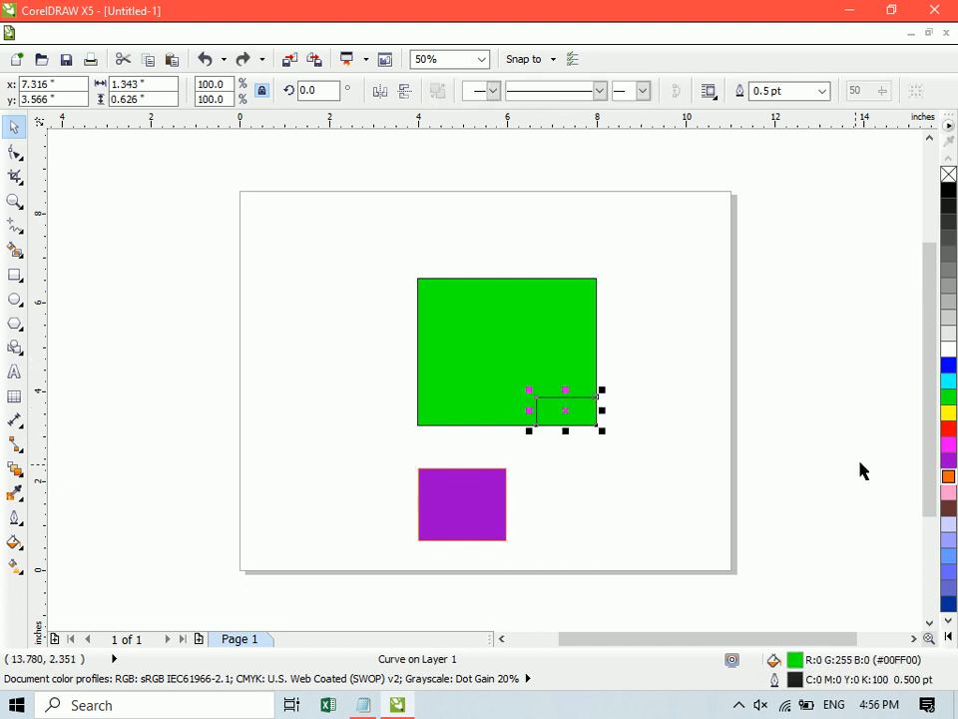
click(948, 430)
click(671, 399)
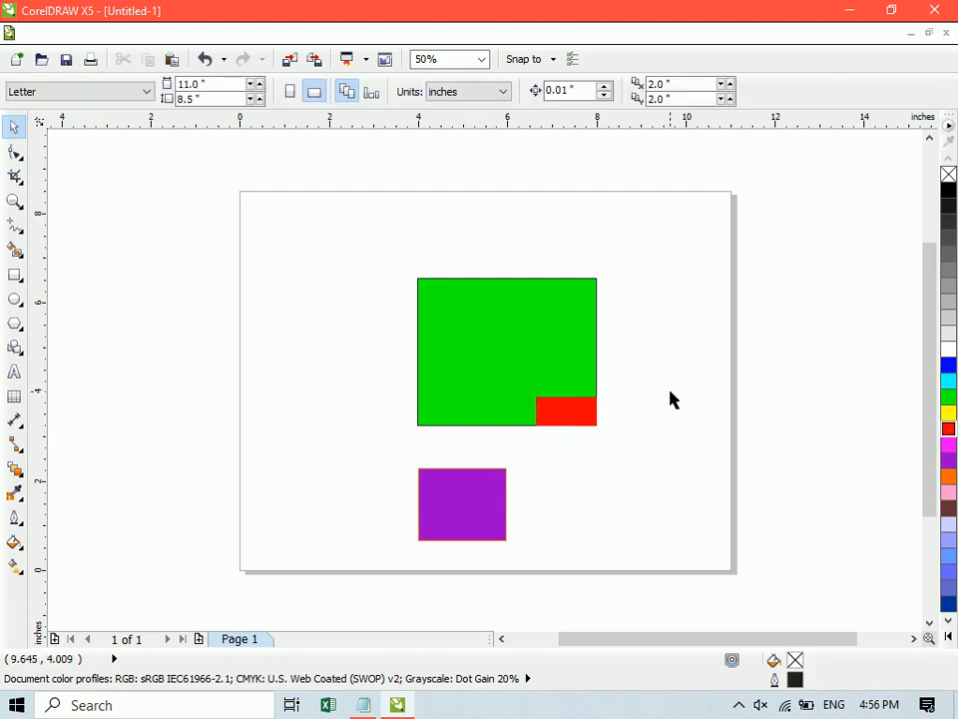
click(22, 345)
click(16, 324)
click(66, 344)
drag(250, 288, 400, 438)
key(ctrl+z)
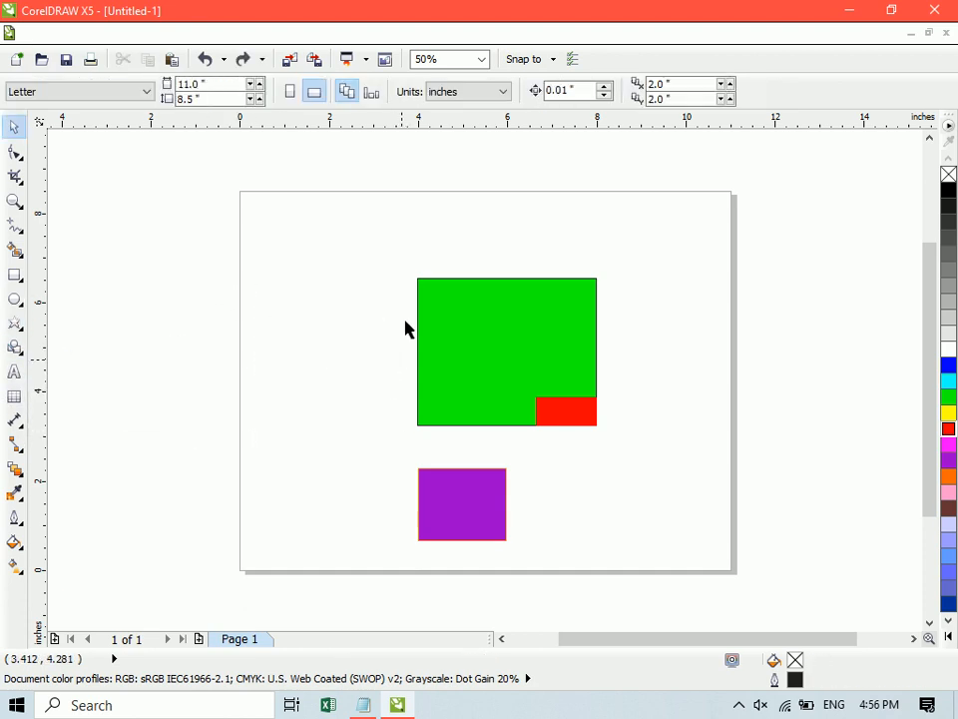
click(16, 324)
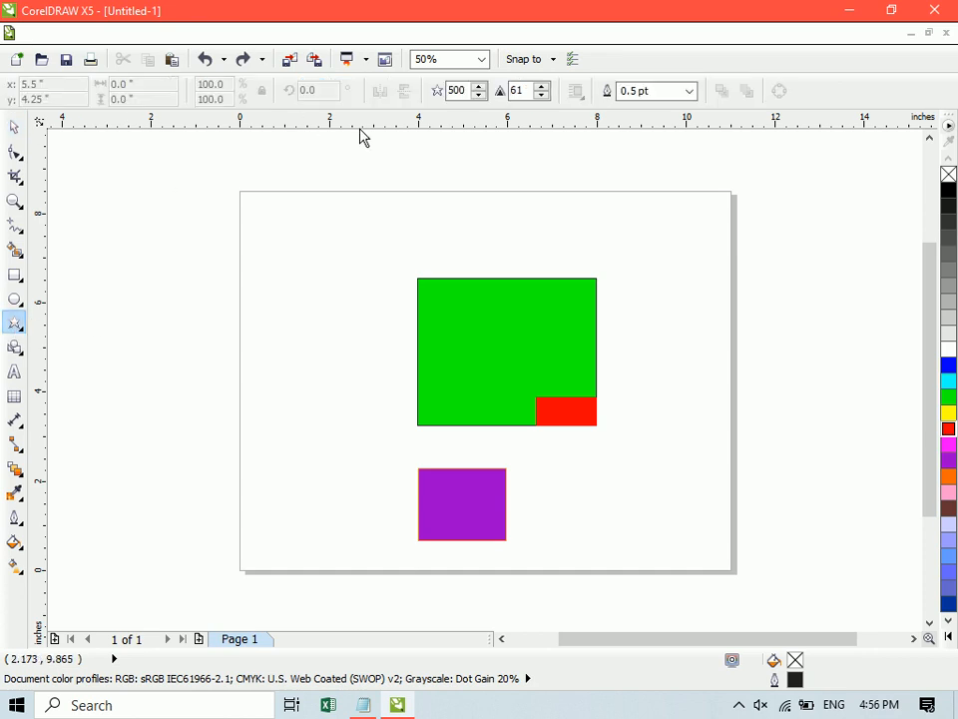
double_click(454, 90)
text(3)
drag(259, 290, 396, 453)
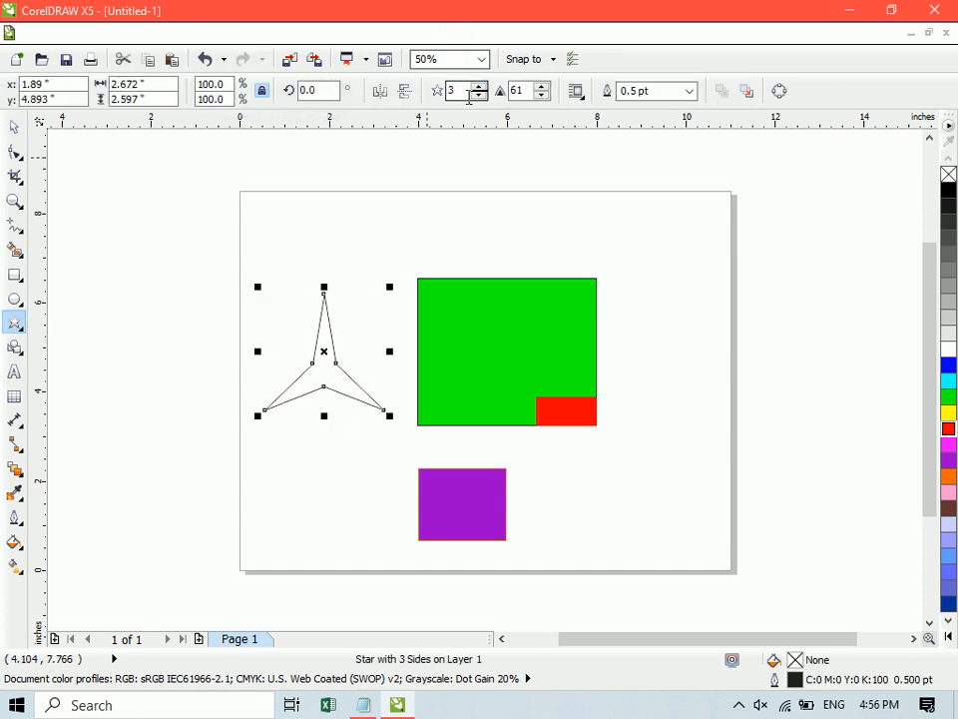
key(ctrl+z)
double_click(454, 90)
text(5)
drag(257, 300, 402, 431)
key(space)
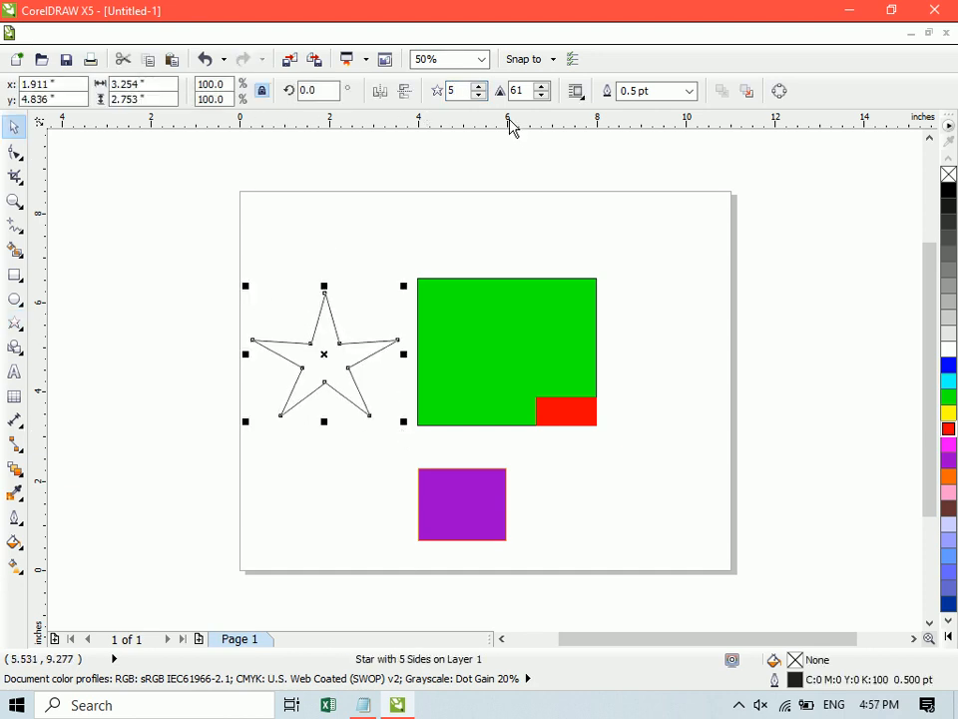
key(ctrl+z)
- Draw a 20-point star about 3.1 by 2.9 inches beside the green rectangle and give it a red fill and outline
click(15, 322)
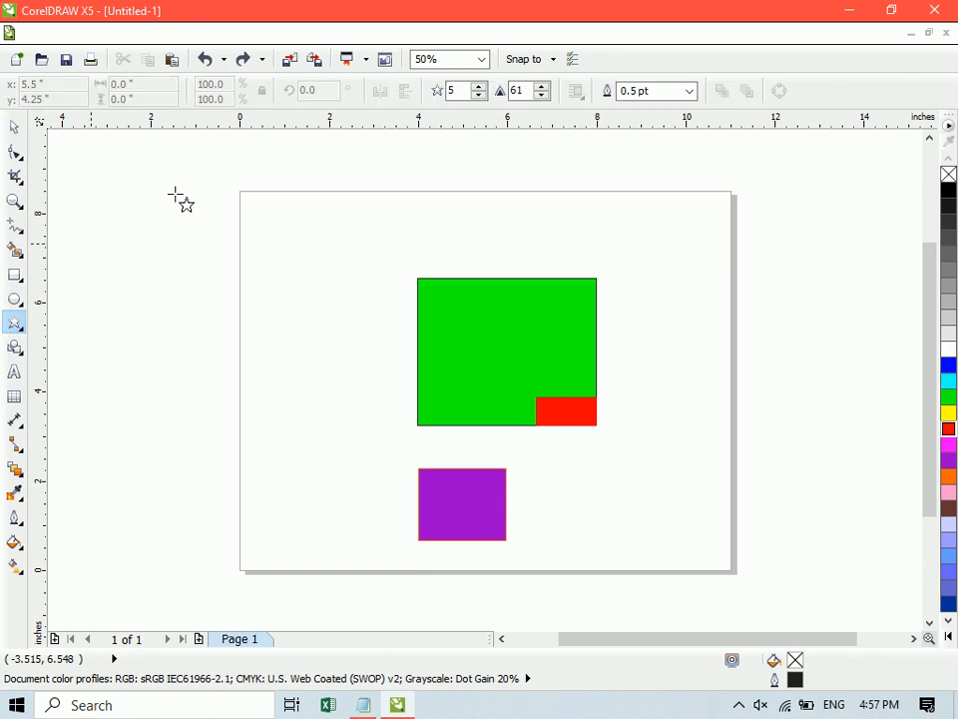
double_click(454, 90)
text(20)
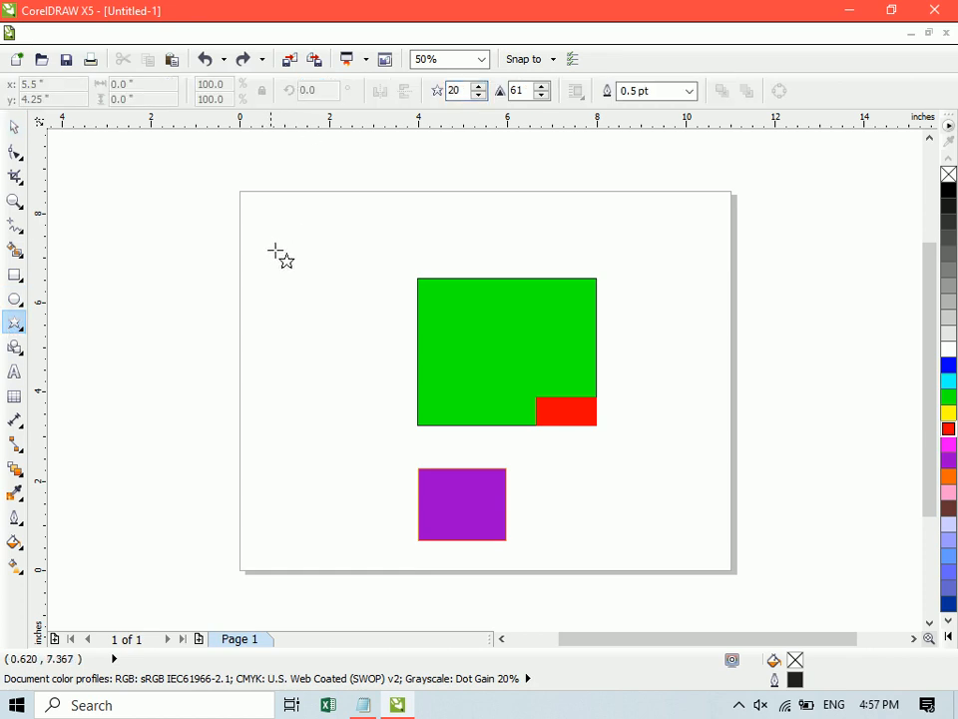
drag(259, 257, 404, 399)
key(space)
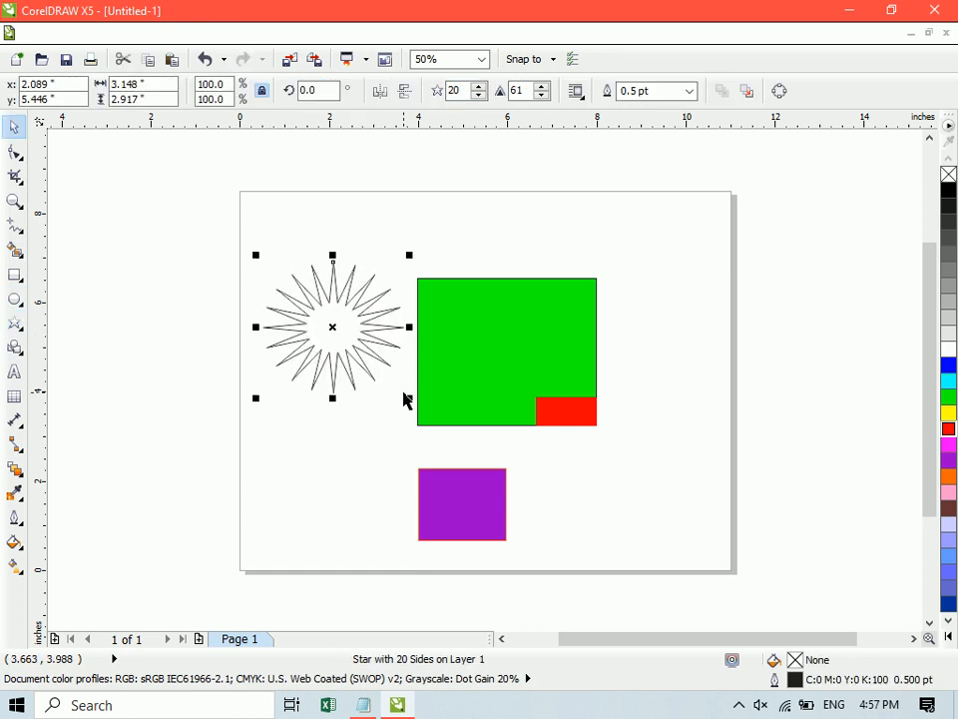
click(949, 430)
- Intersect the star with the green rectangle's upper-left corner and move the star out to the page's left edge
drag(317, 321, 399, 305)
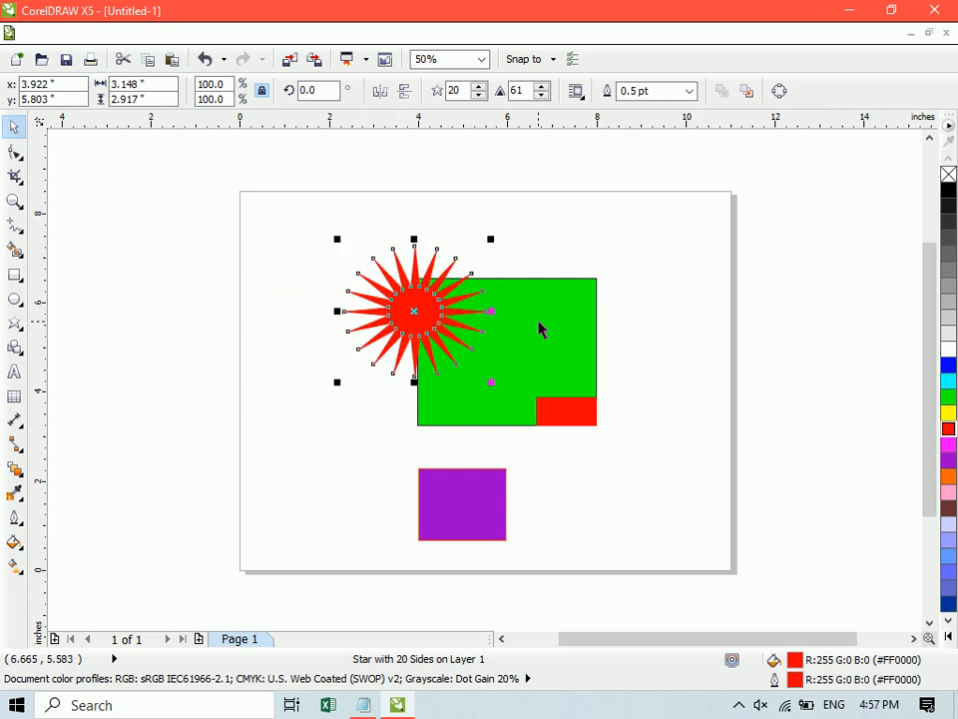
shift+click(539, 321)
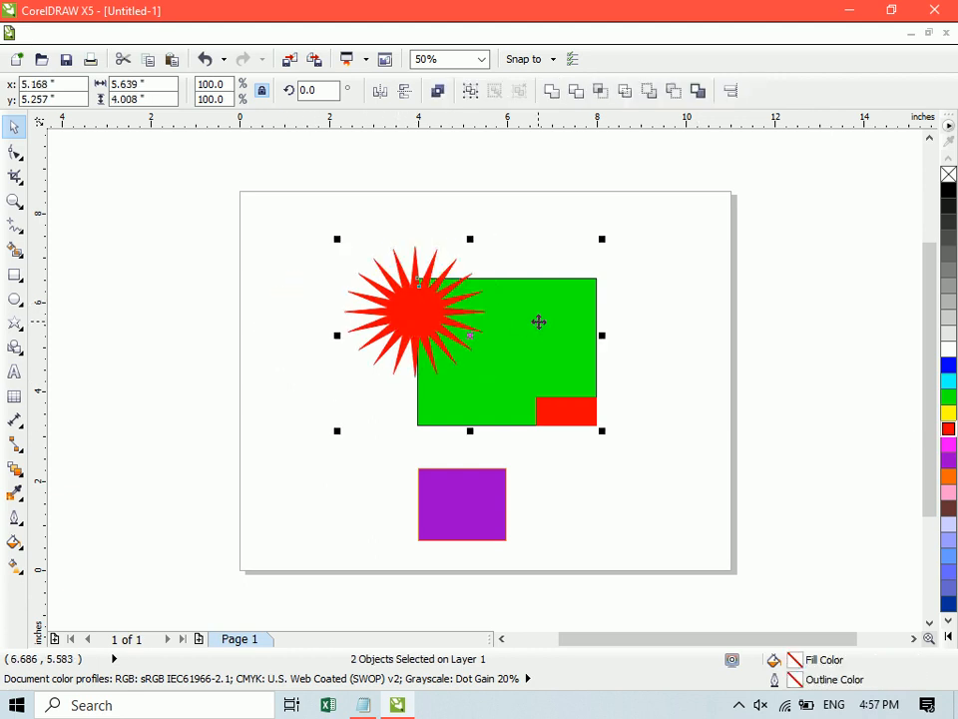
click(605, 95)
click(256, 351)
drag(393, 301, 199, 300)
- Give the star-shaped intersection piece a cyan fill and cyan outline
click(441, 316)
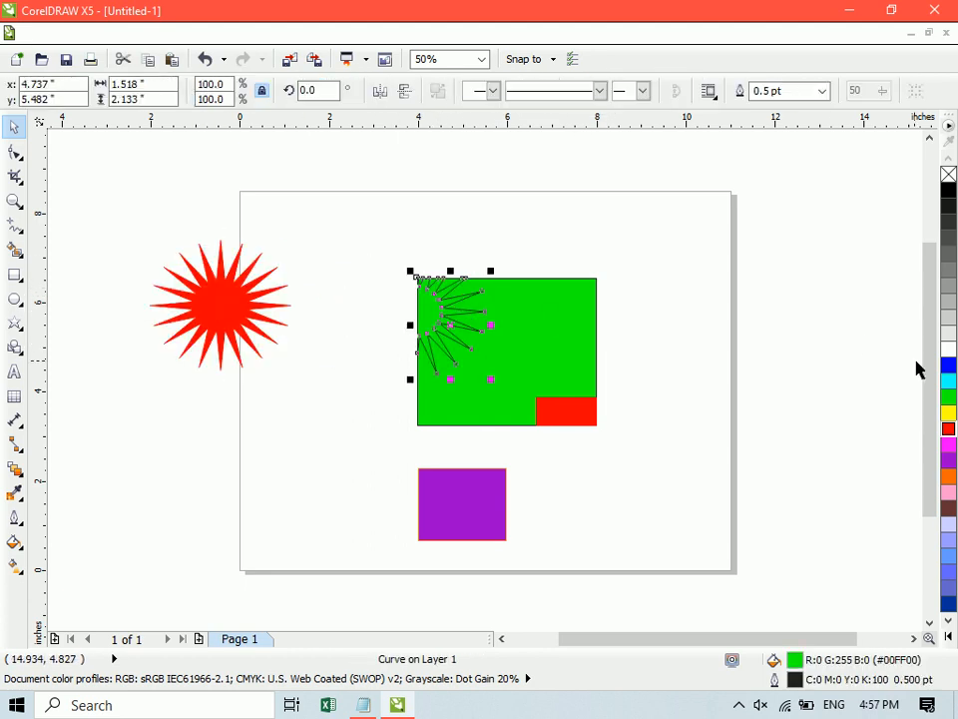
click(948, 381)
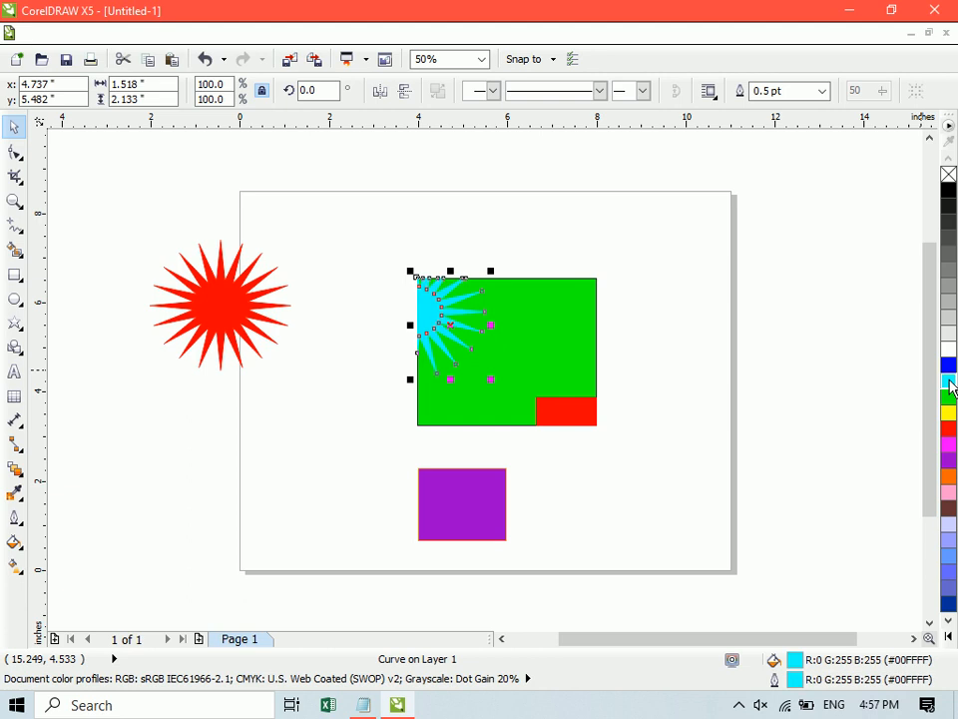
click(788, 316)
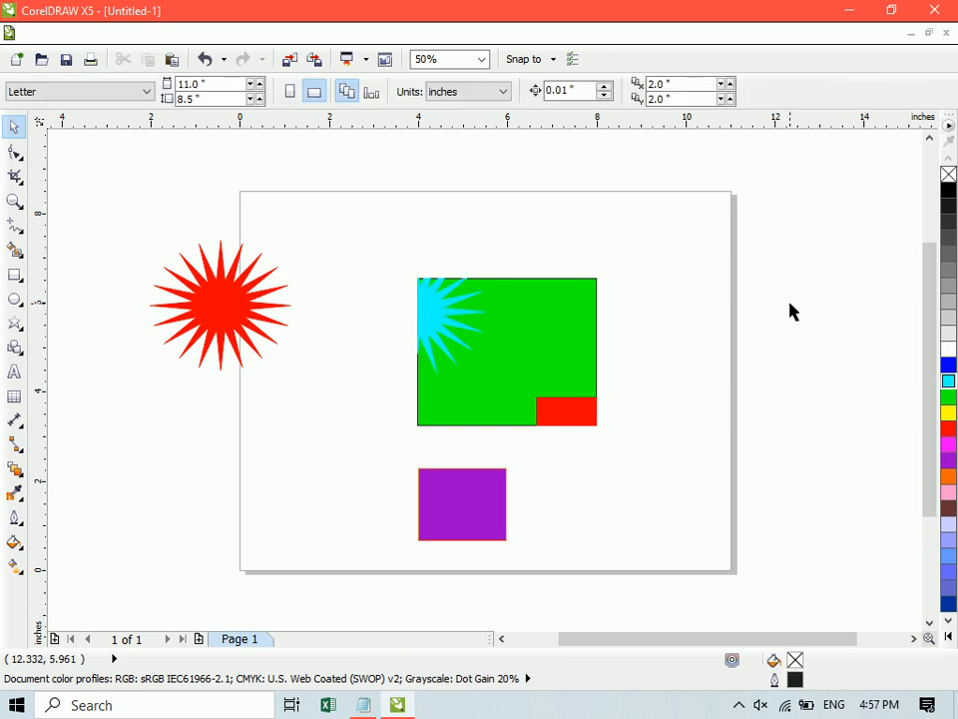
- Recolour the star-shaped intersection piece with a yellow fill and yellow outline
click(14, 199)
drag(336, 241, 506, 378)
key(space)
click(524, 401)
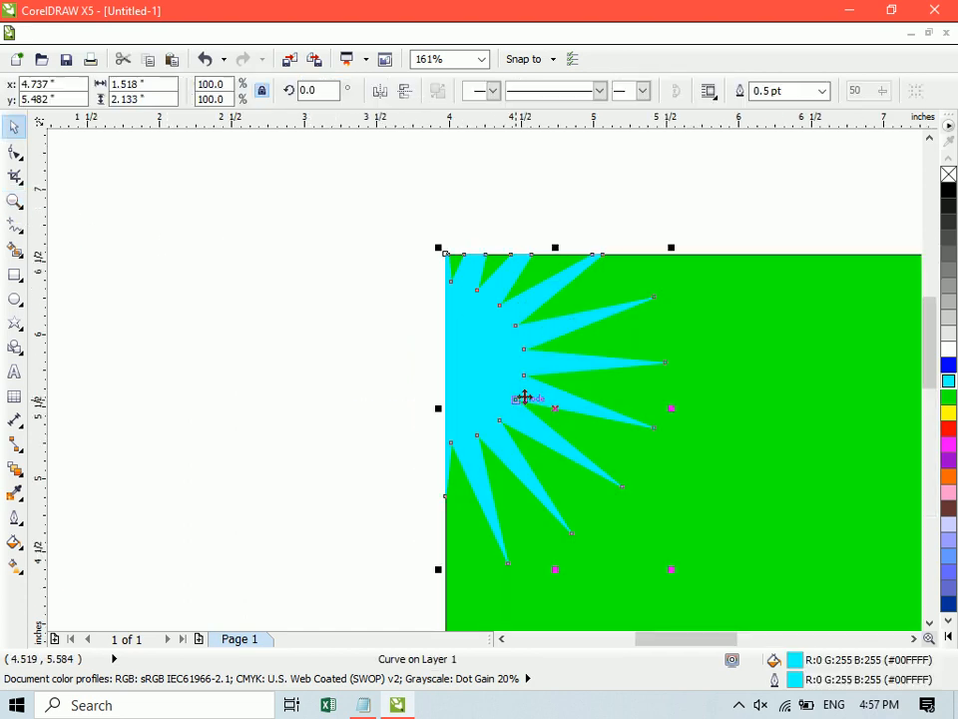
click(949, 417)
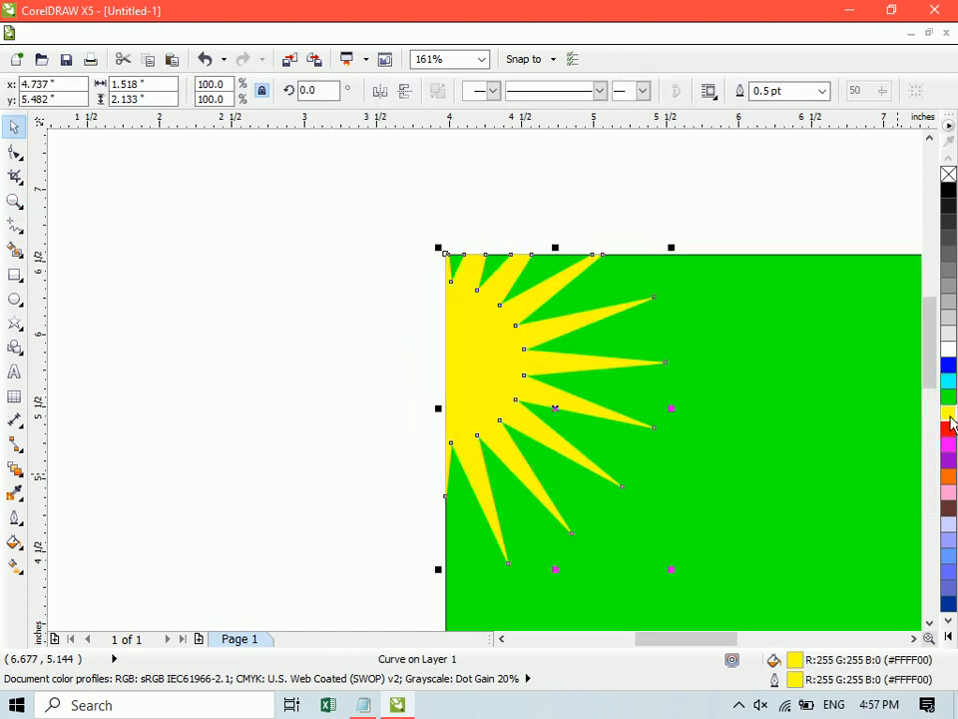
key(shift+F4)
click(804, 312)
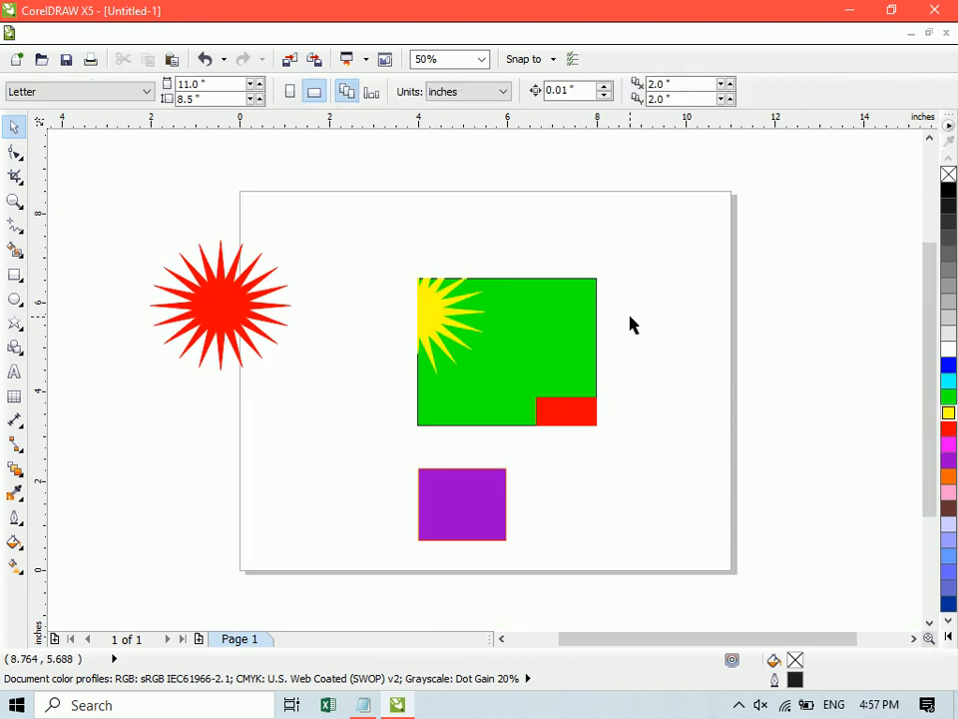
click(236, 309)
shift+click(445, 505)
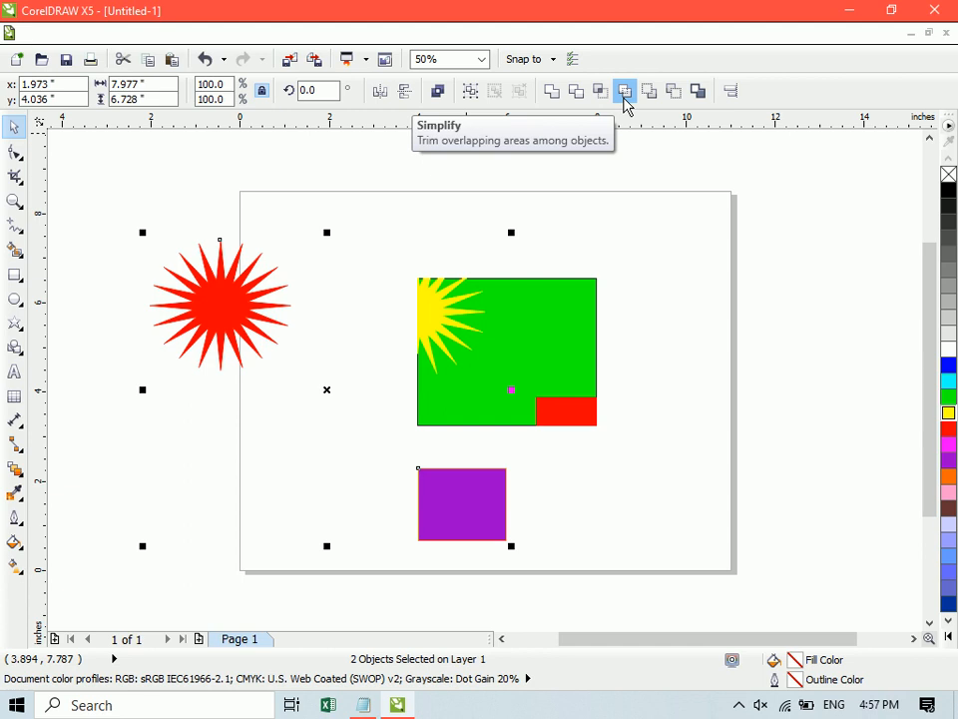
click(252, 330)
click(338, 150)
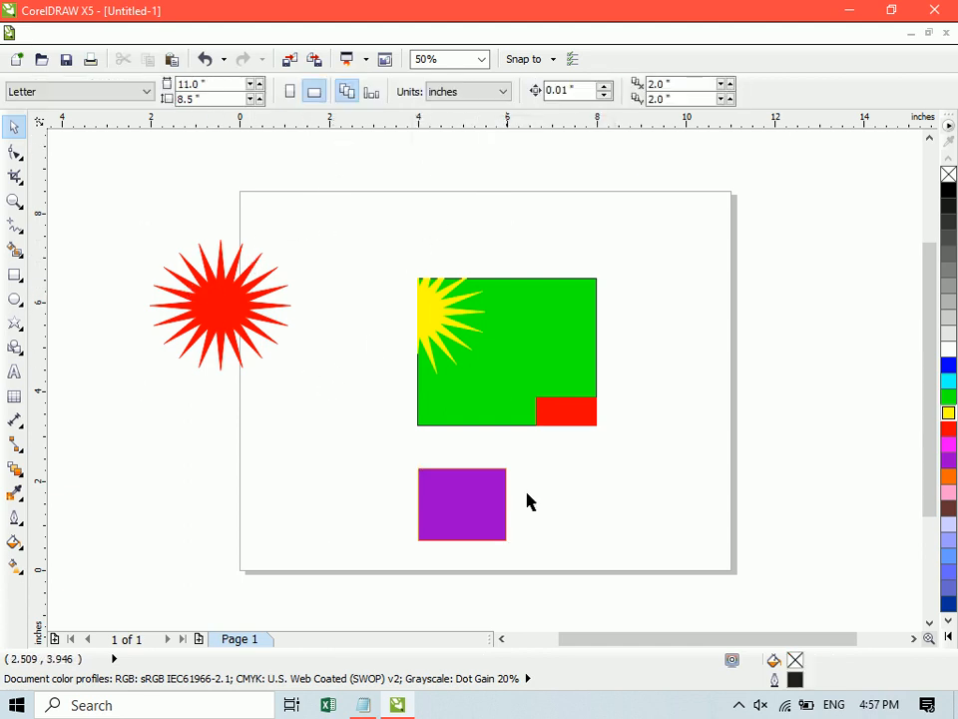
- Delete the red intersection piece at the green rectangle's lower-right corner
click(575, 407)
key(Delete)
- Simplify the green rectangle with the purple one overlapping its lower-right corner and move the purple one to about x 9.8, y 4.3 inches
drag(470, 523, 595, 447)
shift+click(541, 340)
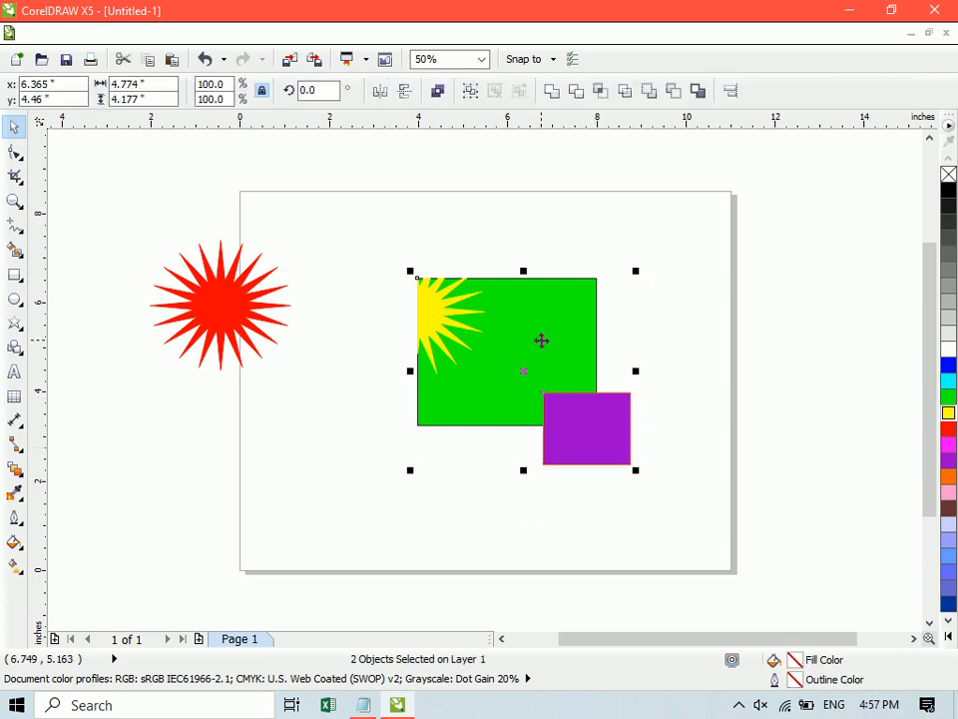
click(626, 94)
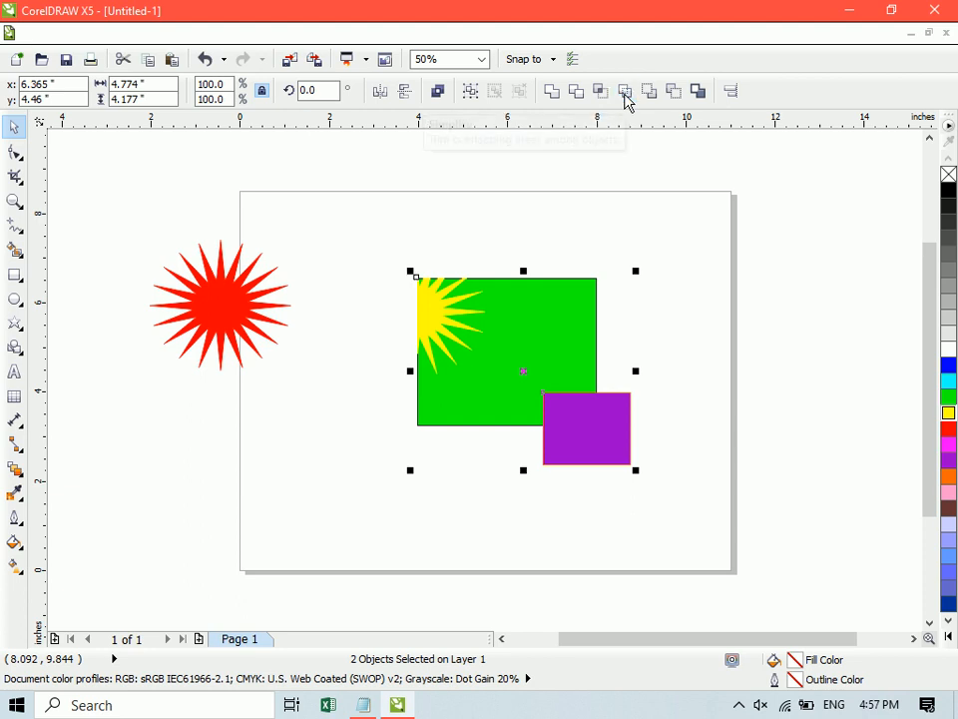
click(723, 276)
drag(593, 456, 682, 403)
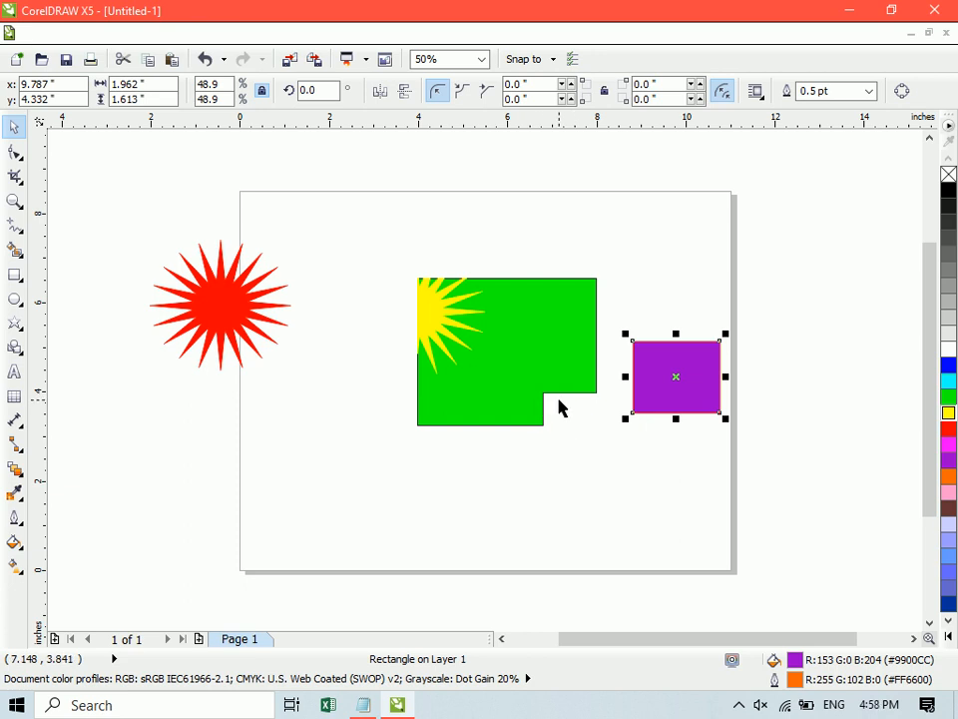
- Undo the Simplify operation and both moves of the purple rectangle
key(ctrl+z)
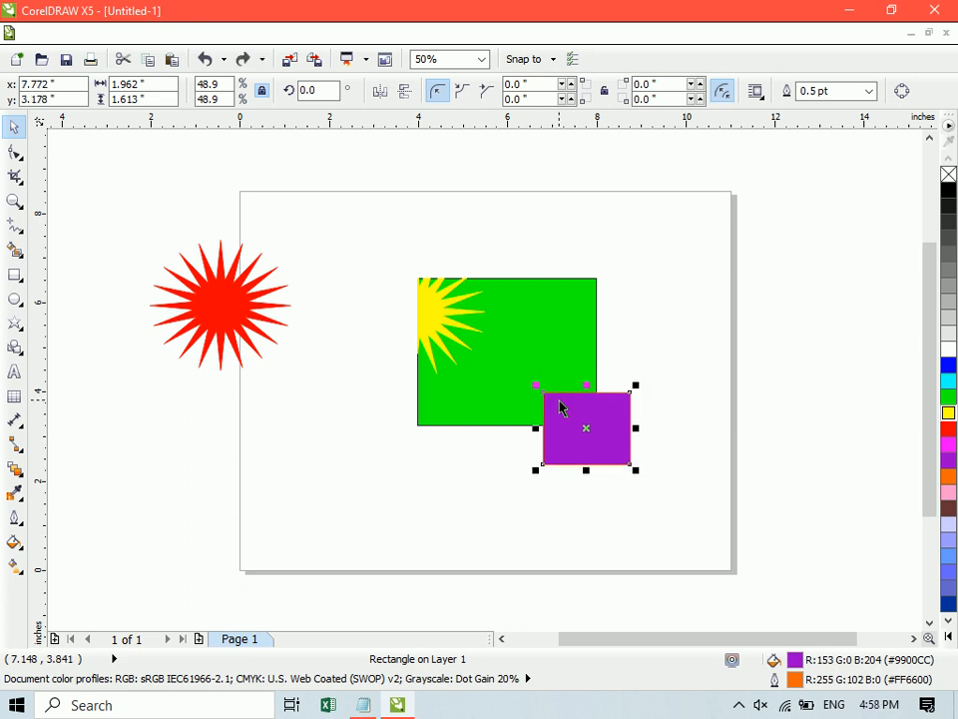
key(ctrl+z)
click(703, 378)
key(ctrl+z)
- Move the purple rectangle to about x 7.8, y 3.3 inches over the green one's lower-right corner and select both
drag(455, 494, 581, 411)
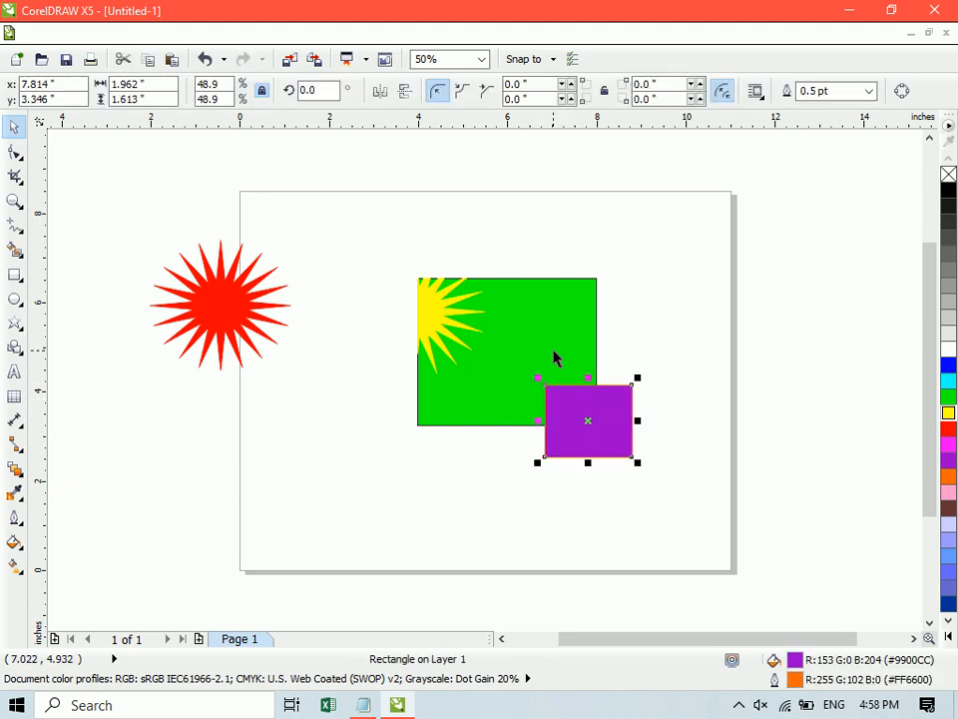
shift+click(555, 355)
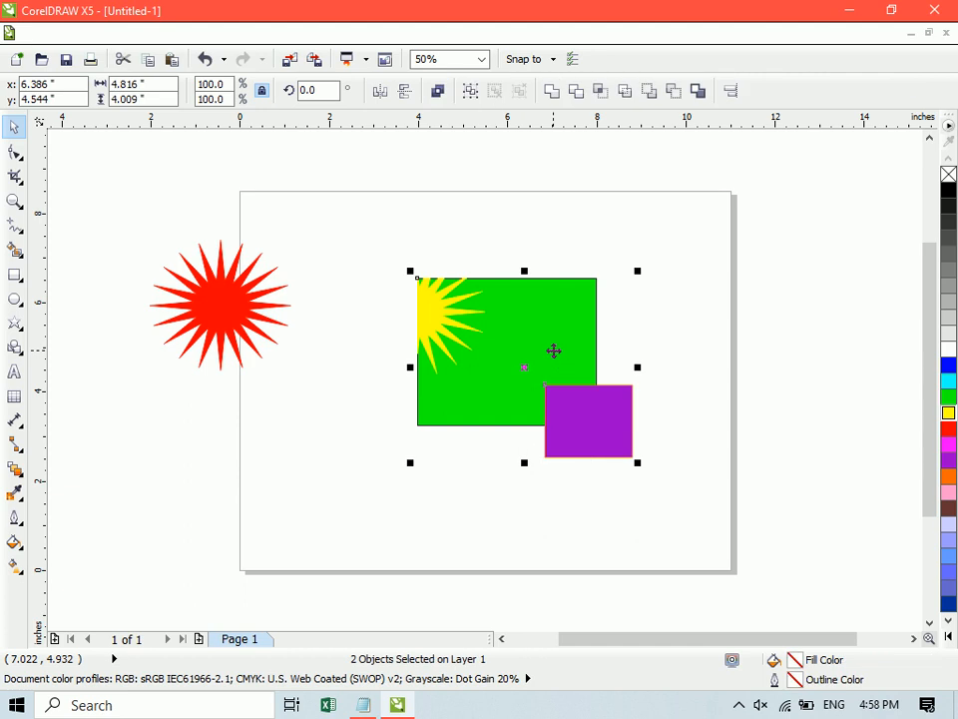
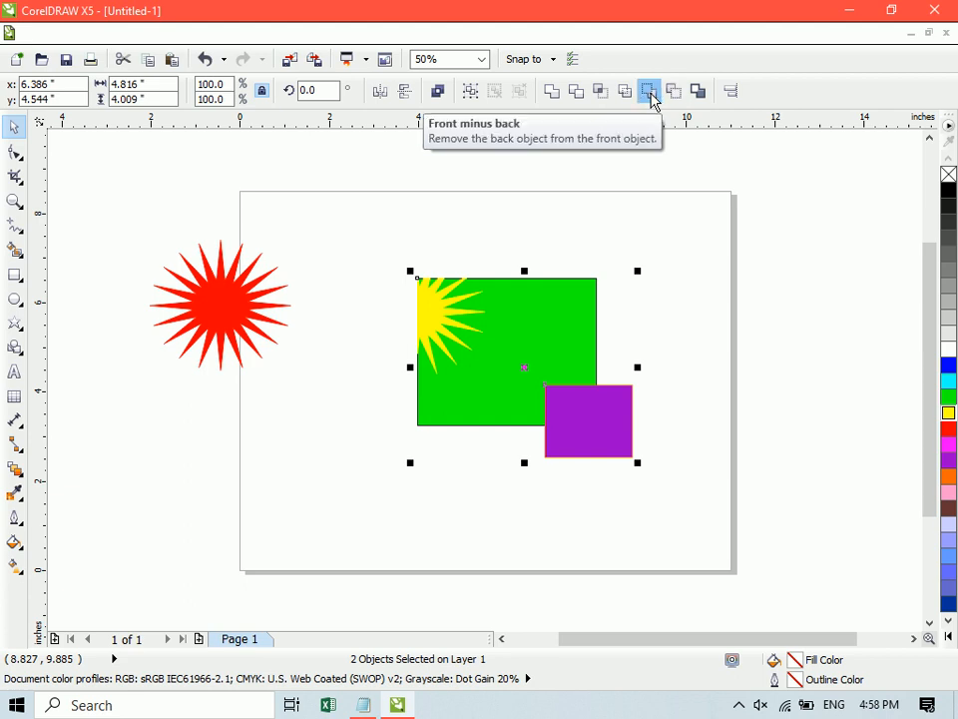
- Move the yellow burst piece onto the red star and nudge the purple rectangle at the green one's lower-right corner
click(714, 318)
drag(445, 325, 286, 289)
mouse_move(603, 415)
mouse_down()
mouse_move(592, 491)
mouse_move(580, 415)
mouse_move(588, 403)
mouse_up()
- Apply Front minus back to the green and purple rectangles and undo it
click(560, 378)
shift+click(535, 320)
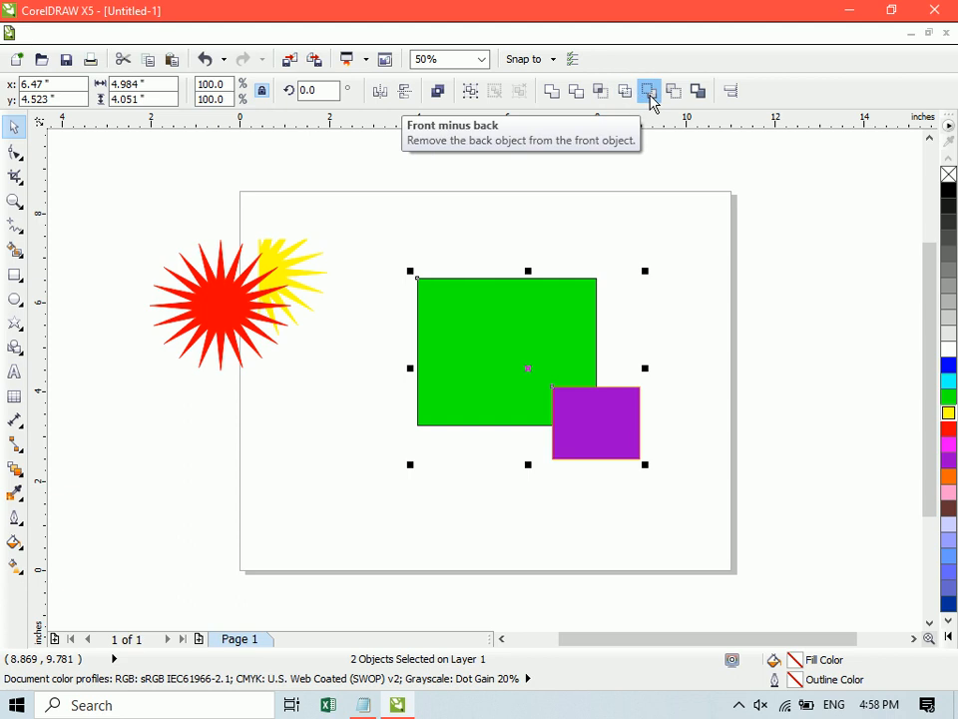
click(649, 93)
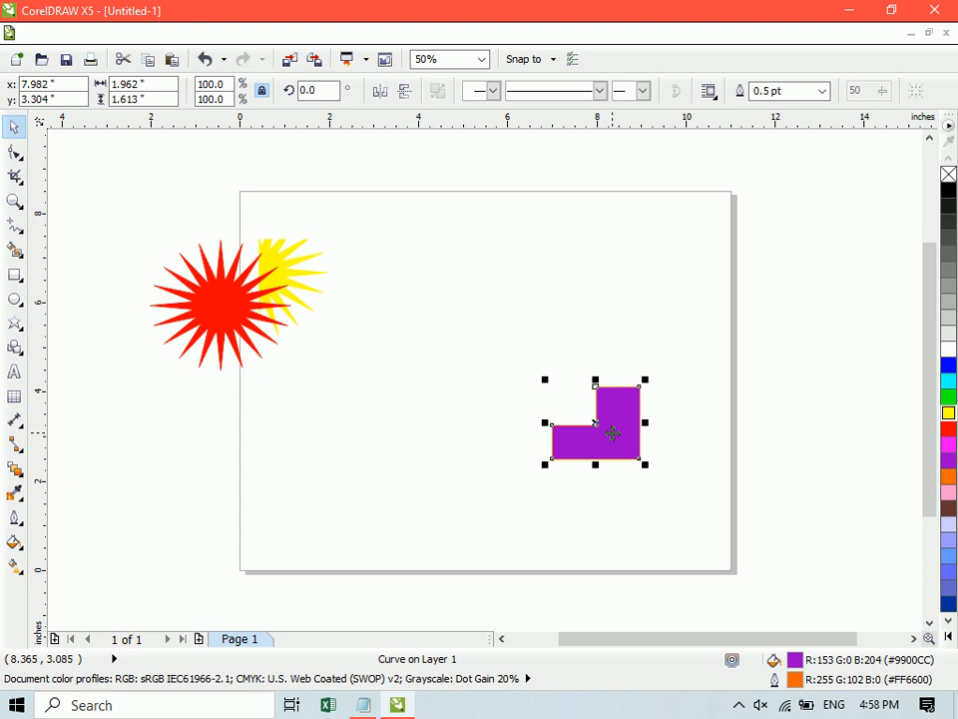
key(ctrl+z)
- Bring the green rectangle in front of the purple one and send it to the back again
click(661, 430)
click(505, 356)
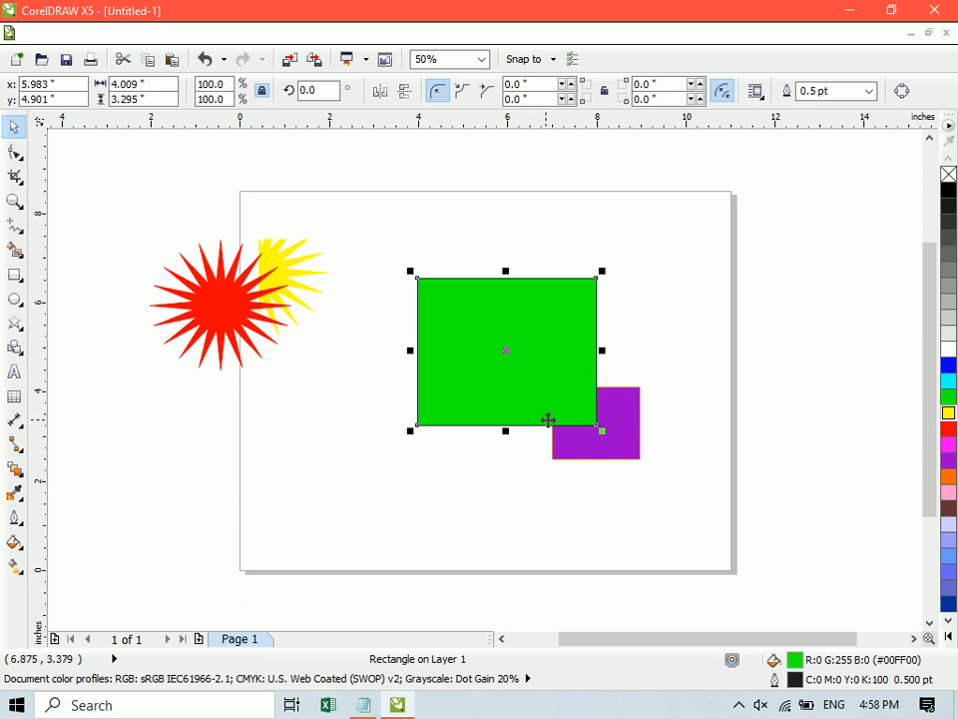
key(shift+Page_Down)
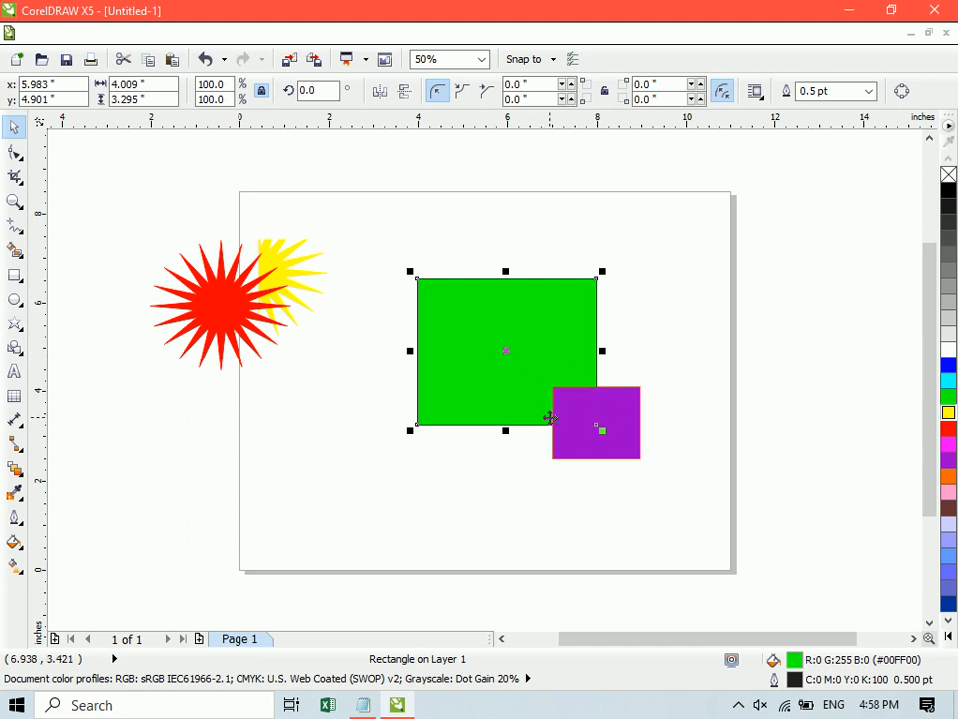
- Select both rectangles and apply Front minus back and Back minus front in turn, undoing each
click(728, 357)
click(550, 388)
shift+click(633, 420)
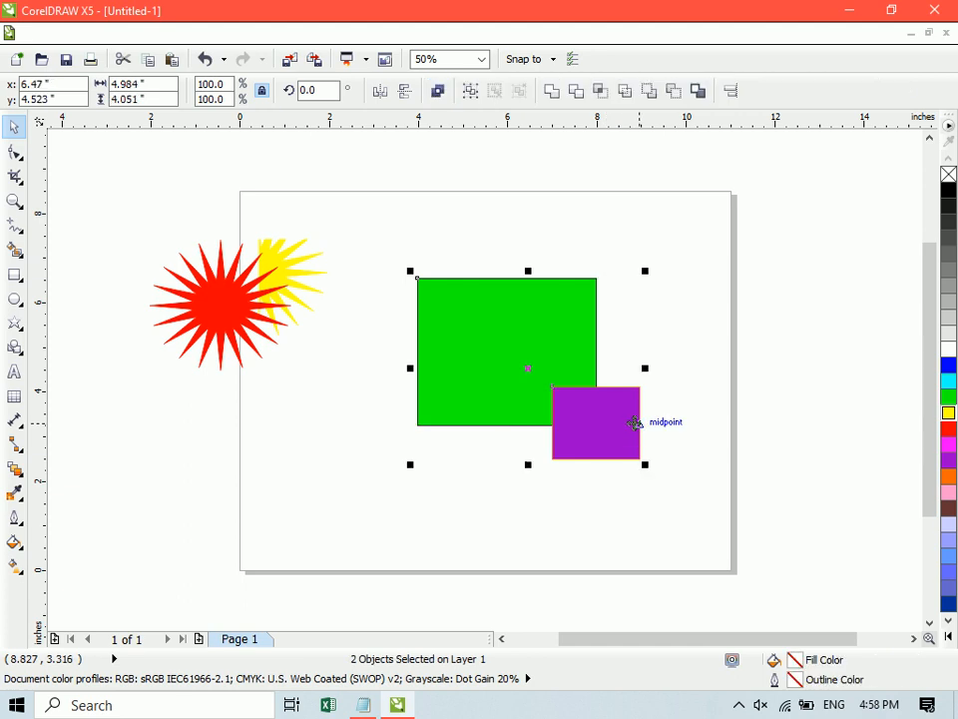
click(648, 91)
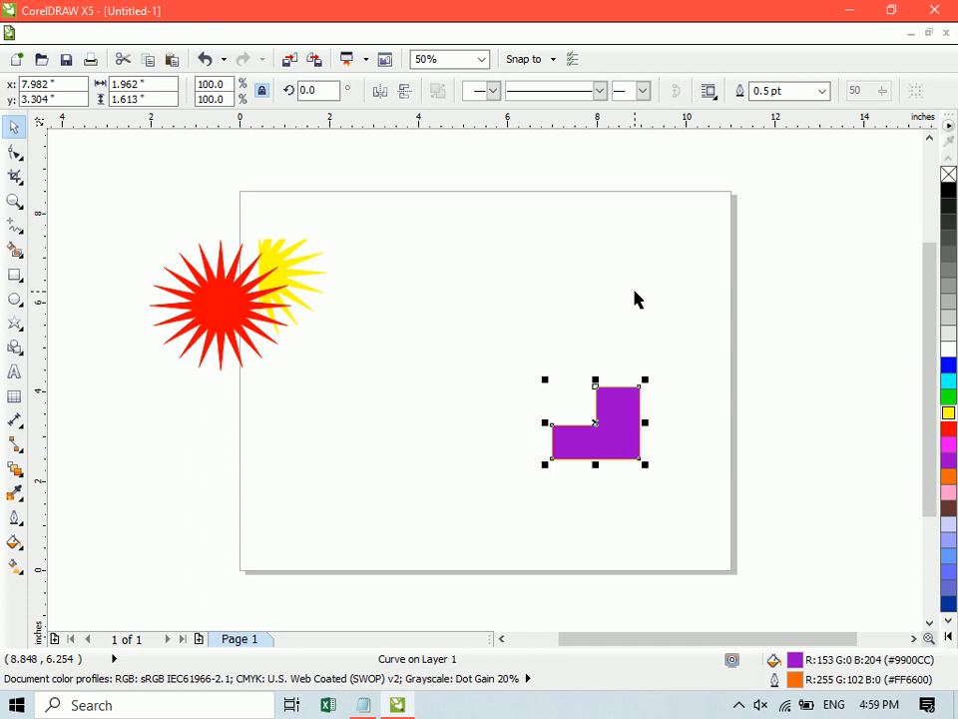
key(ctrl+z)
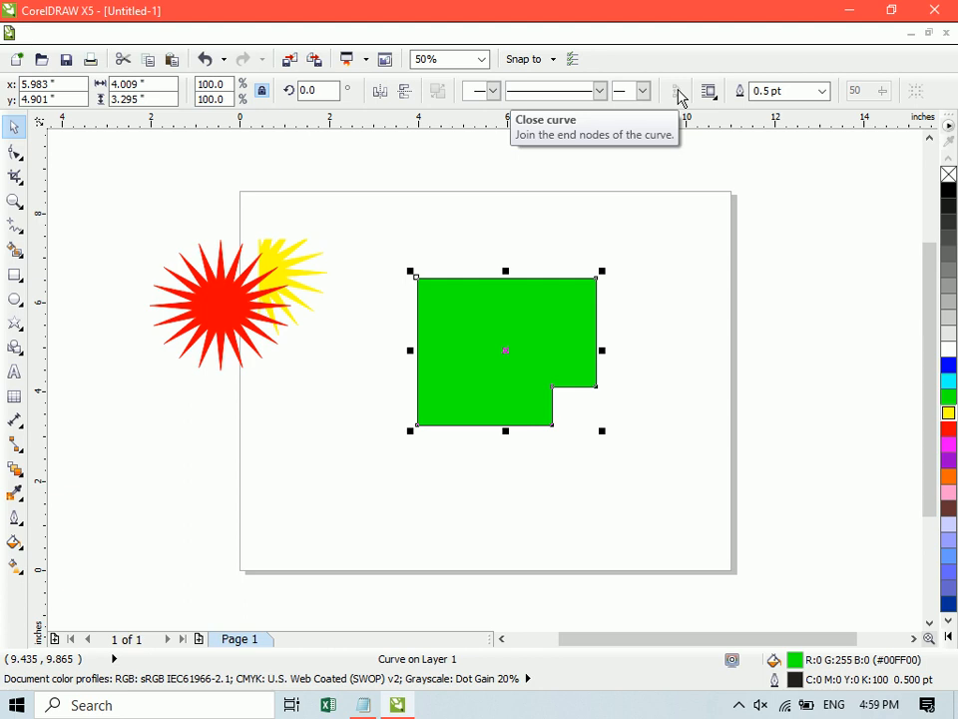
key(ctrl+z)
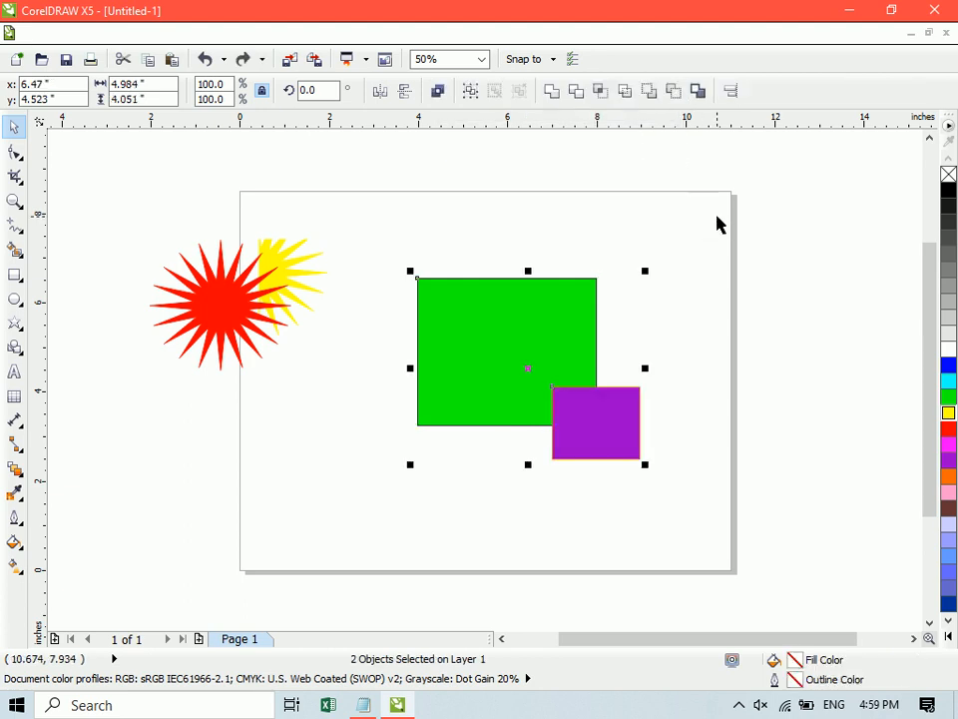
key(ctrl+z)
- Move the green rectangle clear of the purple one to about x 4.7, y 6.2 inches and select both
click(729, 257)
drag(492, 360, 435, 301)
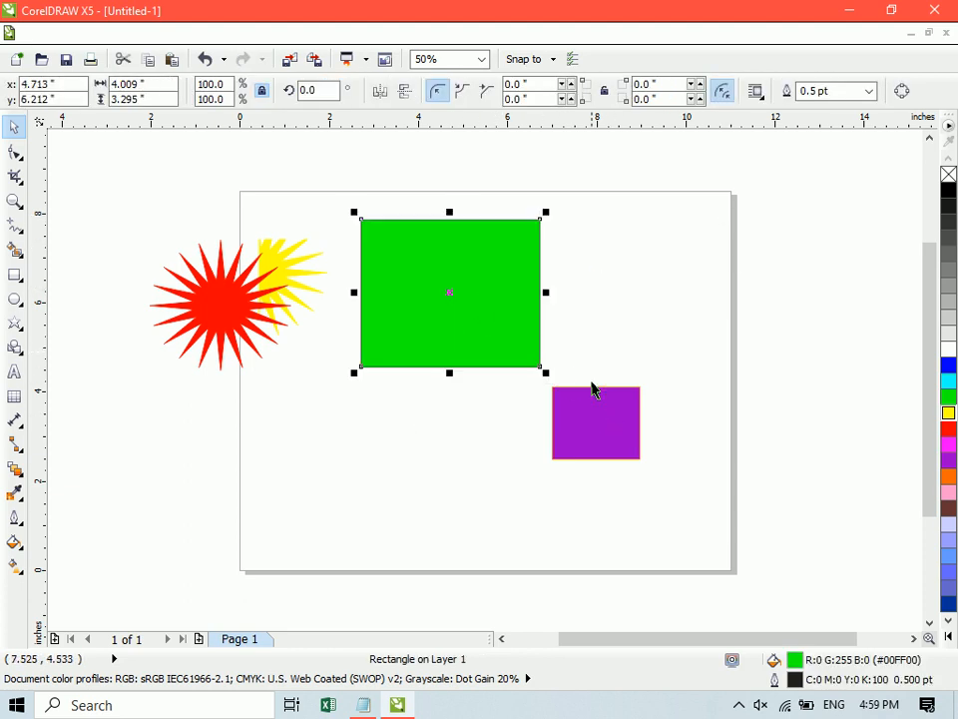
shift+click(599, 417)
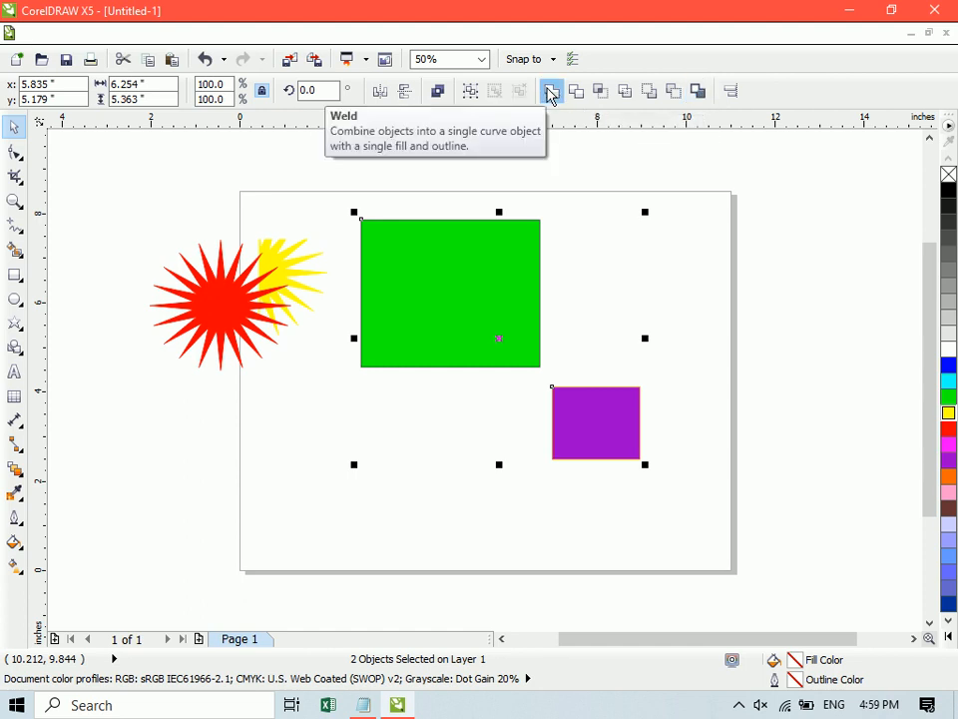
click(659, 404)
- Move the green rectangle to about x 5.3, y 3.2 inches and place the purple one, shrunk to about 0.58 × 0.48 inches, on its upper-right corner
drag(636, 414, 739, 476)
drag(506, 274, 543, 431)
click(728, 492)
drag(646, 530, 565, 362)
click(524, 374)
click(573, 369)
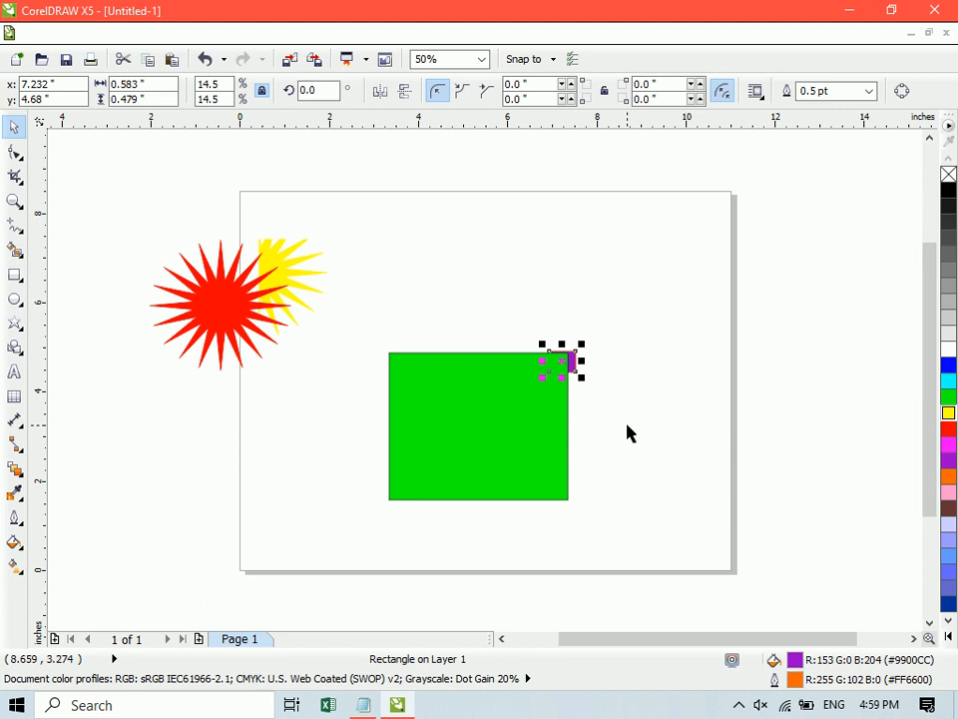
- Send the green rectangle to the back of the layer, behind the small purple one
click(500, 430)
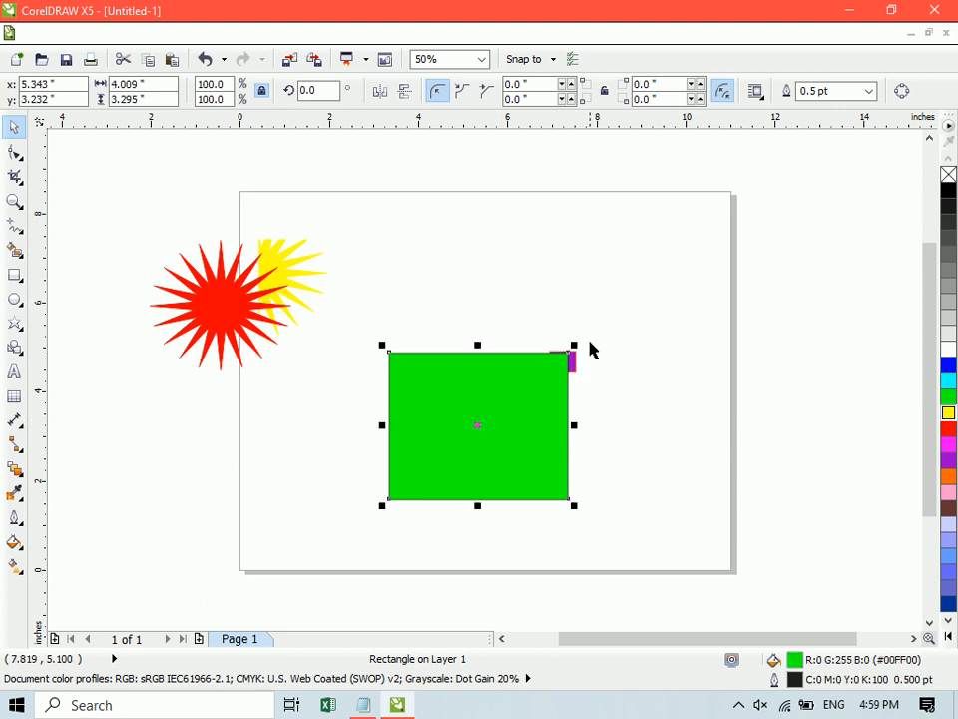
click(607, 406)
click(505, 417)
key(shift+Page_Down)
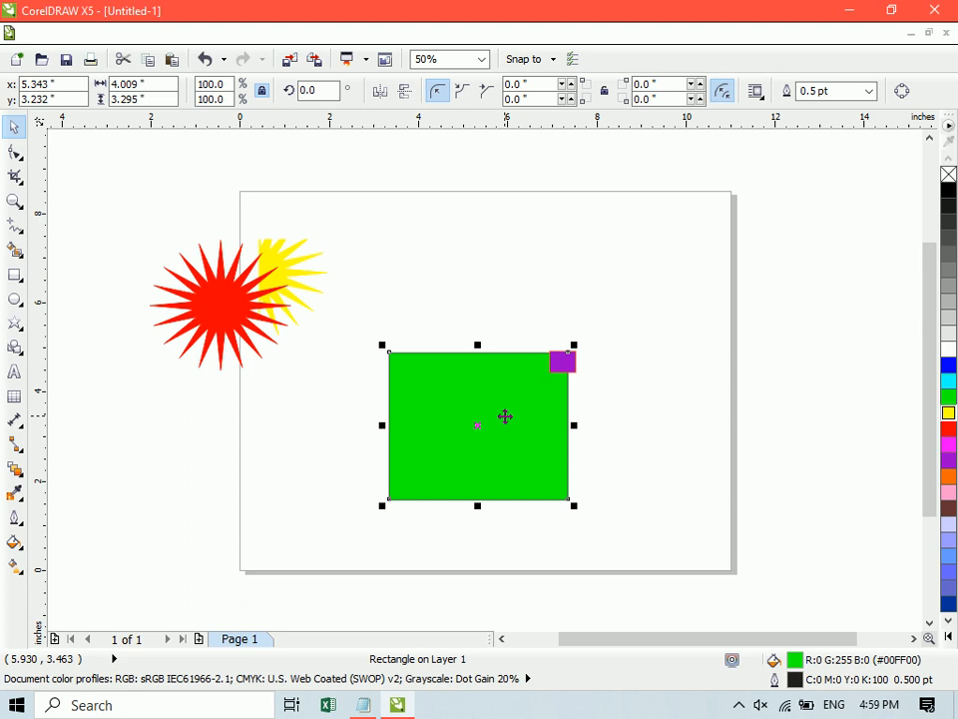
- Open the Windows On-Screen Keyboard by running OSK, look at its page-up and page-down keys, and close it
key(super+r)
text(OSK)
key(Return)
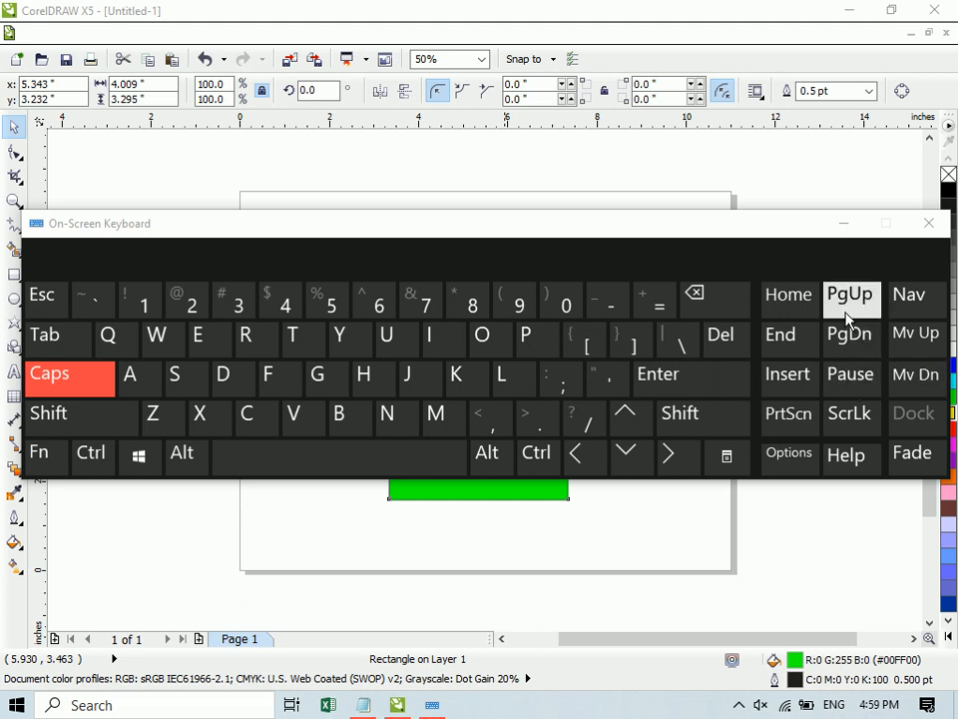
click(929, 224)
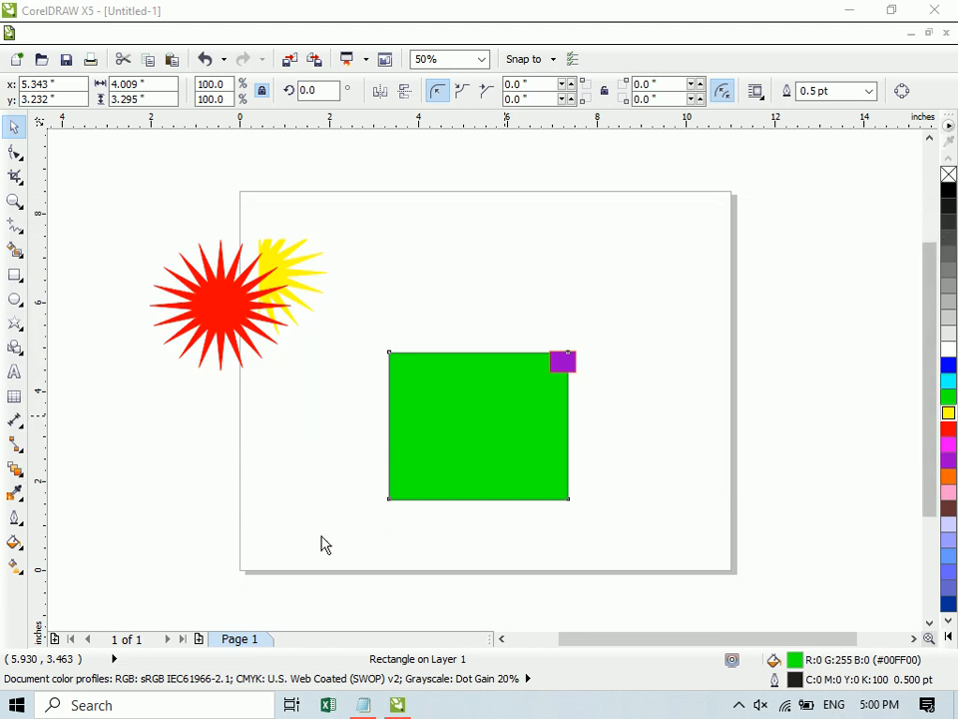
- Bring the green rectangle to the front of the layer and return it behind the small purple rectangle
click(451, 438)
key(shift+Page_Up)
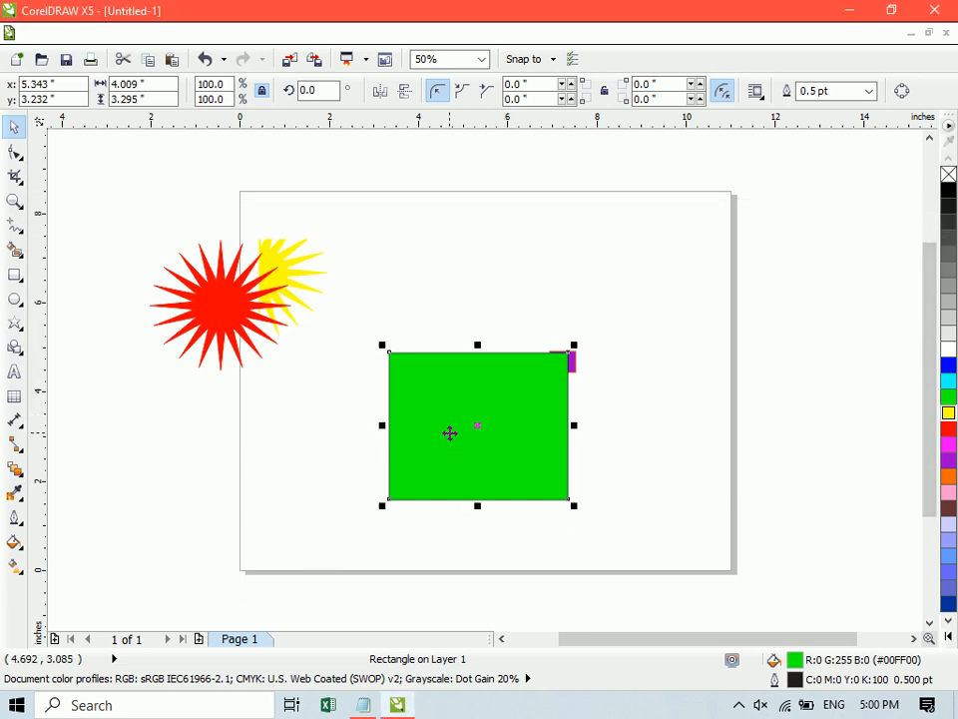
key(shift+Page_Down)
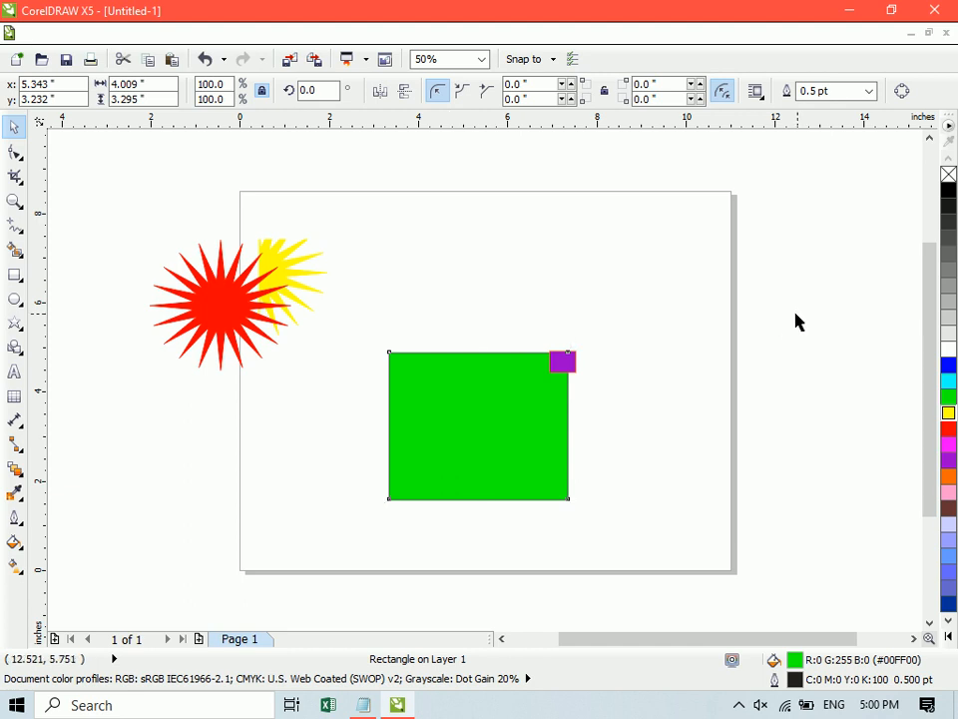
- Copy the small purple rectangle onto the green rectangle's other three corners
click(797, 320)
click(564, 361)
drag(564, 361, 567, 496)
right_click(394, 495)
click(394, 500)
- Create a boundary around the green rectangle and its four purple corner rectangles
drag(344, 320, 640, 605)
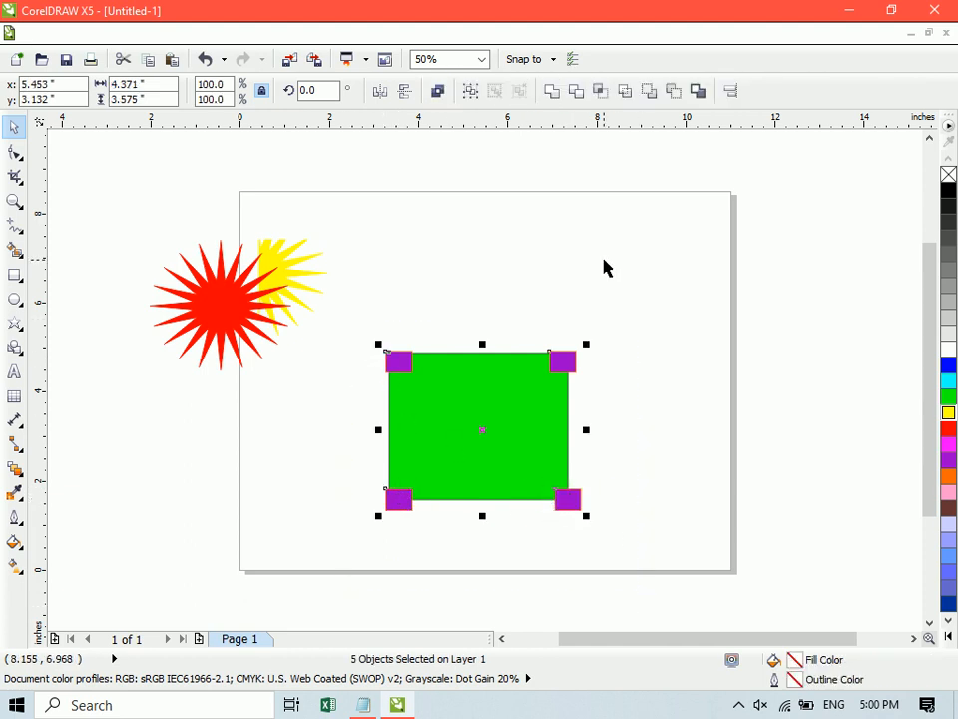
click(698, 93)
click(695, 264)
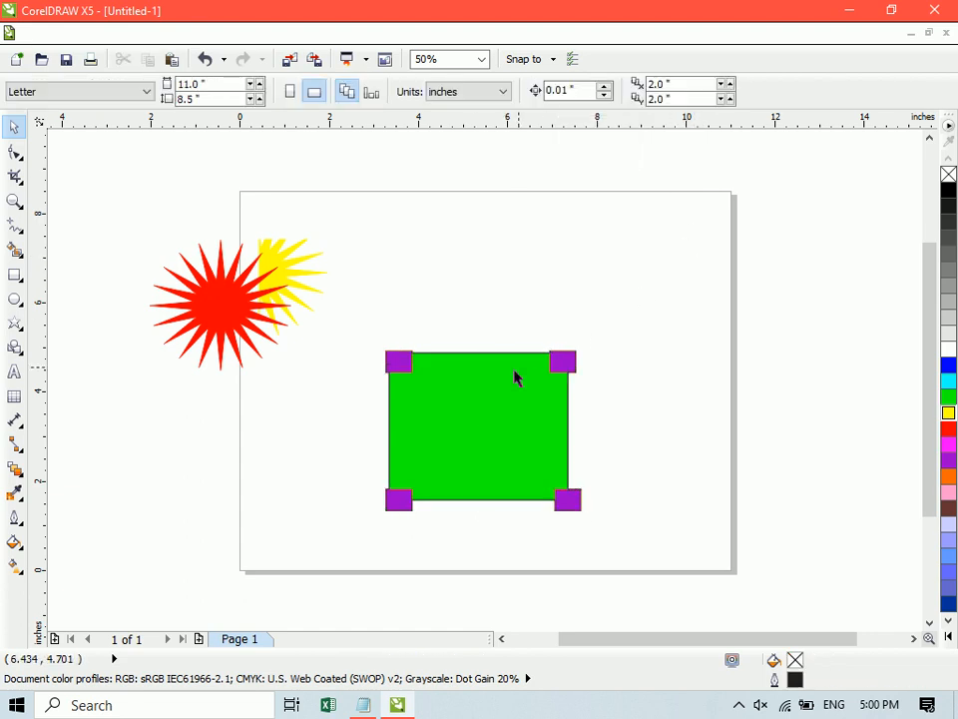
- Move the boundary outline to about x 11.4, y 4.8 inches and fill it with green
drag(475, 398, 728, 229)
click(702, 274)
drag(712, 329, 726, 416)
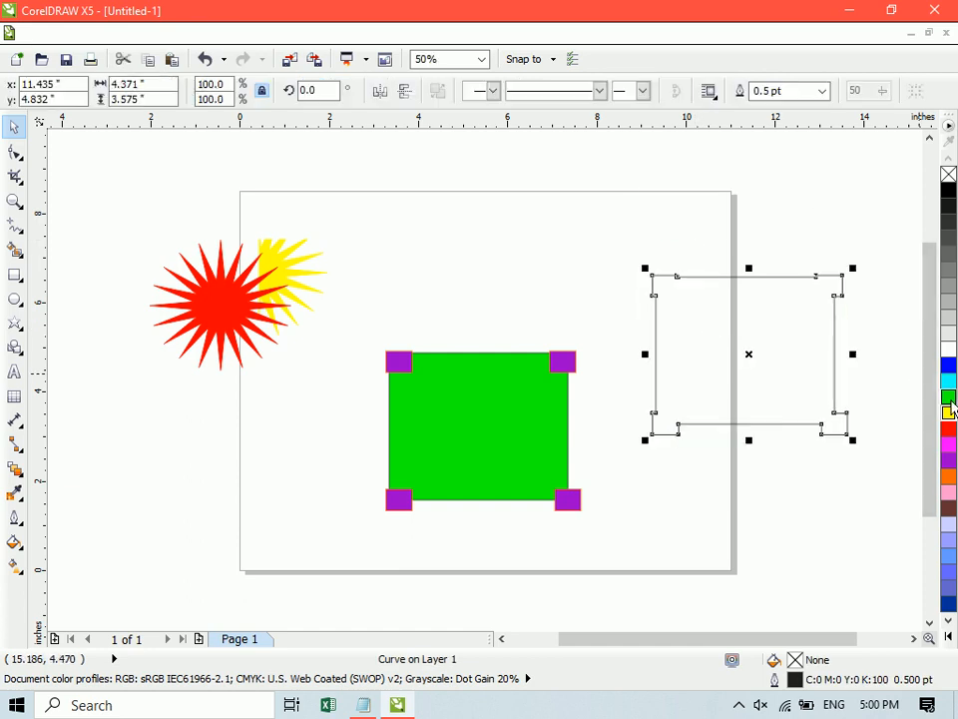
click(950, 400)
click(524, 251)
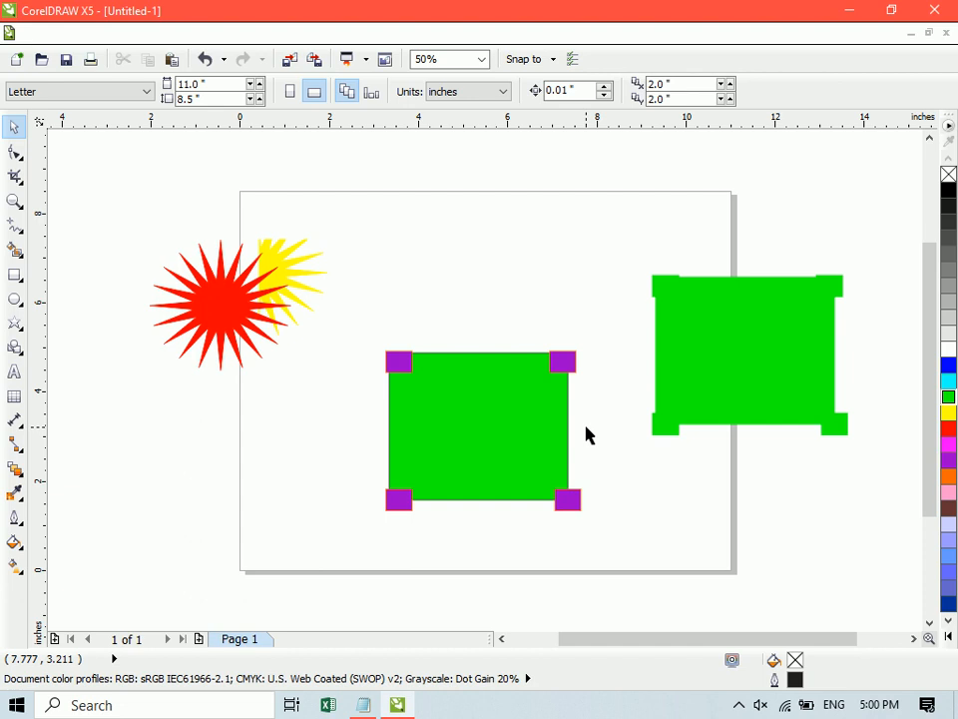
- Weld the green rectangle with its four purple corner rectangles and undo the weld
drag(368, 338, 655, 526)
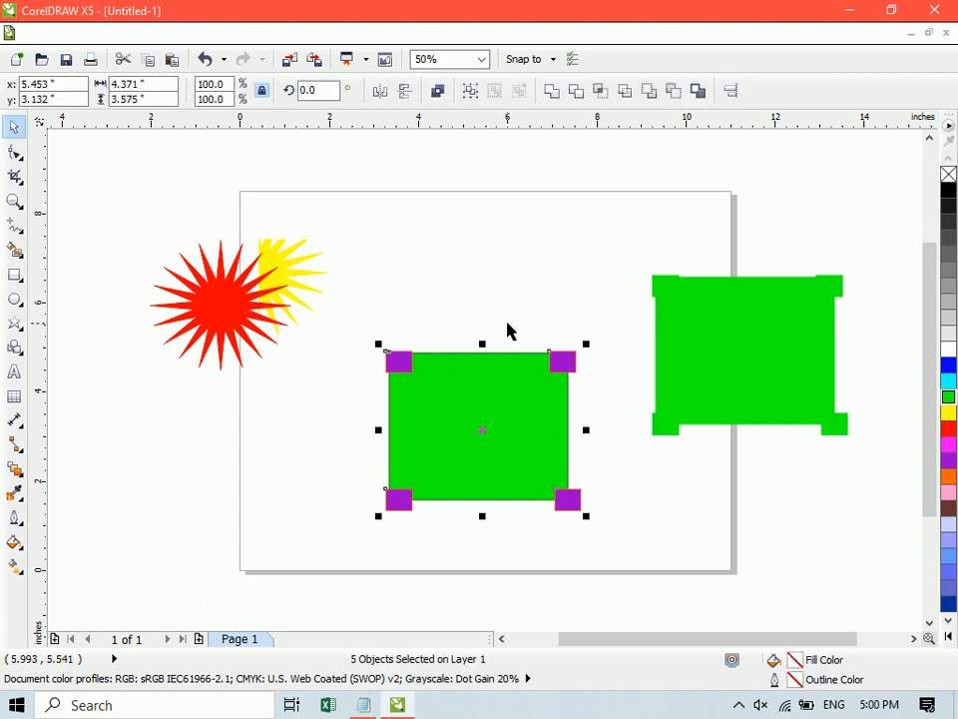
click(552, 93)
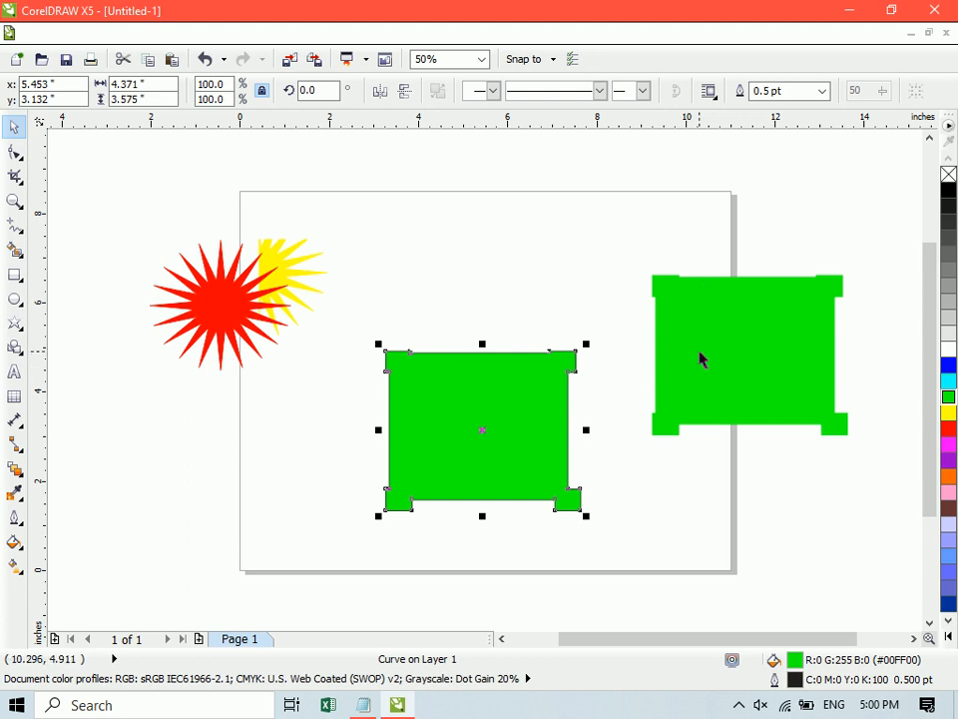
key(ctrl+z)
- Delete all objects in the drawing
key(ctrl+a)
key(Delete)
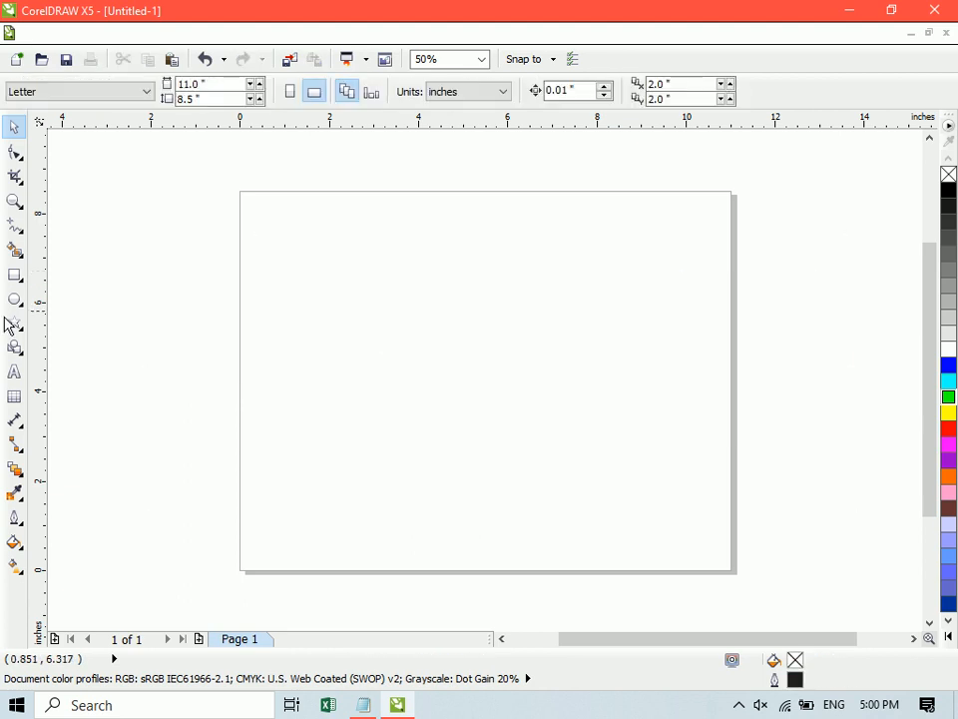
- Draw a small square and an identical one overlapping its lower-right corner, together about 2.3 × 2.3 inches, and select both
click(15, 276)
drag(317, 283, 390, 353)
key(space)
shift+click(340, 299)
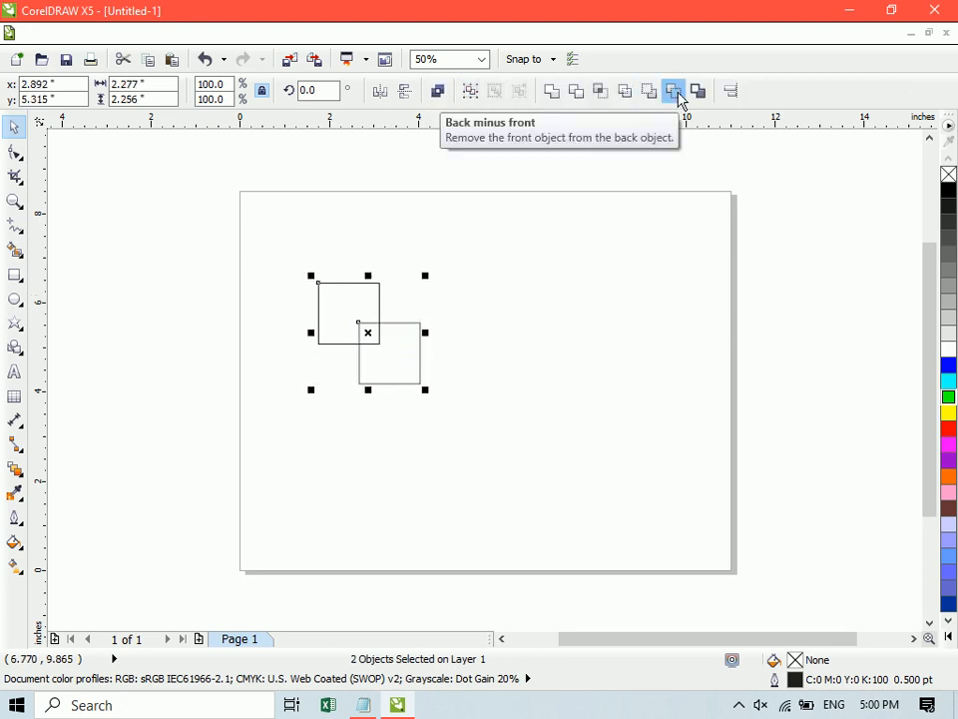
- Review the Transformations, Align and Distribute, and Order commands available for arranging the two squares
click(219, 36)
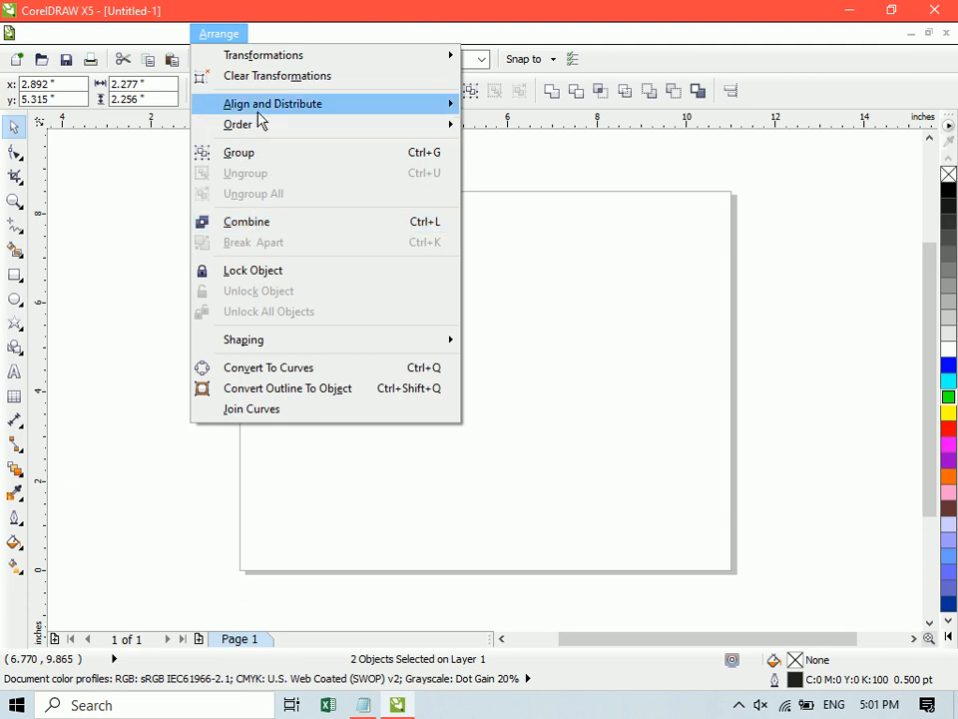
mouse_move(262, 128)
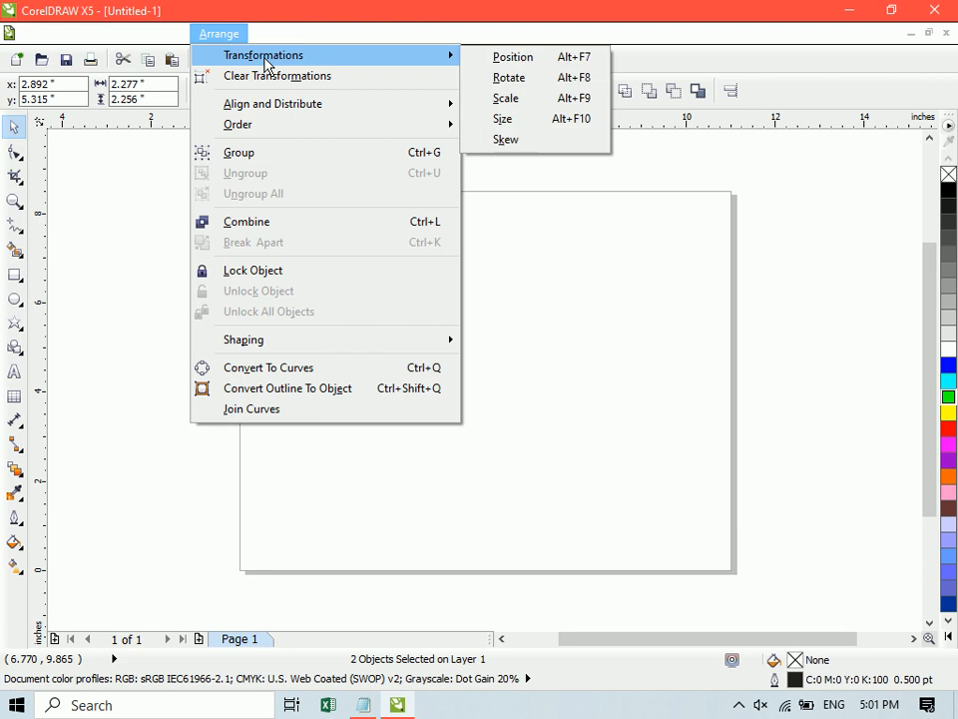
mouse_move(279, 107)
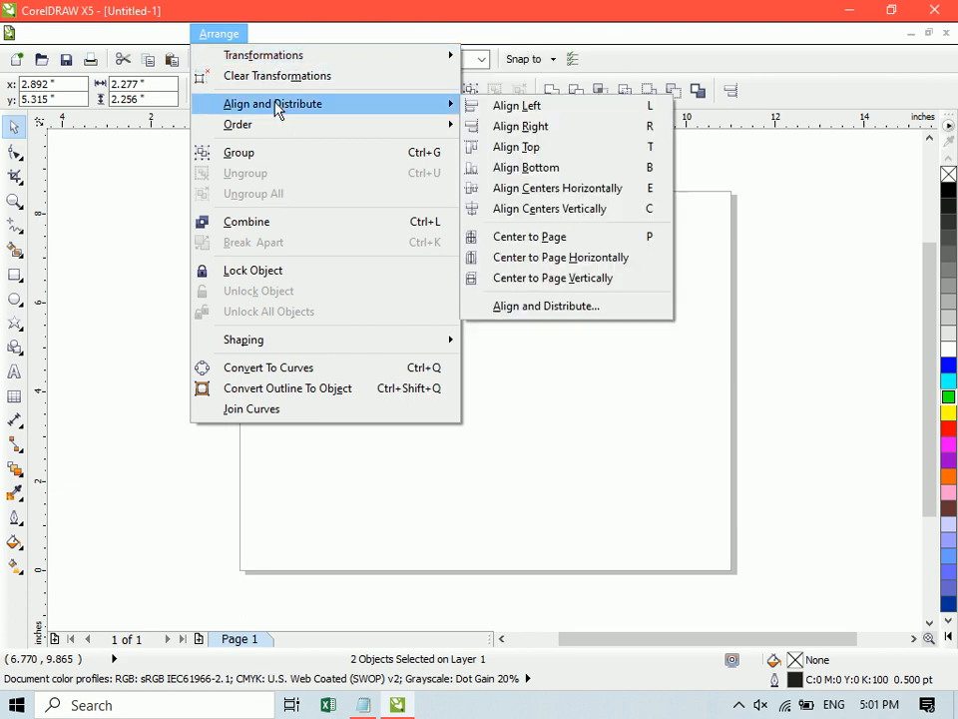
click(224, 37)
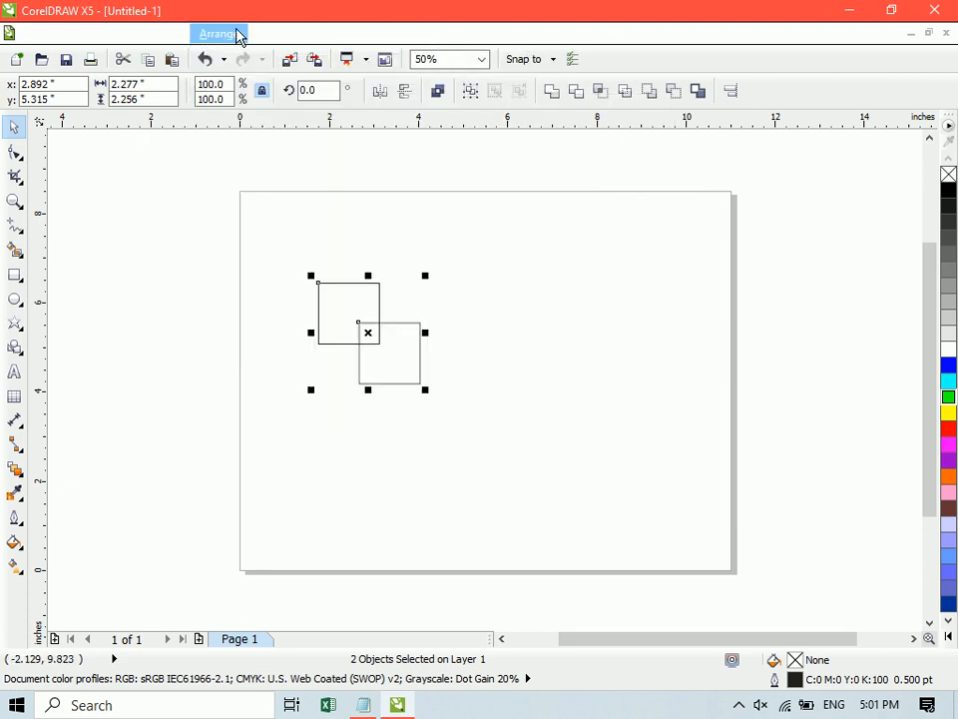
click(257, 35)
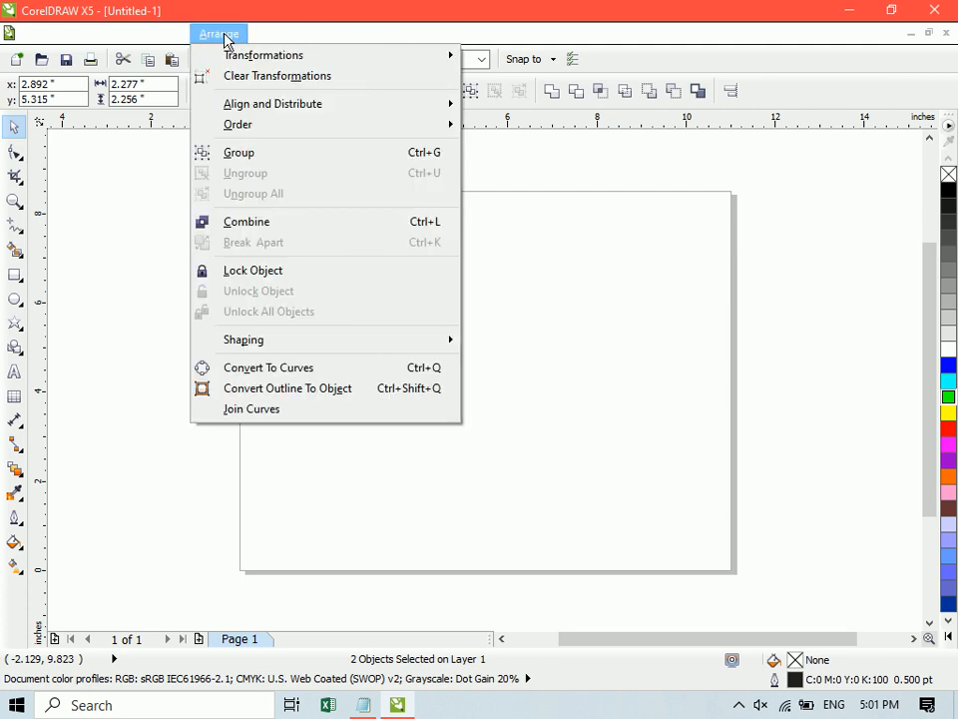
mouse_move(182, 46)
mouse_move(224, 42)
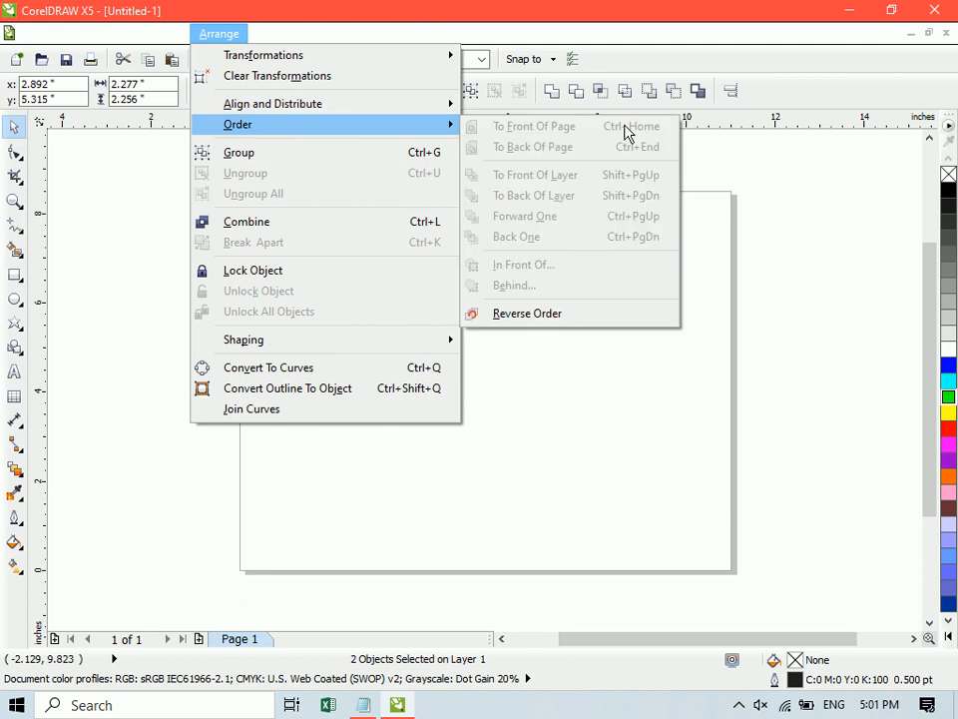
click(818, 266)
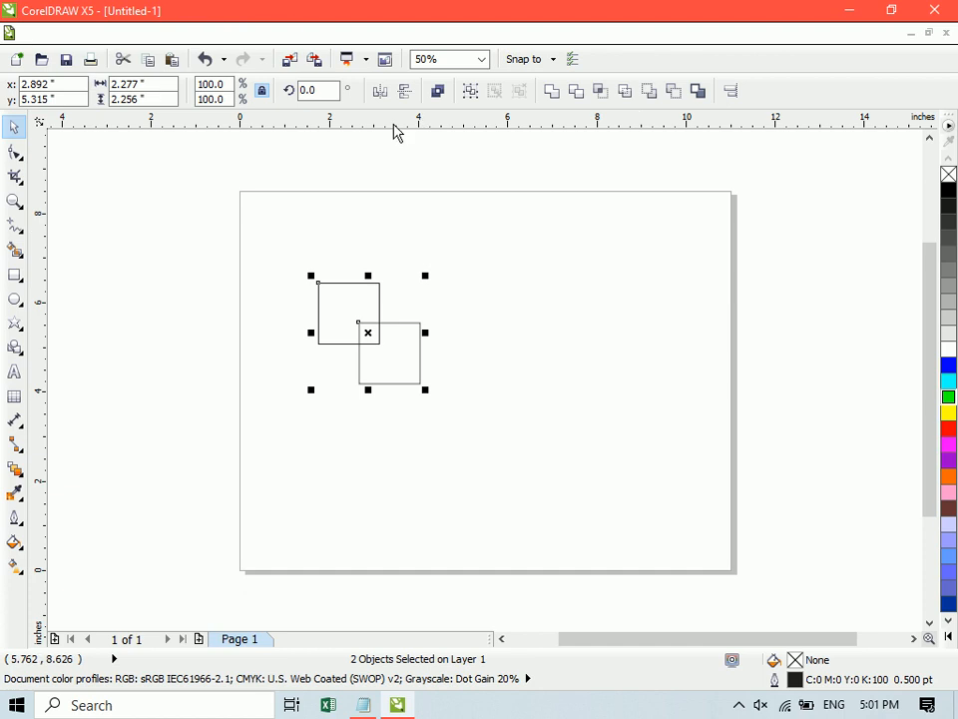
- Clear the selection and select both overlapping squares again
click(573, 301)
click(364, 326)
shift+click(340, 293)
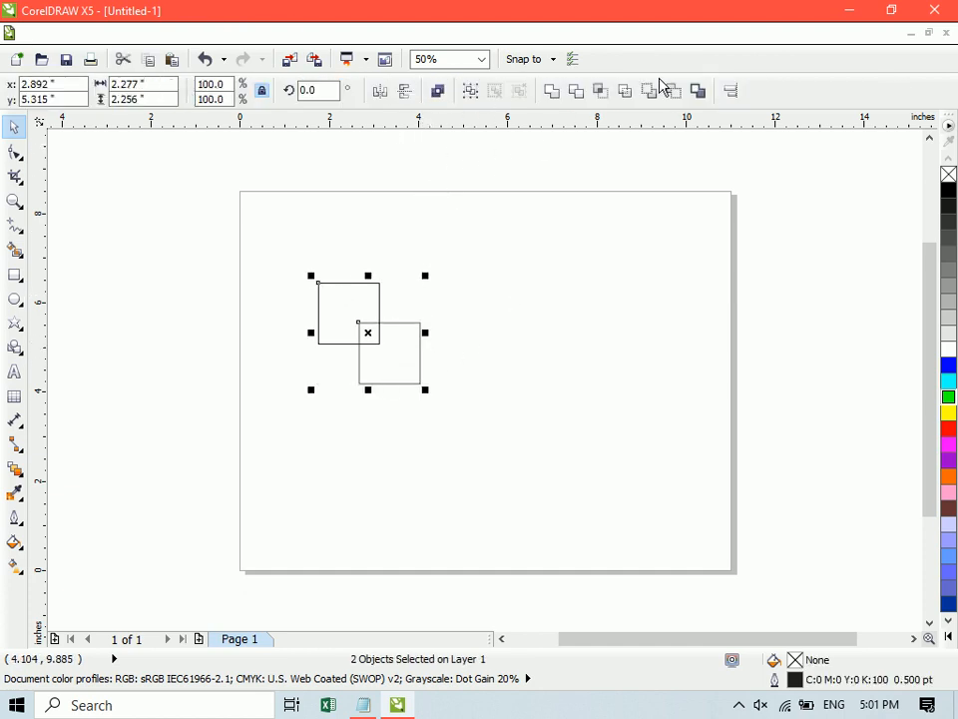